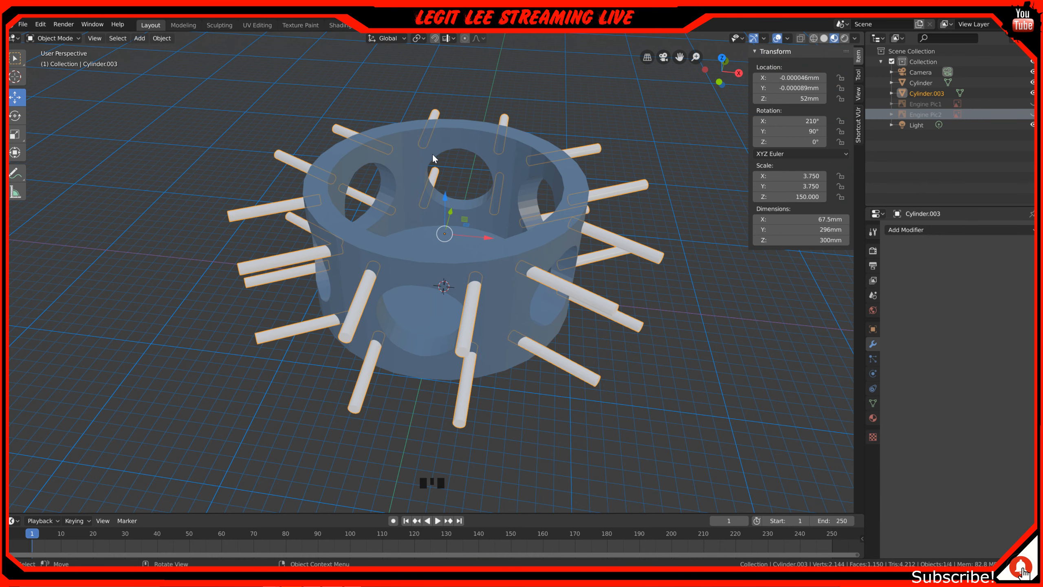
- Cut the rod holes into the ring with a Boolean Difference modifier that uses the radial rods as its object, and apply it
key("KP_7")
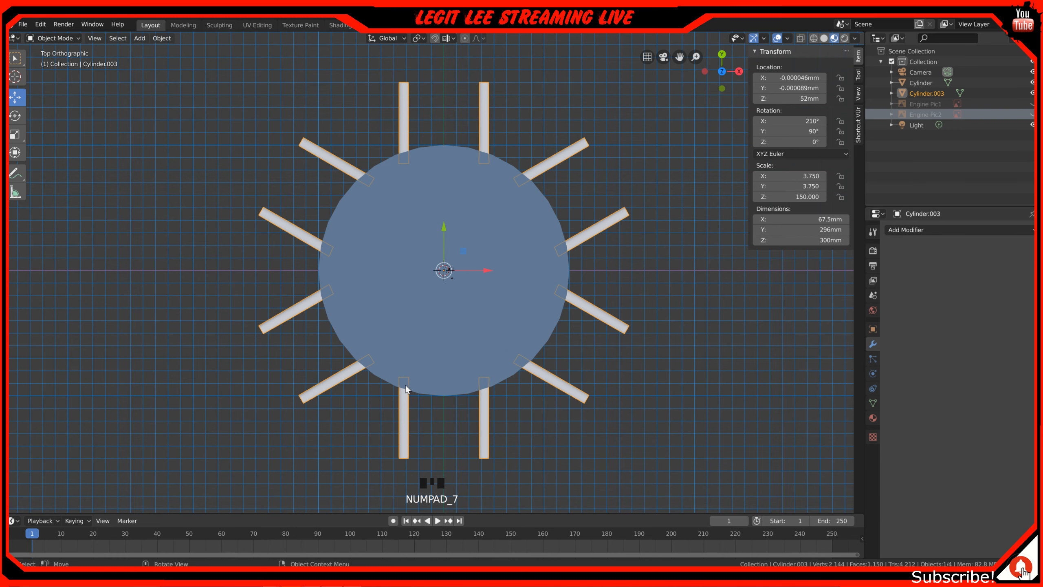
scroll(477, 378, "up", 4)
middle_click_drag(501, 396, 502, 179, "shift")
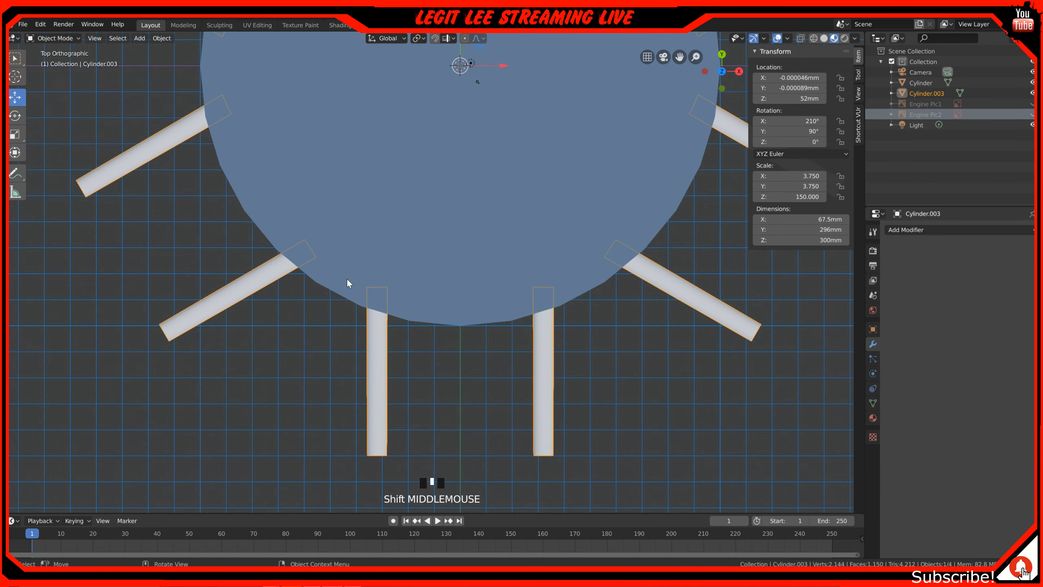
middle_click_drag(387, 251, 449, 269, "shift")
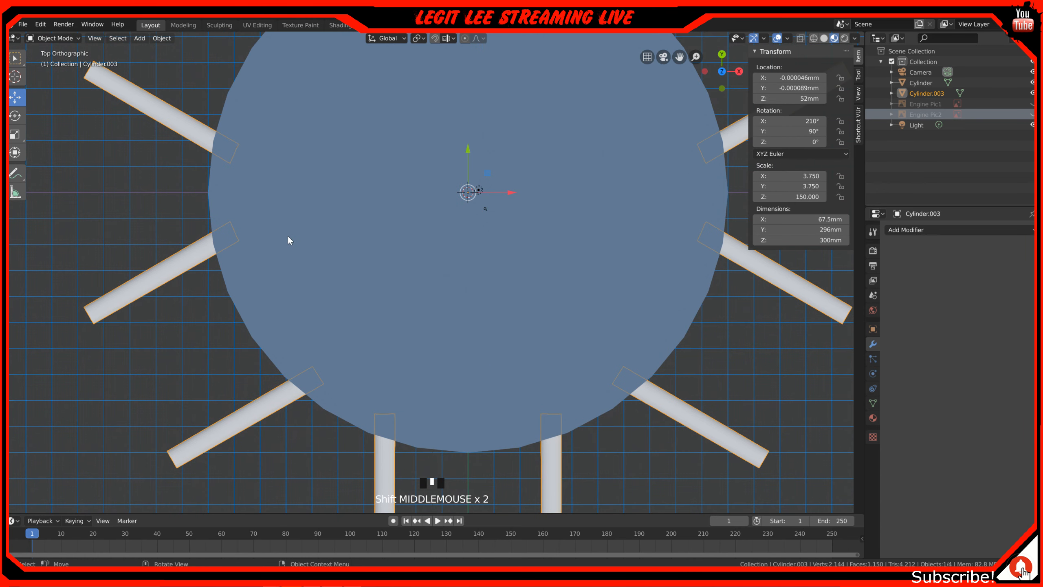
mouse_move(480, 203)
middle_mouse_down("shift")
mouse_move(466, 282)
mouse_move(466, 199)
middle_mouse_up("shift")
scroll(498, 222, "down", 1)
middle_click_drag(533, 284, 653, 214)
left_click(651, 209)
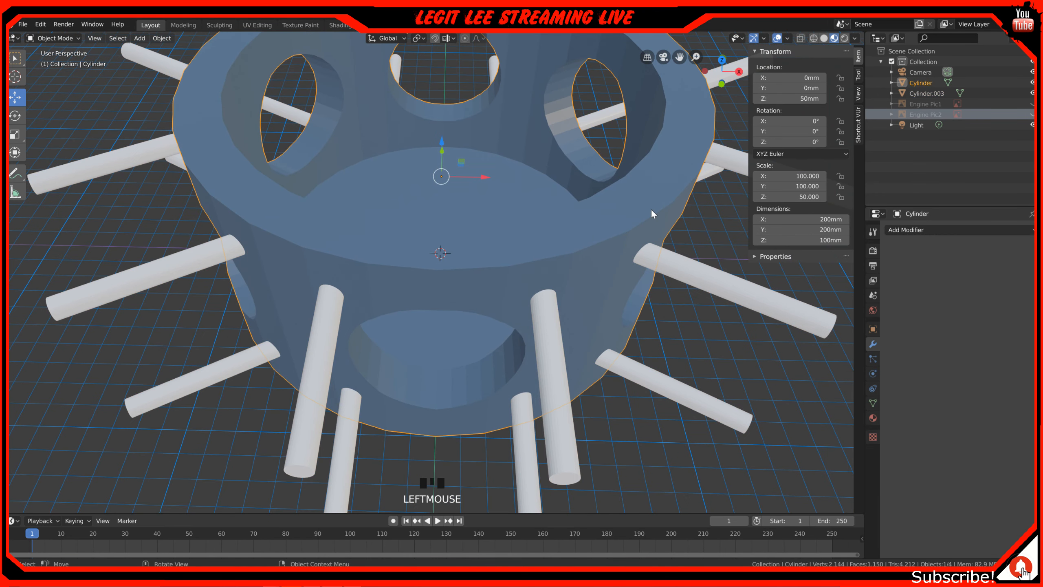
left_click(932, 232)
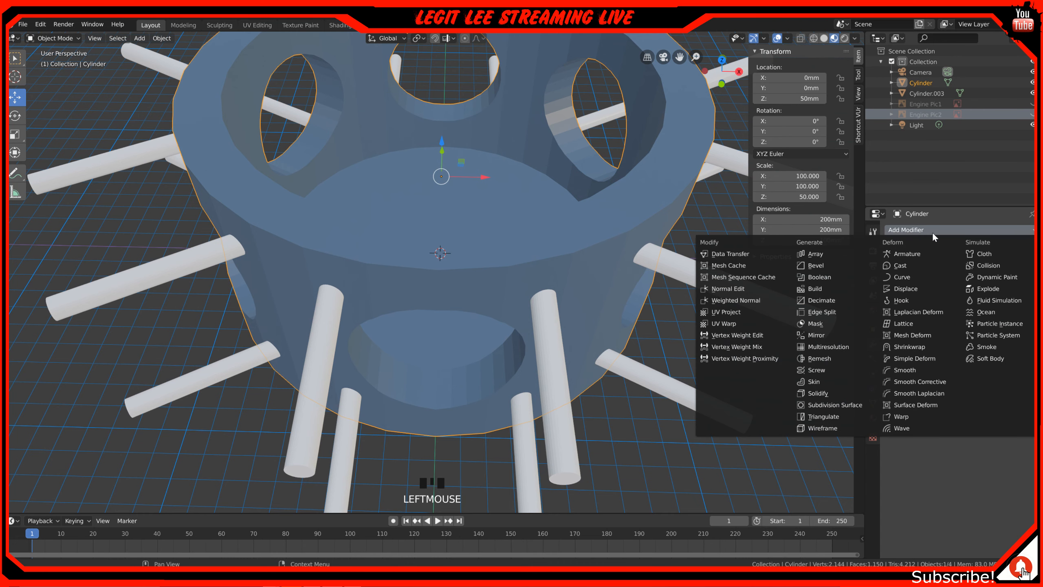
left_click(844, 278)
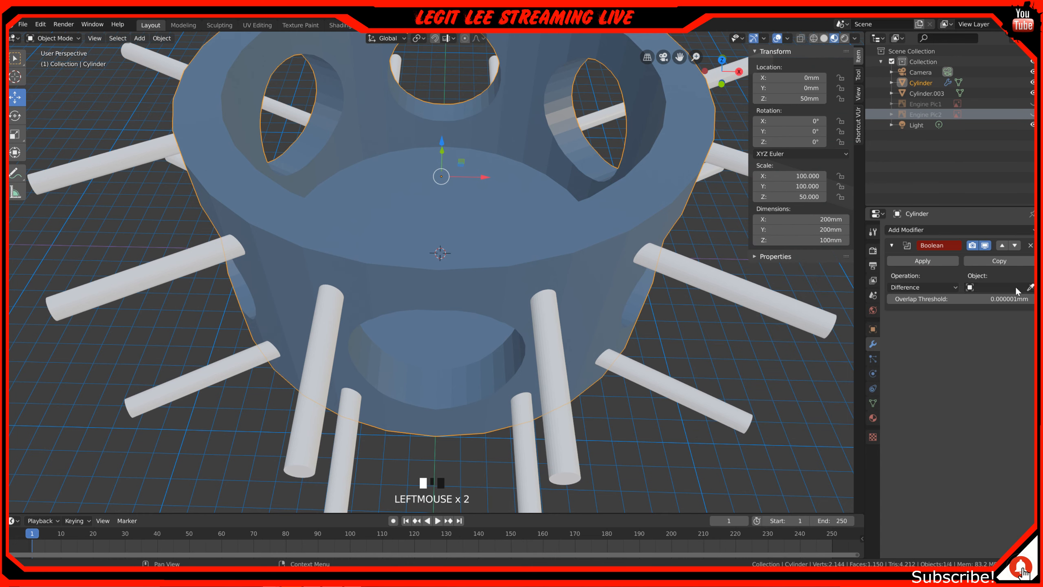
left_click(1030, 286)
left_click(716, 296)
left_click(924, 262)
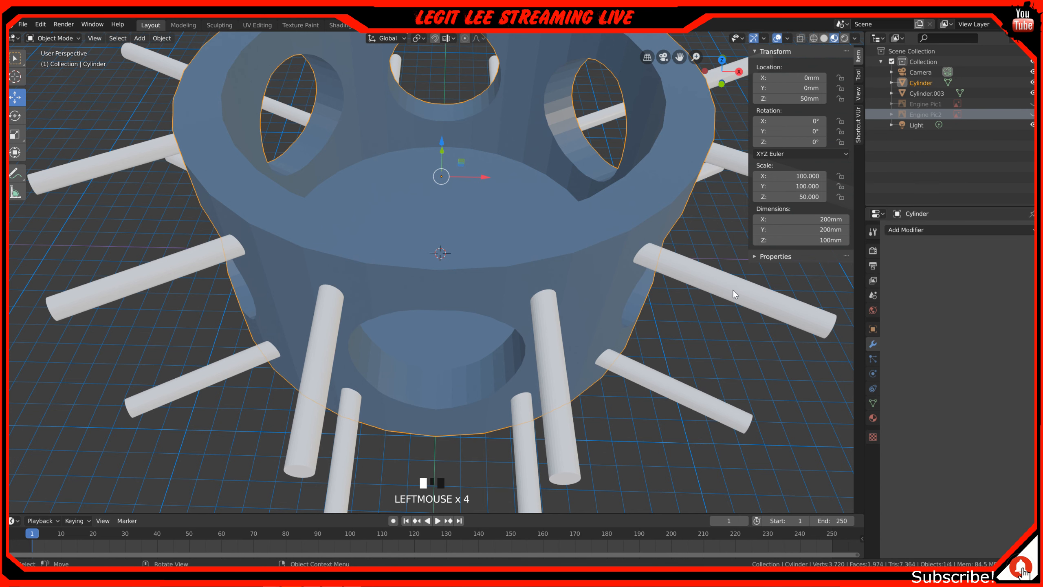
- Delete the radial rods object that served as the cutter around the ring
left_click(709, 284)
key("x")
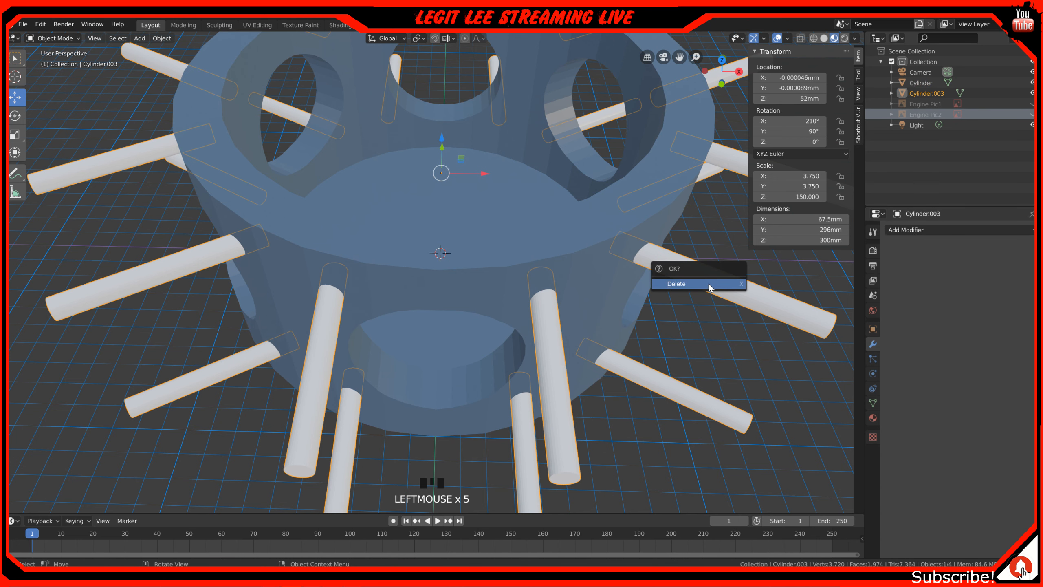
left_click(709, 288)
mouse_move(674, 325)
middle_mouse_down()
mouse_move(670, 287)
mouse_move(600, 296)
mouse_move(503, 291)
mouse_move(458, 309)
mouse_move(461, 338)
mouse_move(603, 289)
mouse_move(650, 320)
mouse_move(675, 320)
middle_mouse_up()
scroll(564, 293, "up", 4)
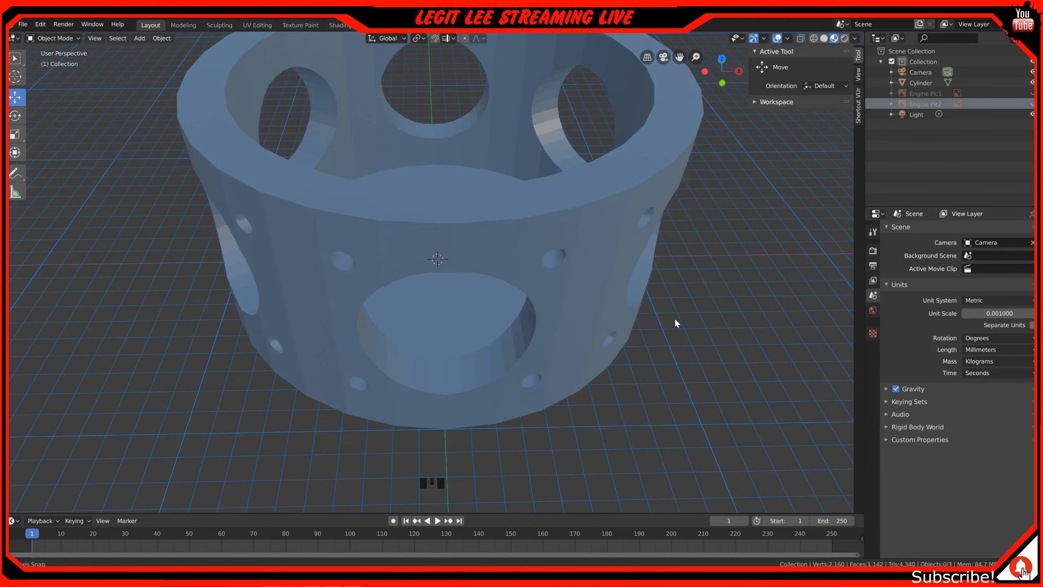
- Check the ring's normals from the front and top with the Face Orientation overlay, and turn the overlay off again
key("KP_1")
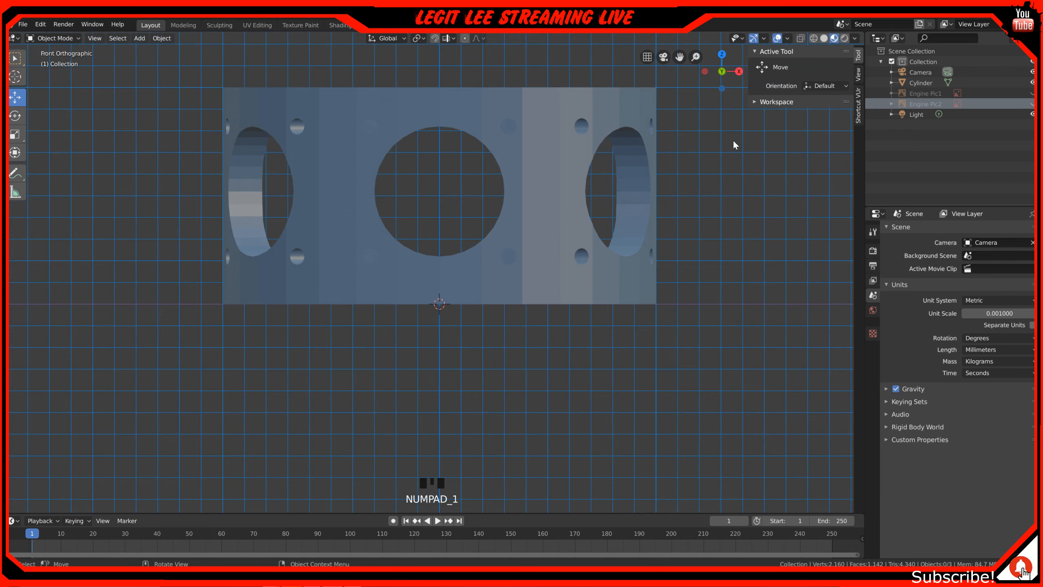
left_click(765, 37)
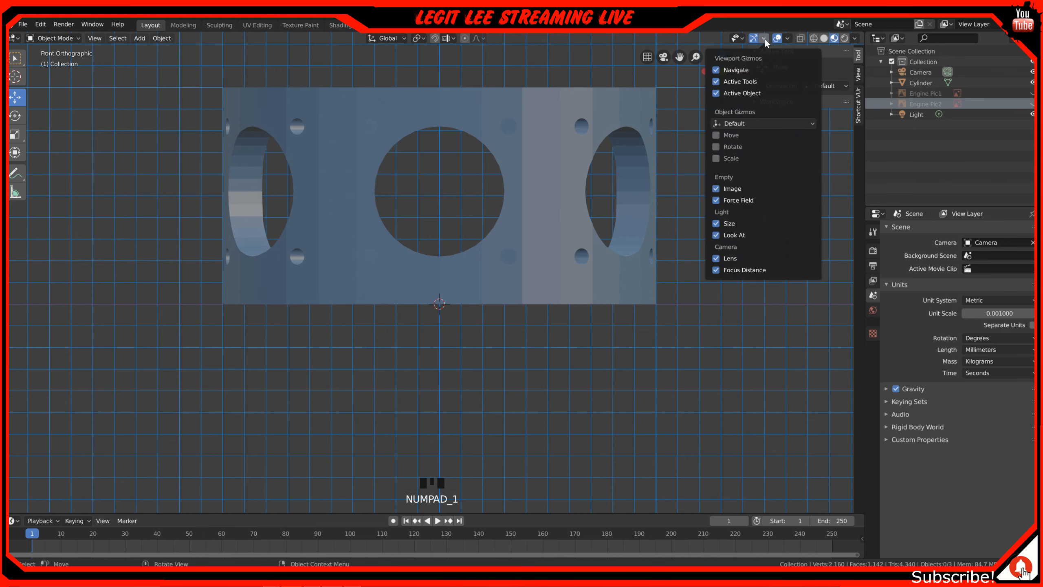
left_click(788, 38)
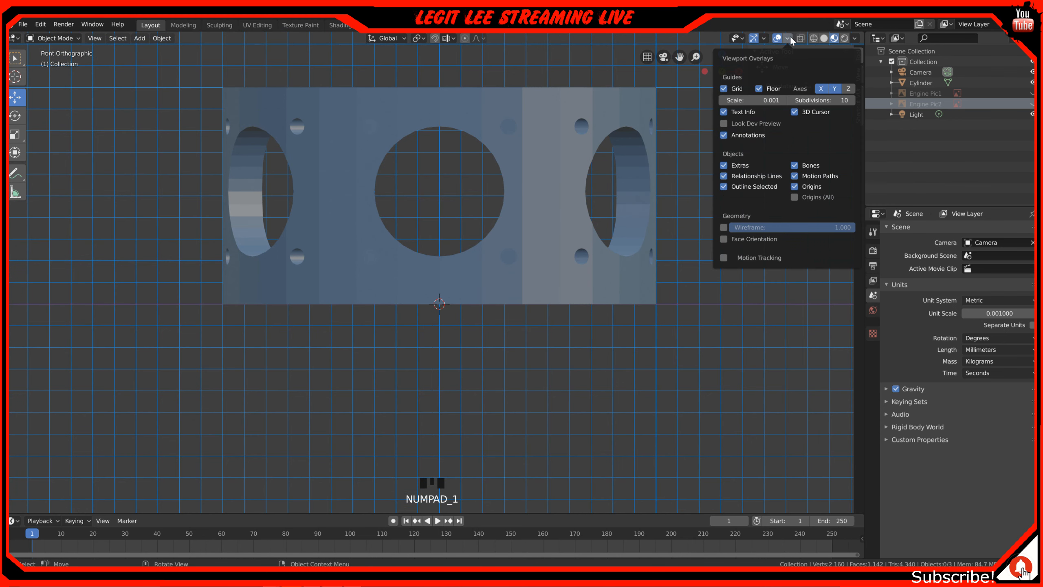
left_click(724, 239)
middle_click_drag(672, 211, 629, 223)
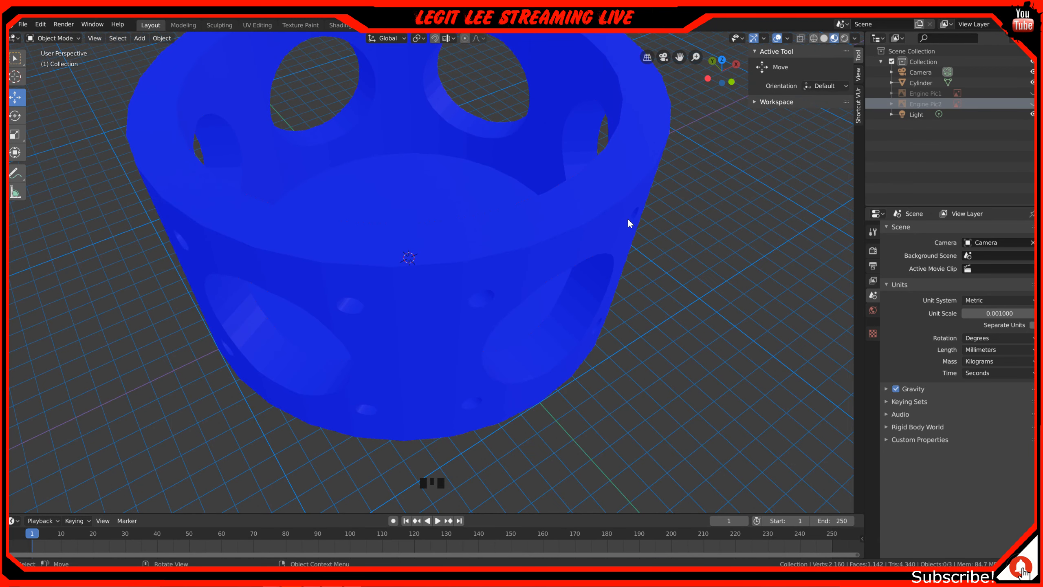
key("KP_1")
key("KP_7")
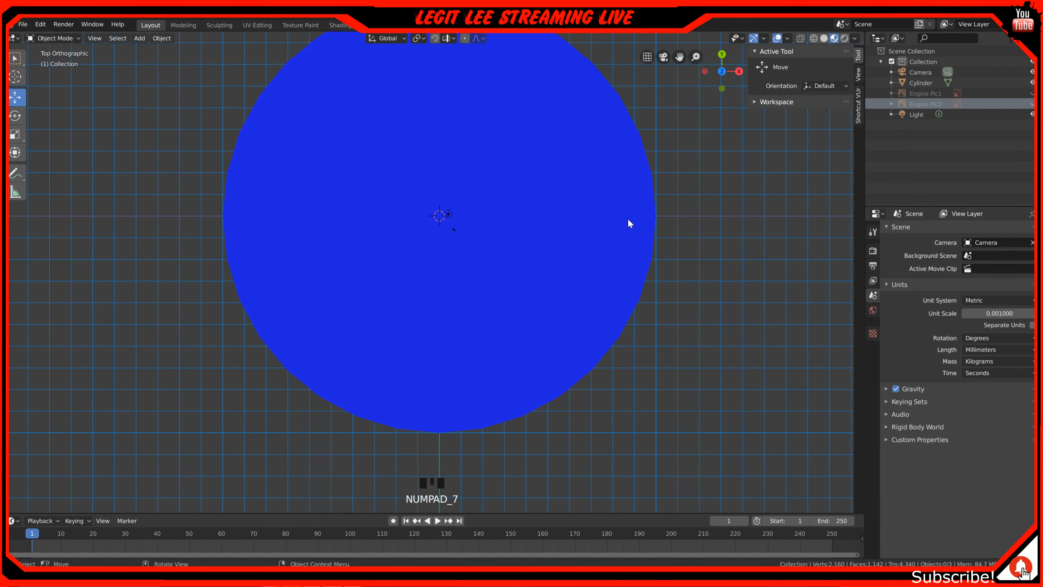
key("KP_1")
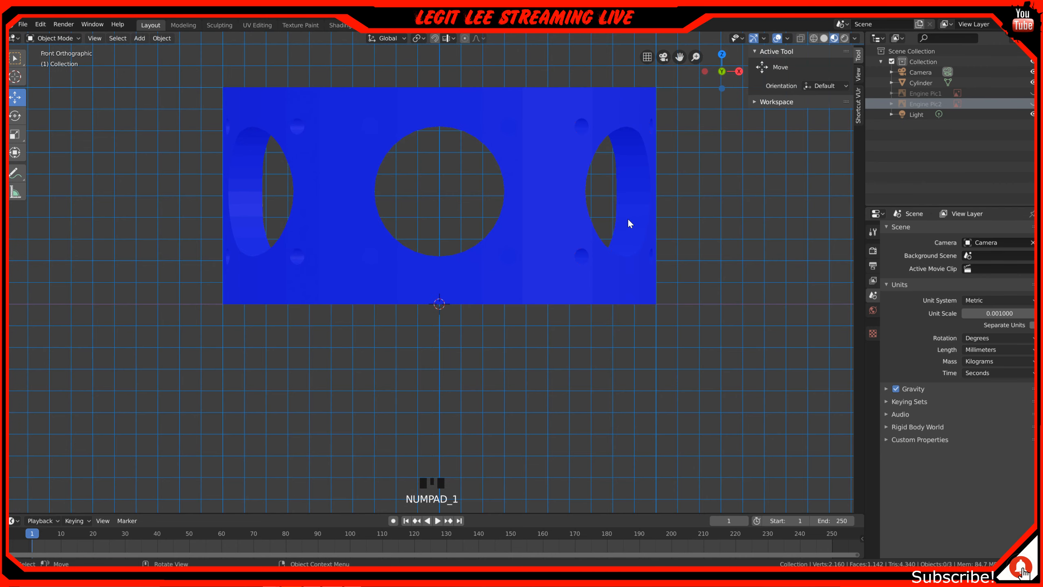
key("KP_7")
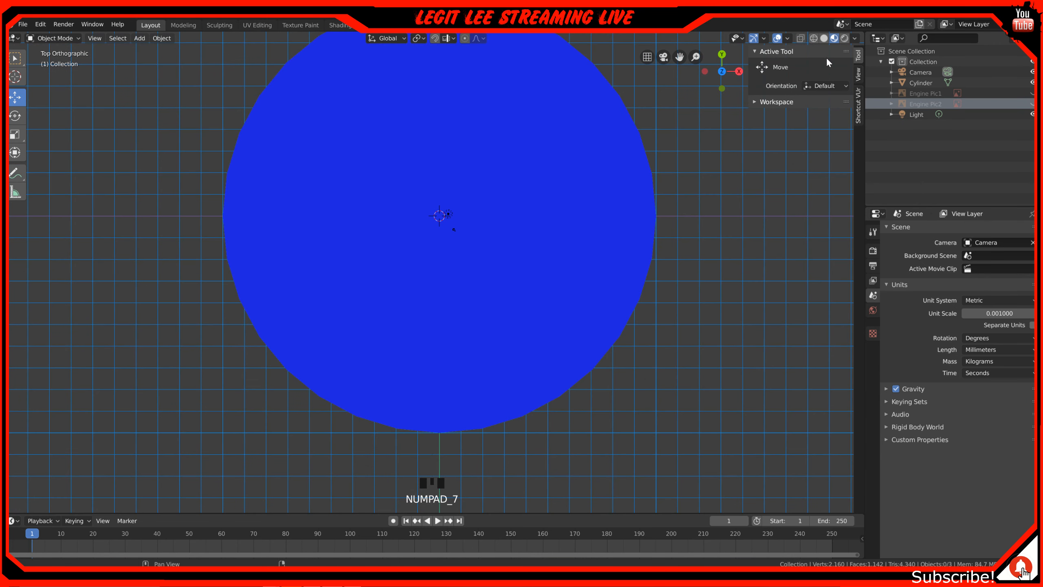
left_click(786, 39)
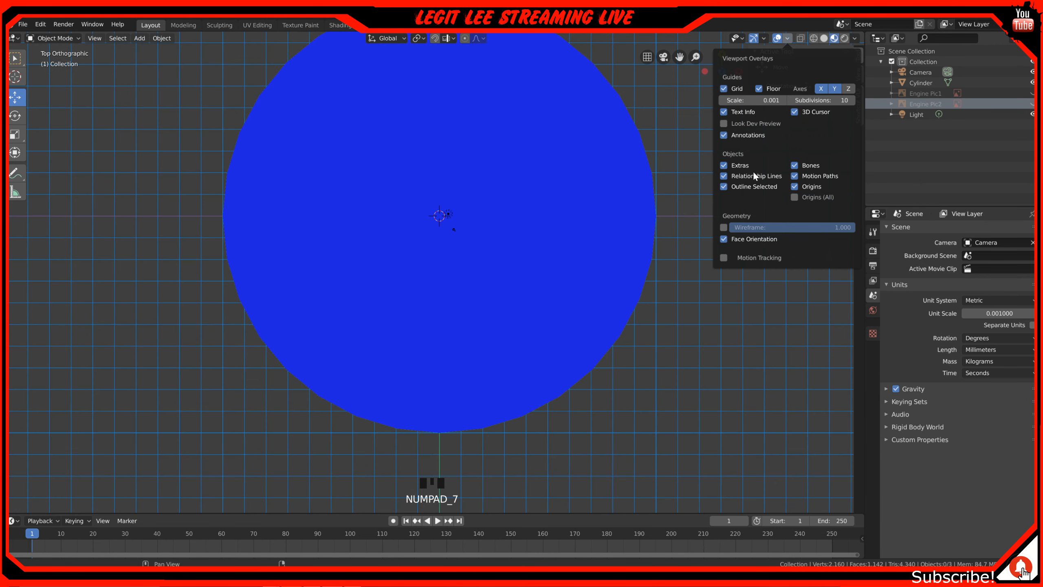
left_click(724, 239)
- Inspect the drilled ring from several angles and briefly show the Engine Pic1 reference behind it in top view
middle_click_drag(681, 221, 539, 231)
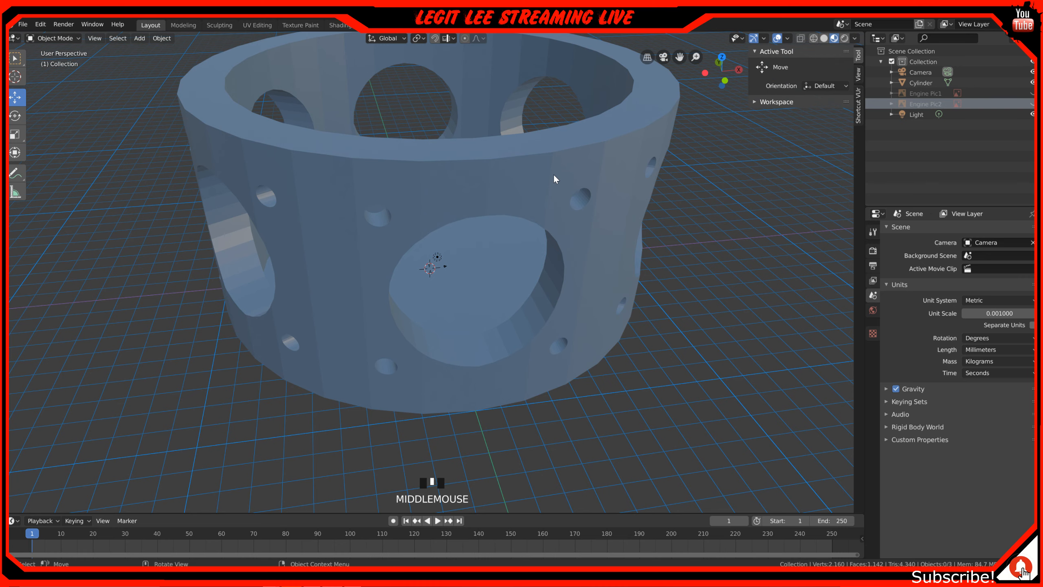
middle_click_drag(557, 181, 502, 188)
scroll(491, 169, "down", 2)
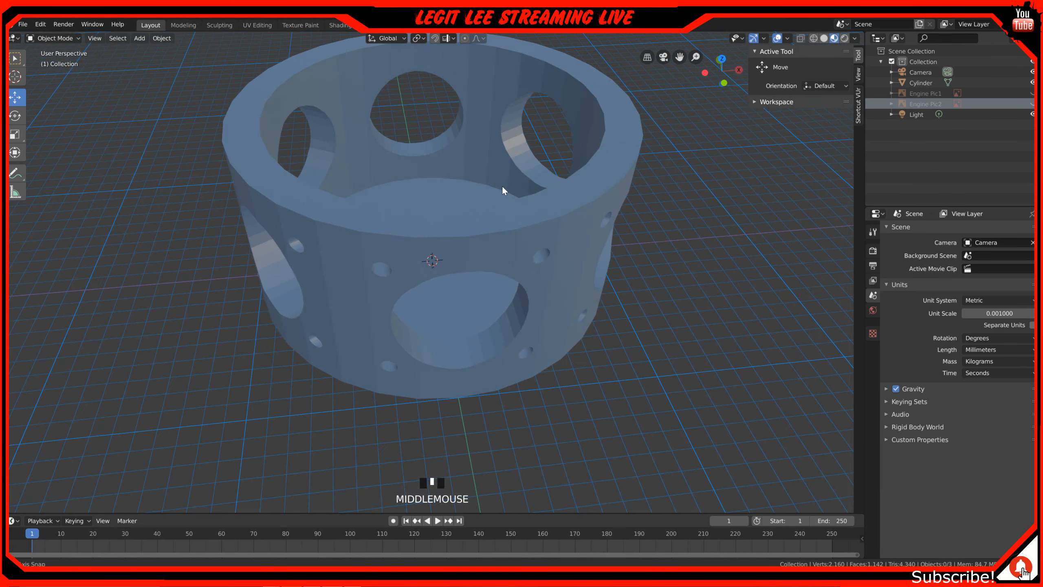
key("KP_7")
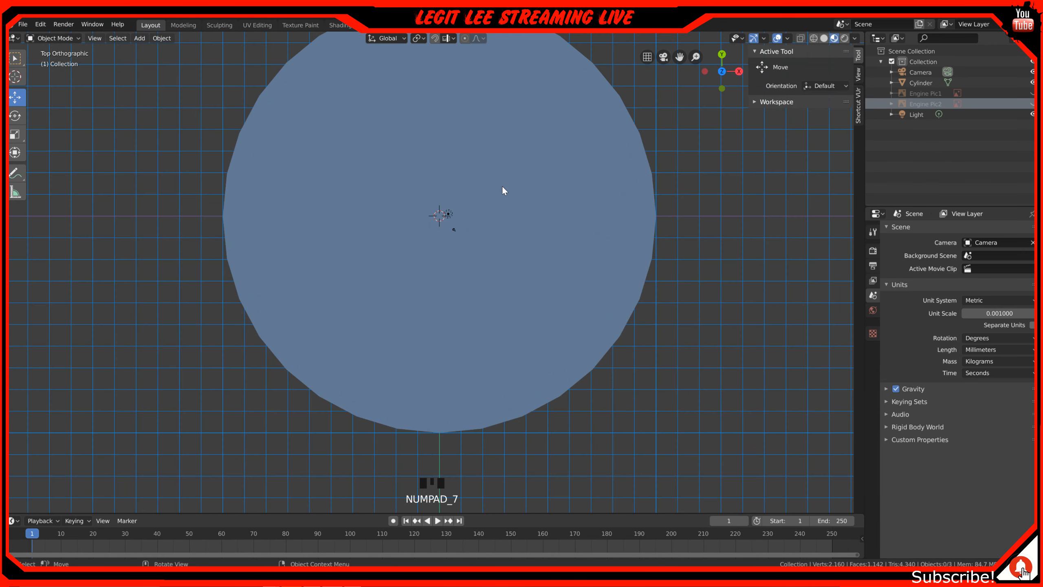
key("KP_1")
key("KP_7")
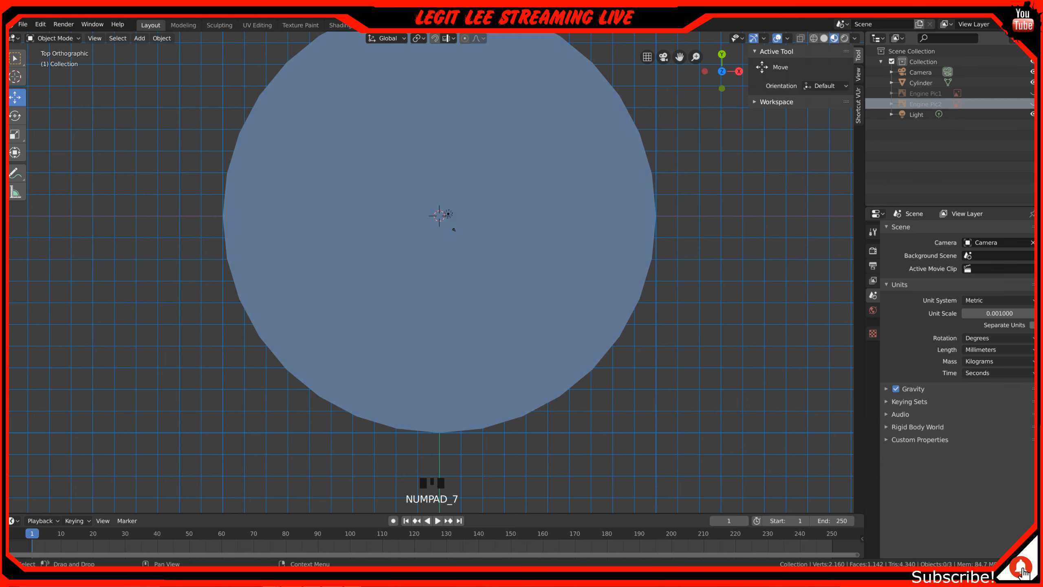
left_click(1032, 94)
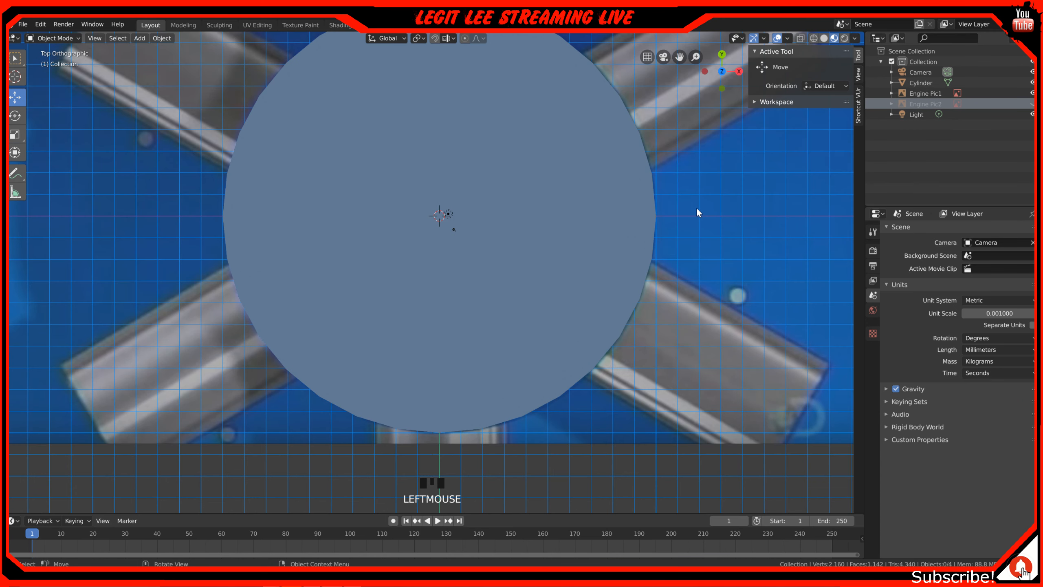
left_click(1032, 93)
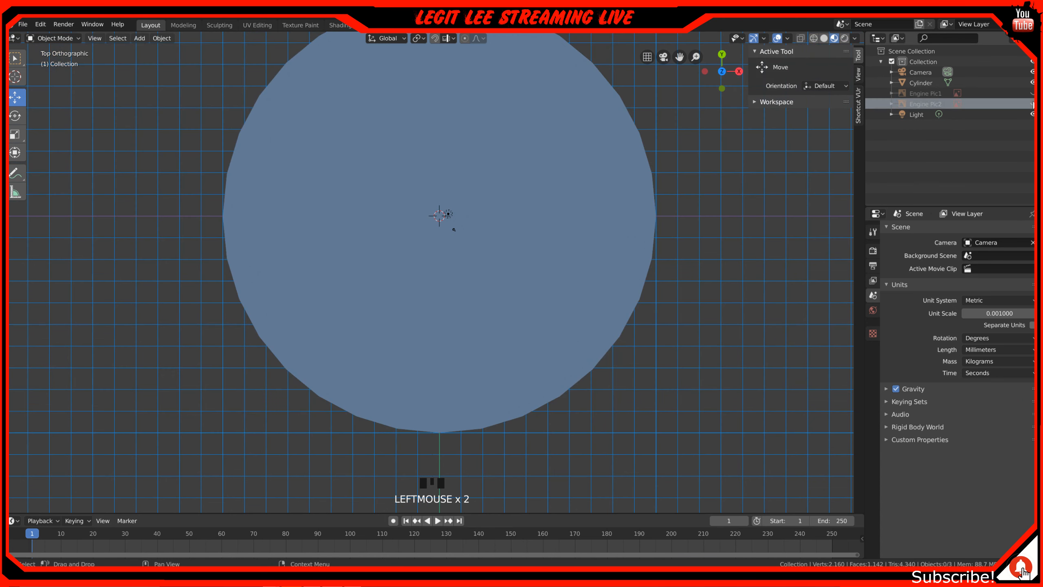
- Examine the Engine Pic2 reference with the ring in wireframe, hide the image and return to solid shading
left_click(1032, 103)
key("z")
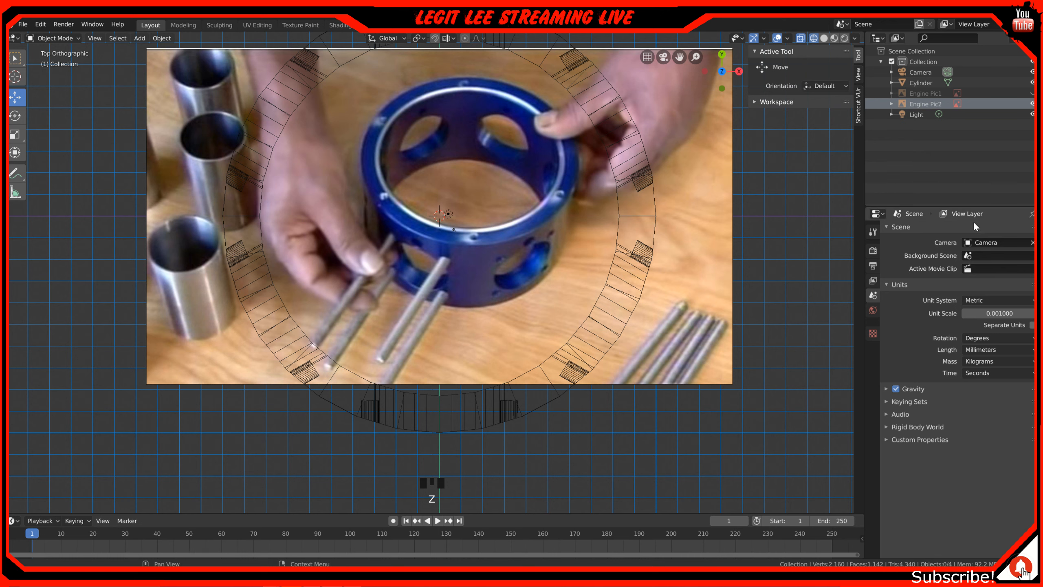
left_click(930, 92)
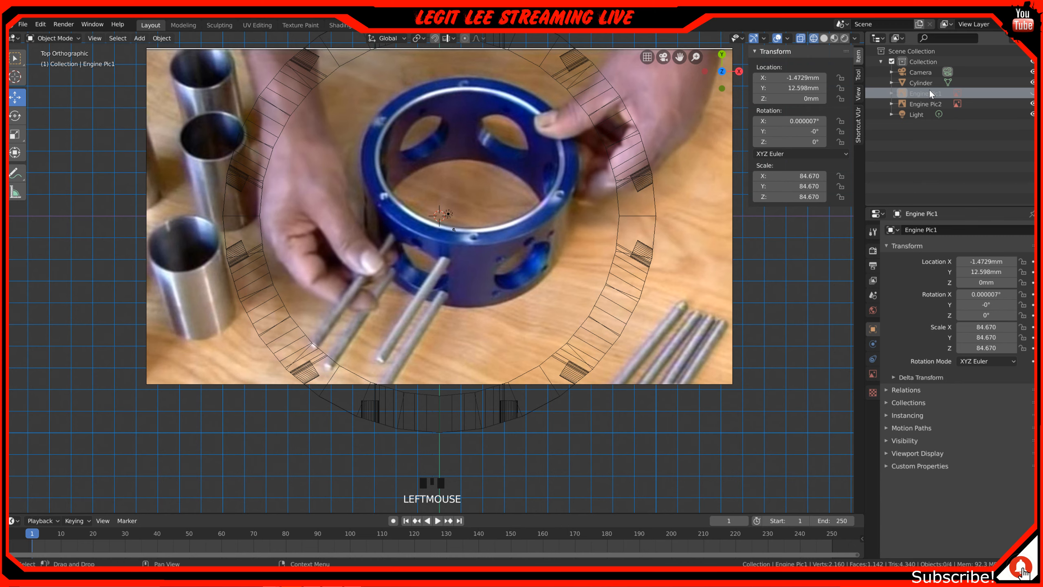
left_click(1033, 104)
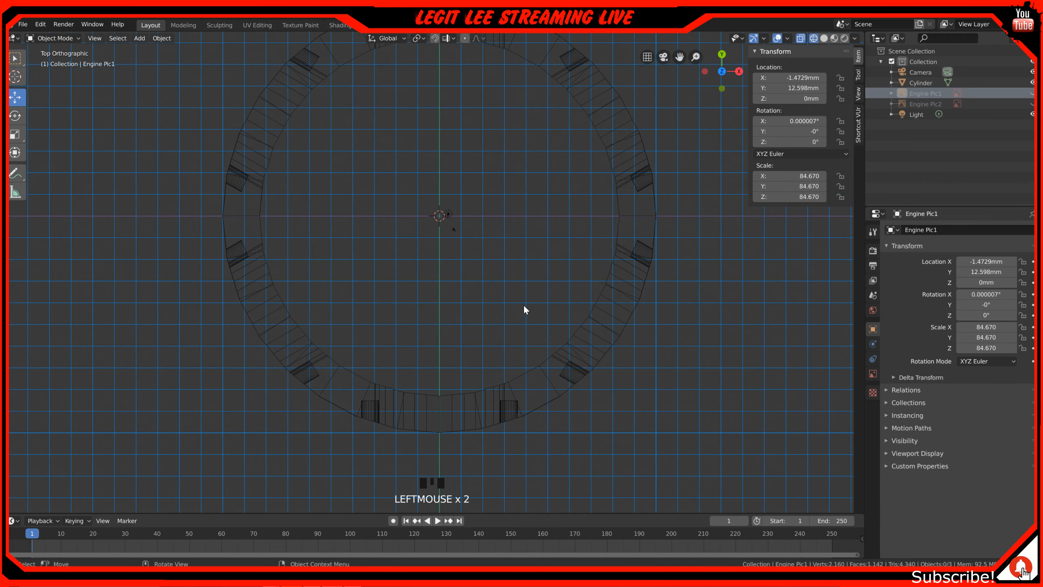
key("z")
left_click(507, 363)
middle_click_drag(533, 316, 536, 300)
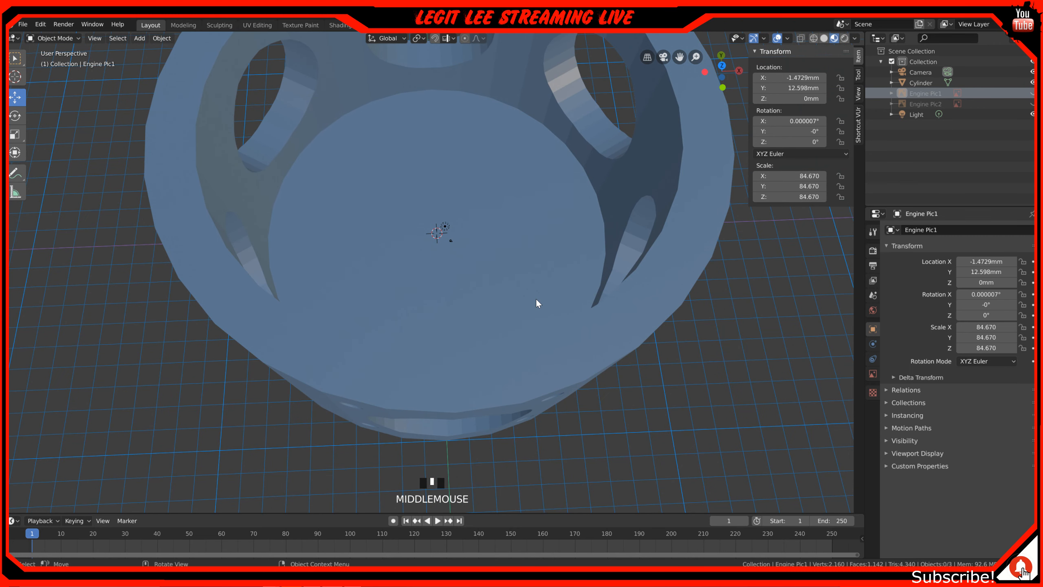
- Show the Engine Pic1 reference in top view with the ring displayed in wireframe
left_click(1032, 94)
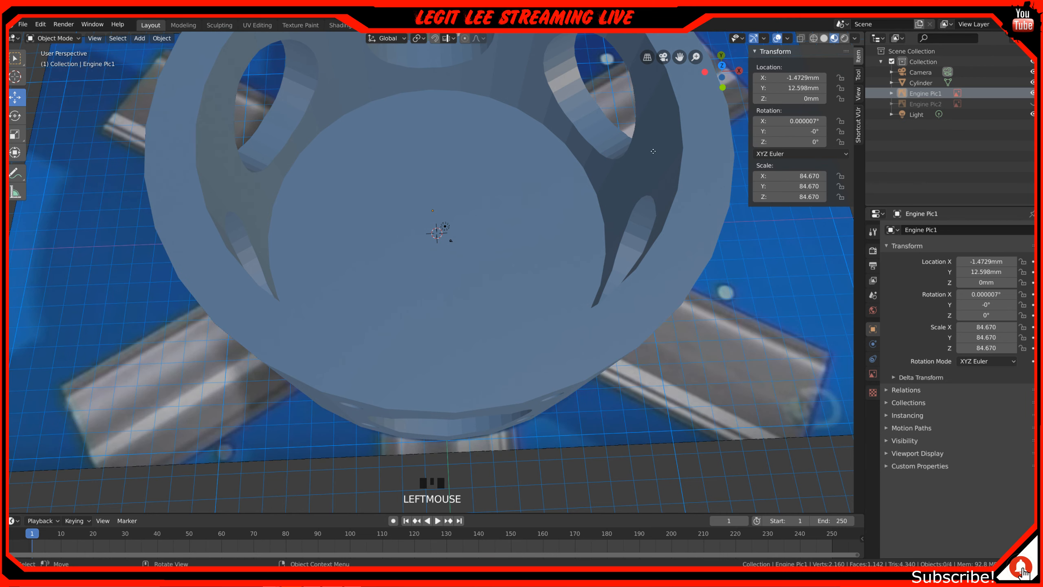
key("KP_7")
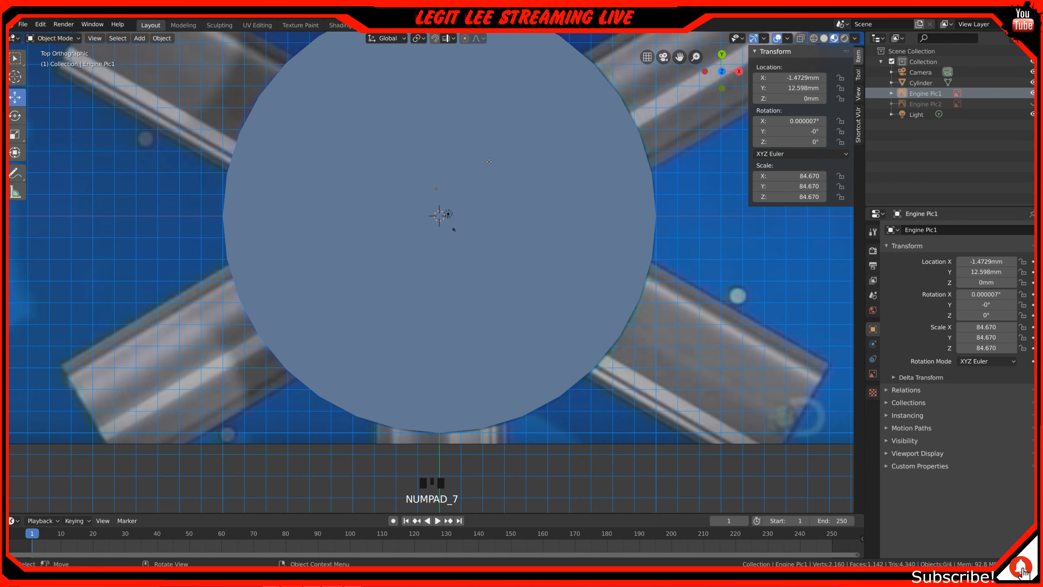
key("z")
left_click(407, 162)
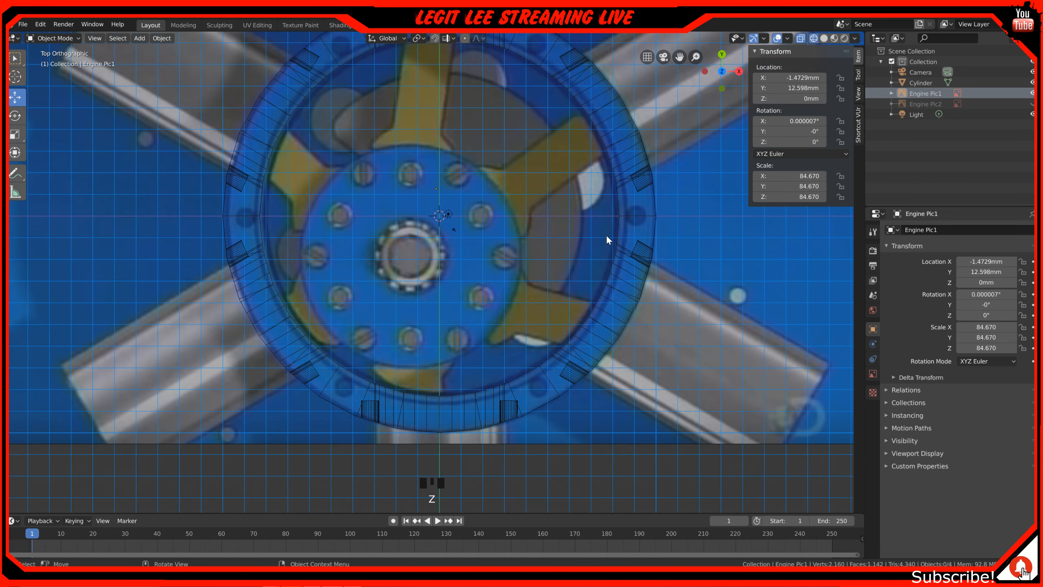
- Add a mesh cylinder at the ring's centre and set its X, Y and Z dimensions to 7.5 mm
key("shift+a")
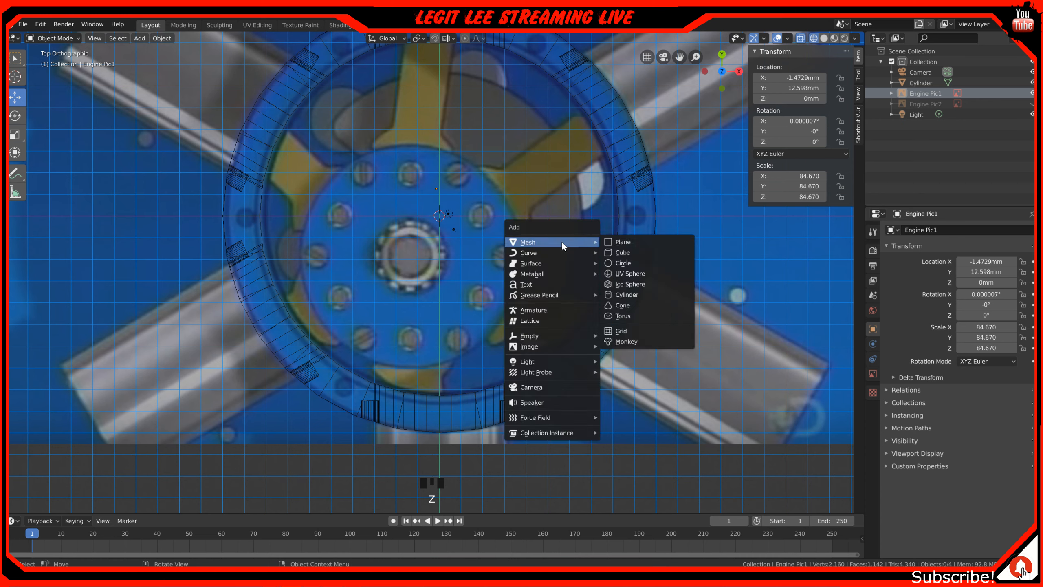
left_click(633, 294)
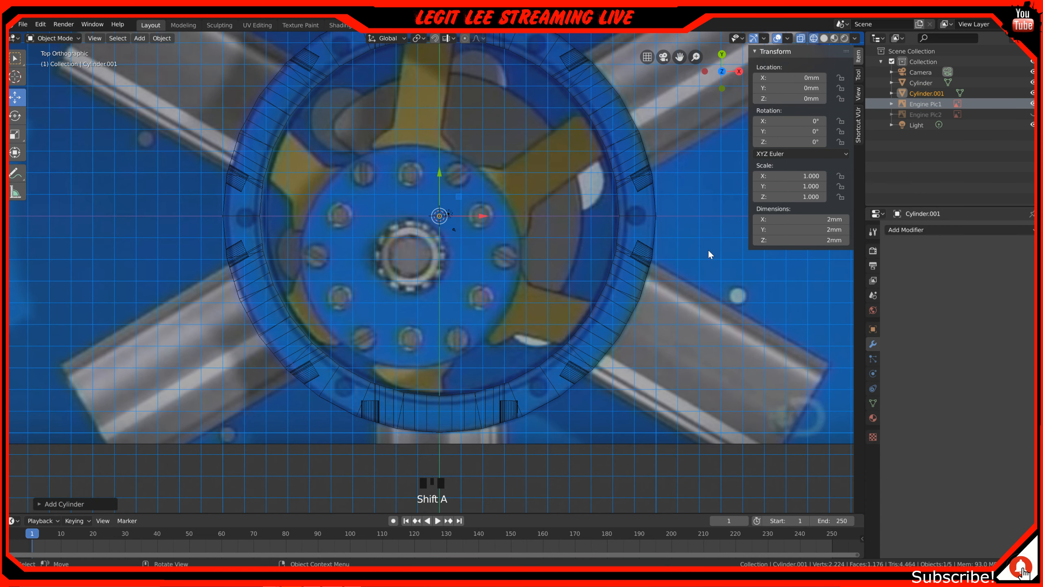
left_click(822, 220)
type("7.5")
key("Tab")
type("7.5")
key("Tab")
type("7")
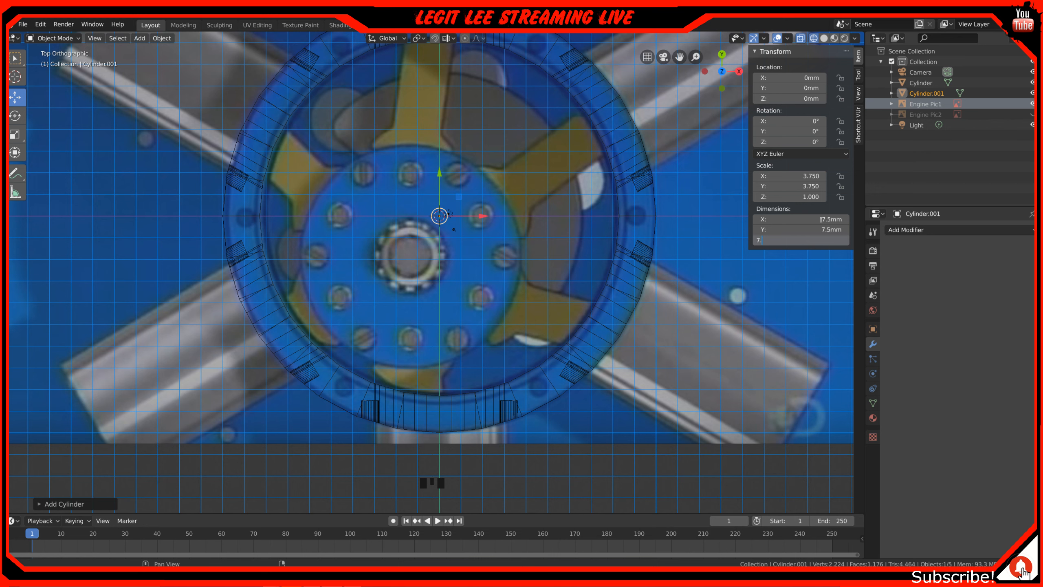
key("Return")
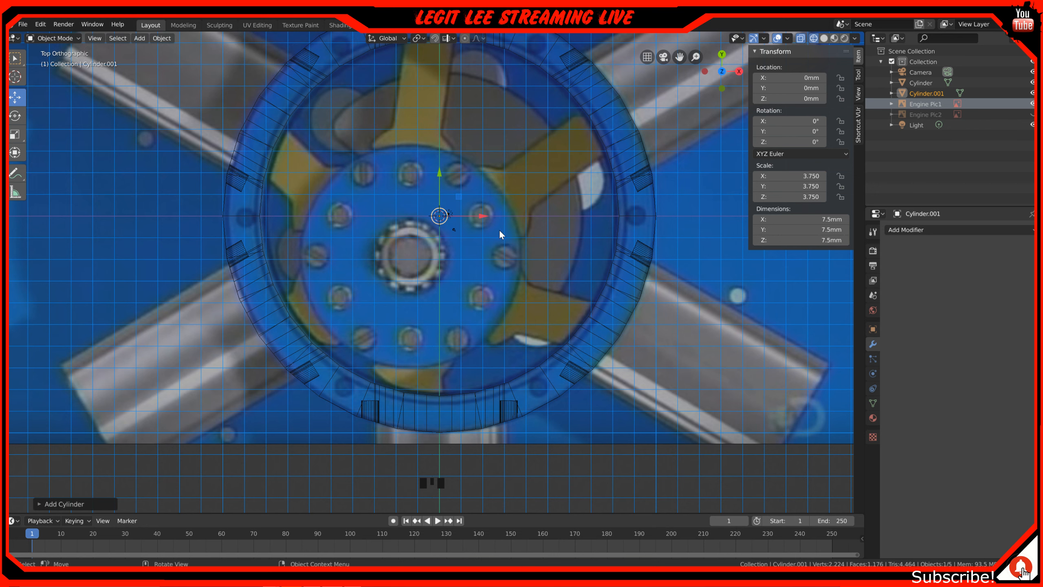
middle_click_drag(517, 226, 520, 179)
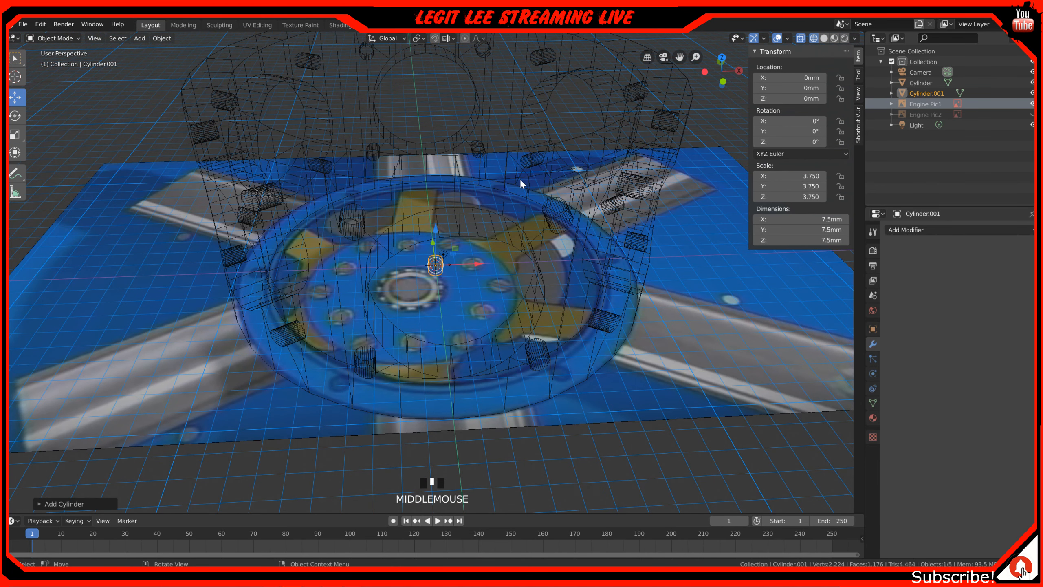
- Set the small centre cylinder's Z dimension to 50 mm
middle_click_drag(520, 178, 518, 198)
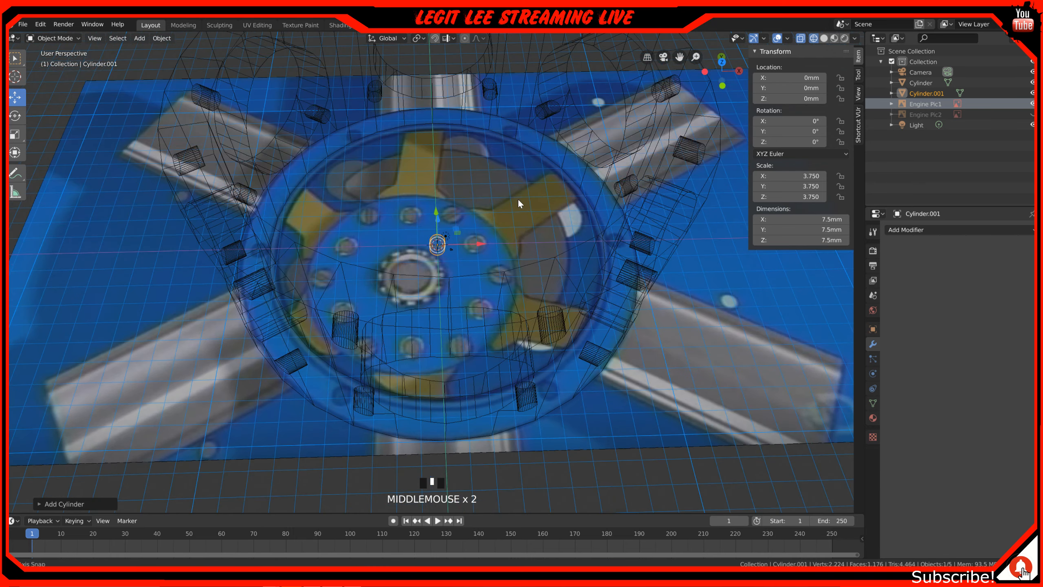
left_click(812, 240)
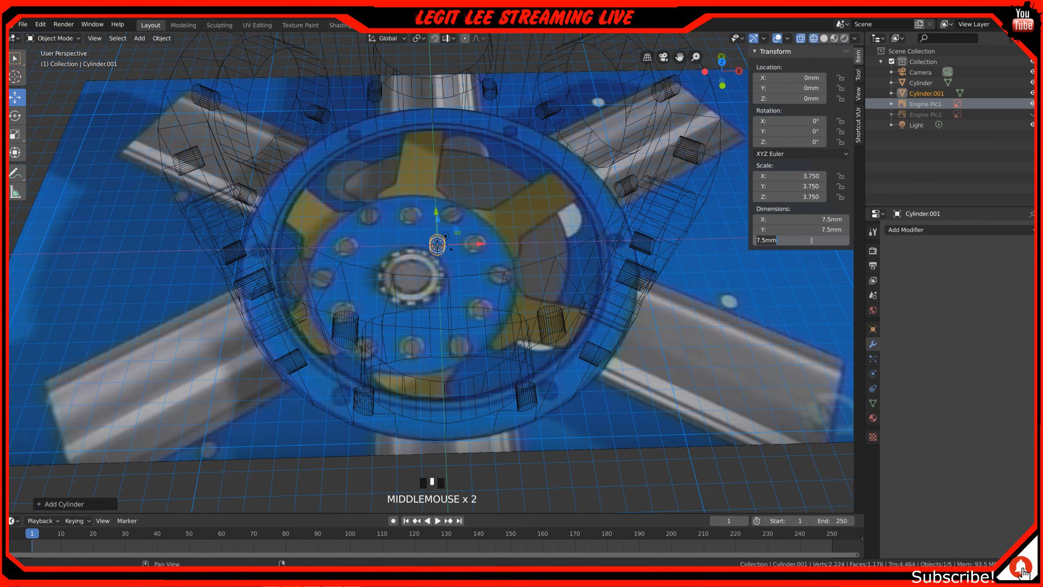
type("50")
key("Return")
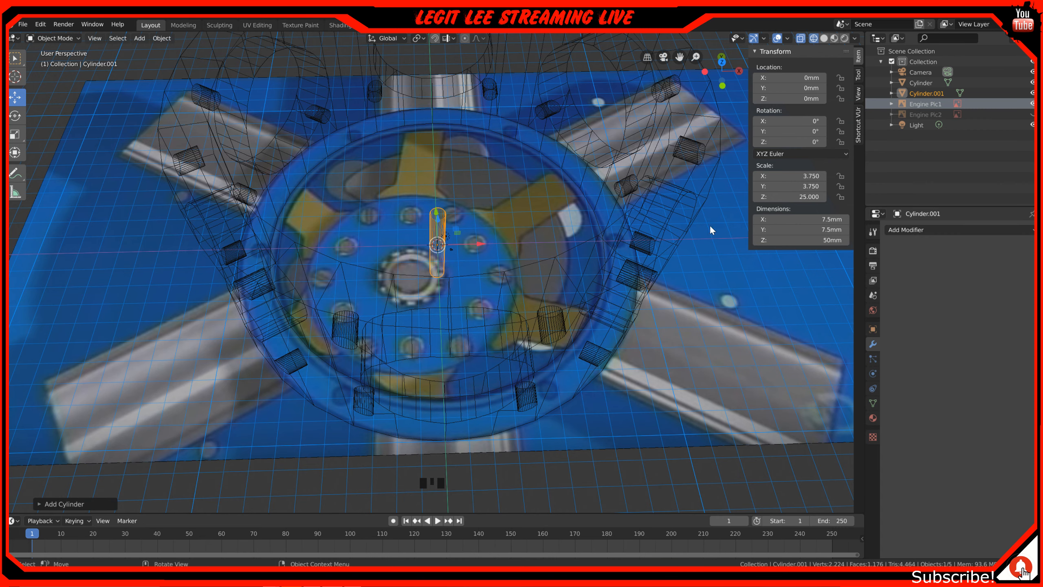
- Raise the small cylinder to Z 100 mm and move it along X to 90 mm, over the ring's wall
key("KP_1")
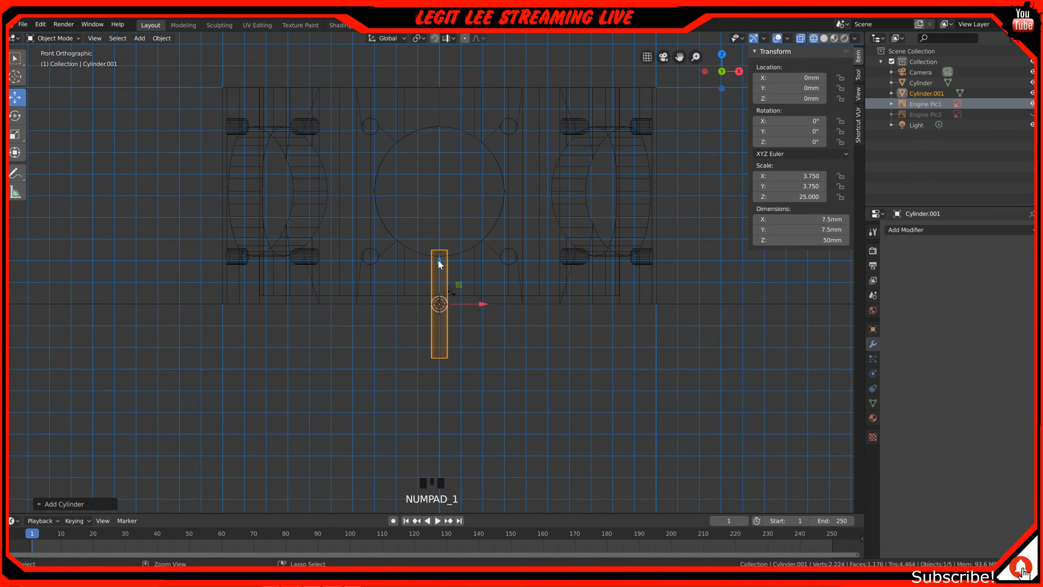
left_click_drag(439, 260, 460, 41, "ctrl")
key("KP_7")
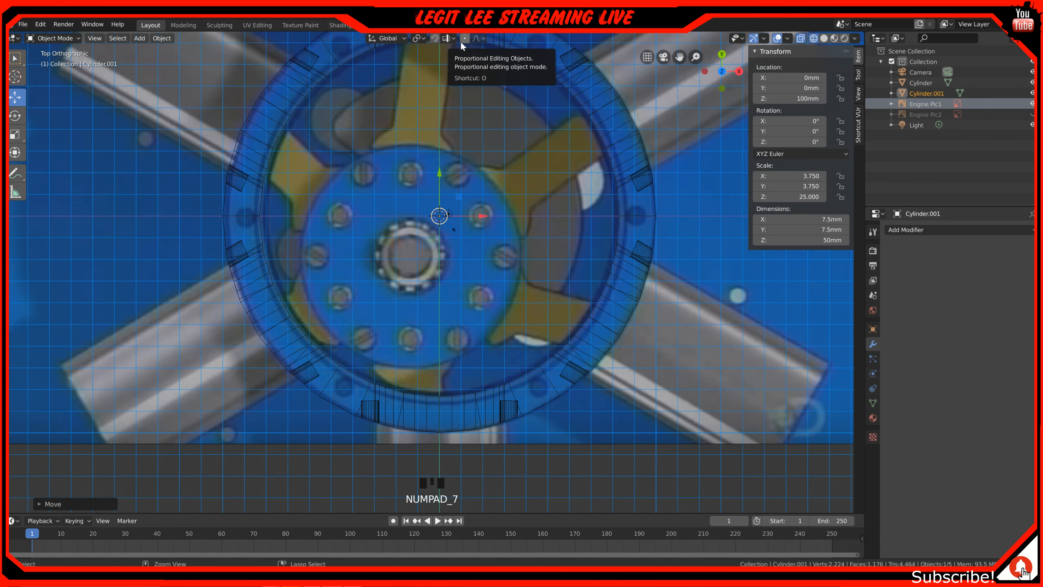
left_click_drag(482, 220, 672, 214, "ctrl")
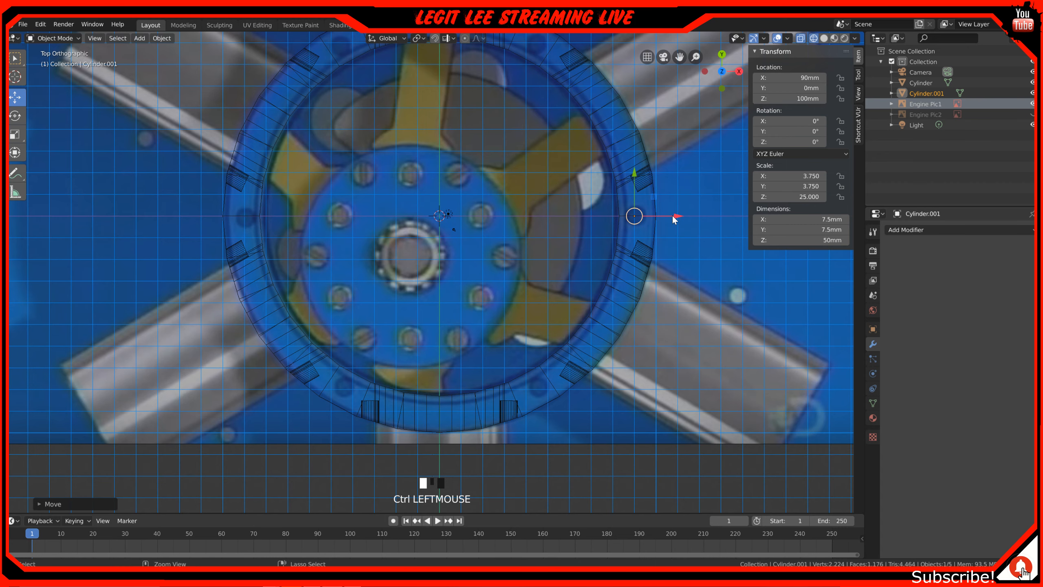
- Fine-tune the cylinder's X location to 91 mm so it lines up with the bolt hole in the Engine Pic1 reference
scroll(658, 230, "up", 1)
scroll(659, 228, "up", 2)
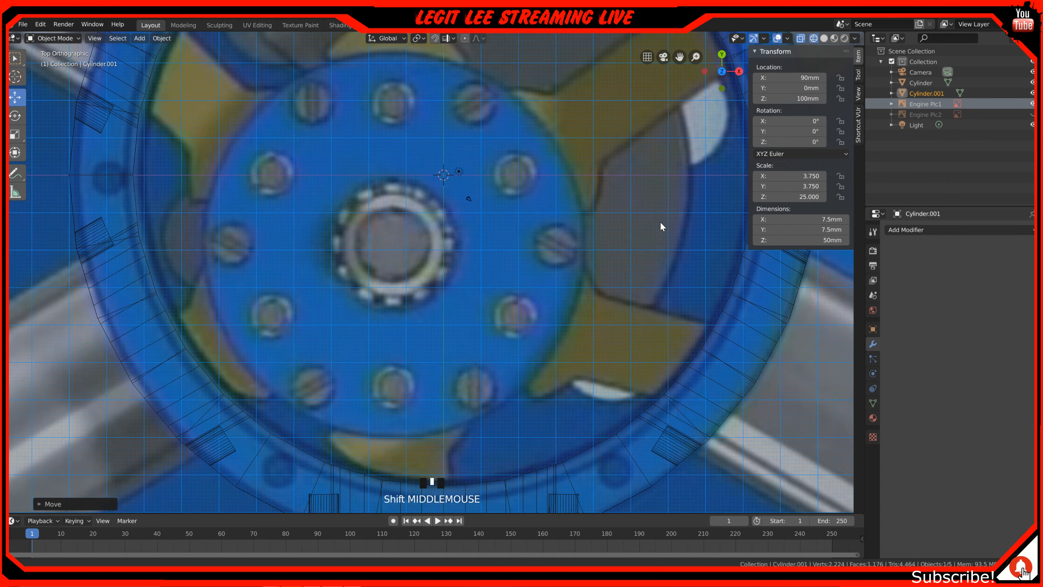
scroll(379, 279, "down", 3, "shift")
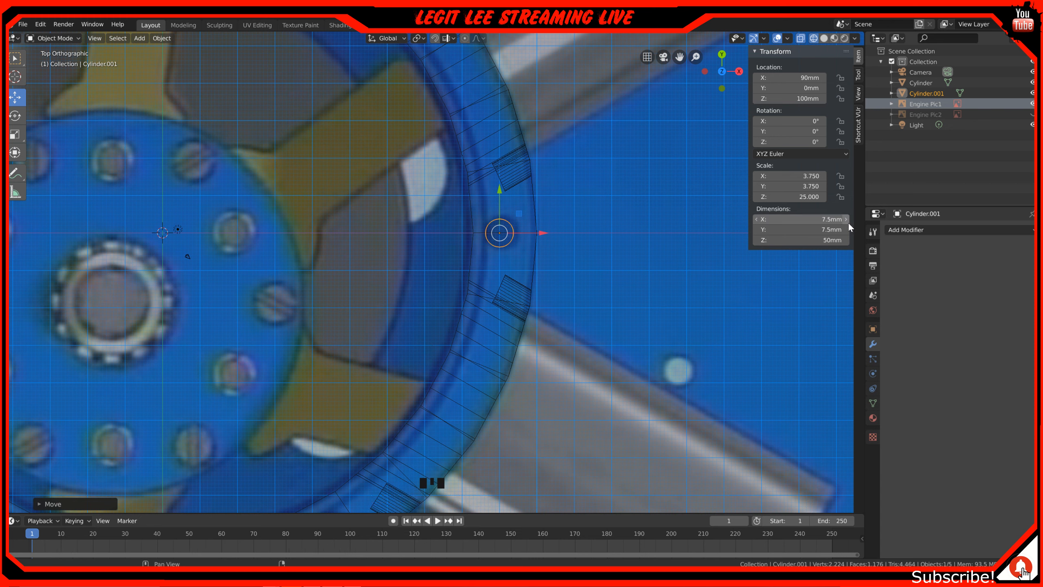
scroll(539, 223, "up", 4)
middle_click_drag(539, 223, 439, 327, "shift")
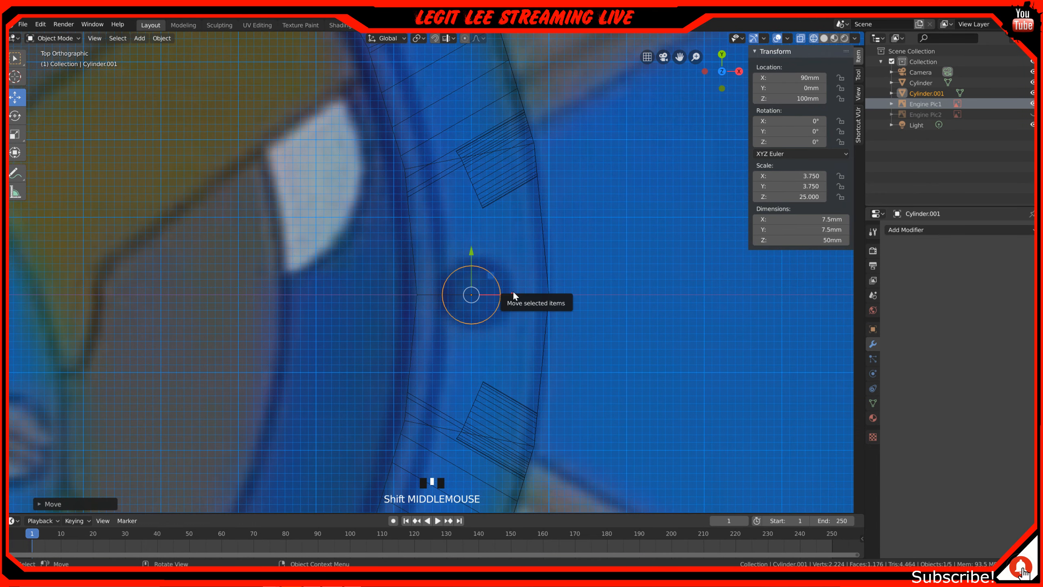
scroll(514, 294, "up", 3)
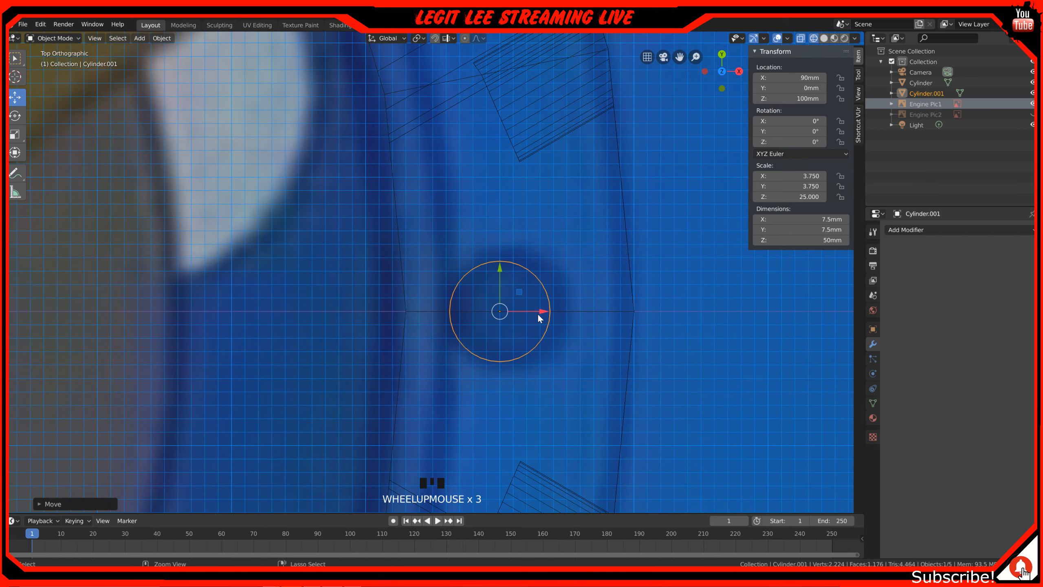
left_click_drag(540, 307, 556, 308, "ctrl")
scroll(451, 312, "down", 12)
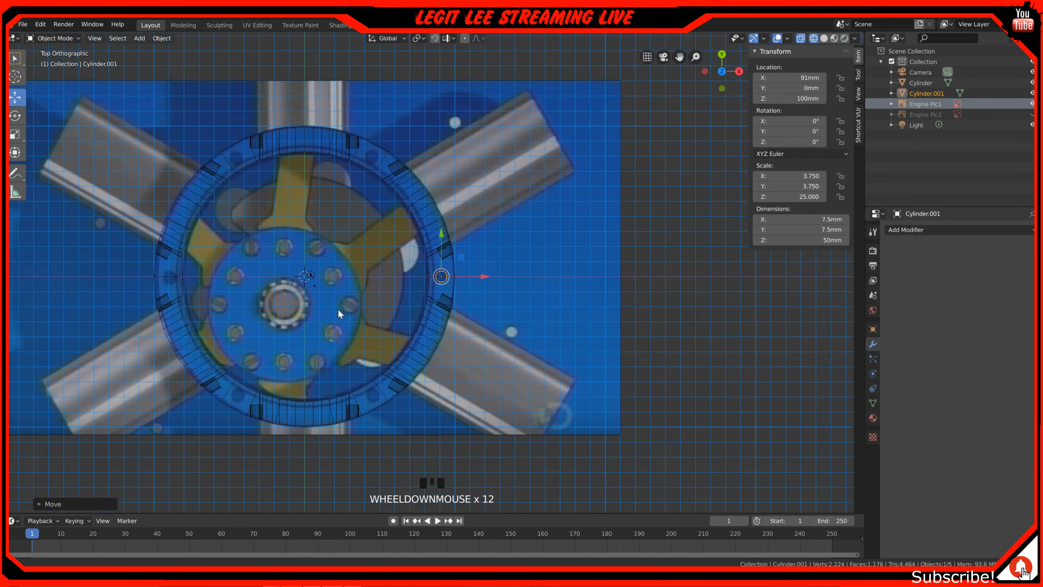
- Duplicate the small cylinder and place the copy on the opposite side of the ring at X -91 mm
middle_click_drag(338, 313, 502, 302, "shift")
scroll(508, 314, "down", 1, "shift")
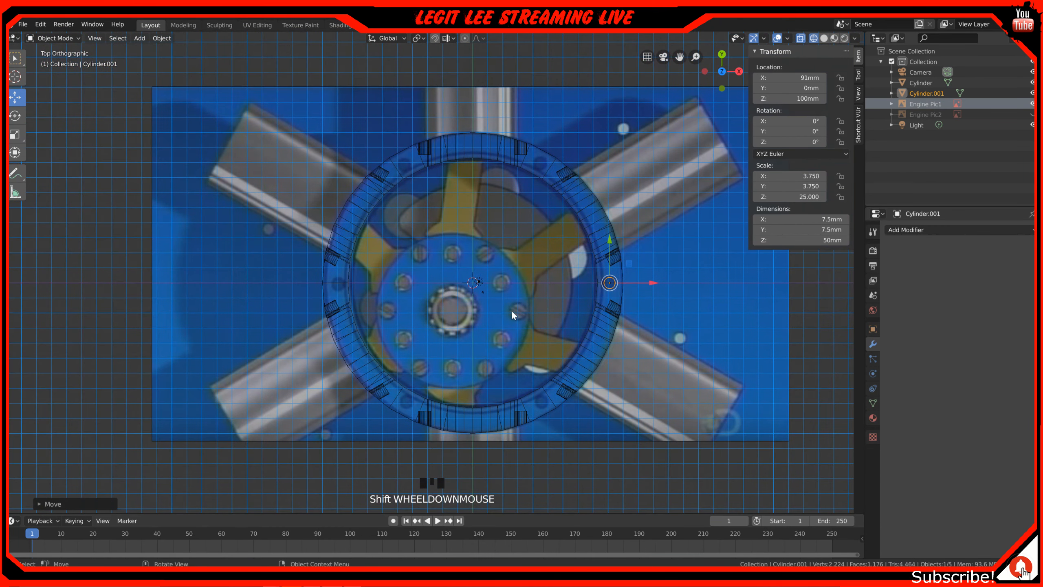
scroll(519, 308, "up", 2)
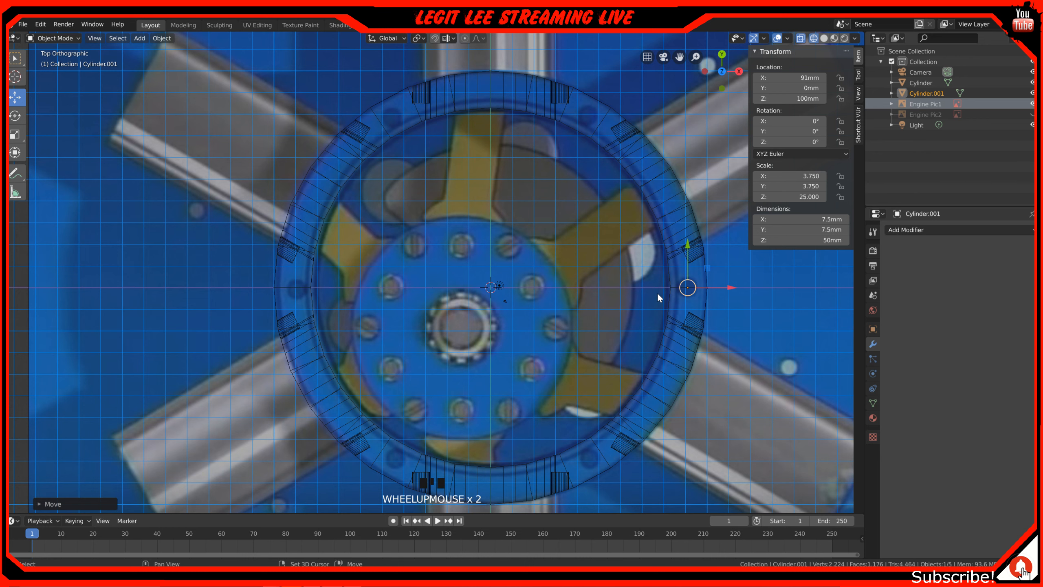
key("shift+d")
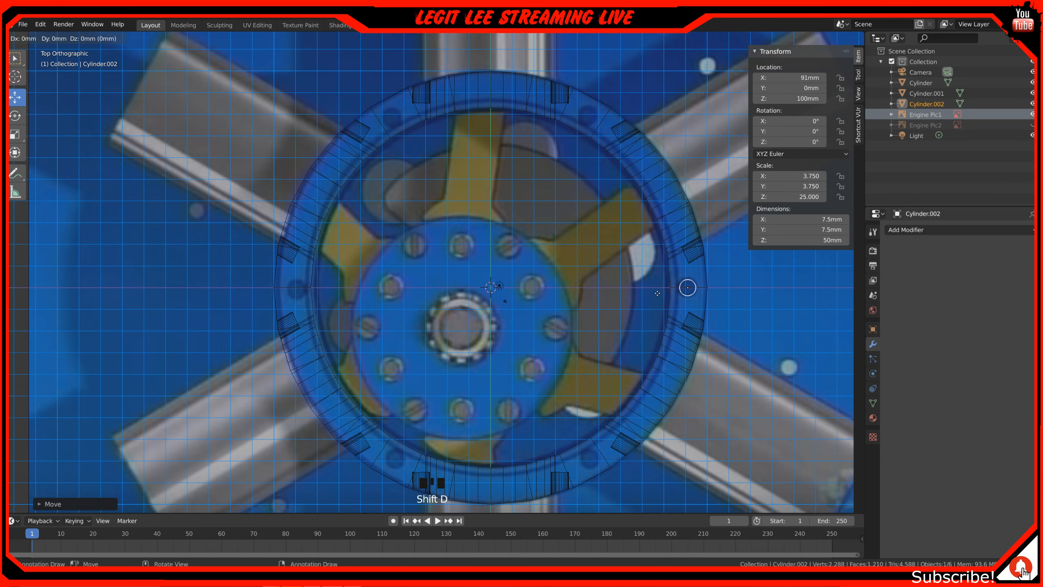
key("x")
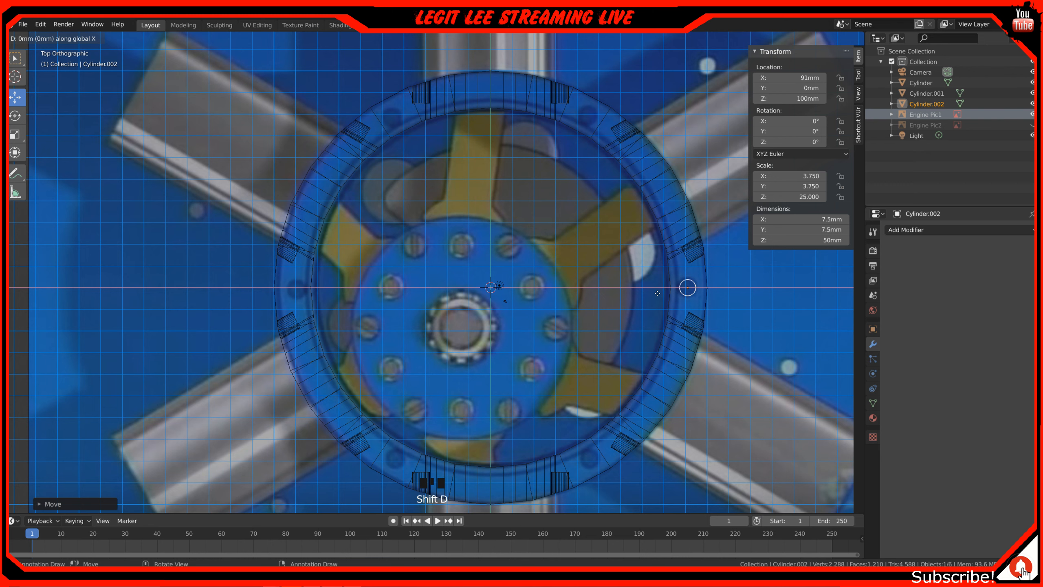
type("1")
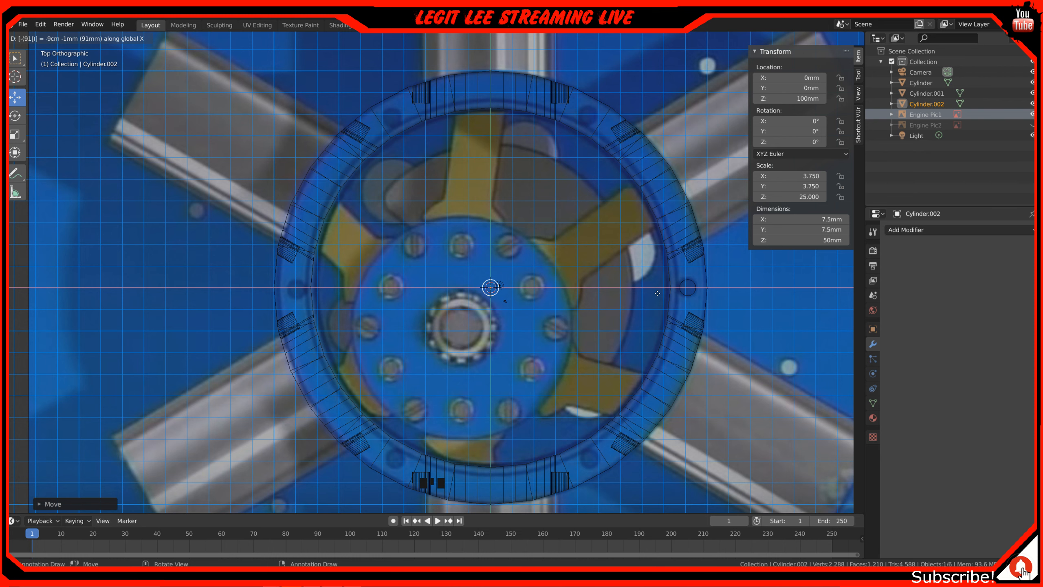
key("Return")
left_click(808, 78)
type("-")
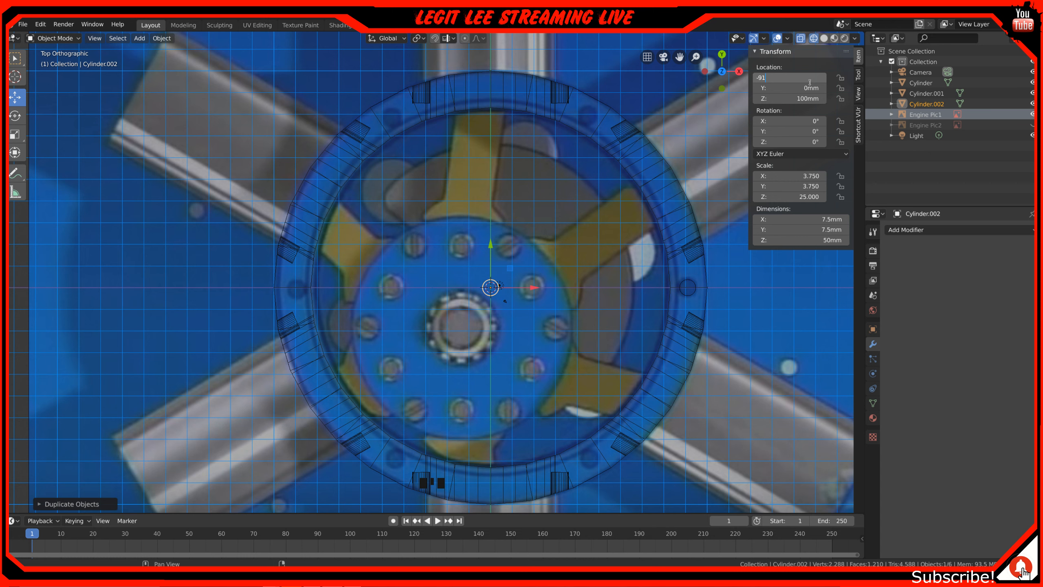
type("91")
key("Return")
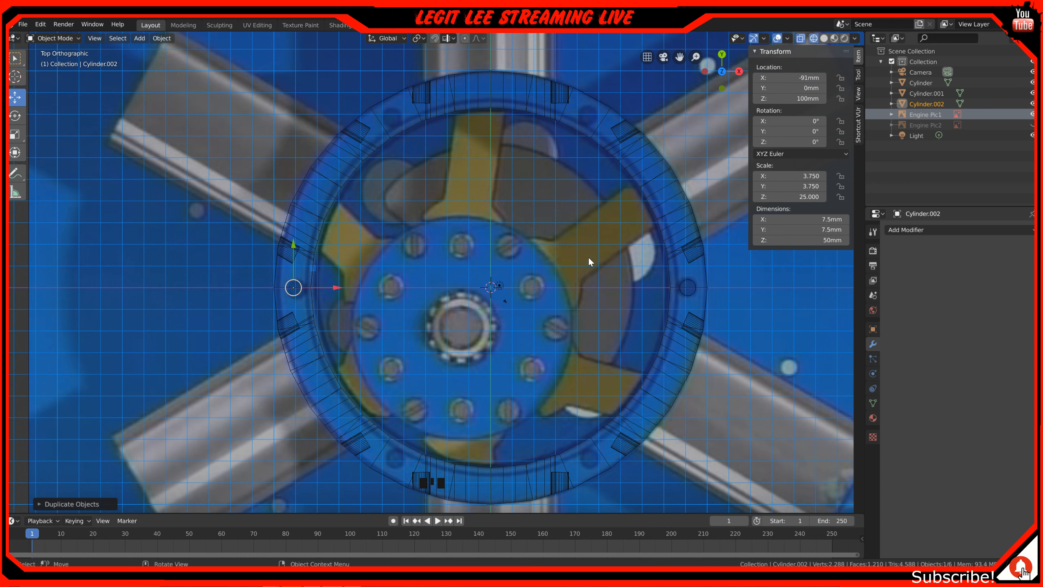
left_click(689, 283, "shift")
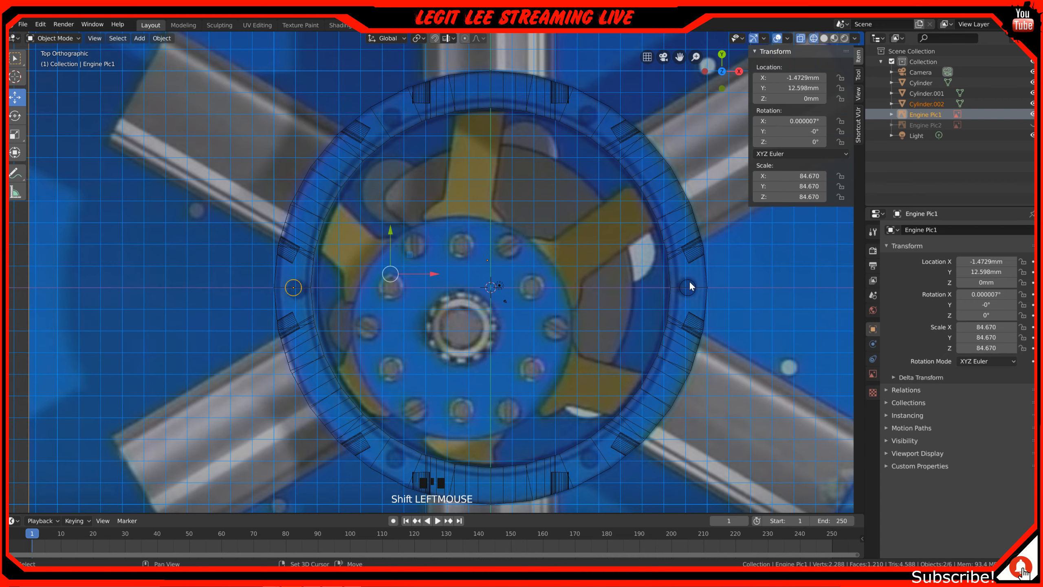
left_click(296, 287)
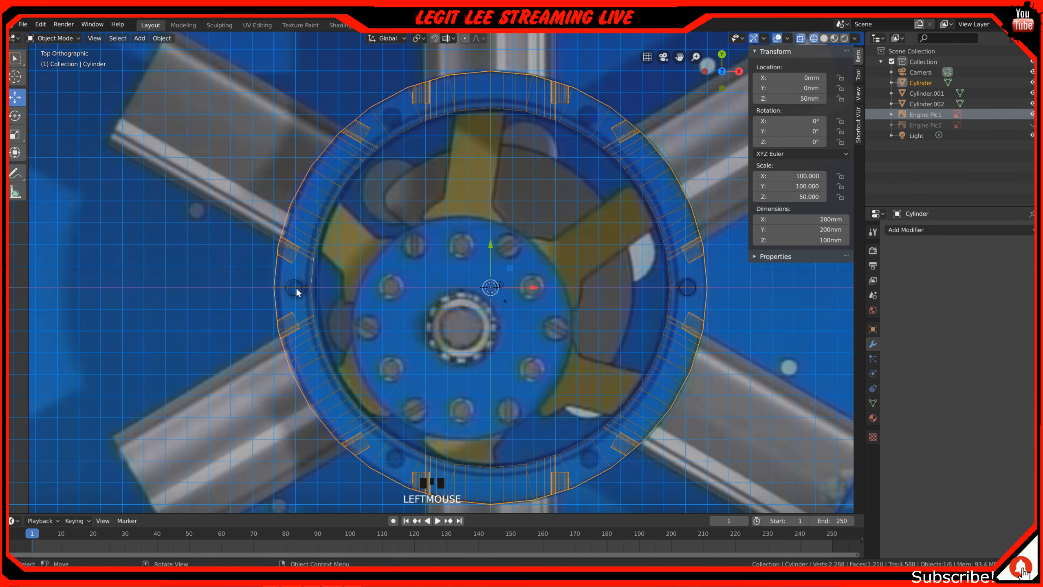
left_click(299, 285)
left_click(298, 286)
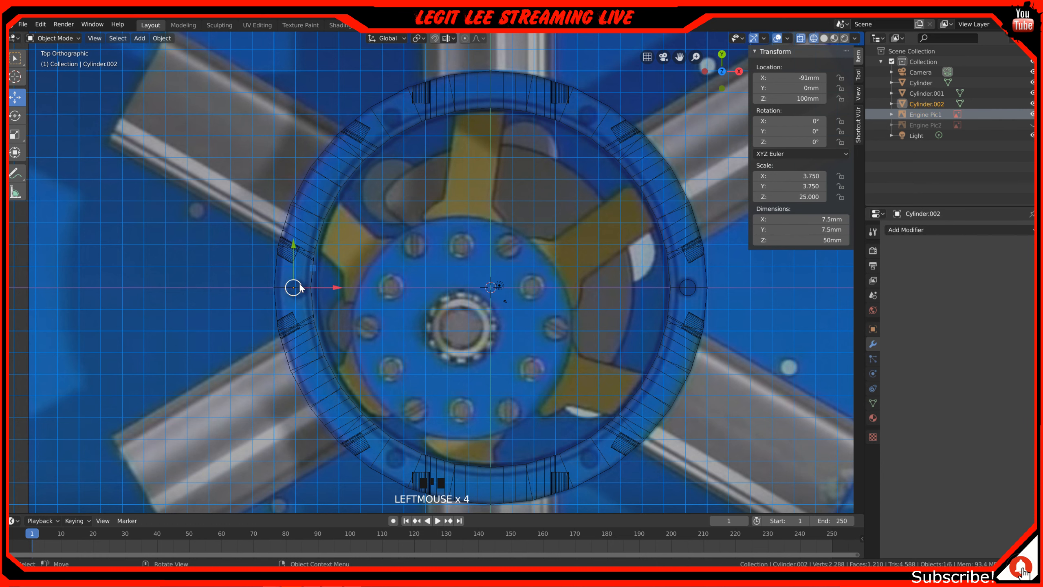
left_click(682, 293, "shift")
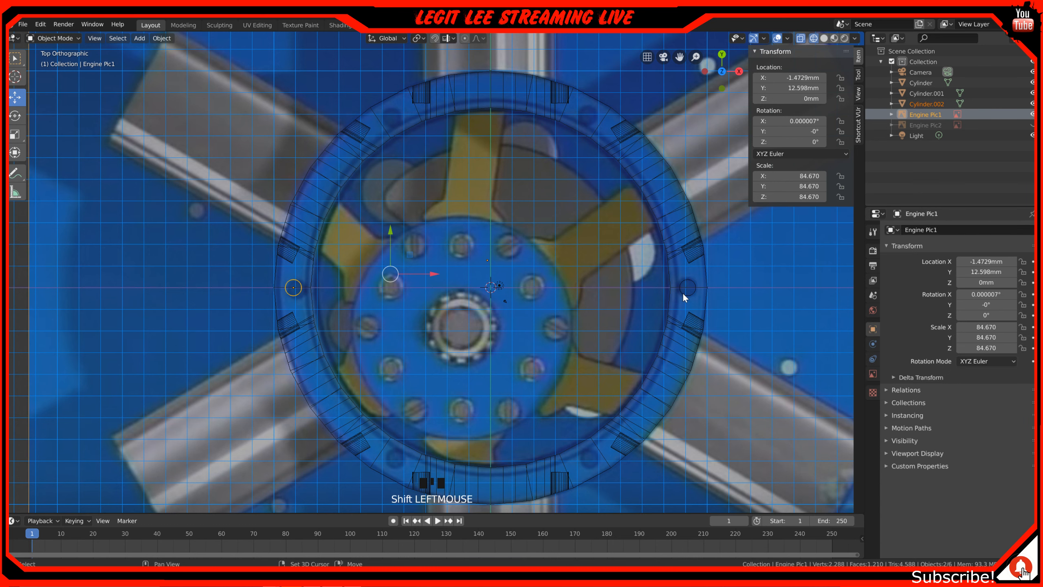
left_click(683, 294)
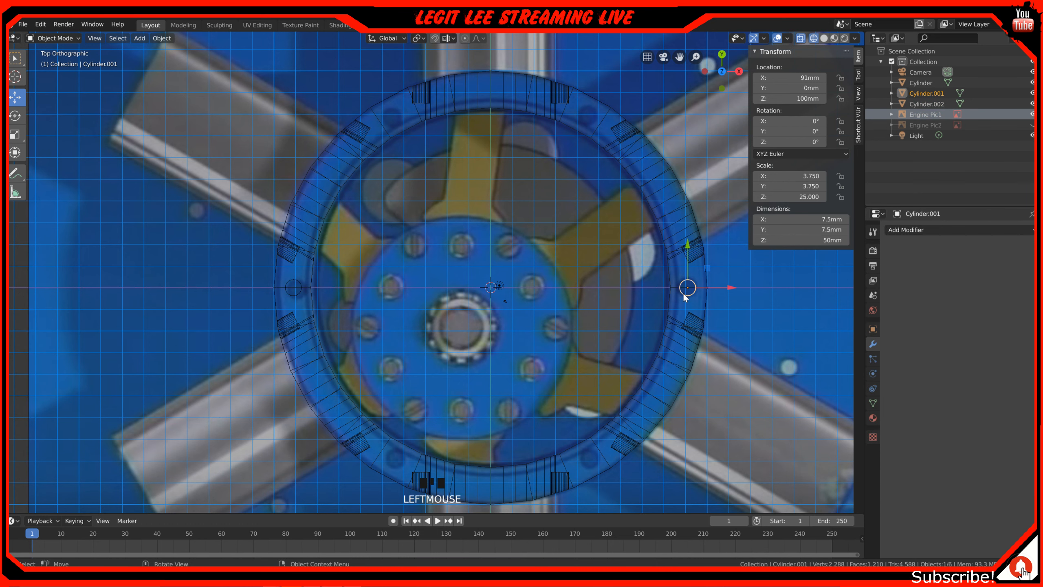
left_click(296, 287, "shift")
left_click(299, 282)
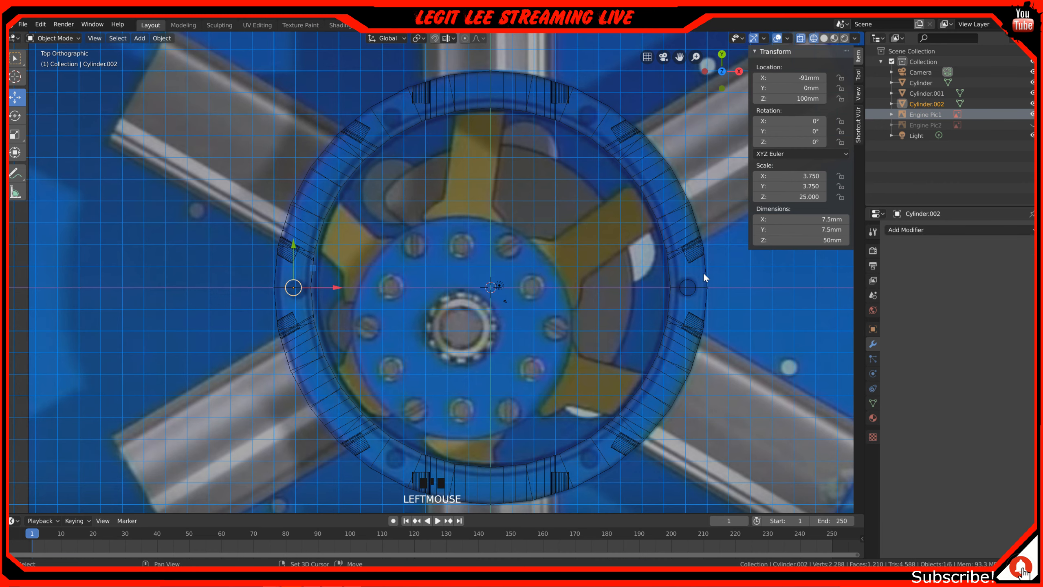
left_click(692, 284, "shift")
- Duplicate the two opposite cylinders rotated 60° around the ring's centre, and repeat the operation once to get six evenly spaced cylinders
middle_click_drag(689, 289, 613, 273)
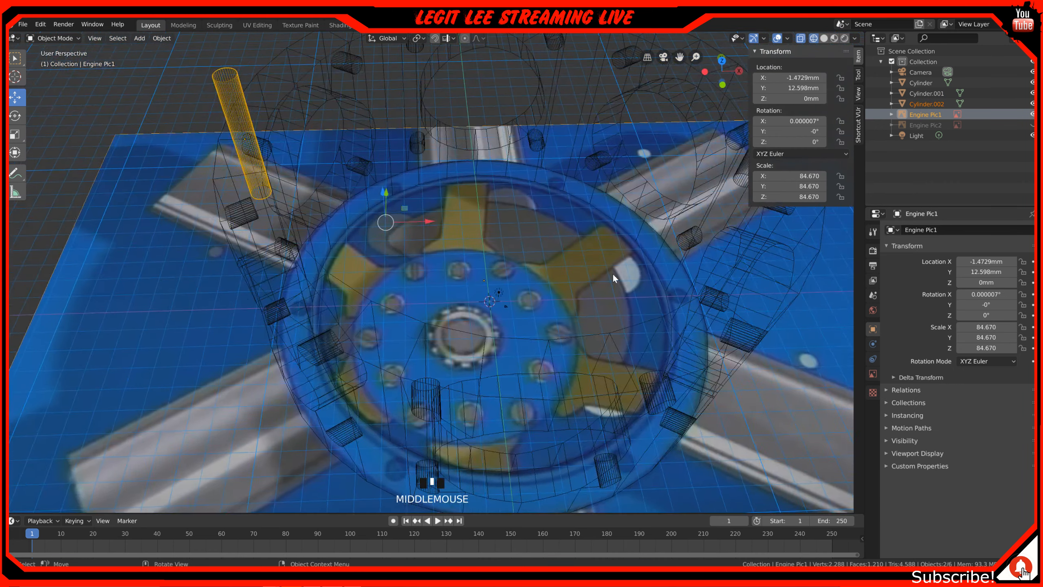
scroll(613, 273, "down", 2)
left_click(303, 156)
left_click(300, 149)
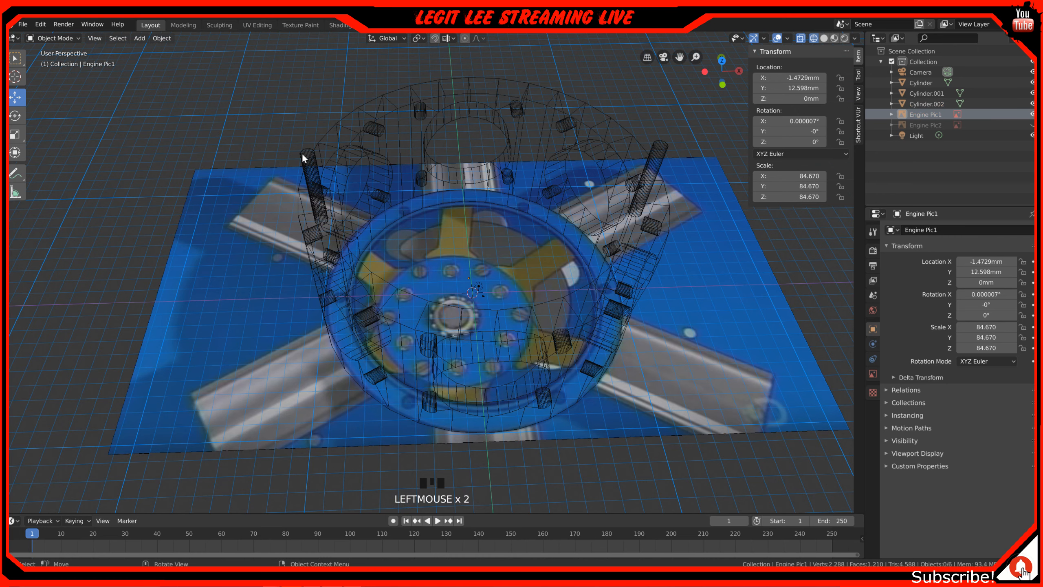
left_click(302, 157, "shift")
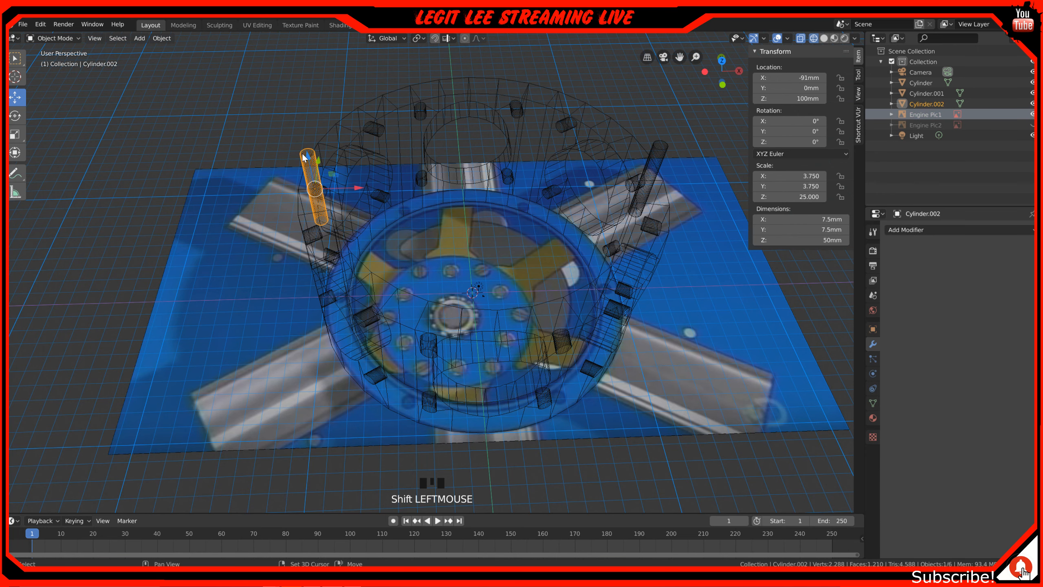
left_click(666, 148, "shift")
key("KP_7")
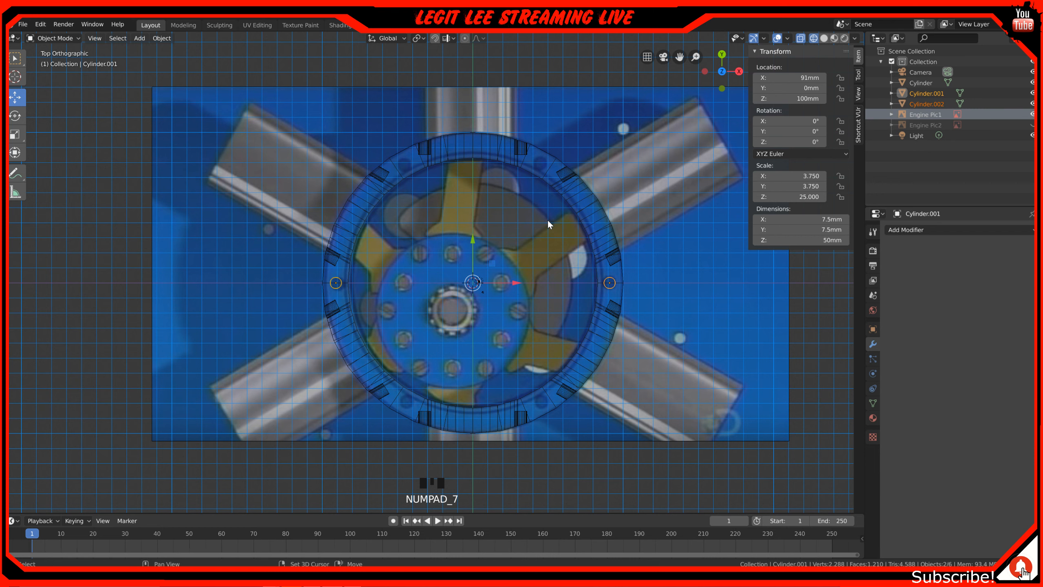
key("shift+d")
key("r")
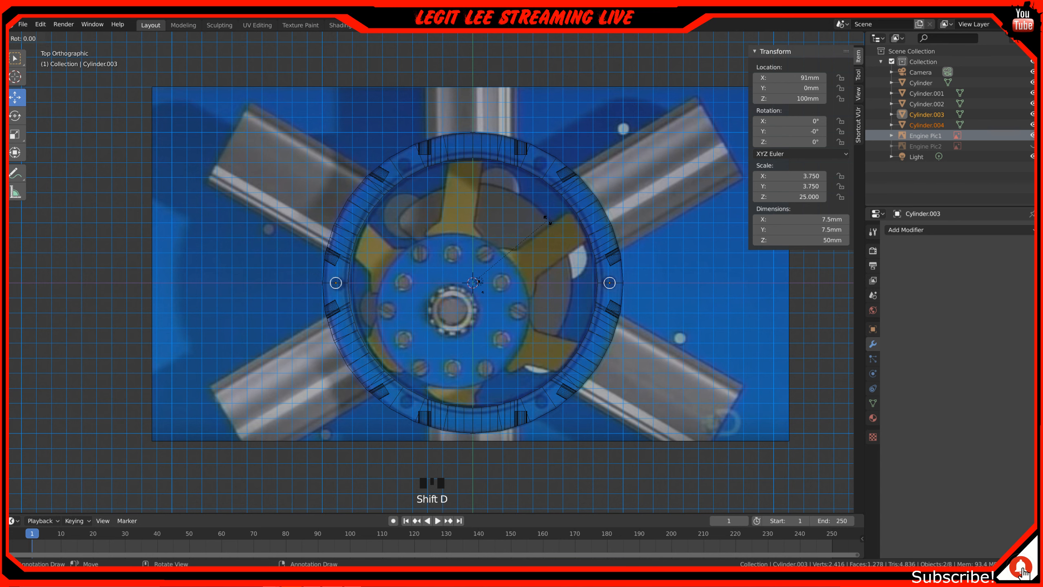
type("60")
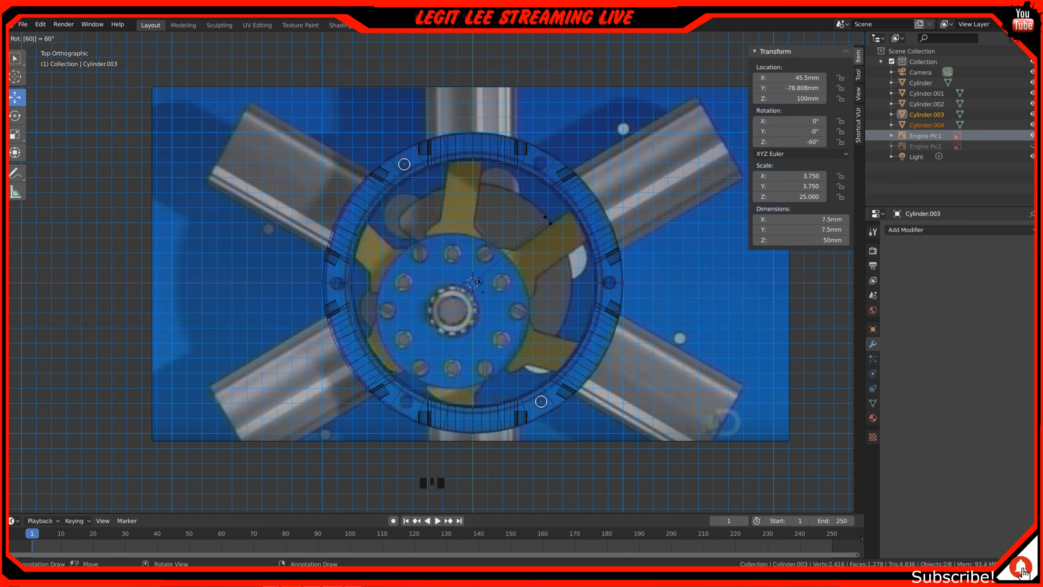
key("Return")
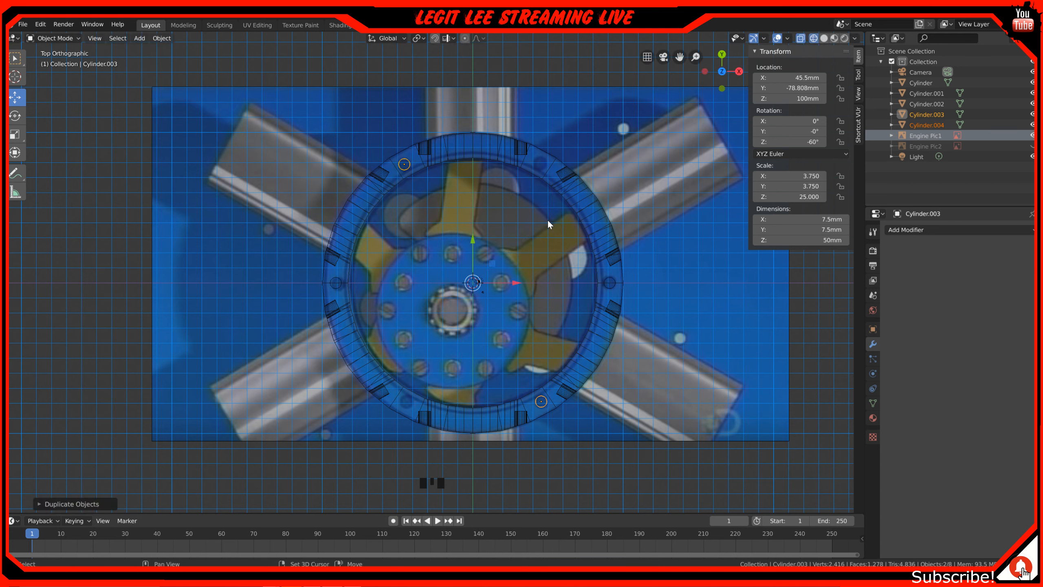
key("shift+r")
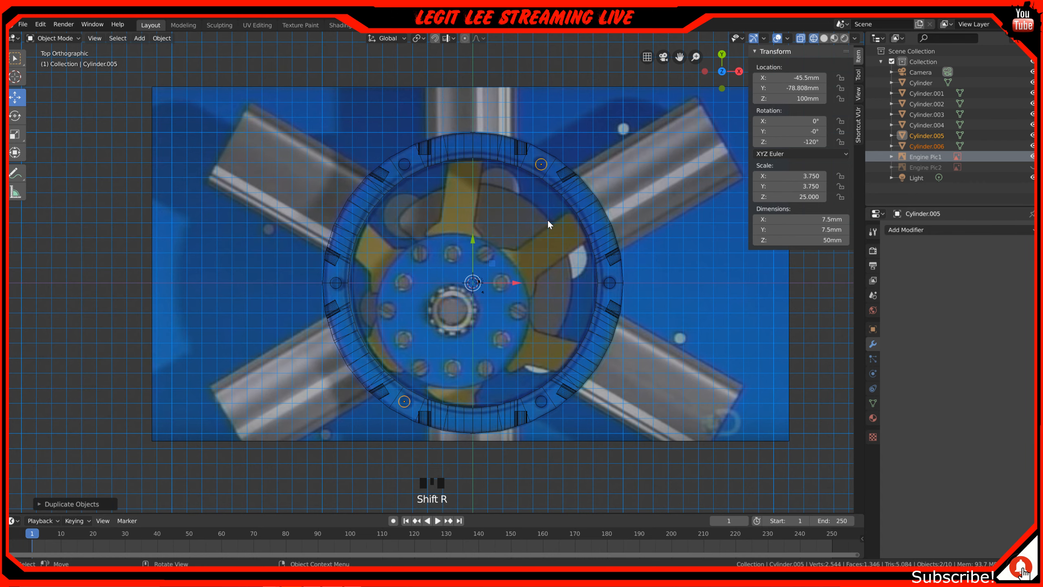
key("KP_Enter")
- Select all six bolt-hole cylinders around the rim and join them into a single object
middle_click_drag(487, 262, 484, 230)
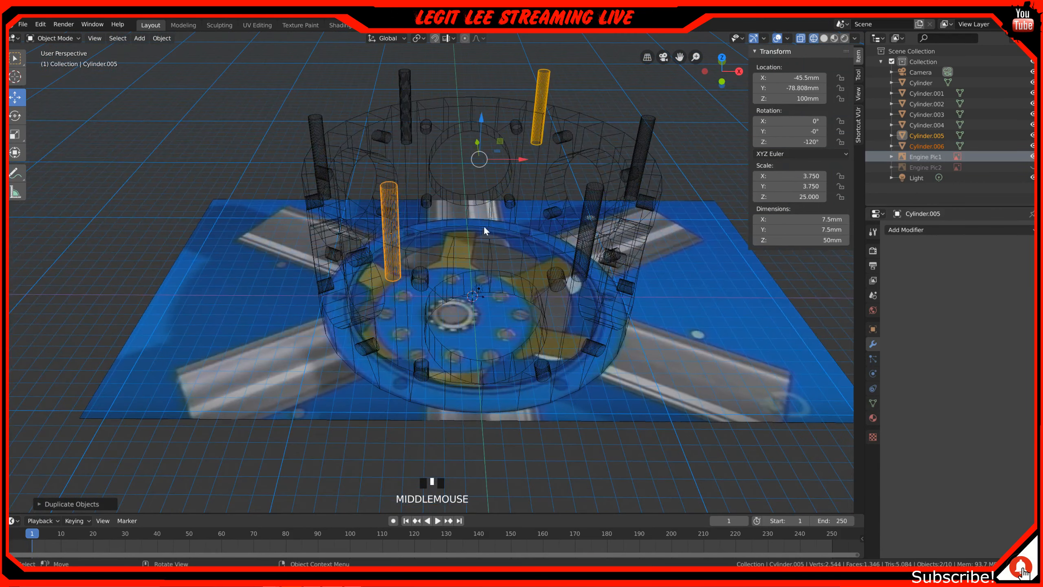
left_click(591, 189, "shift")
left_click(649, 123, "shift")
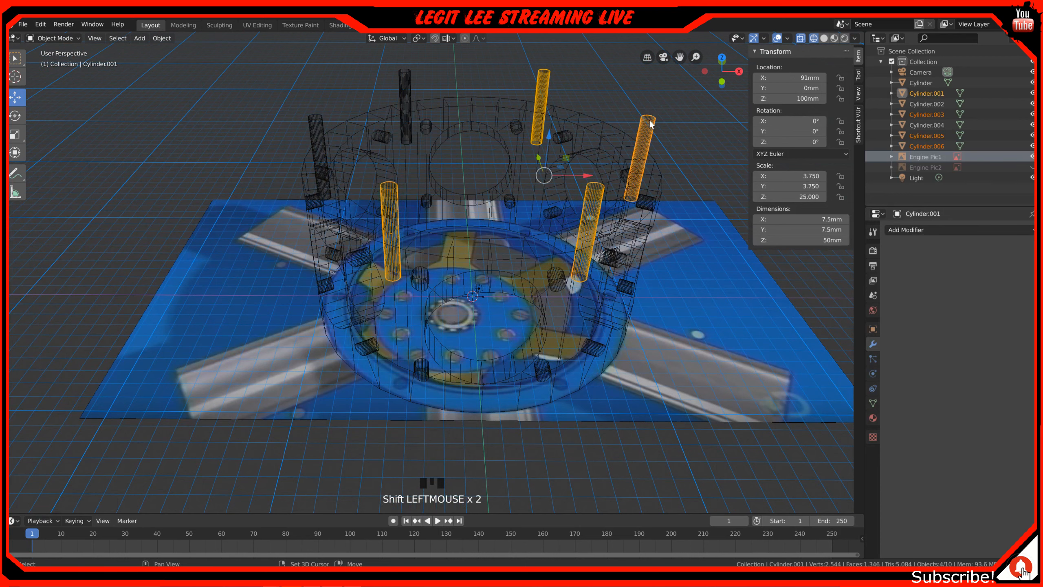
left_click(406, 77, "shift")
left_click(319, 125, "shift")
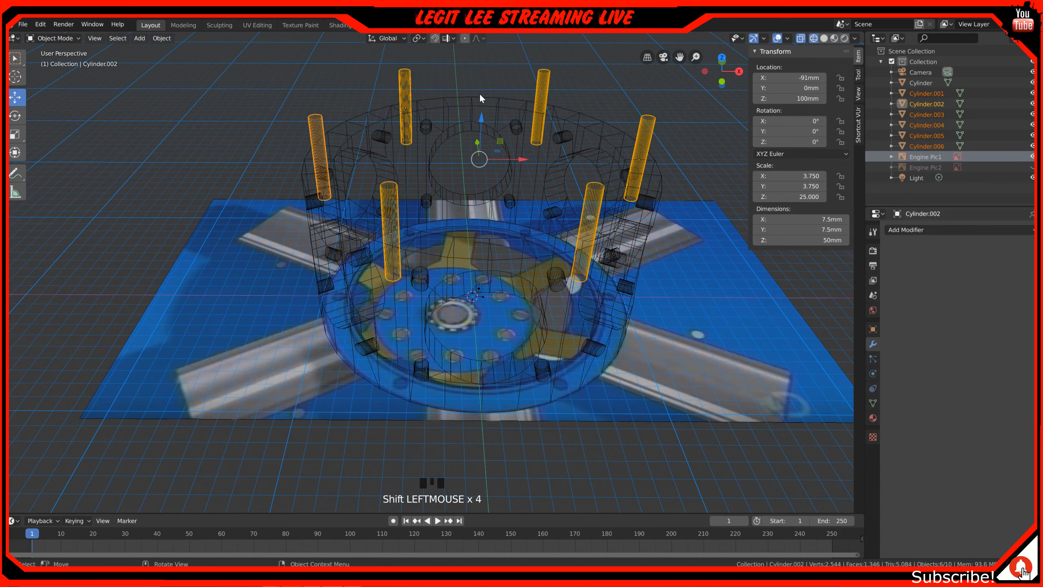
right_click(487, 71)
left_click(481, 81)
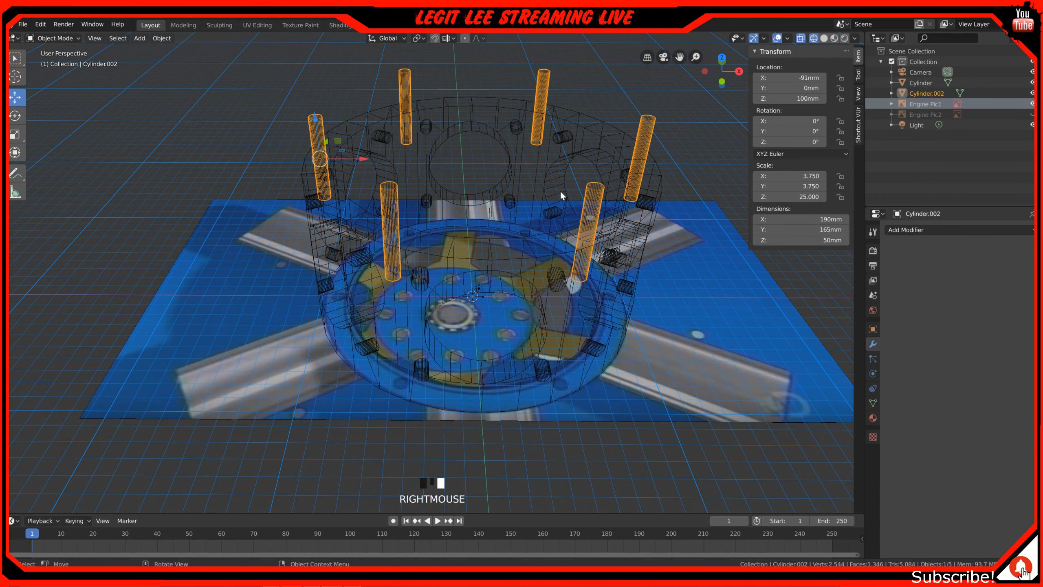
- Set the joined cylinders' origin to their Center of Mass (Volume), working in the front view
key("KP_1")
scroll(551, 187, "down", 1)
scroll(460, 150, "up", 4)
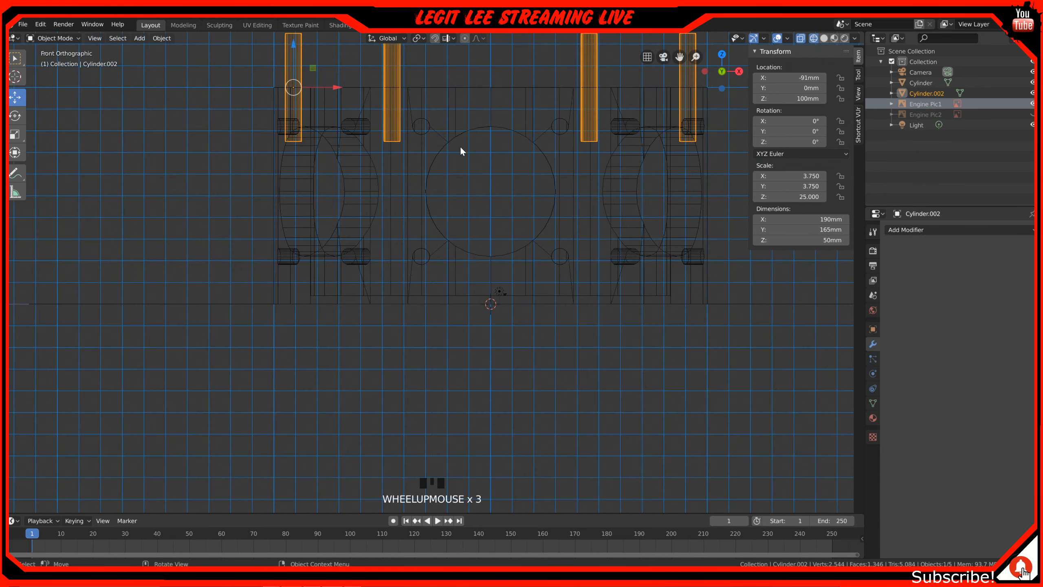
middle_click_drag(494, 131, 406, 375, "shift")
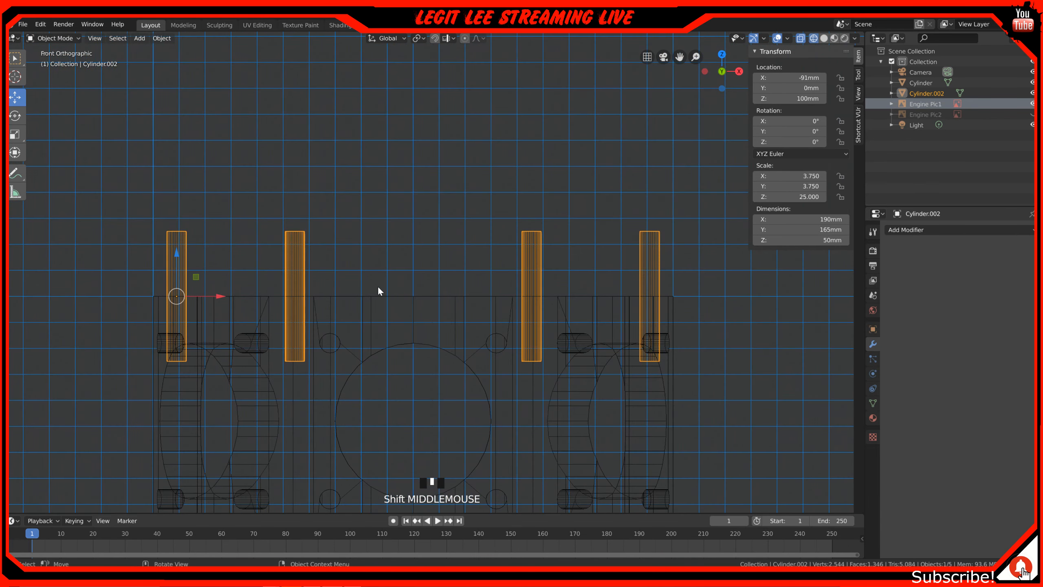
right_click(439, 241)
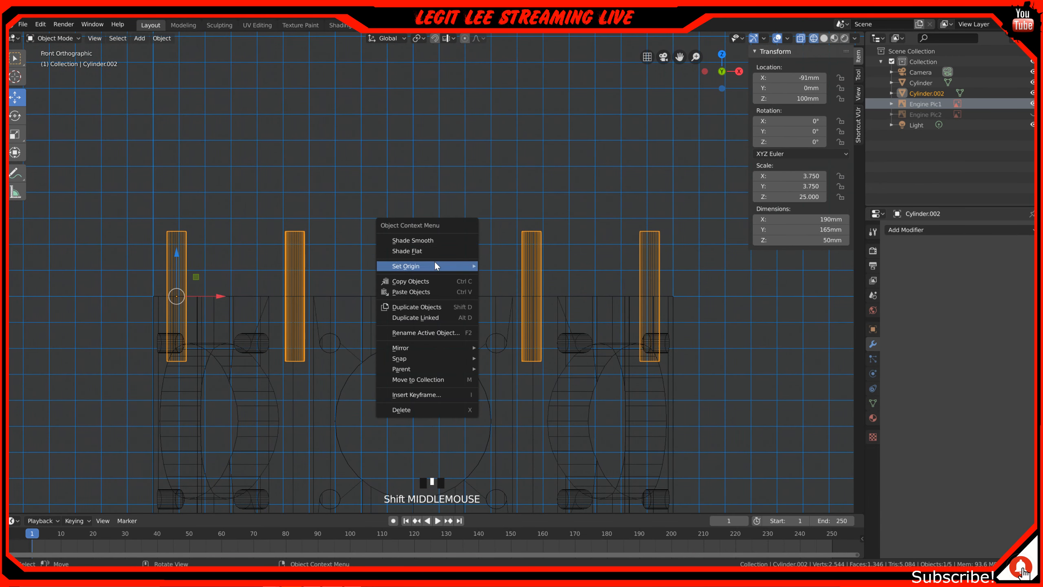
mouse_move(444, 268)
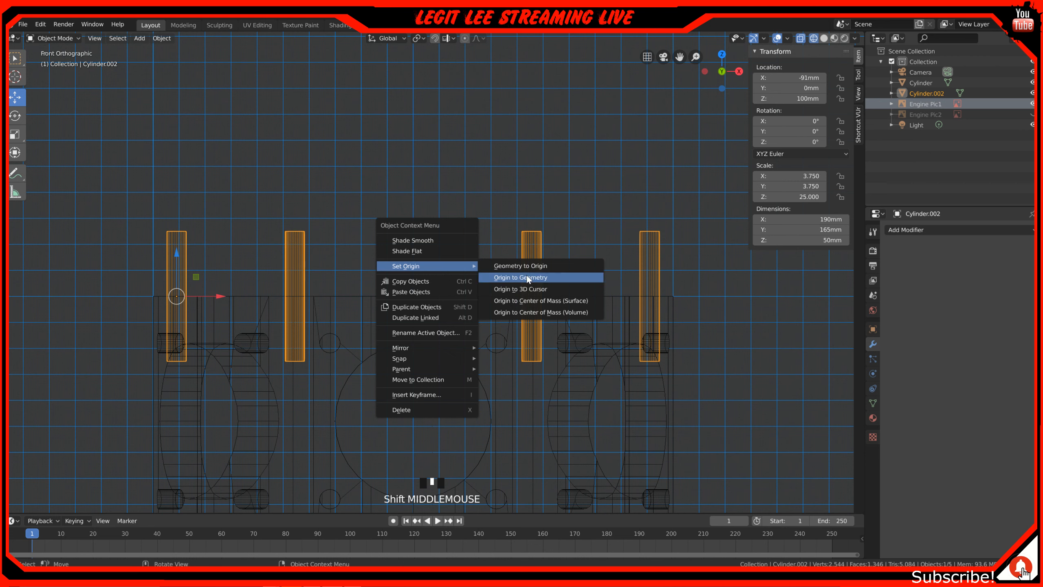
left_click(534, 311)
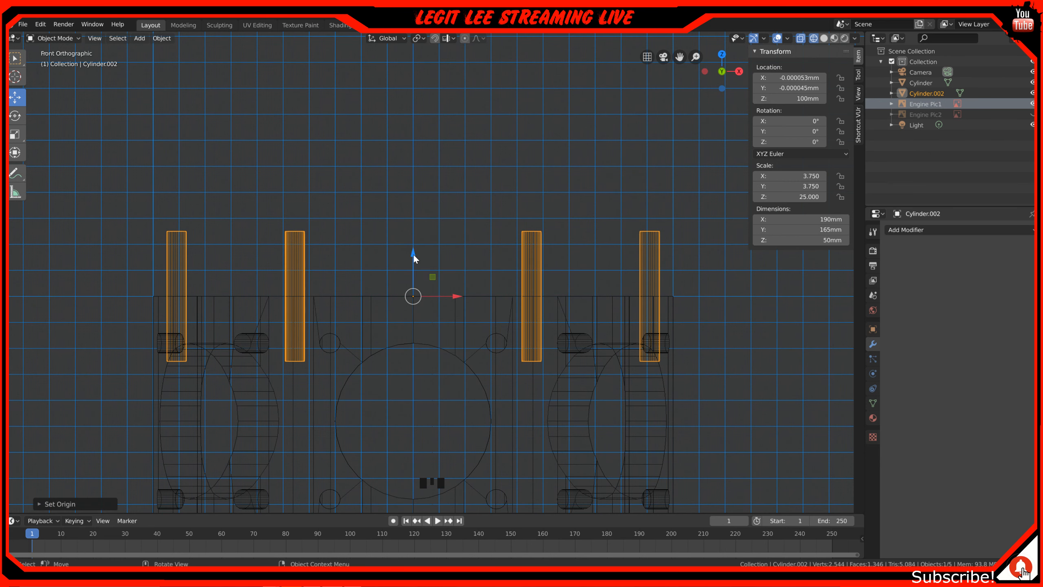
- Raise the joined cylinders along Z in snapped increments to 107 mm, so they reach less deeply into the ring
left_click_drag(413, 253, 418, 224, "ctrl")
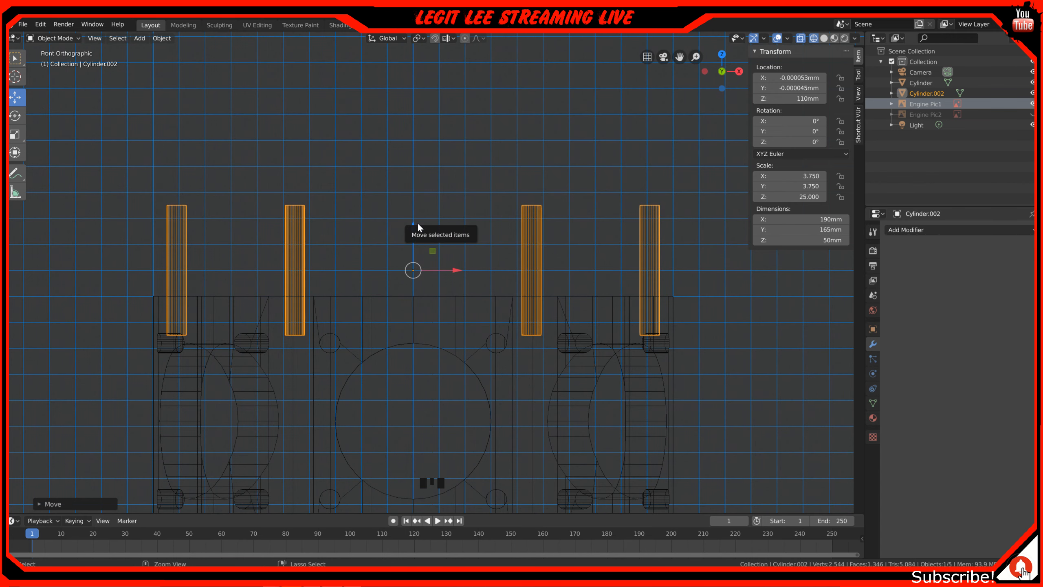
scroll(449, 270, "up", 4)
middle_click_drag(463, 287, 446, 215, "shift")
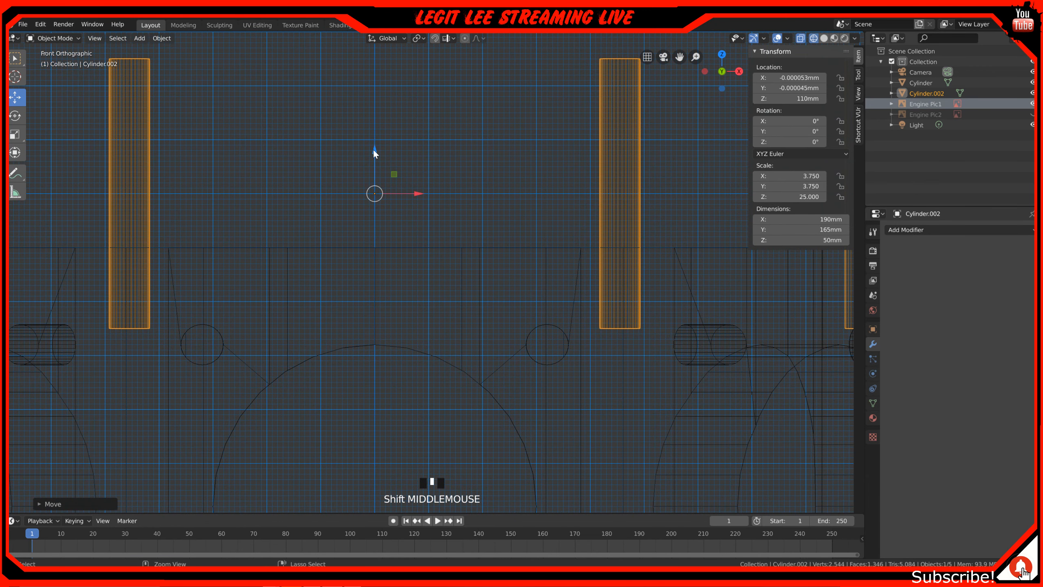
left_click_drag(374, 150, 372, 166, "ctrl")
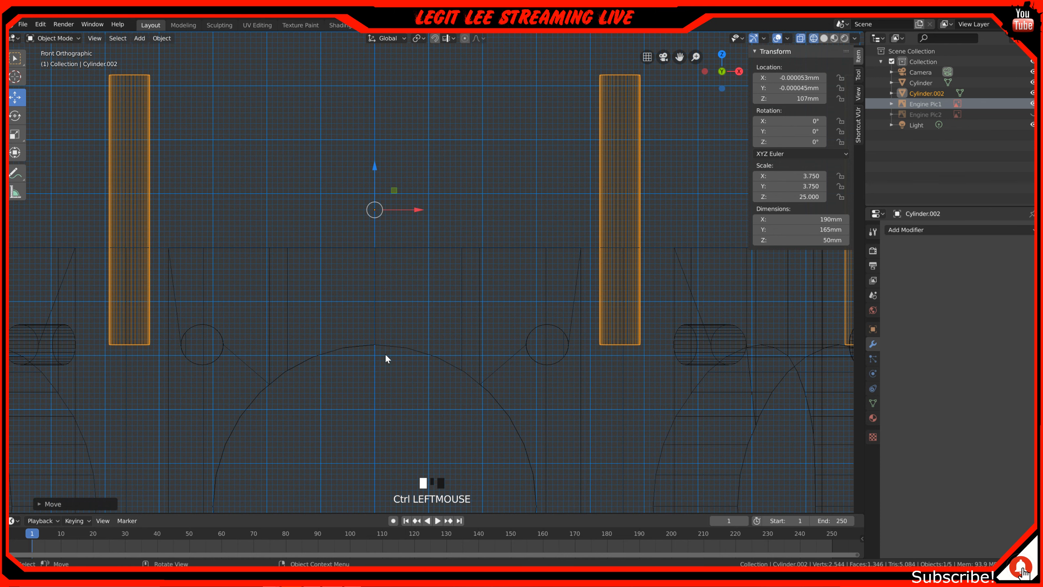
scroll(389, 321, "down", 3)
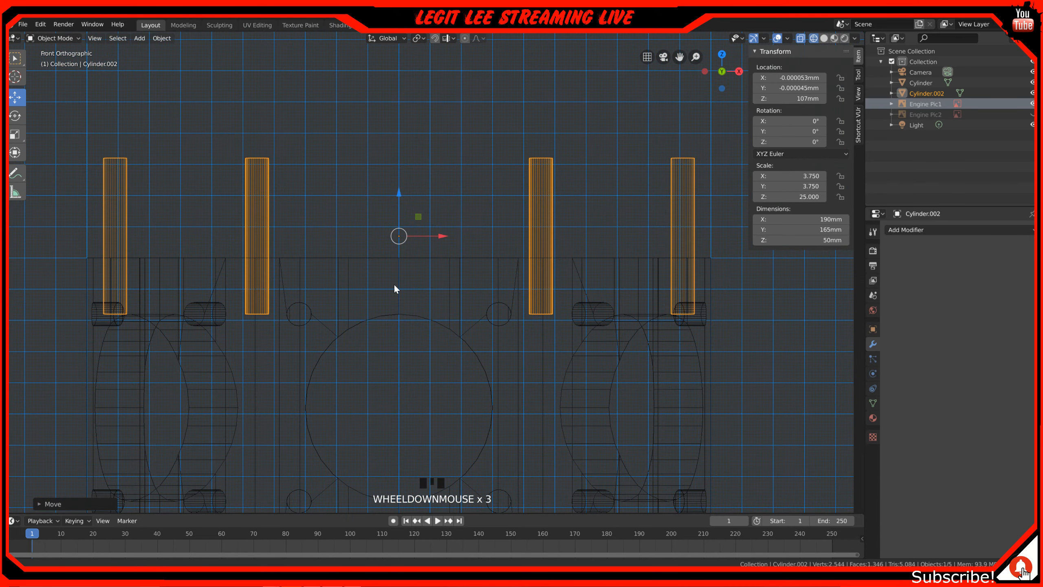
- Switch the viewport shading to Look Dev with the ring and its cylinders seen obliquely from above
middle_click_drag(395, 287, 481, 324)
scroll(481, 323, "down", 1)
scroll(569, 353, "up", 2)
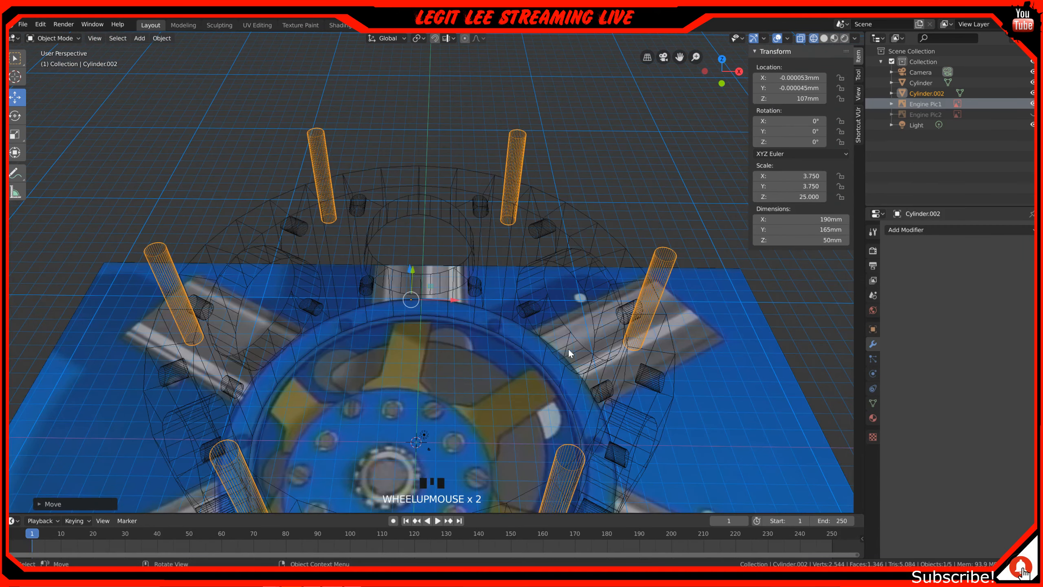
key("Tab")
key("Tab")
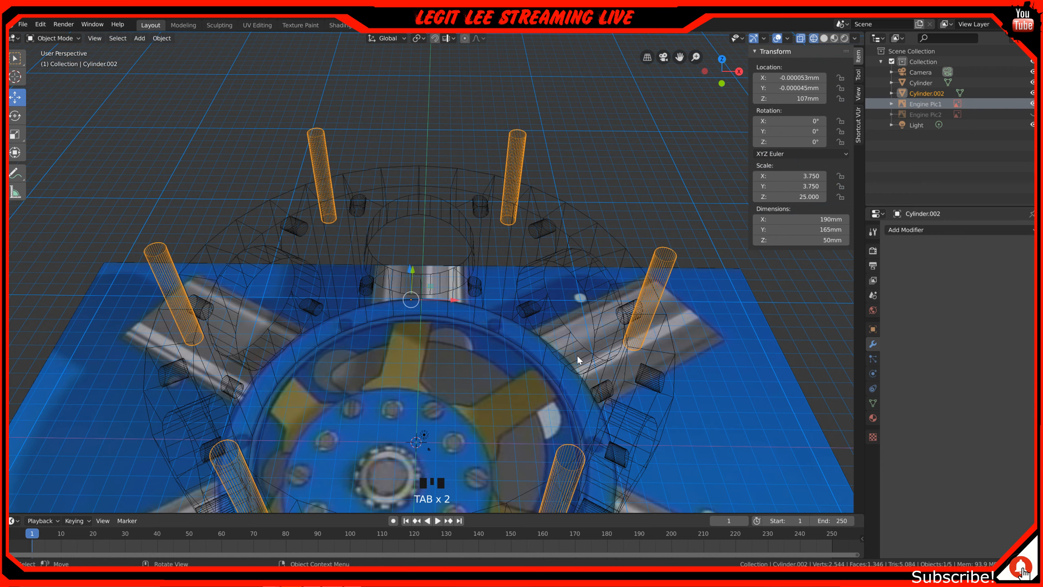
key("z")
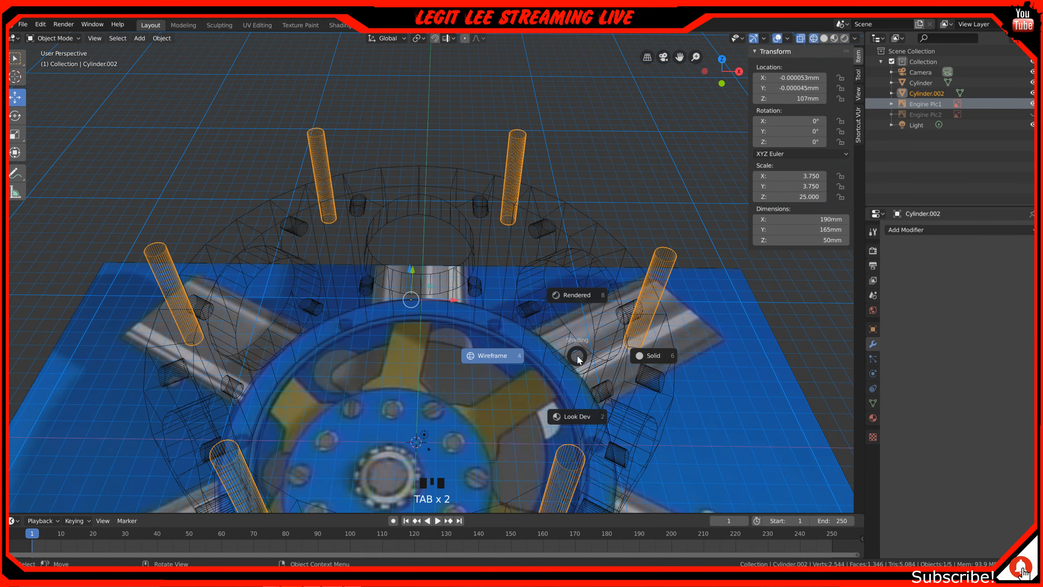
key("2")
scroll(596, 382, "down", 1)
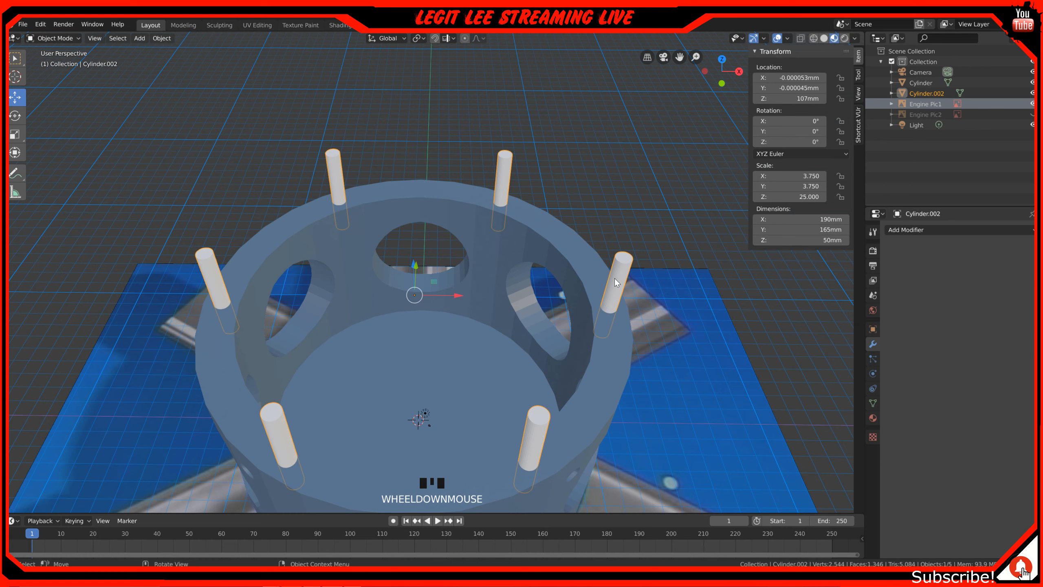
- Add a Boolean Difference modifier to the ring using the joined cylinders as the cutter, and apply it
left_click(624, 370)
left_click(978, 230)
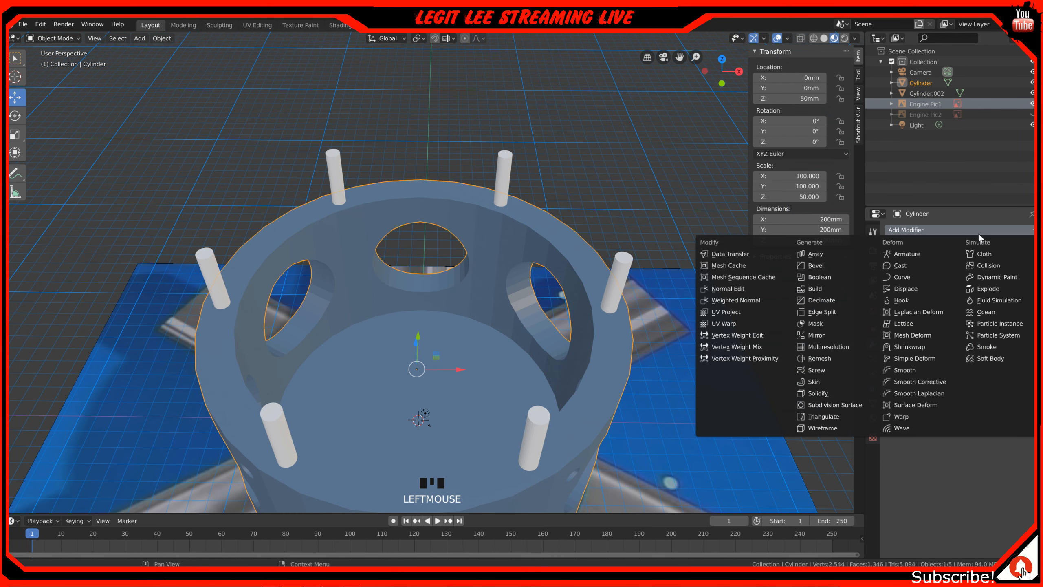
left_click(824, 278)
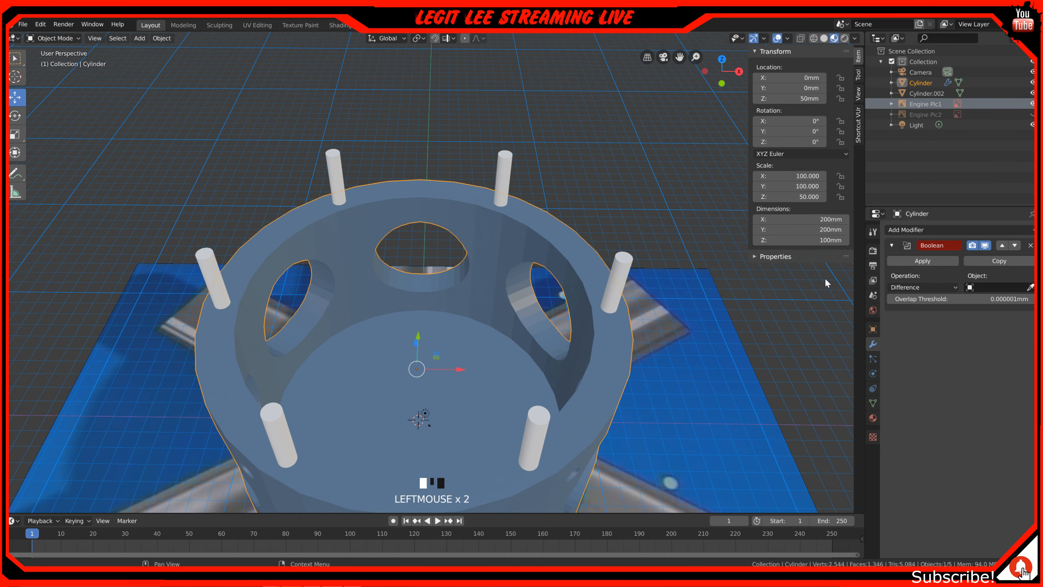
left_click(1030, 287)
left_click(633, 256)
left_click(909, 261)
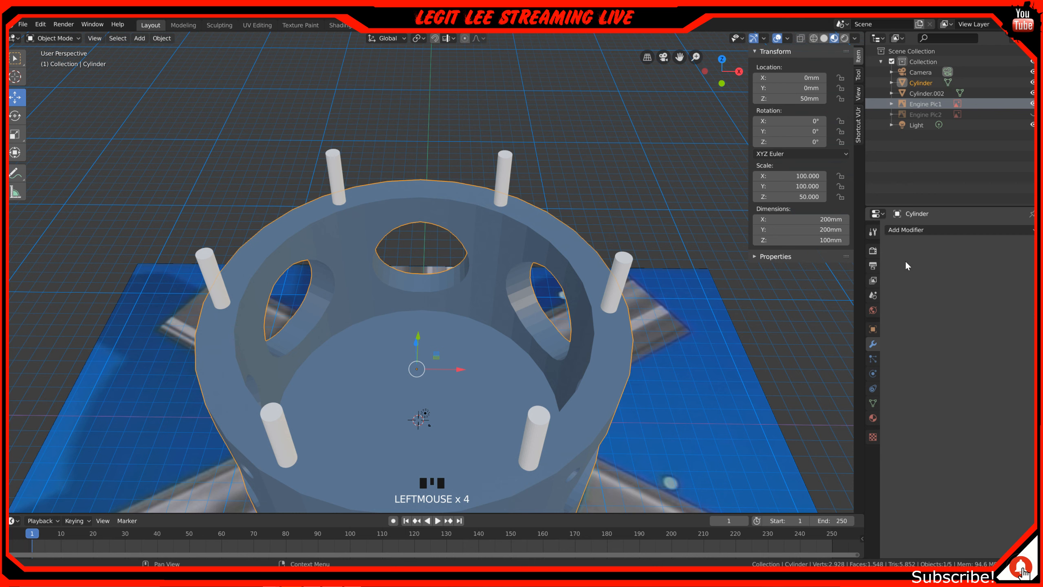
- Delete the joined cutter cylinders and inspect the bolt holes in the ring's rim
left_click(621, 262)
key("x")
left_click(621, 263)
middle_click_drag(621, 287, 612, 323)
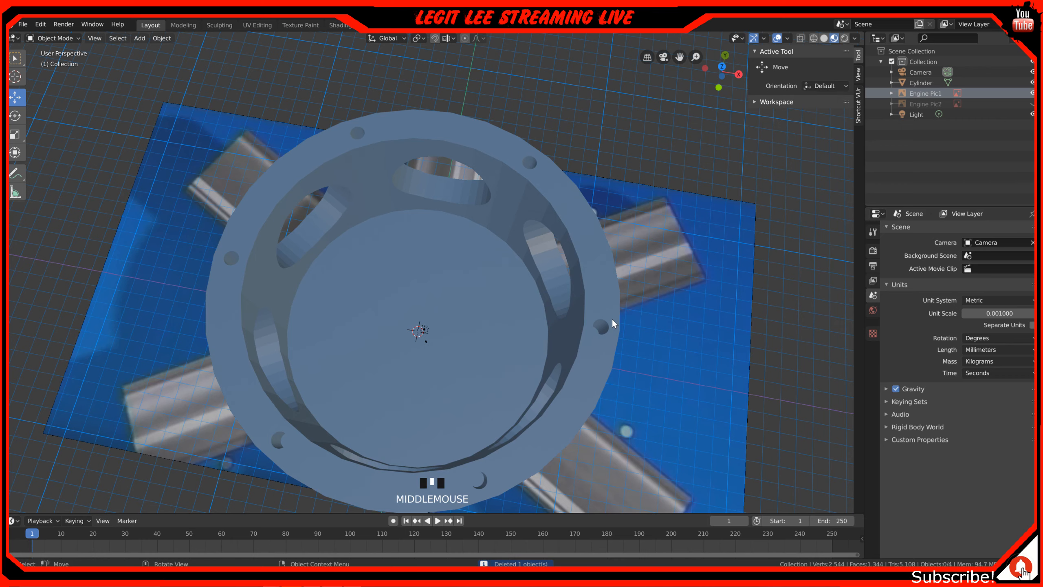
- Show the ring as a wireframe from the top, hide the Engine Pic1 reference and display Engine Pic2
key("KP_7")
key("z")
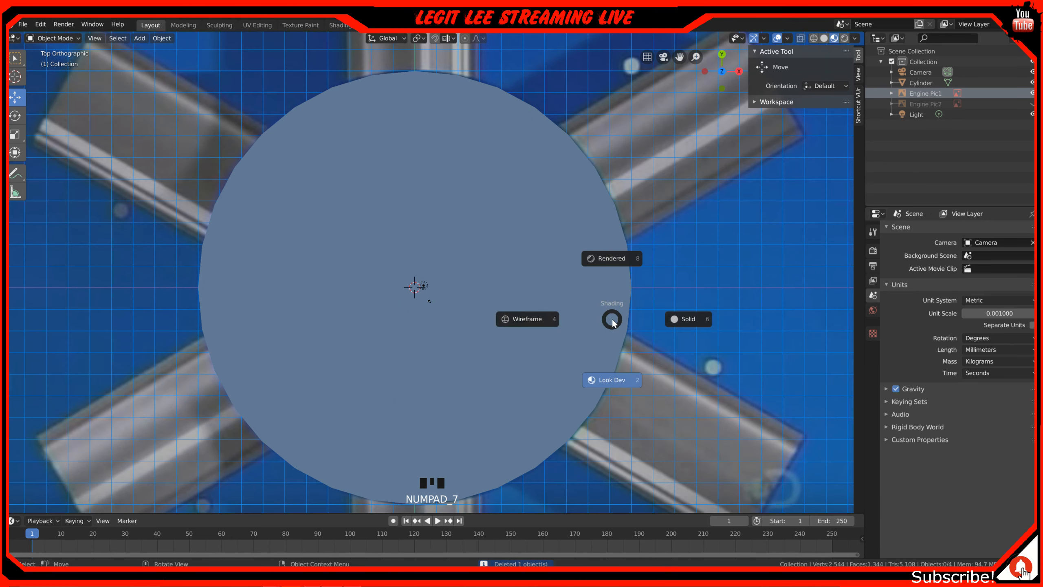
left_click(537, 321)
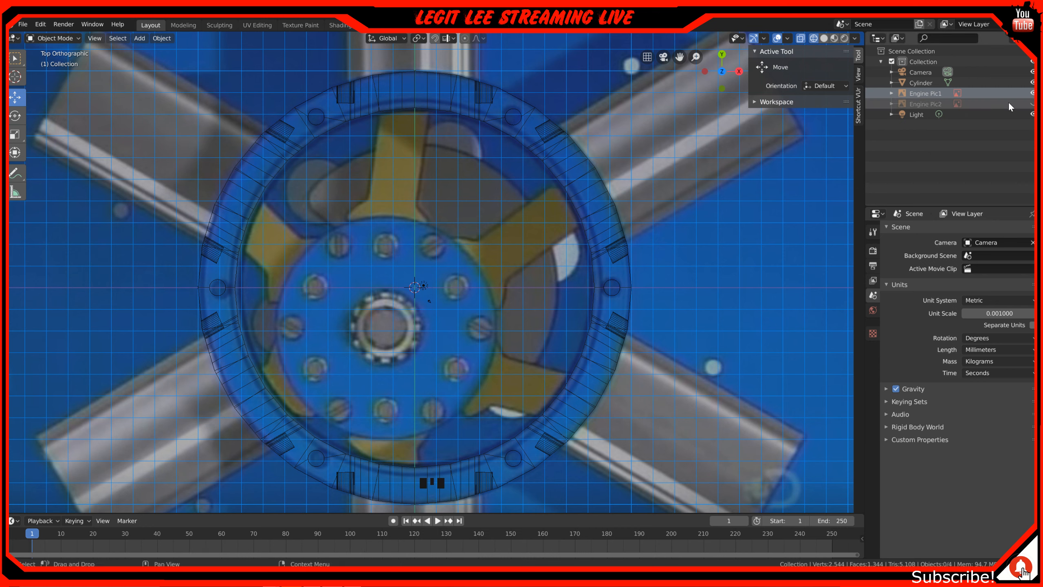
left_click(1032, 93)
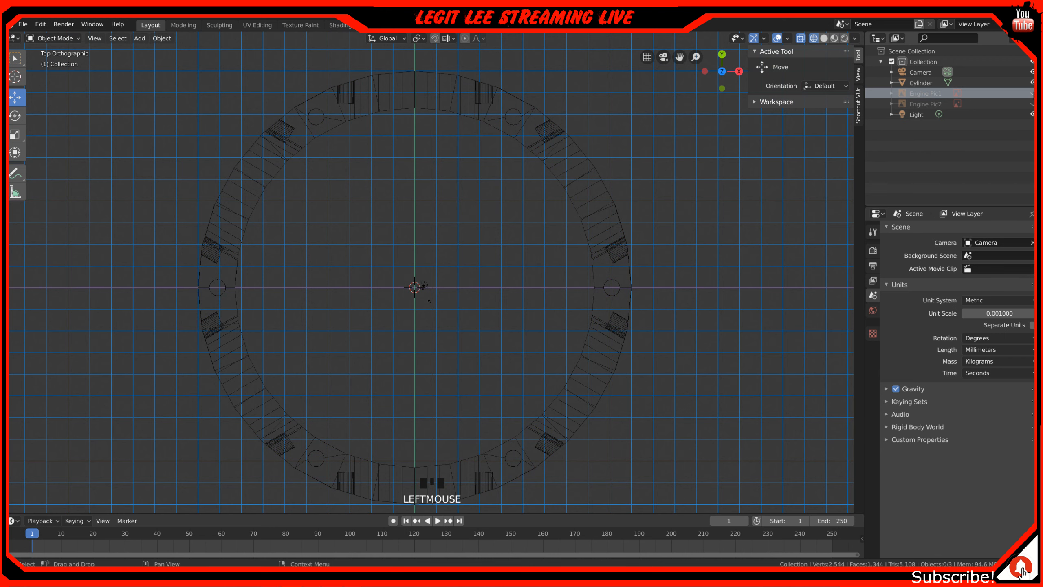
left_click(1032, 104)
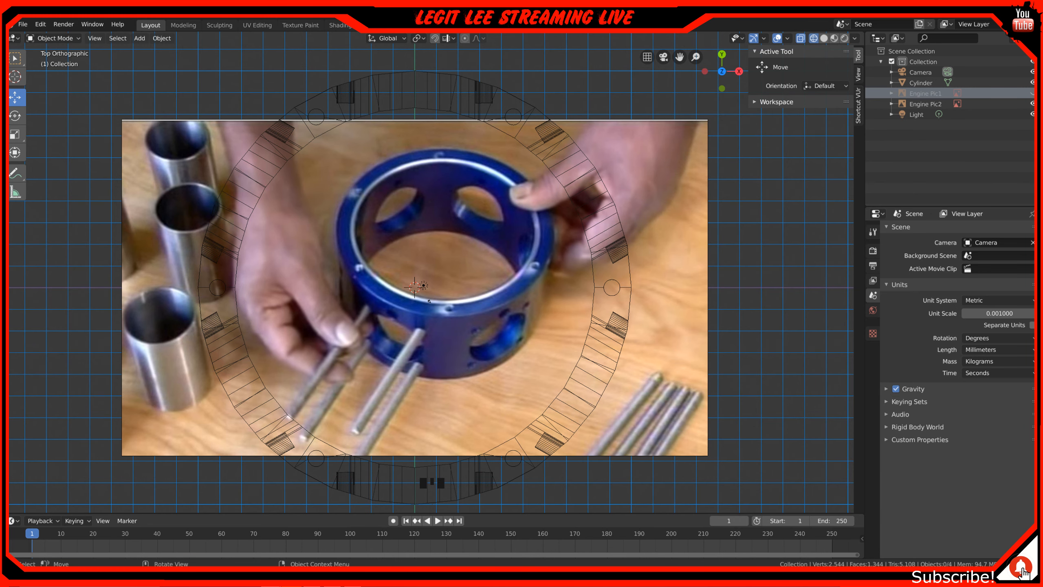
- Add Engine 3.JPG from the Documents folder as a reference image
scroll(430, 302, "down", 1)
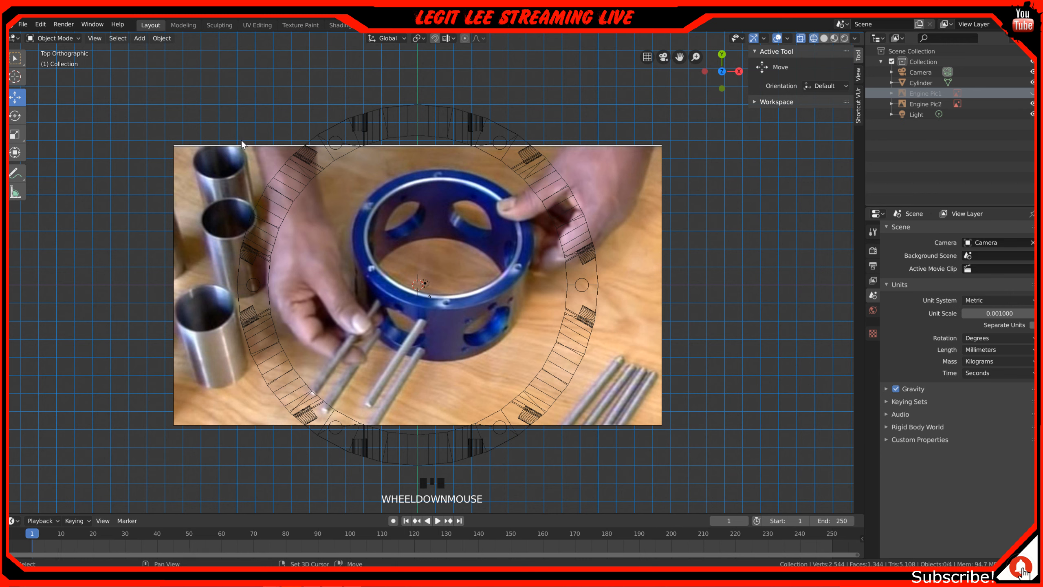
key("shift+a")
mouse_move(242, 144)
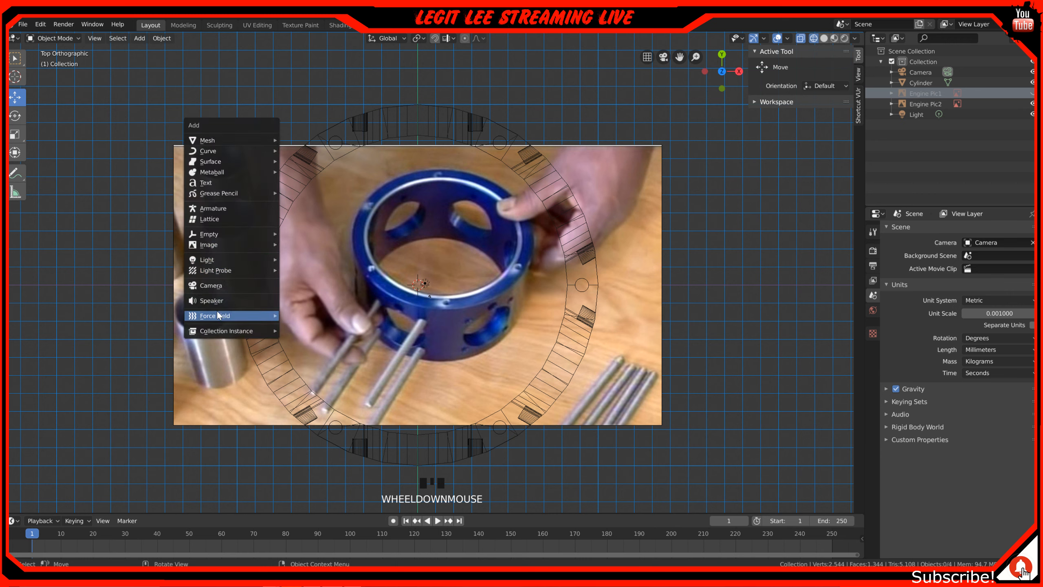
mouse_move(219, 244)
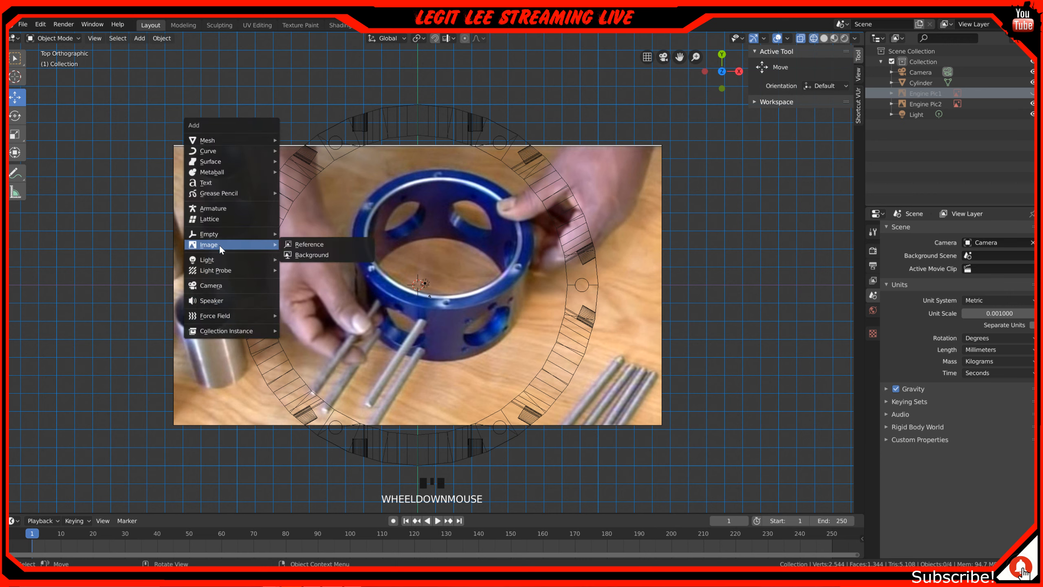
left_click(320, 245)
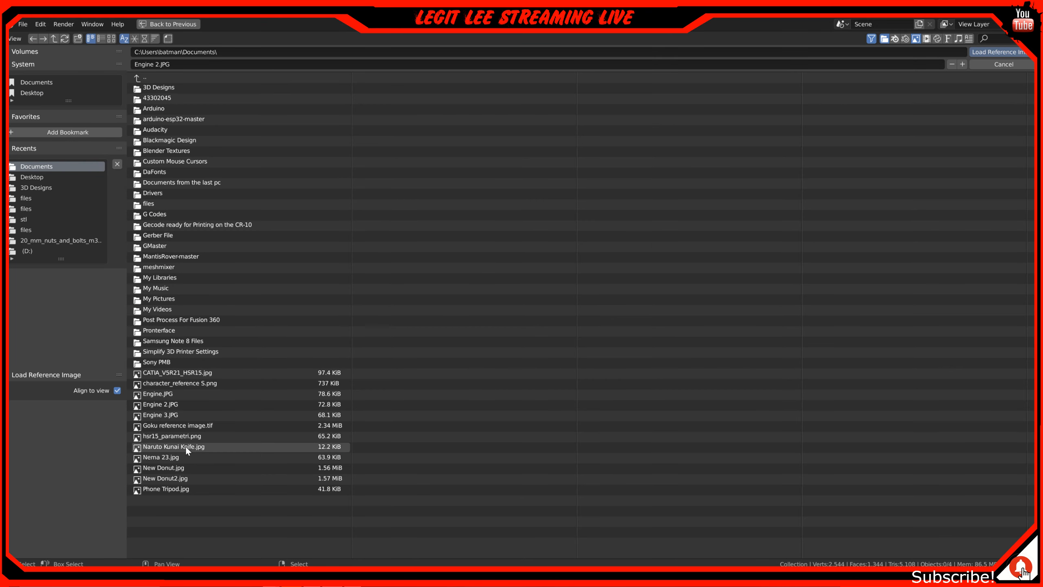
double_click(179, 416)
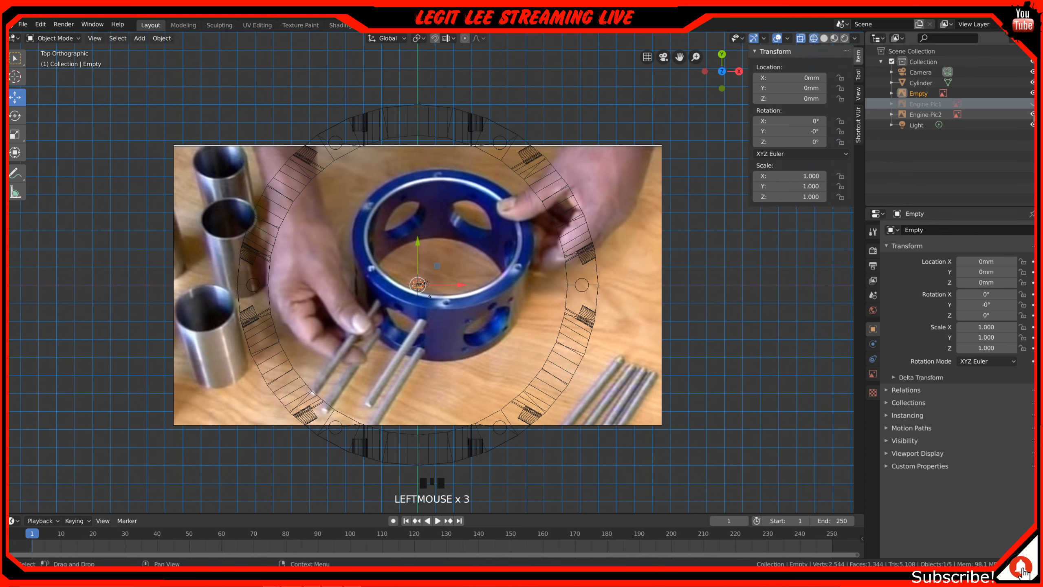
- Hide Engine Pic2 and rename the newly added image object Engine Pic3
left_click(1032, 114)
double_click(929, 95)
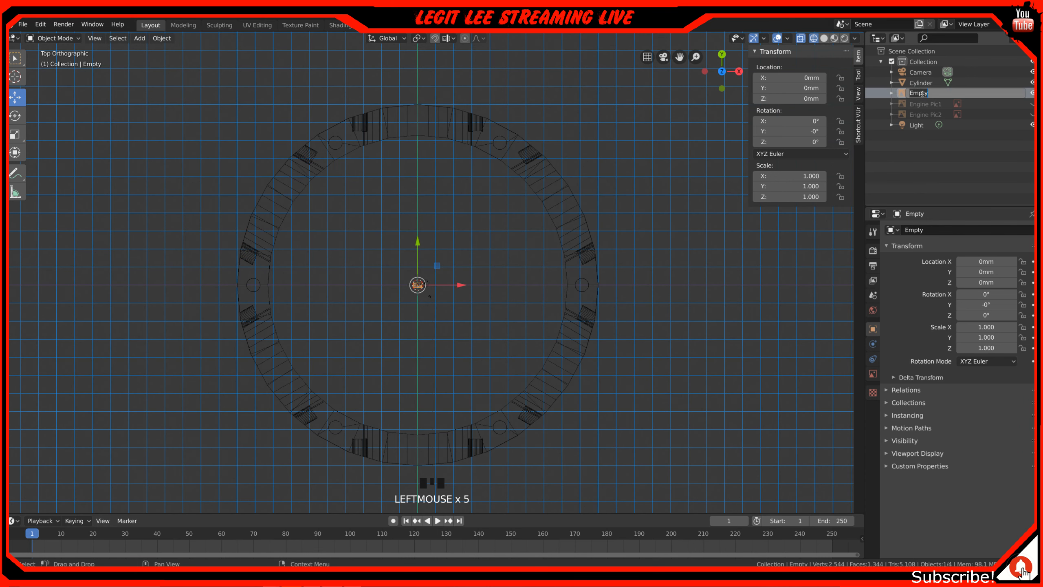
type("Engine")
type("Pic3")
key("Return")
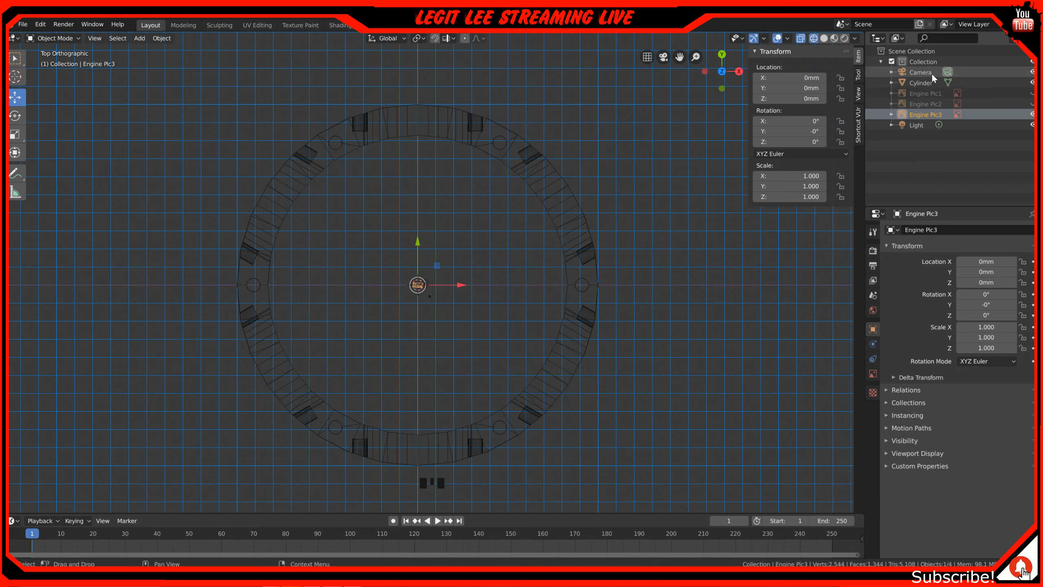
- Scale the Engine Pic3 reference image up to about 49.73 and look closely at the ring's holes in it
key("s")
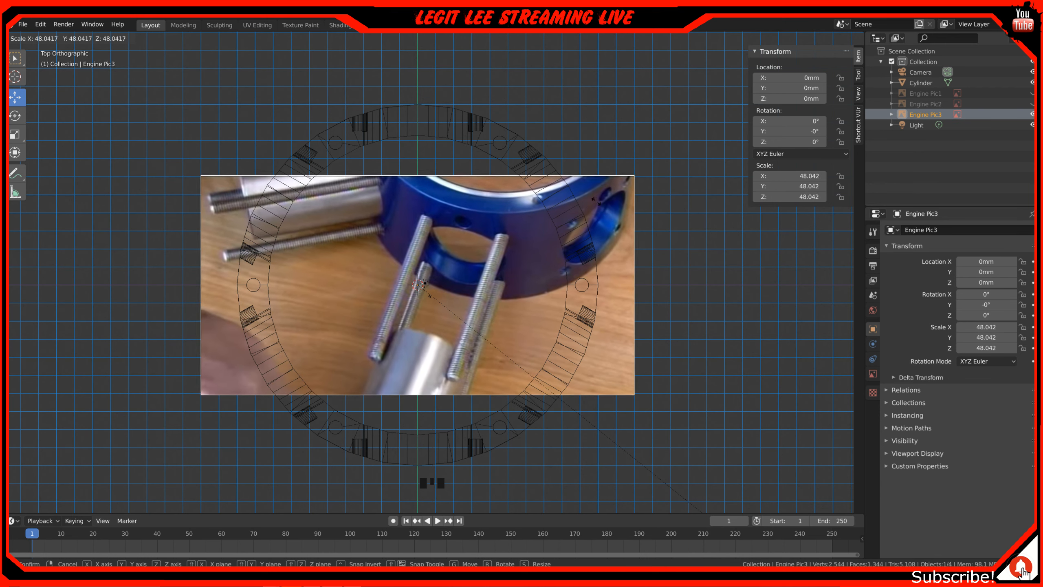
left_click(794, 418)
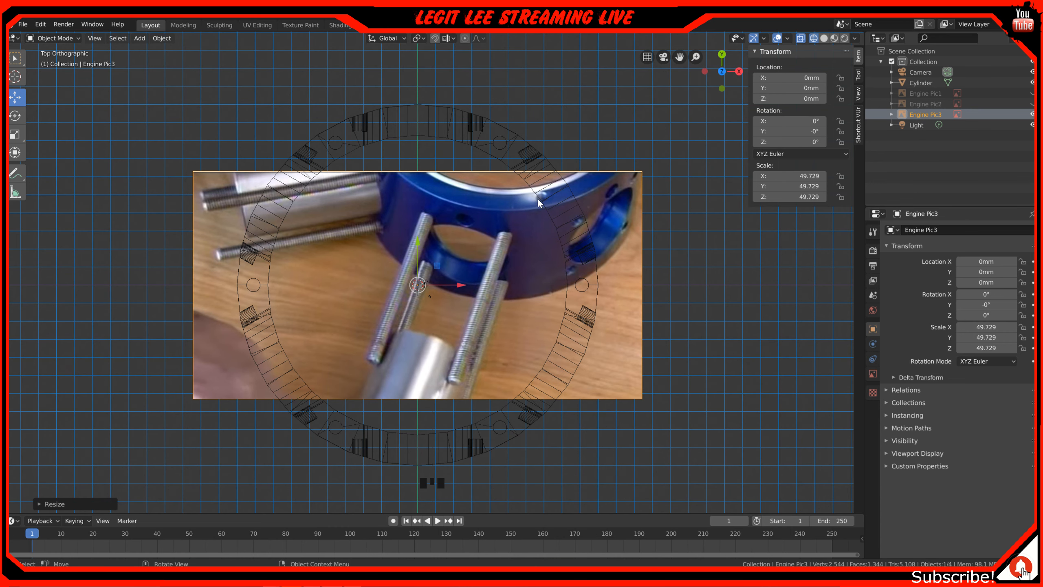
scroll(542, 198, "up", 4)
middle_click_drag(548, 198, 577, 188, "shift")
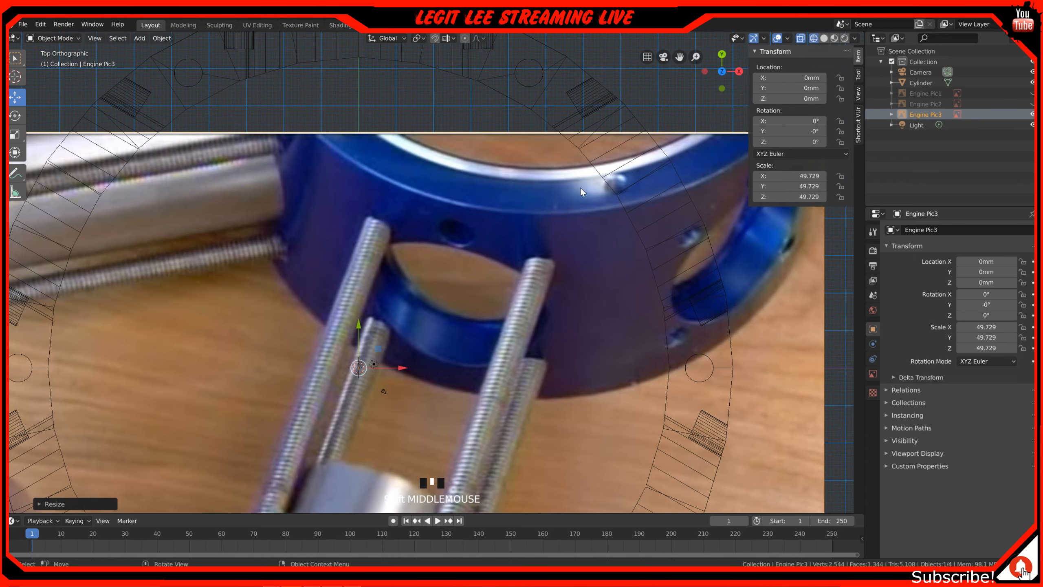
- Add Engine 4.JPG from the Documents folder as a reference image
scroll(505, 327, "down", 3)
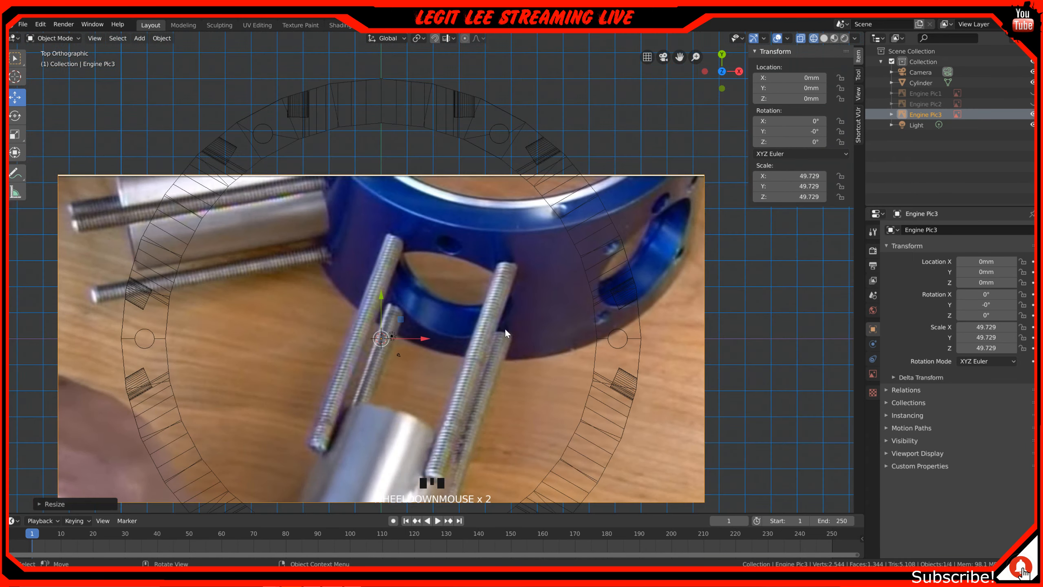
scroll(494, 370, "down", 1)
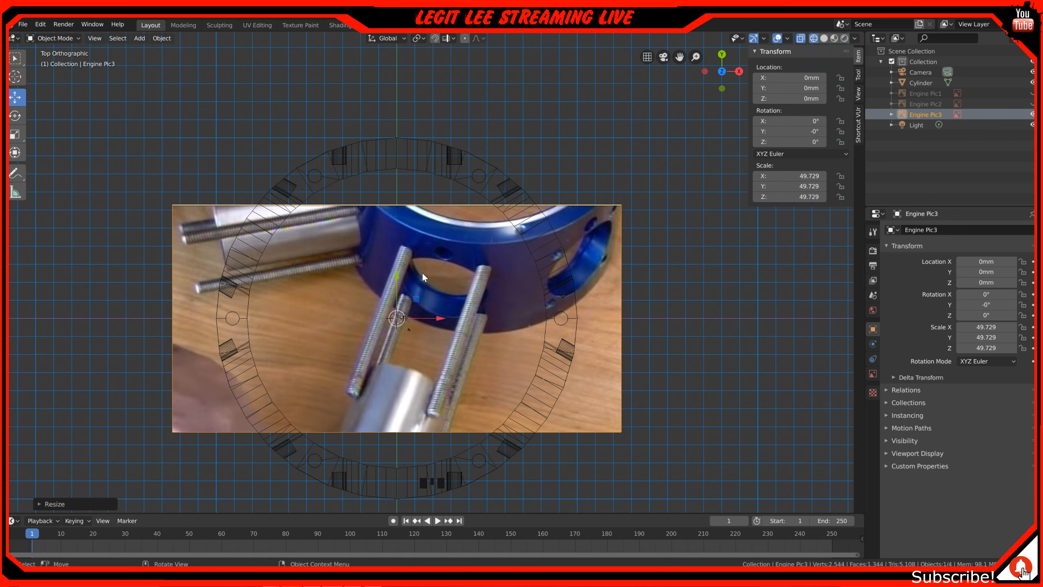
key("shift+a")
mouse_move(422, 270)
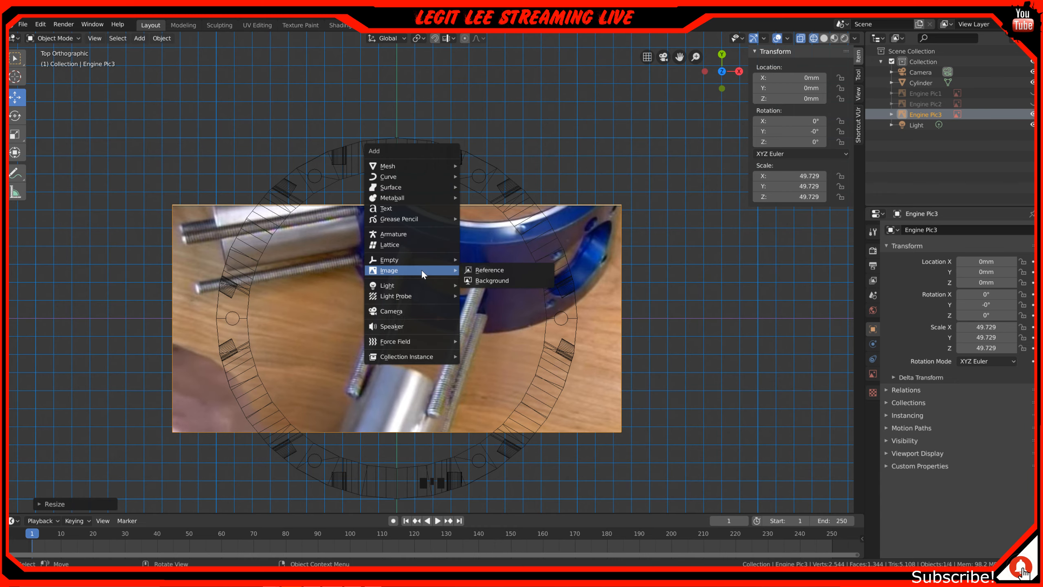
left_click(478, 270)
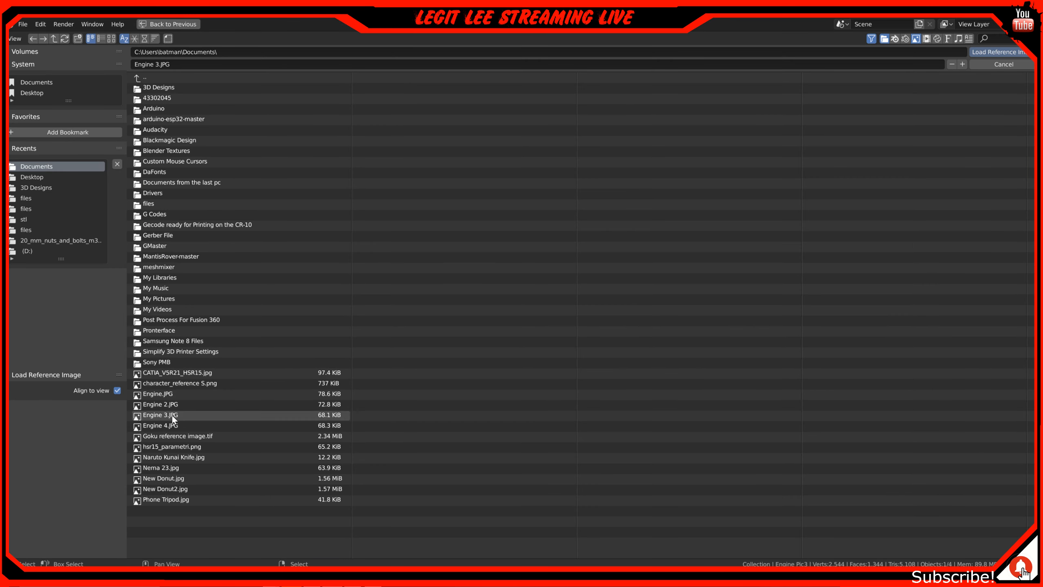
double_click(168, 426)
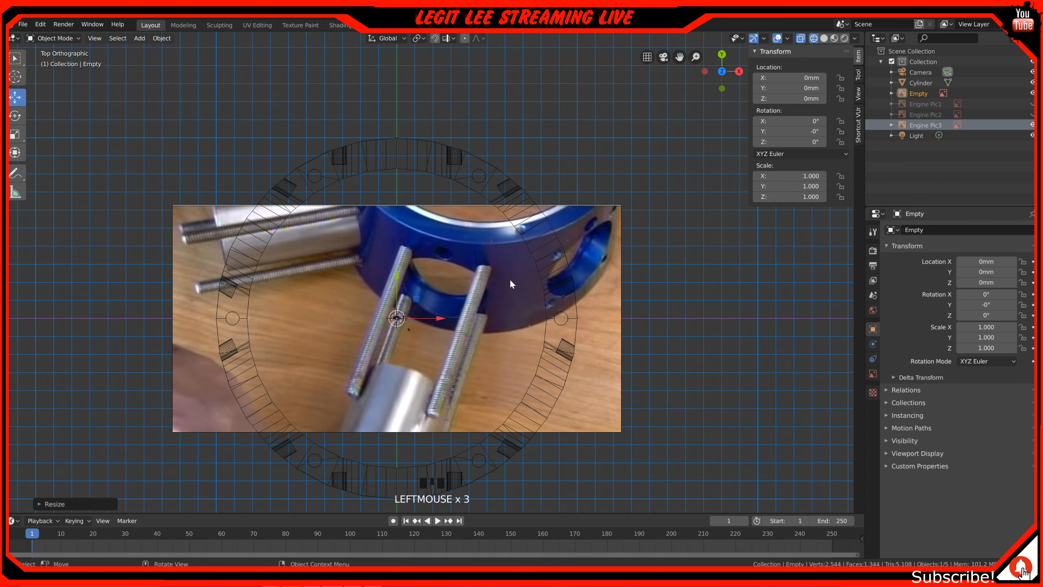
- Hide Engine Pic3 and rename the newly added image object Eninge Pic4
left_click(1032, 125)
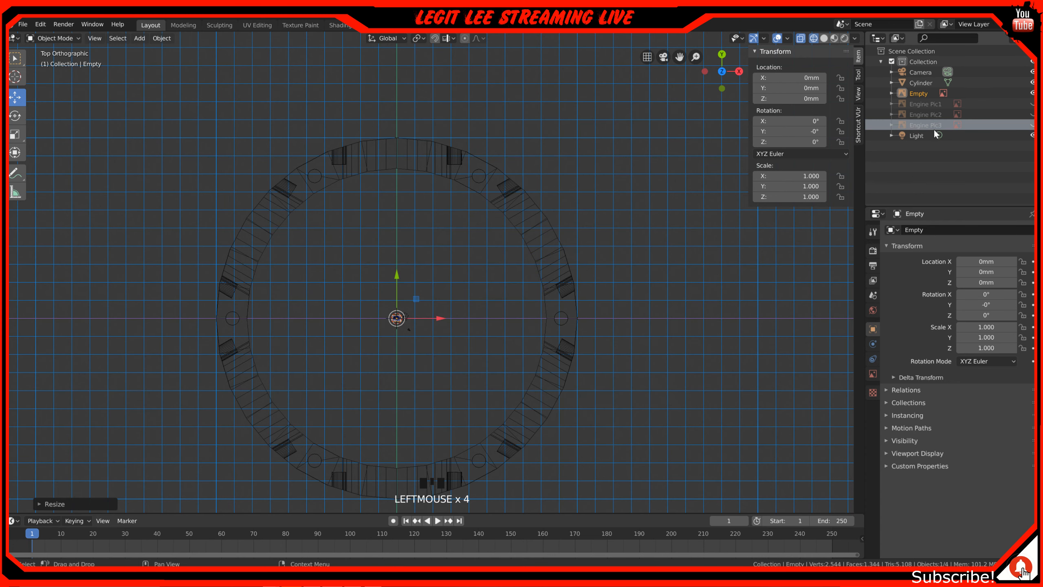
double_click(925, 94)
type("E")
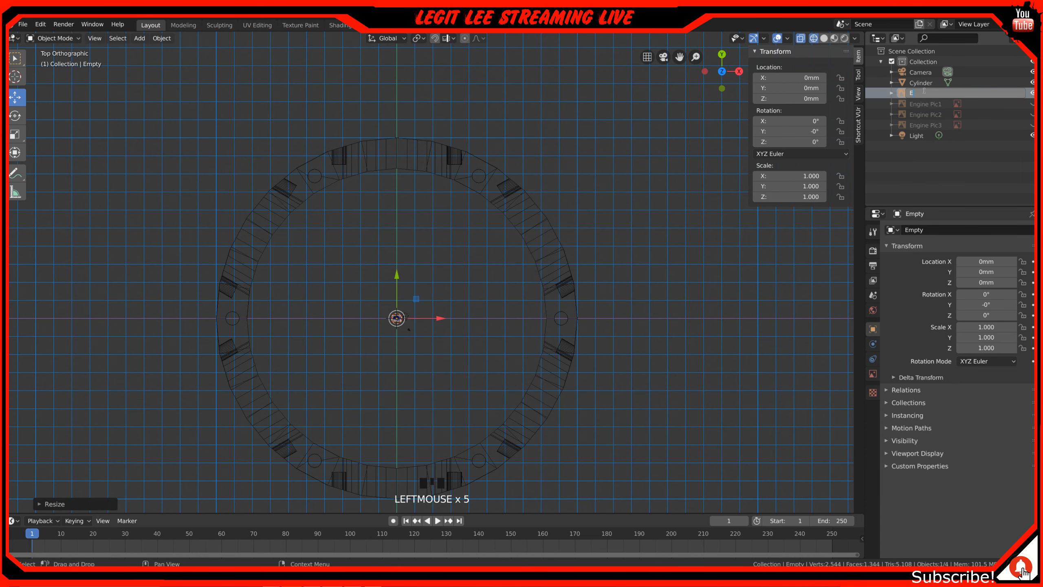
type("ninge Pic4")
key("Return")
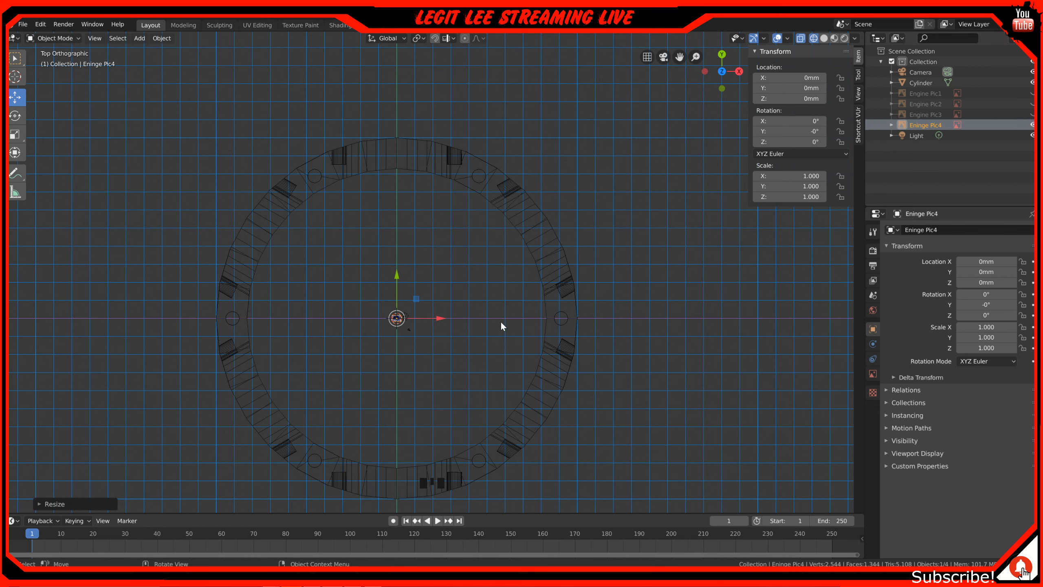
- Scale the Eninge Pic4 reference up to about 49.62, and after comparing it with Engine Pic1 leave only Engine Pic1 displayed
key("s")
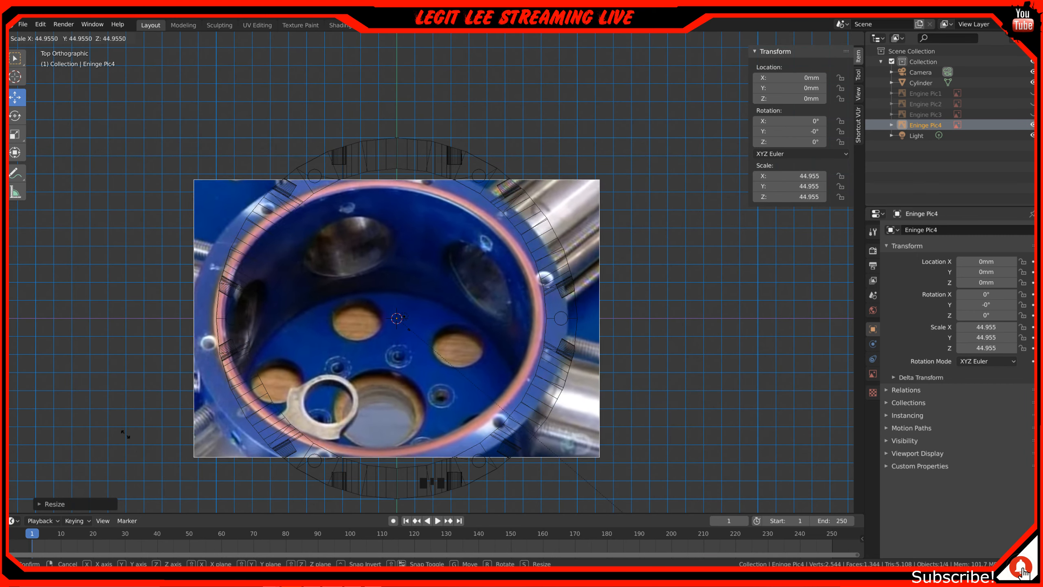
left_click(587, 258)
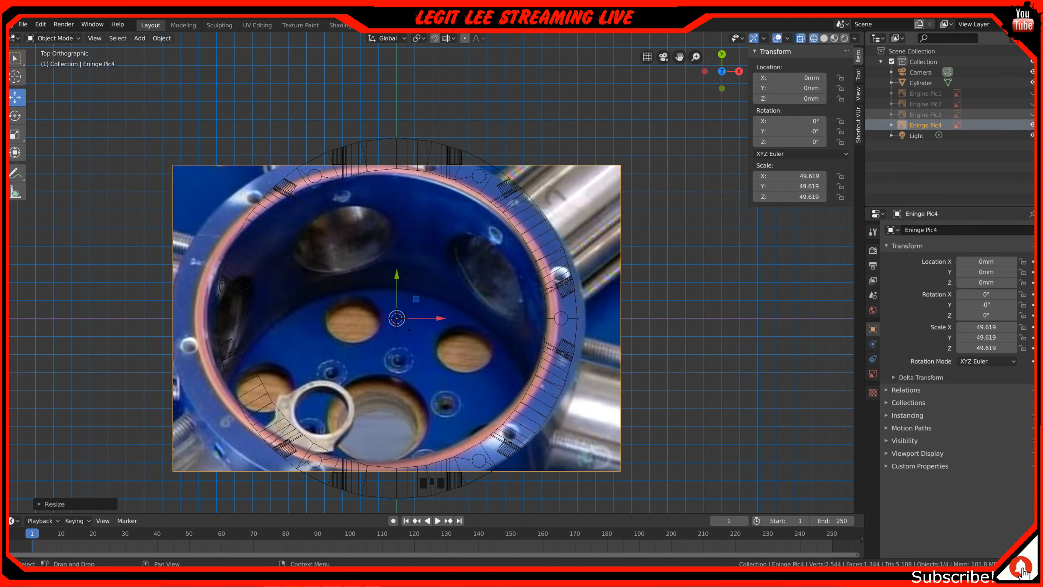
left_click(1032, 93)
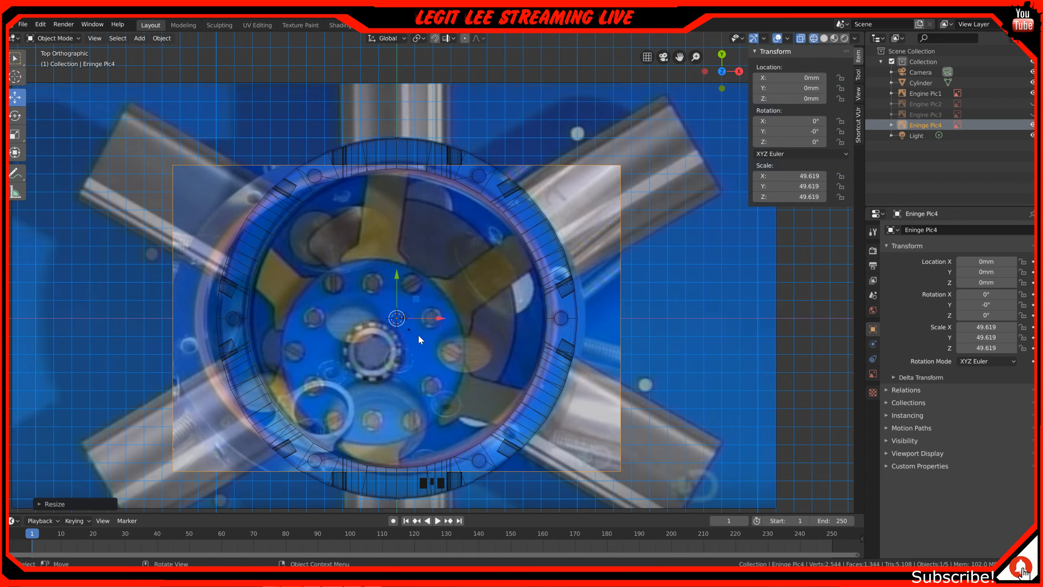
left_click(1032, 93)
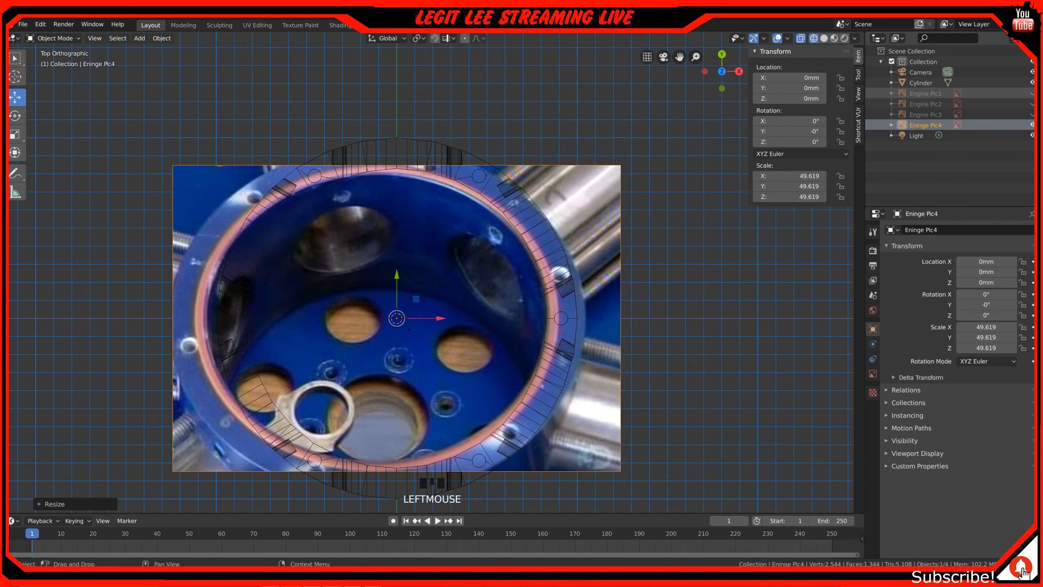
left_click(1032, 93)
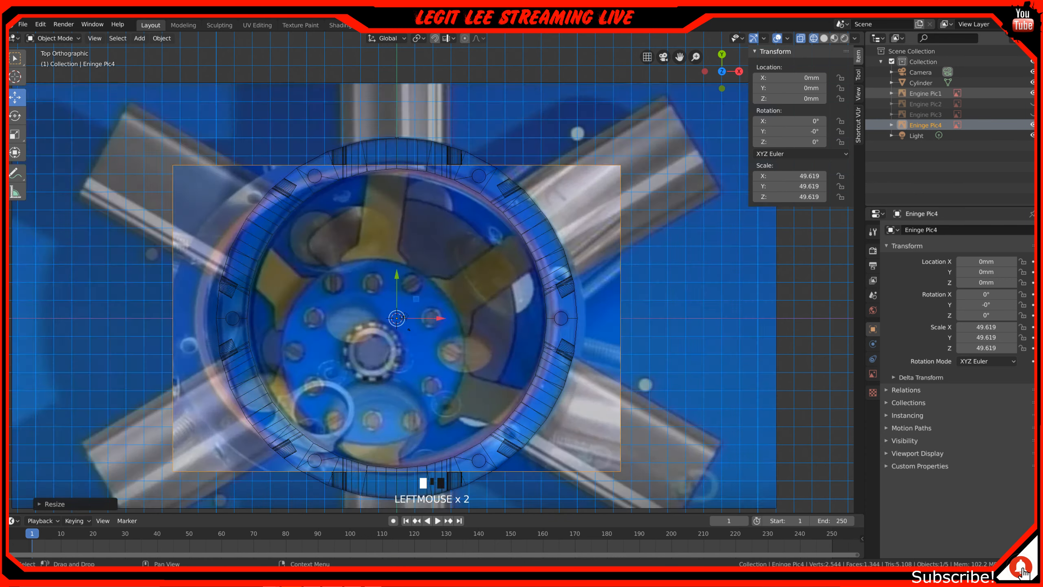
left_click(1032, 125)
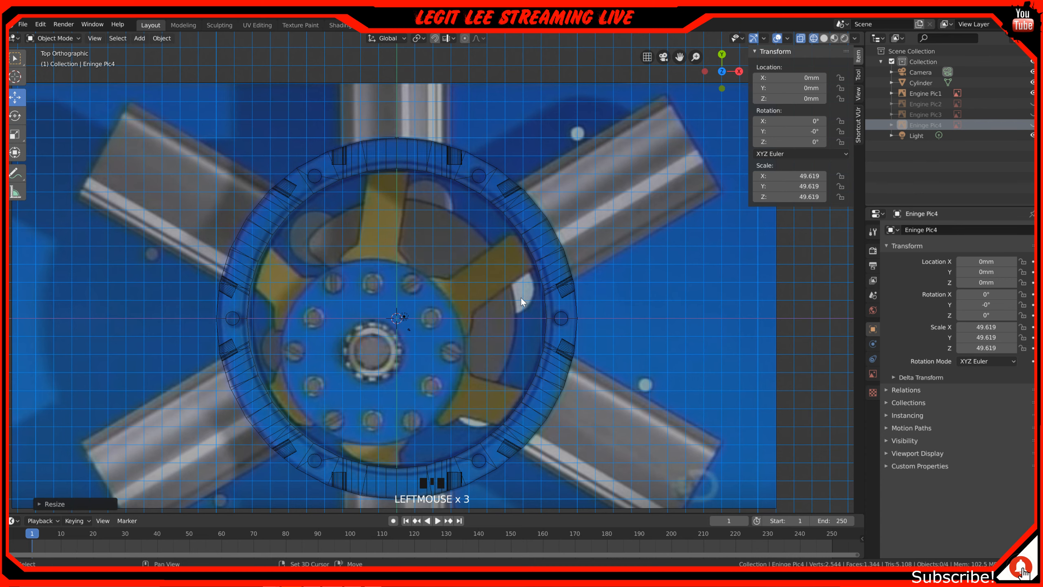
- Add a cylinder mesh at the origin with dimensions of 16 mm in X and Y and 100 mm in Z
key("shift+a")
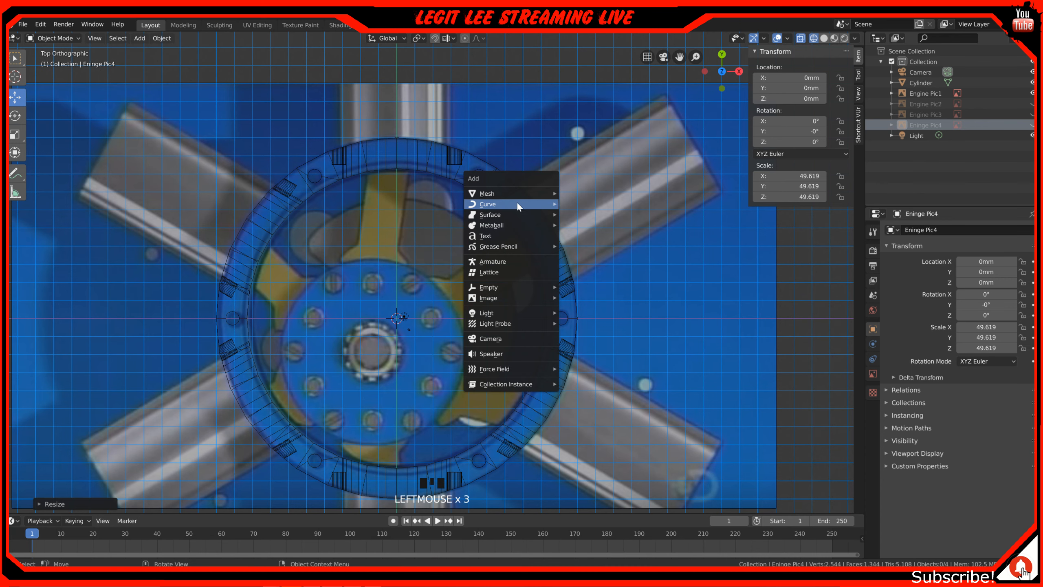
mouse_move(520, 193)
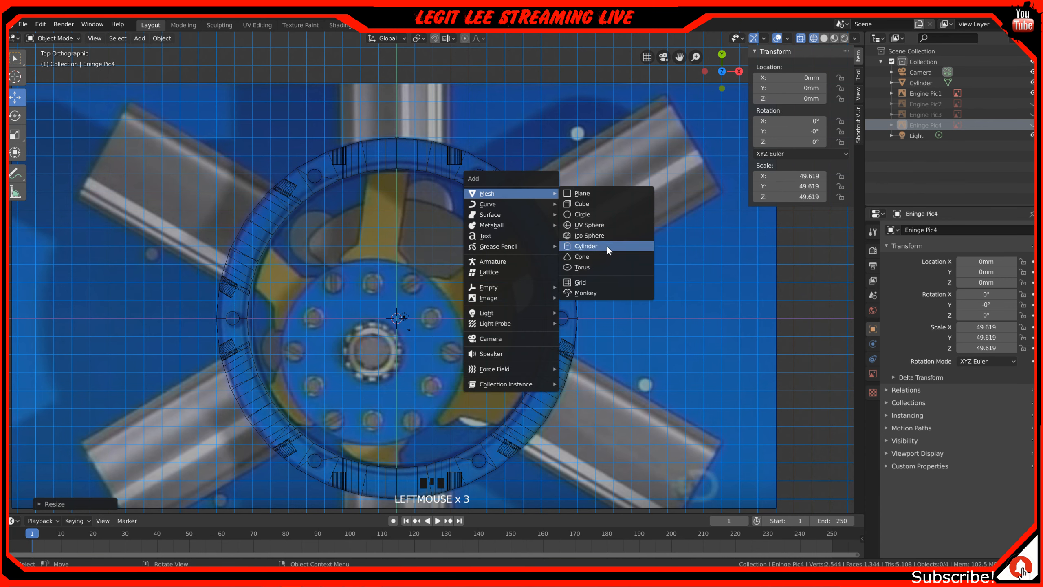
left_click(606, 246)
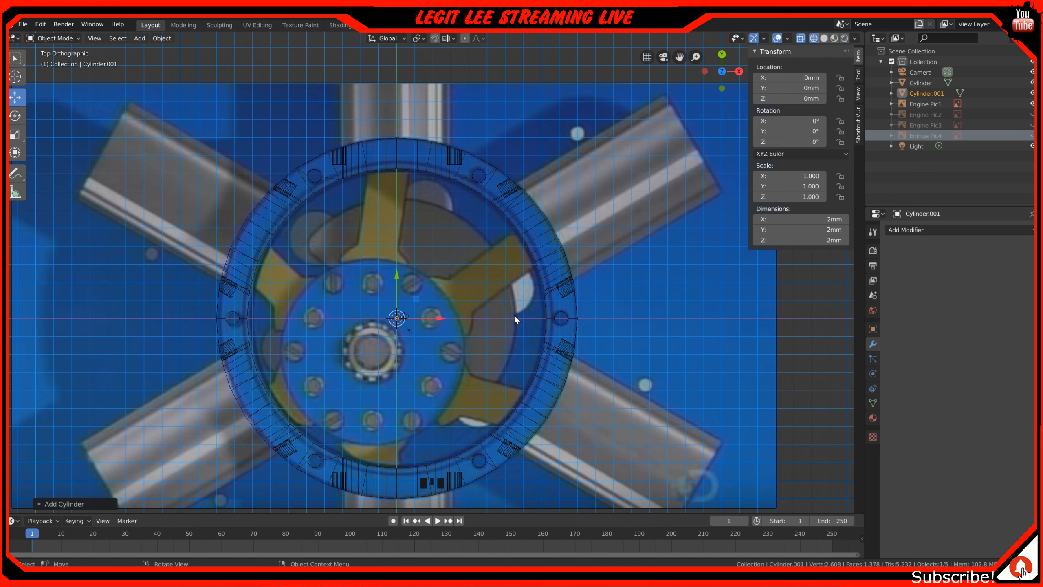
left_click(813, 219)
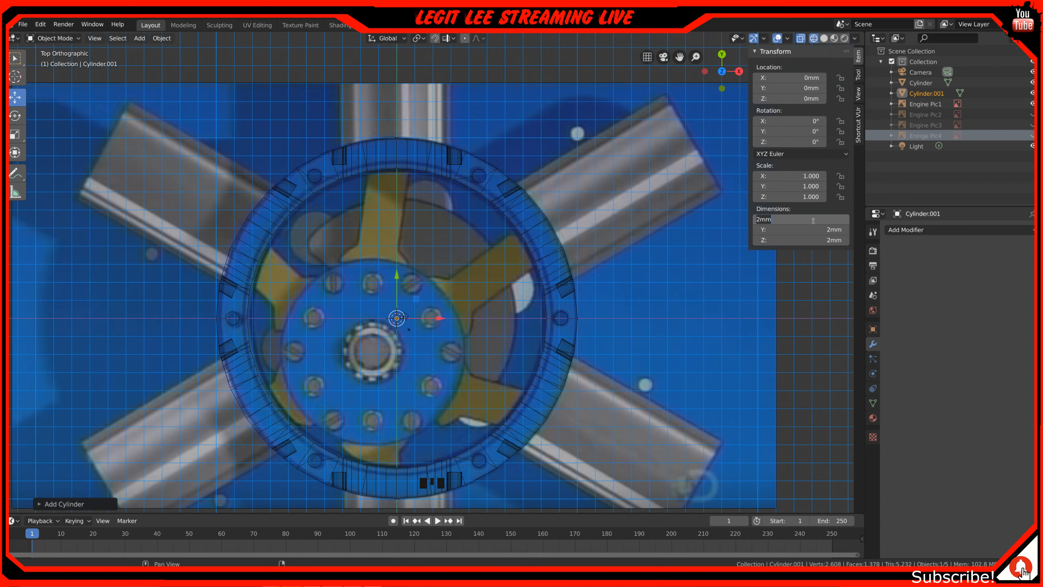
type("16")
key("Tab")
type("16")
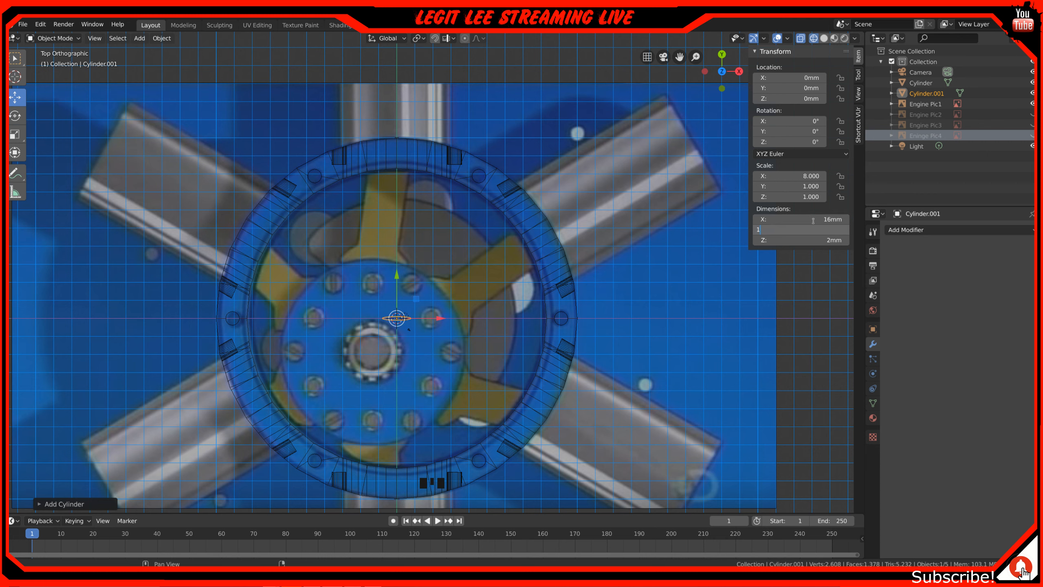
key("Tab")
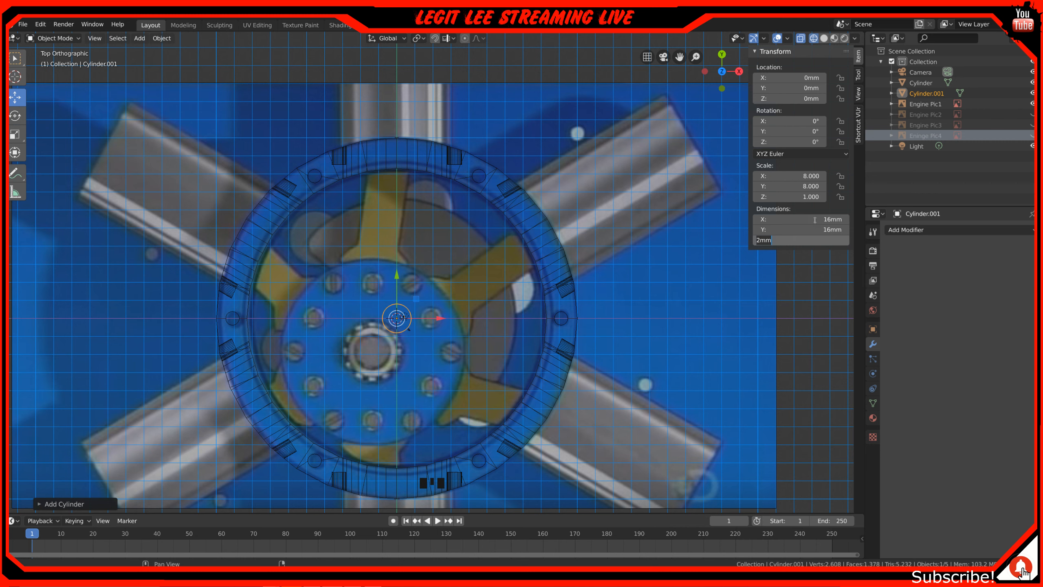
type("100")
key("Return")
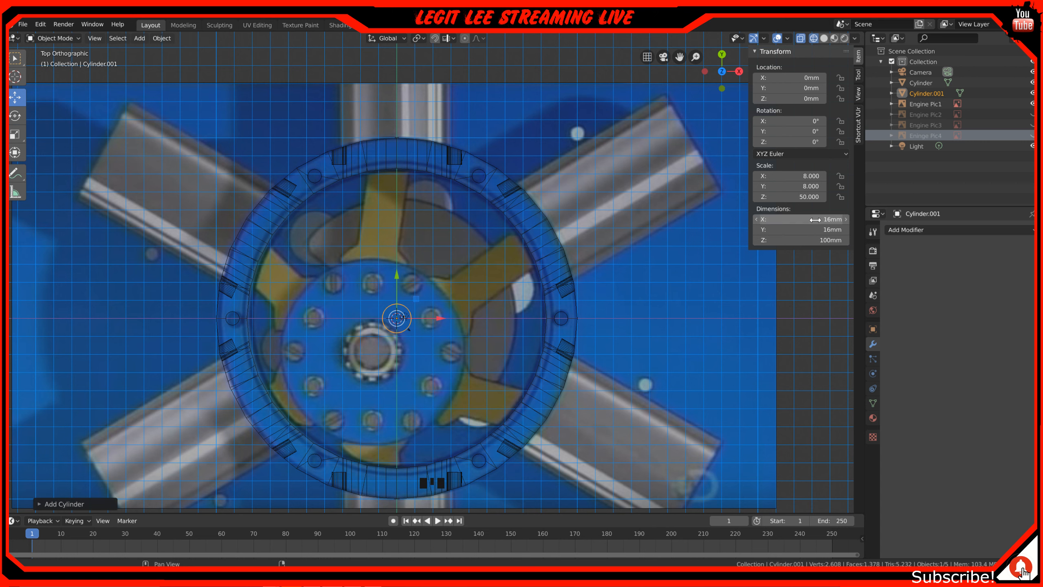
- Set the new cylinder's X and Y dimensions to 22 mm
left_click(815, 220)
type("1")
key("BackSpace")
key("BackSpace")
key("BackSpace")
type("22")
key("Return")
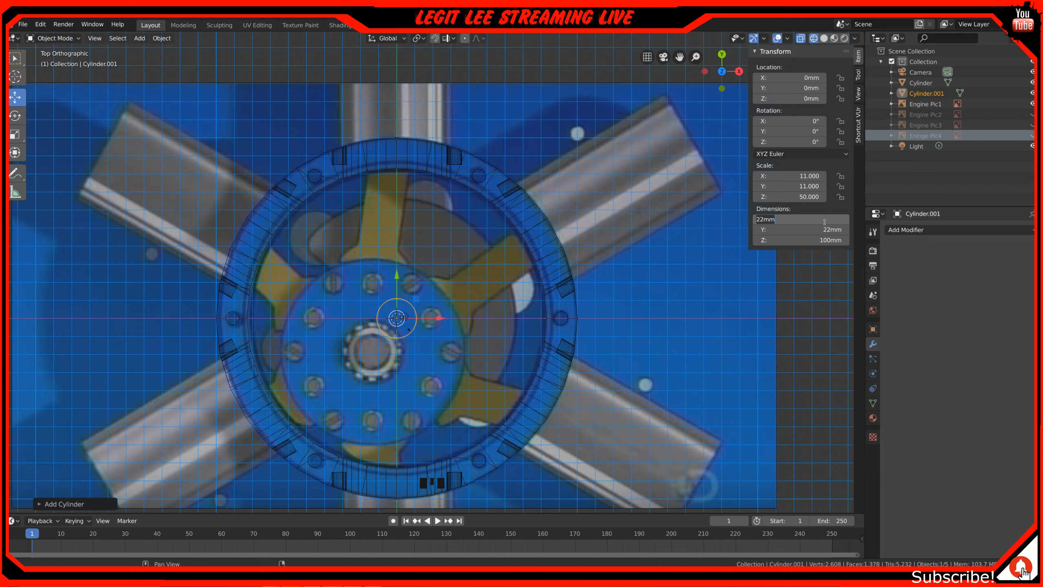
key("Return")
- Move the cylinder over the partly covered round hole in Engine Pic1, at X -45 mm and Y 45 mm
middle_click_drag(353, 270, 365, 292, "shift")
scroll(367, 295, "up", 1)
left_click_drag(403, 305, 407, 189, "ctrl")
scroll(406, 190, "up", 5)
middle_click_drag(383, 177, 425, 139, "shift")
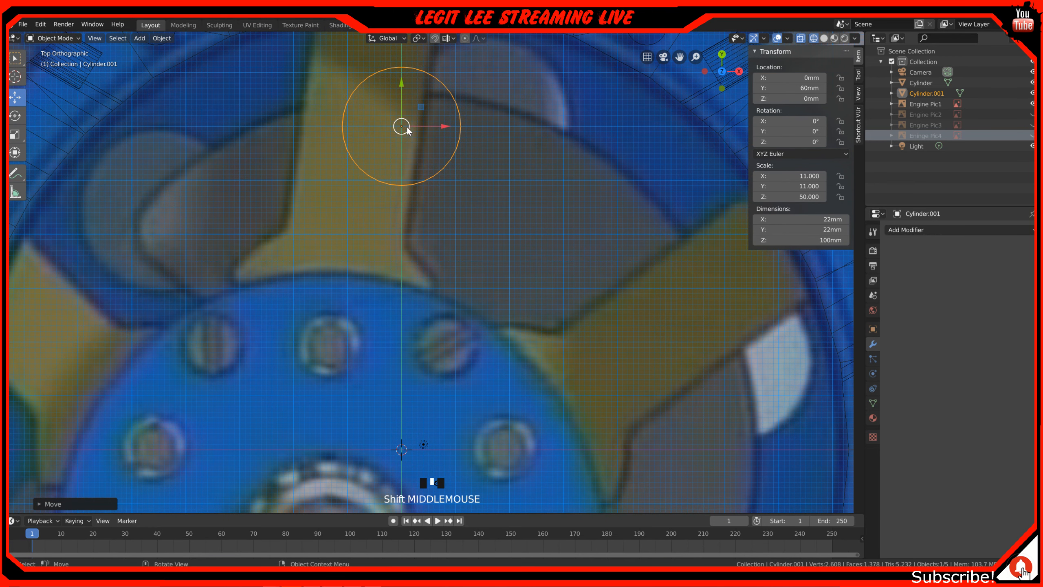
left_click_drag(439, 126, 192, 138, "ctrl")
left_click_drag(154, 82, 154, 168, "ctrl")
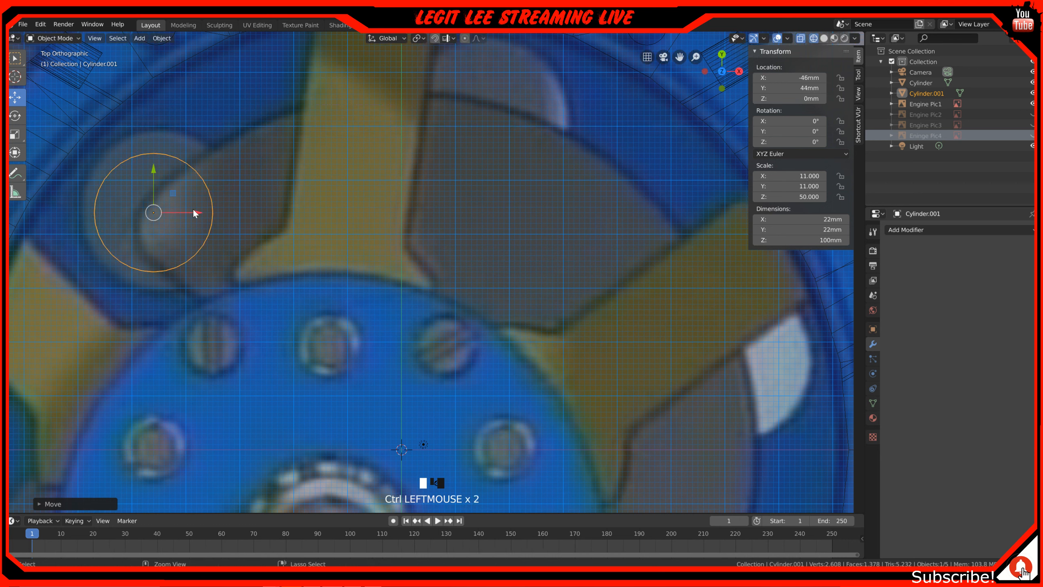
left_click_drag(198, 217, 203, 210, "ctrl")
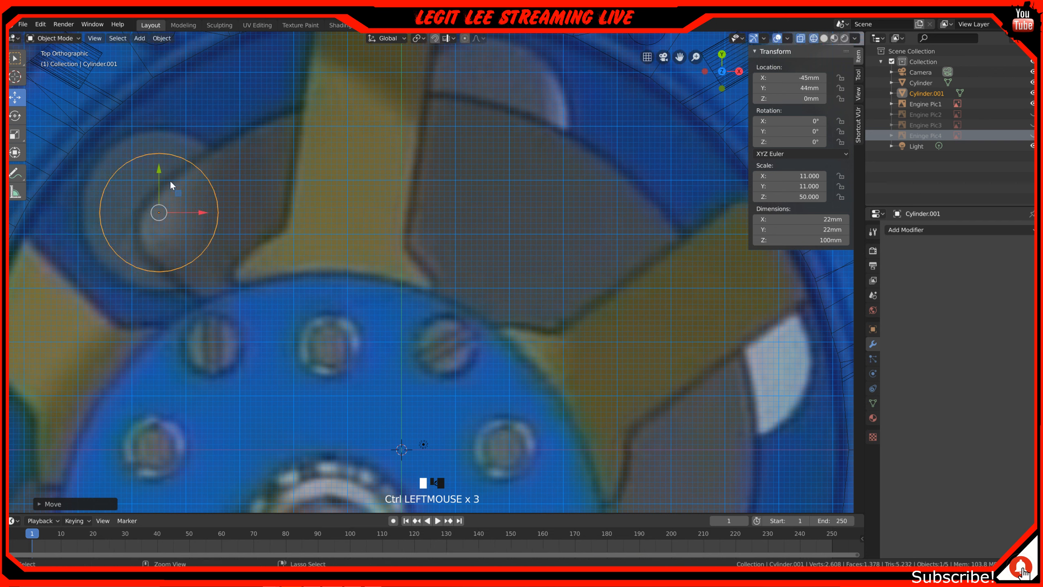
left_click_drag(159, 171, 158, 166, "ctrl")
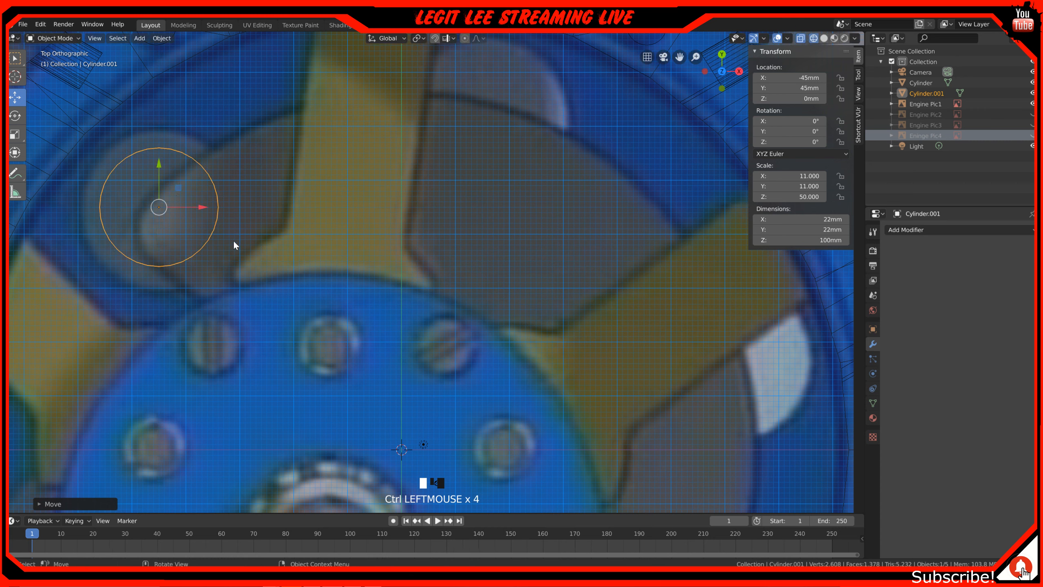
- Set the cylinder's X and Y dimensions to 30 mm to match the round hole in the reference
left_click(799, 218)
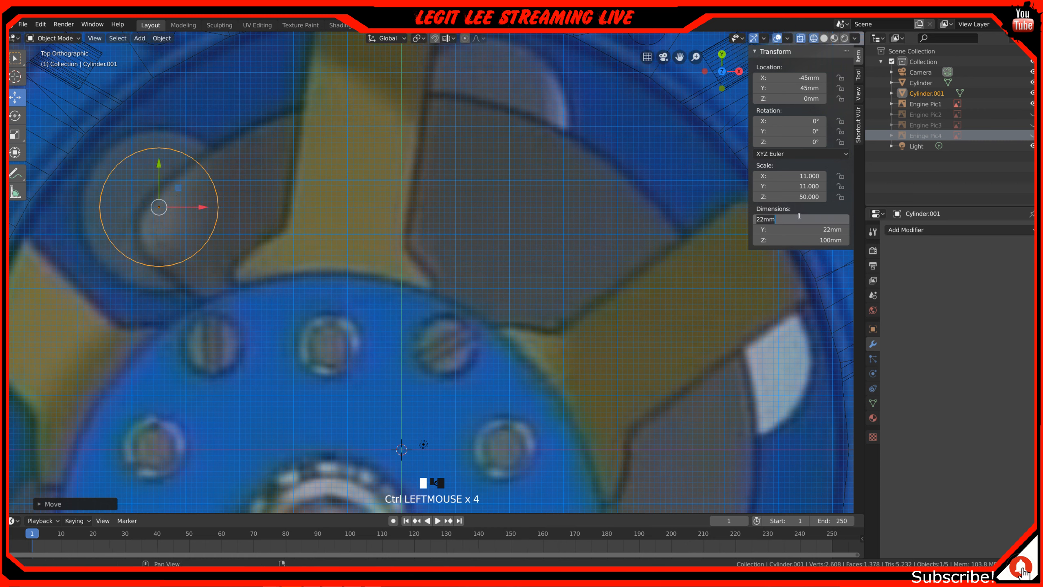
type("30")
key("Tab")
type("30")
key("Return")
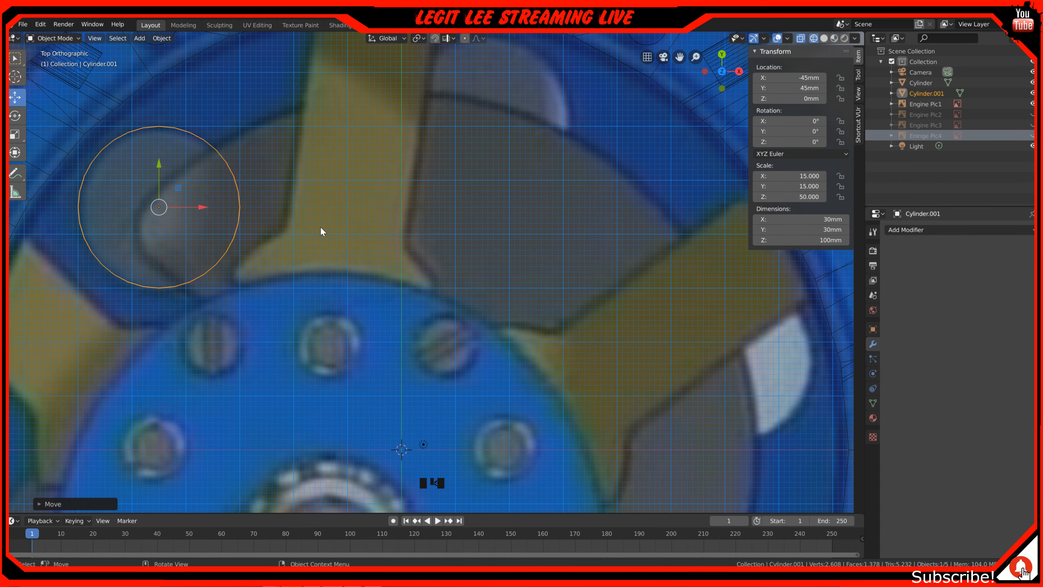
- Move the cylinder over the pale hole beside the topmost yellow rod, at X 16 mm and Y 61 mm
scroll(234, 201, "down", 3)
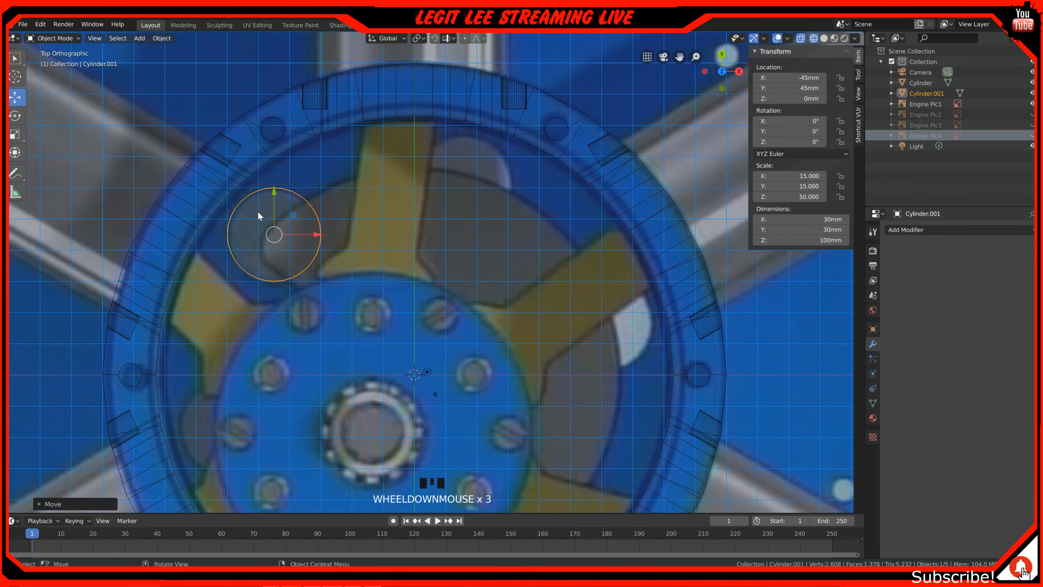
scroll(283, 217, "up", 2)
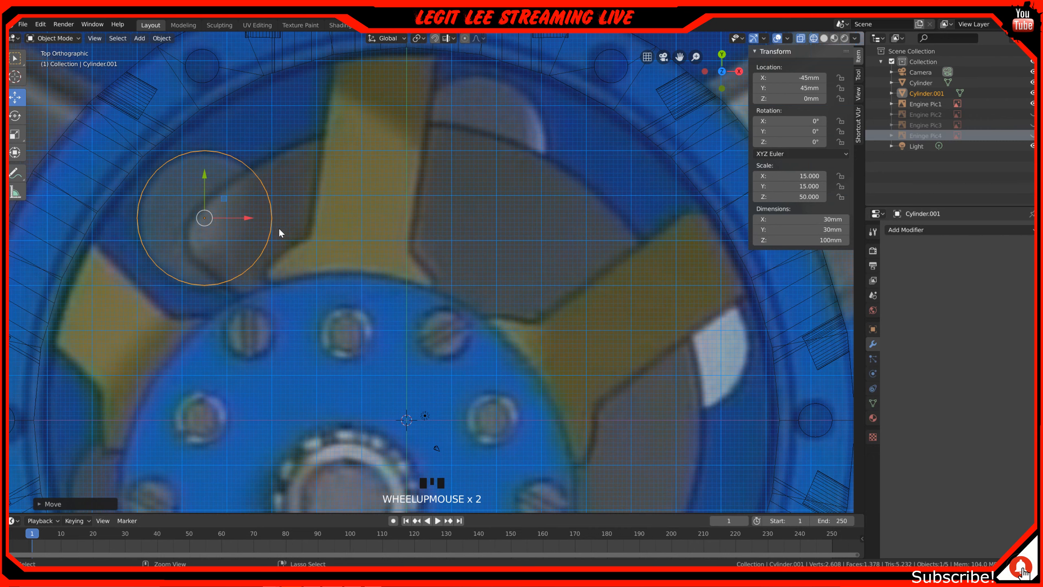
left_click_drag(240, 218, 442, 217, "ctrl")
left_click_drag(407, 175, 400, 96, "ctrl")
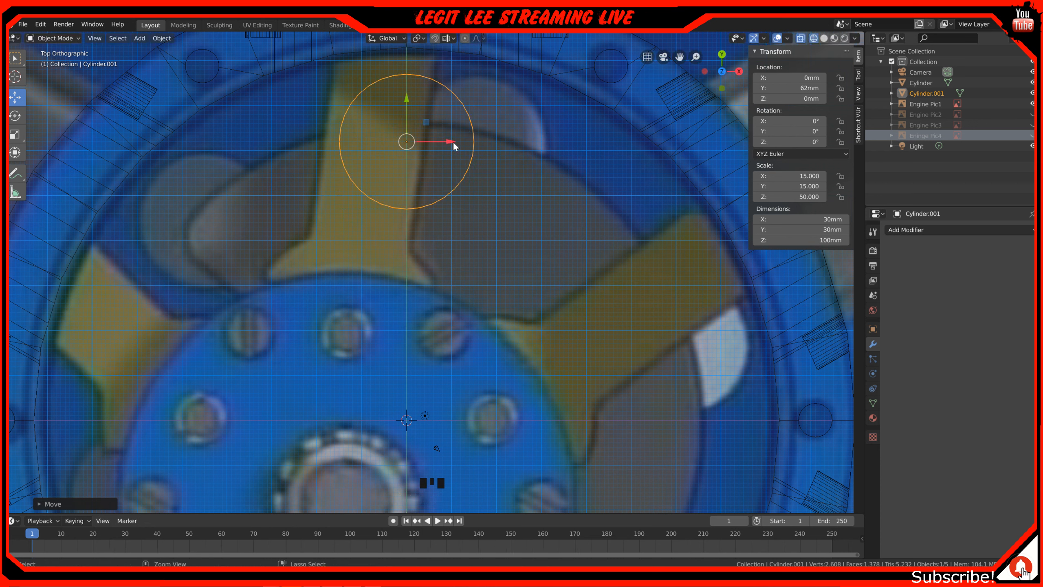
left_click_drag(451, 142, 496, 132, "ctrl")
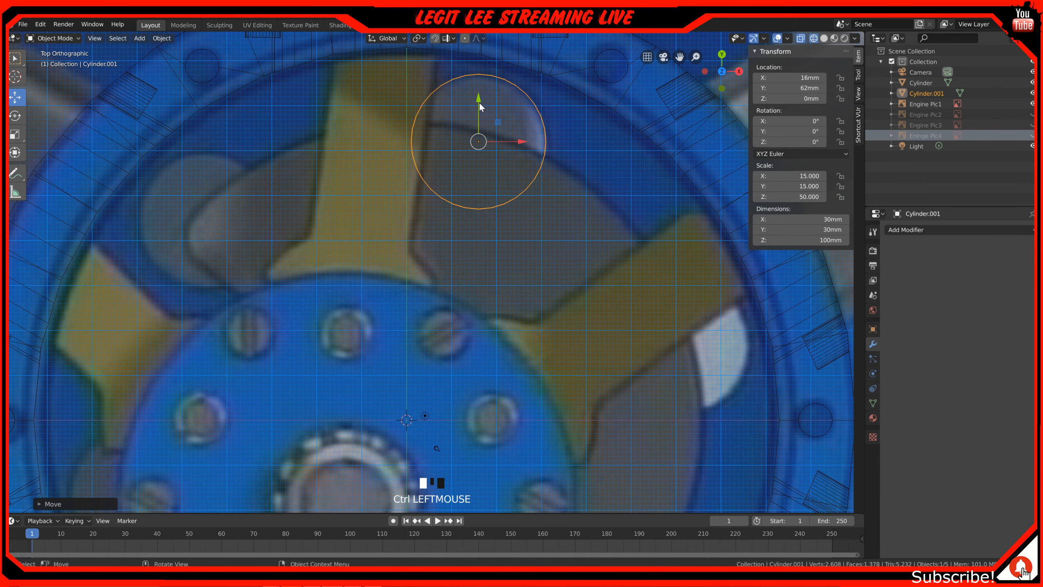
middle_click_drag(479, 106, 510, 240, "shift")
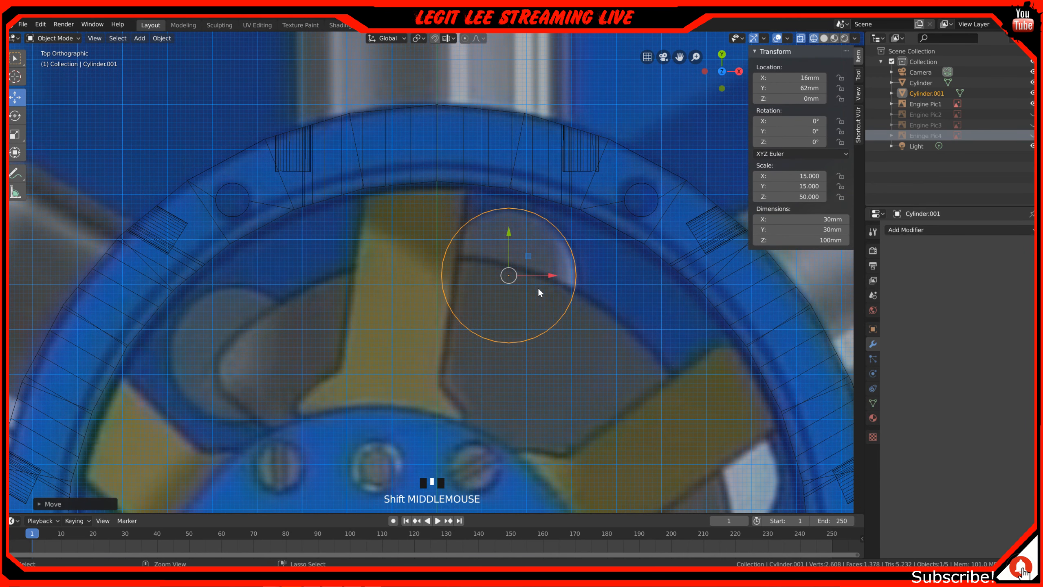
left_click_drag(508, 232, 510, 235, "ctrl")
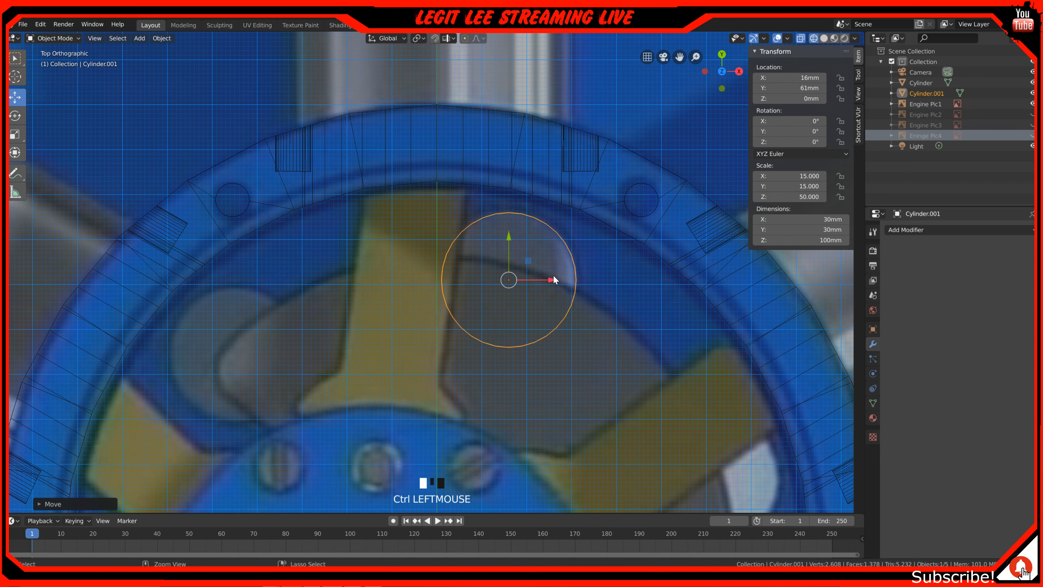
- Bring the cylinder back onto the ring's vertical centerline at X 0 mm
left_click_drag(552, 275, 479, 278, "ctrl")
middle_click_drag(461, 352, 451, 225, "shift")
scroll(437, 288, "down", 2)
mouse_move(428, 327)
middle_mouse_down("shift")
mouse_move(428, 261)
mouse_move(431, 319)
middle_mouse_up("shift")
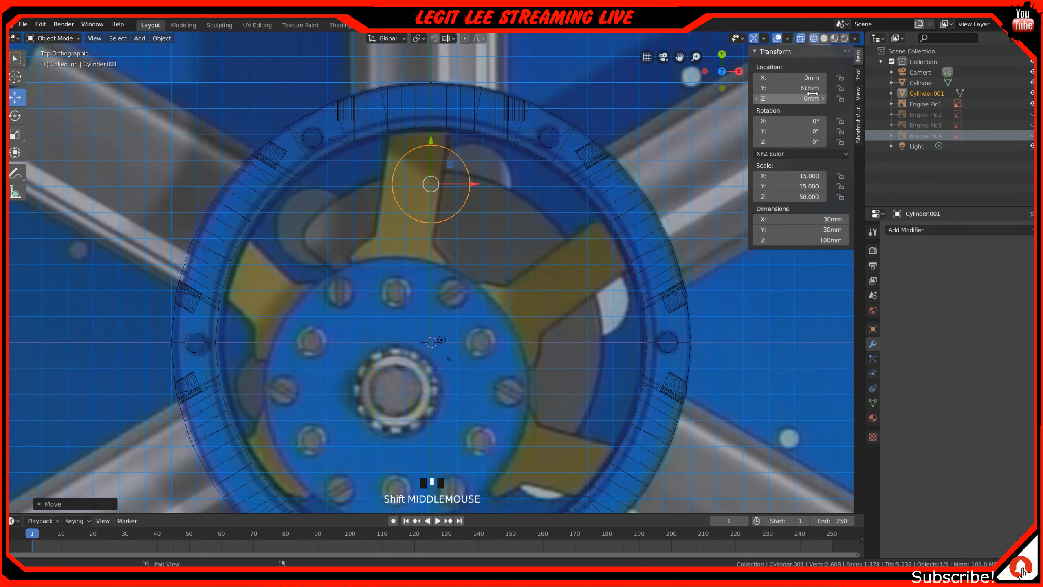
- Set the cylinder's X and Y dimensions to 22.5 mm
middle_click_drag(432, 276, 440, 214, "shift")
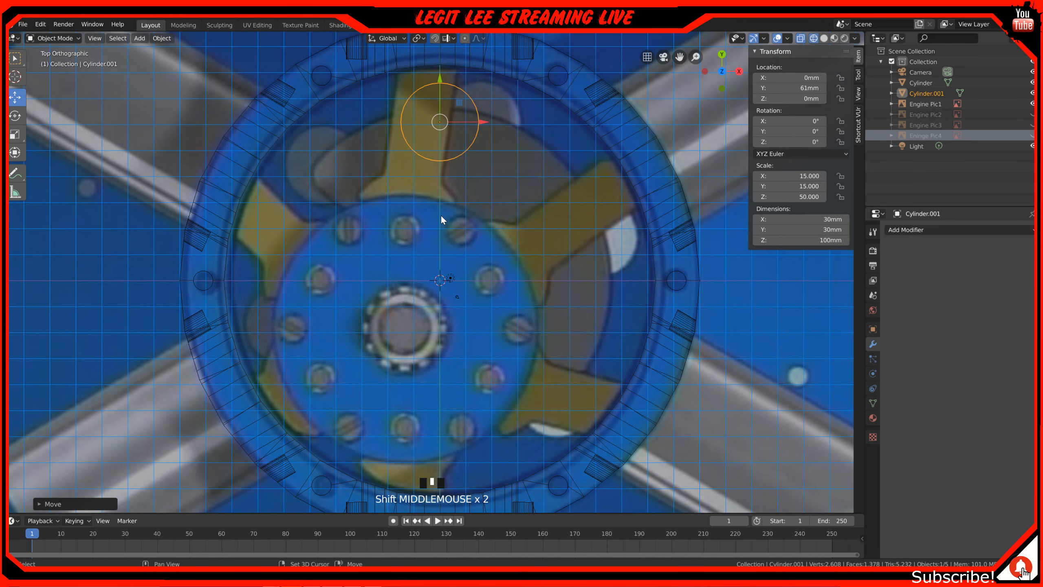
left_click(808, 219)
type("2")
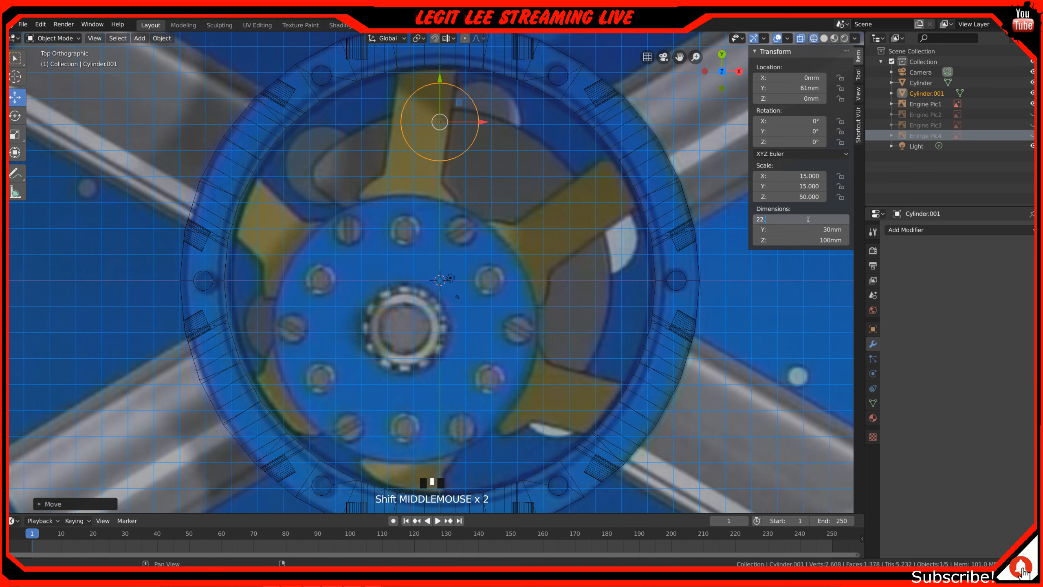
type("2.5")
key("Tab")
type("22.5")
key("Return")
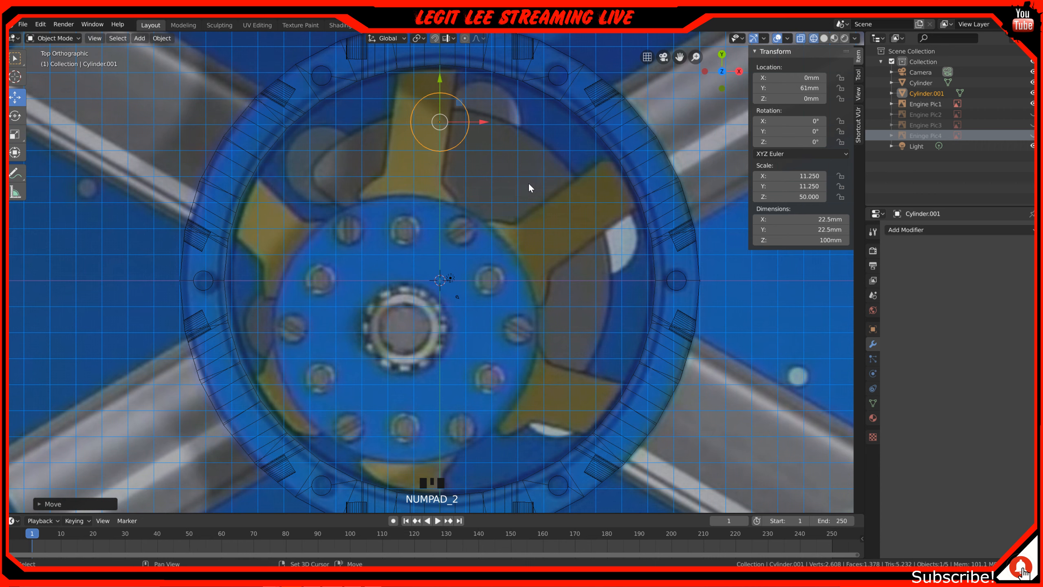
- Try to duplicate the cylinder 61 mm along Y, and make another copy in place
key("shift+d")
key("y")
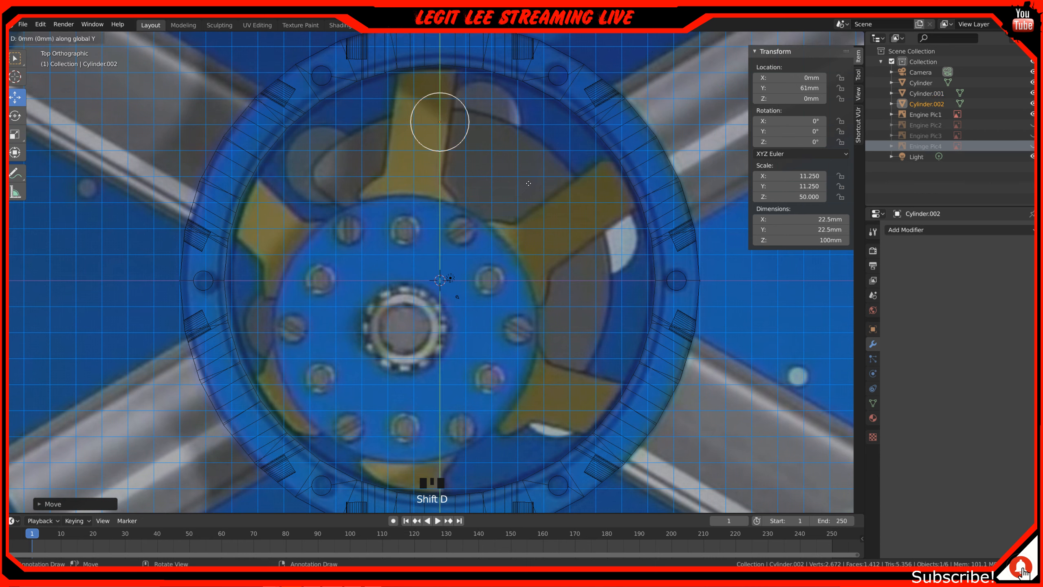
type("61")
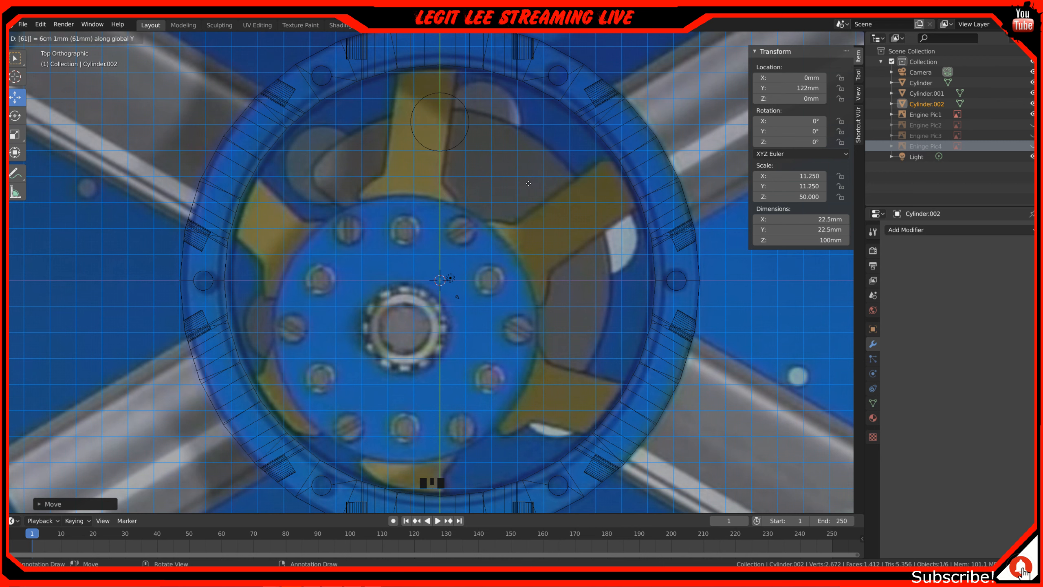
key("Return")
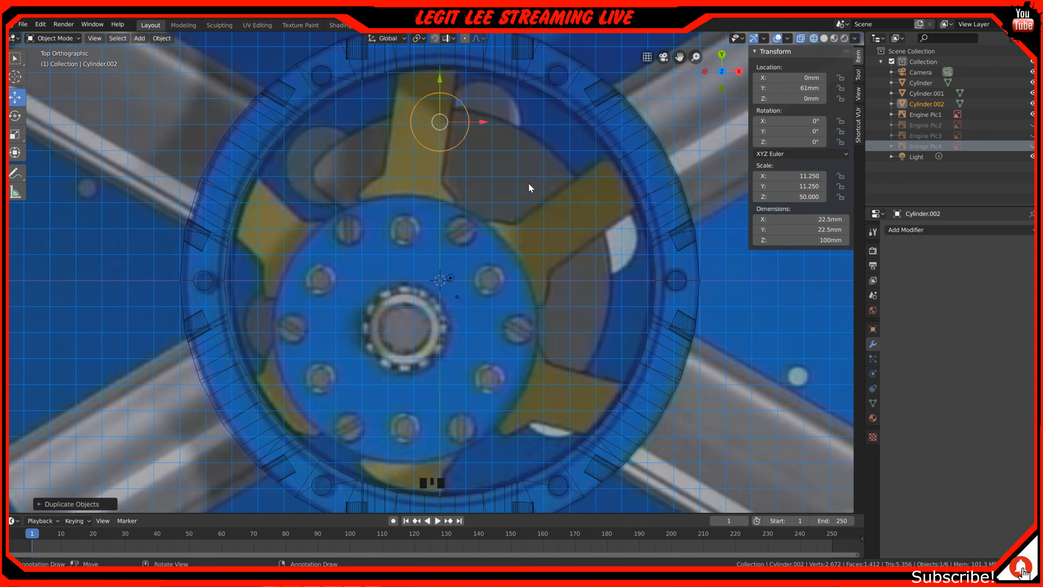
key("shift+d")
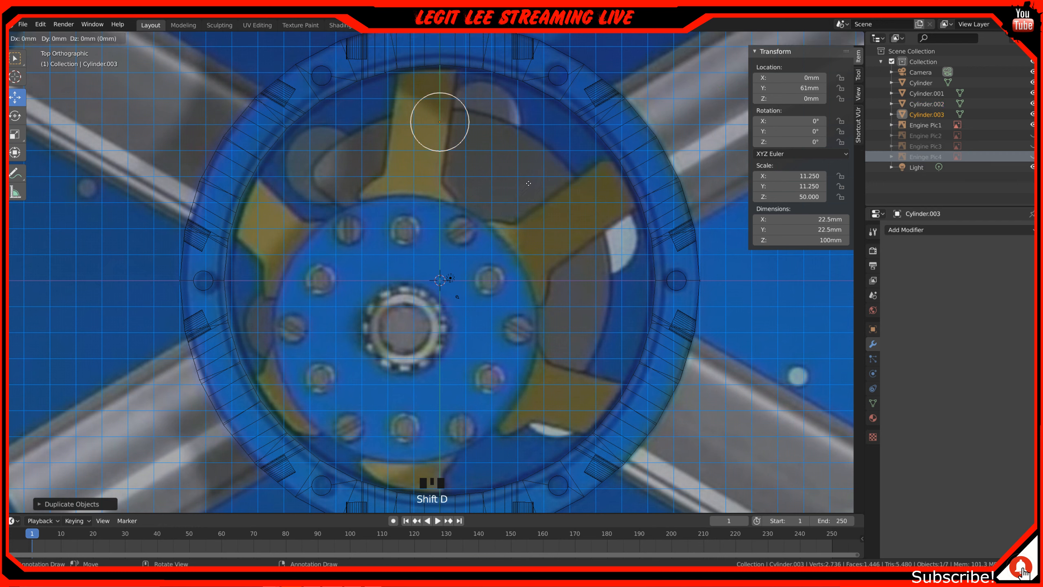
key("Return")
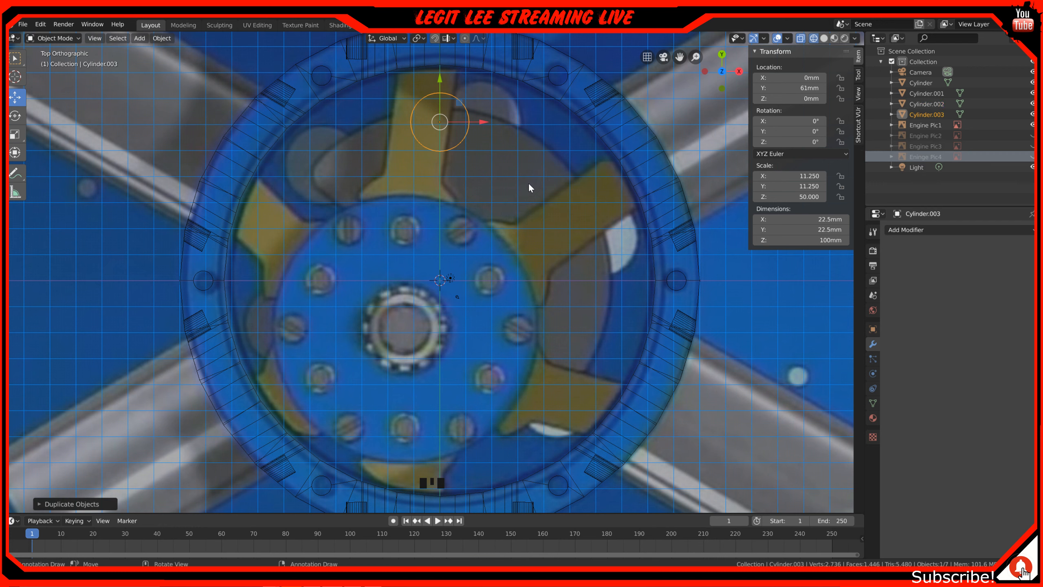
- Duplicate the cylinder and place the copy on the opposite side of the ring's centerline at Y -61 mm
key("shift+d")
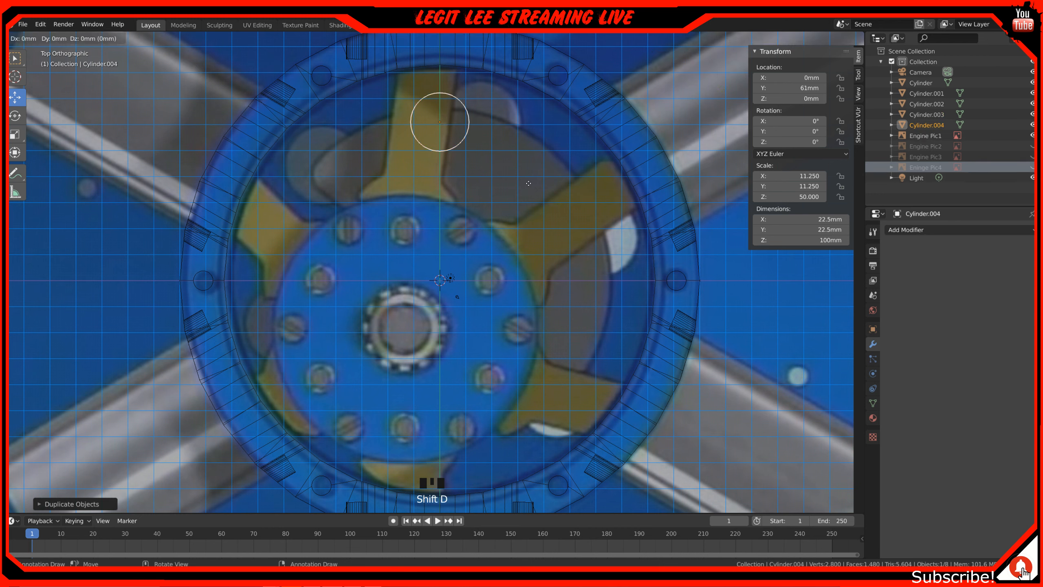
key("y")
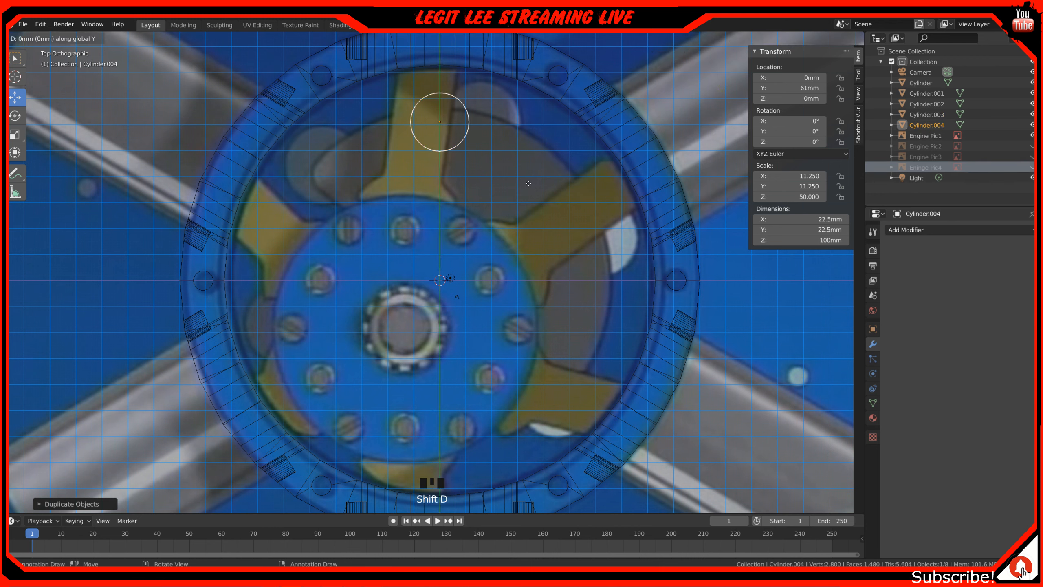
type("-61")
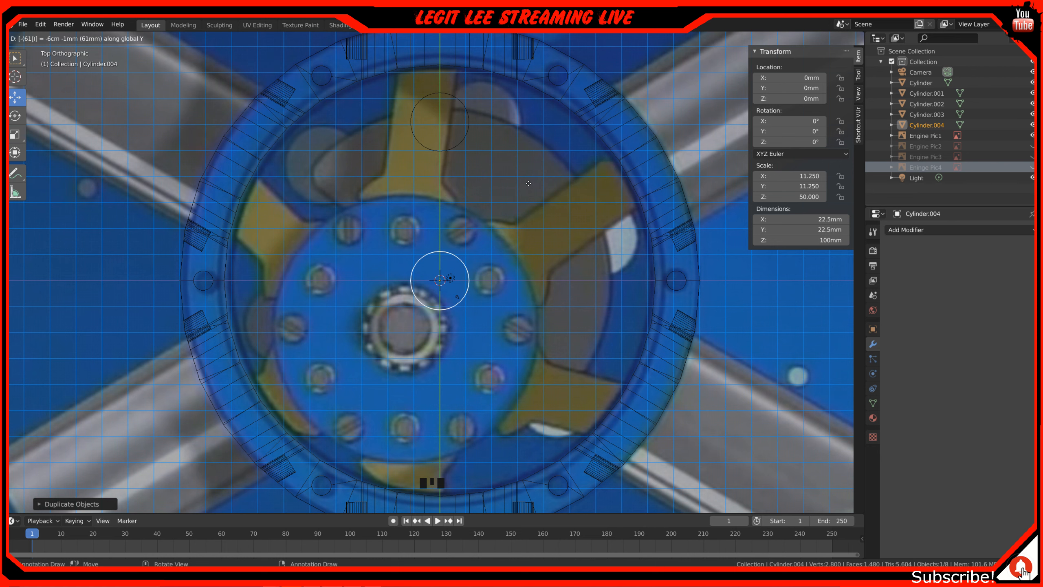
key("Return")
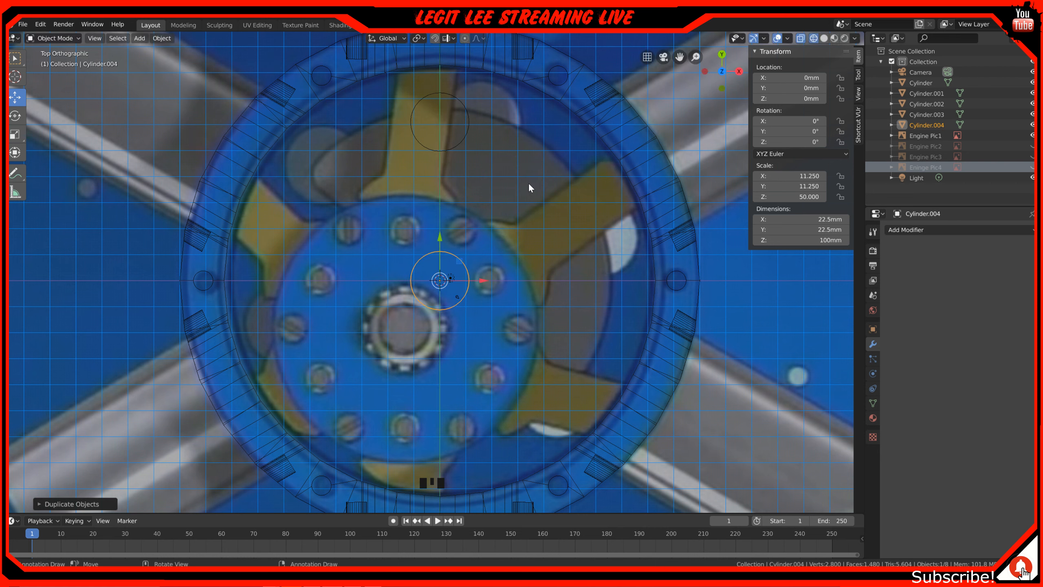
left_click(795, 78)
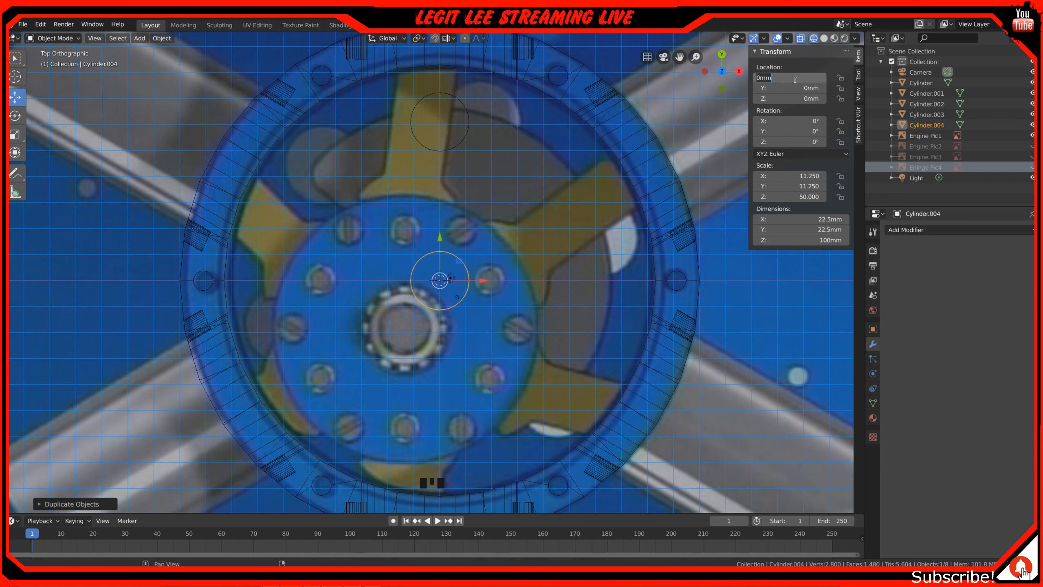
type("-")
key("Escape")
left_click(803, 90)
type("-61")
key("Return")
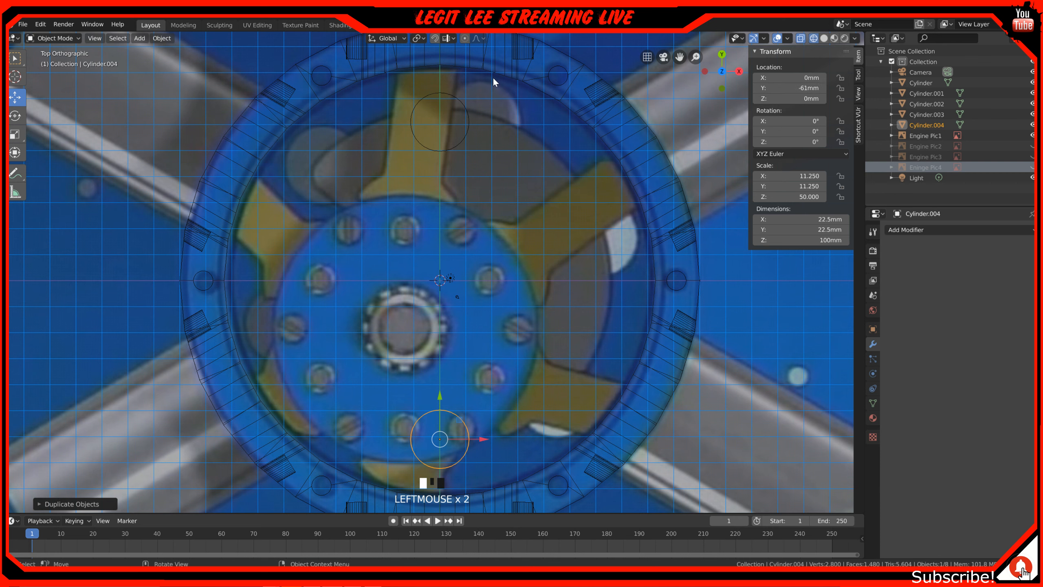
- Duplicate the two opposite cylinders rotated 60° around the ring's center, and repeat it once to complete six evenly spaced cylinders
left_click(465, 106, "shift")
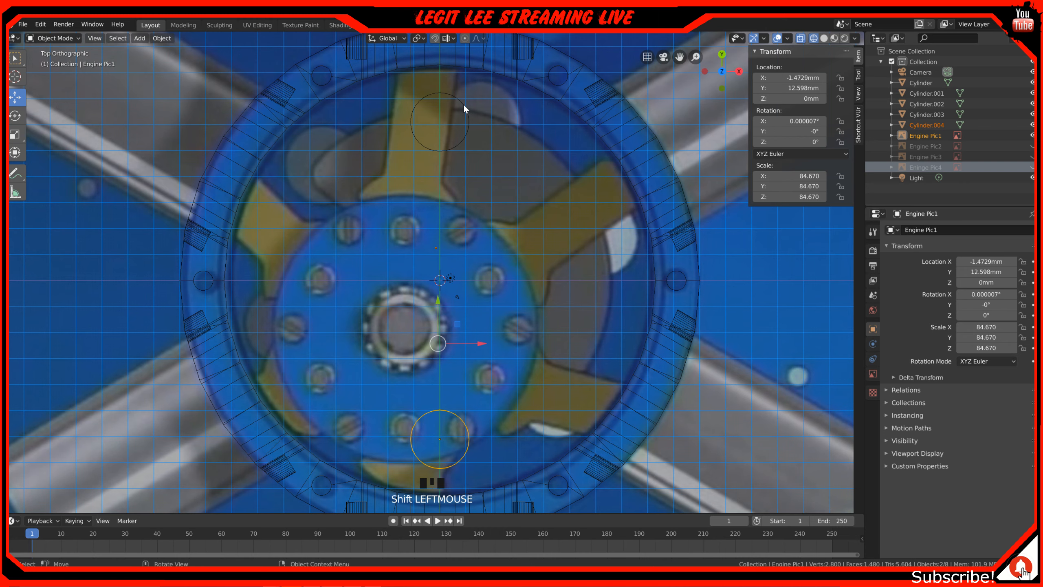
left_click(465, 107, "shift")
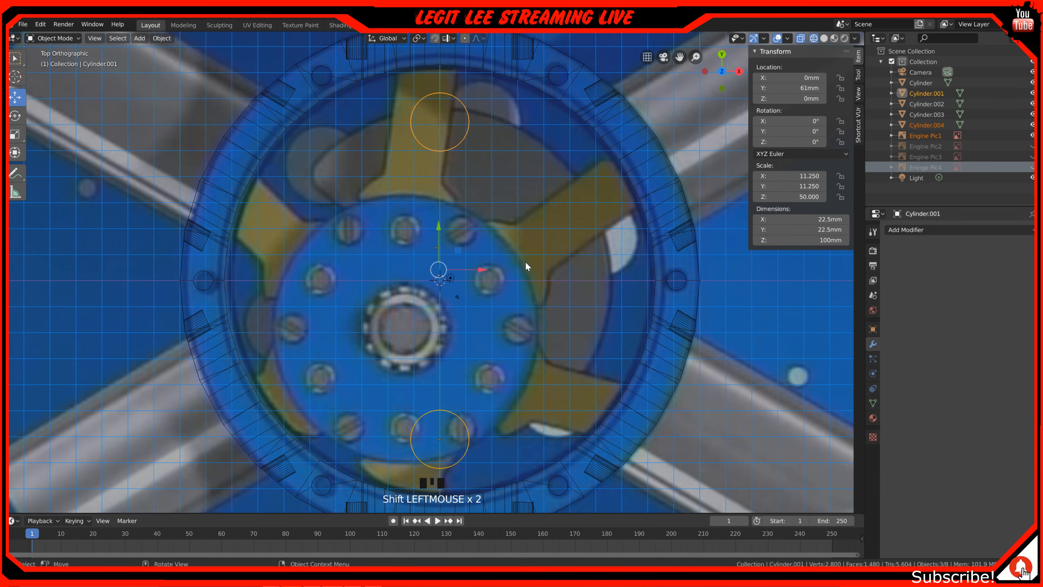
middle_click_drag(526, 263, 531, 243)
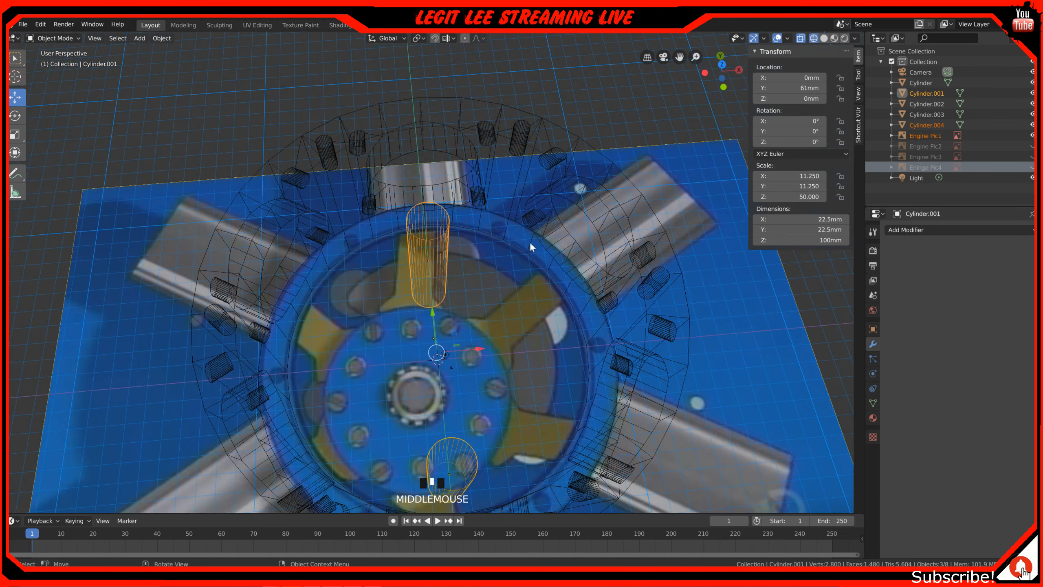
left_click(448, 241)
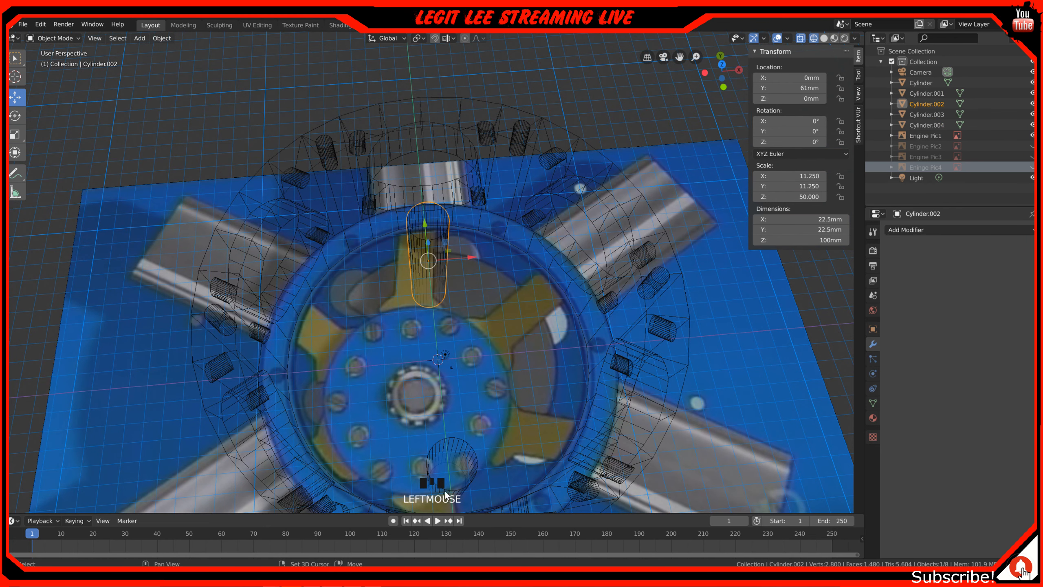
left_click(468, 447, "shift")
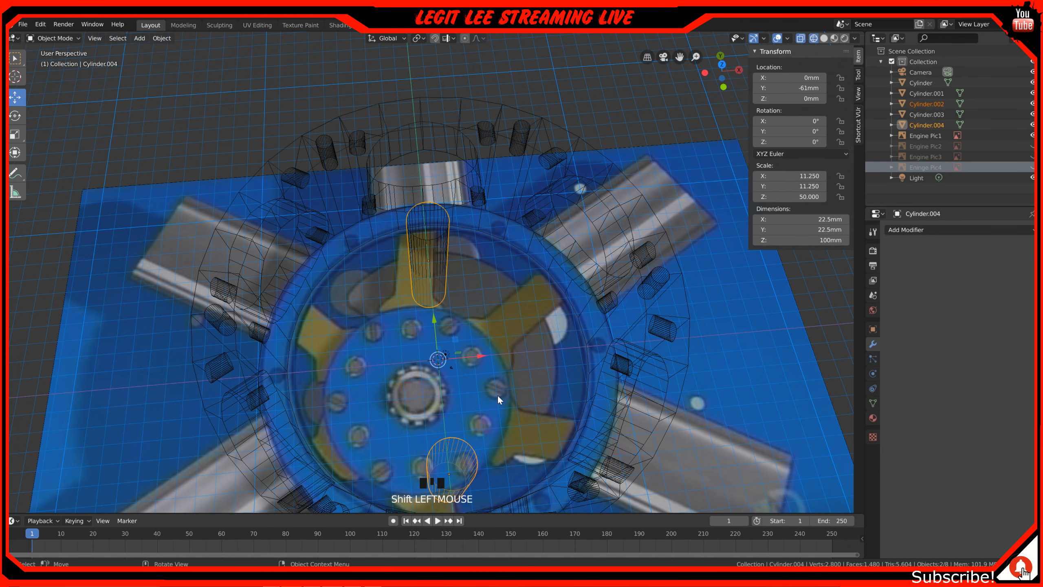
key("KP_7")
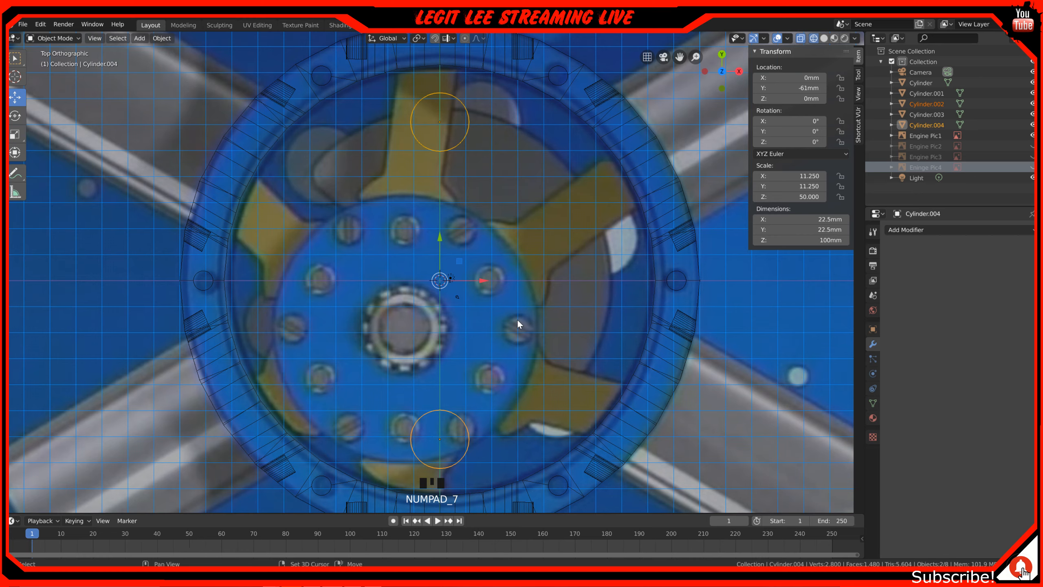
middle_click_drag(517, 319, 508, 363, "shift")
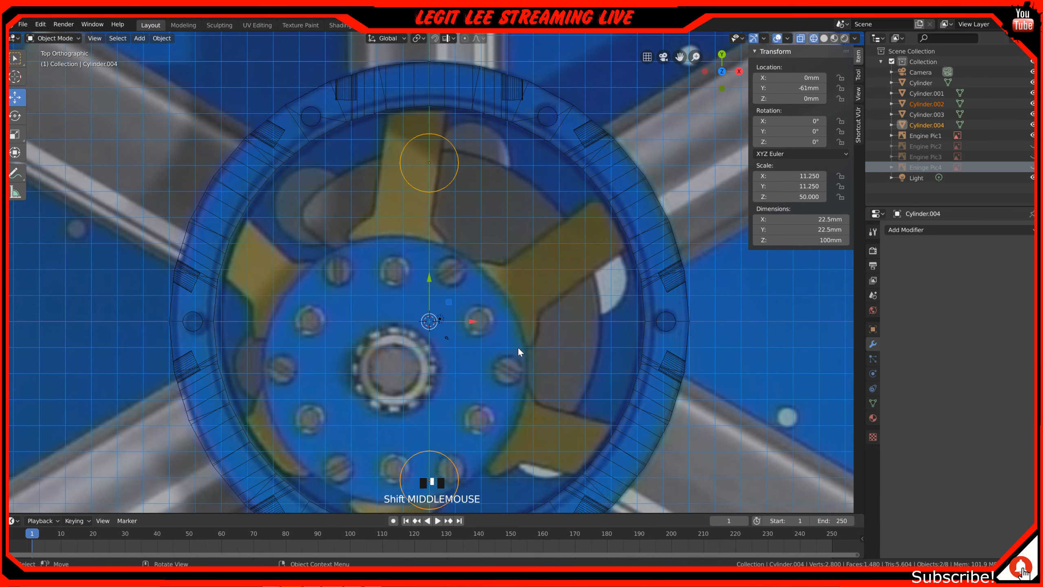
key("shift+d")
key("r")
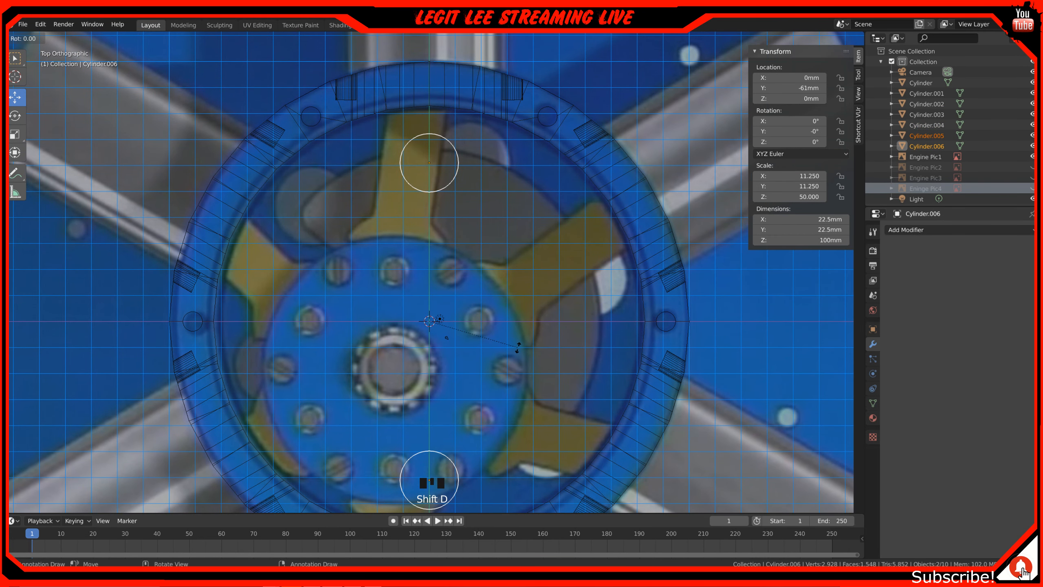
type("60")
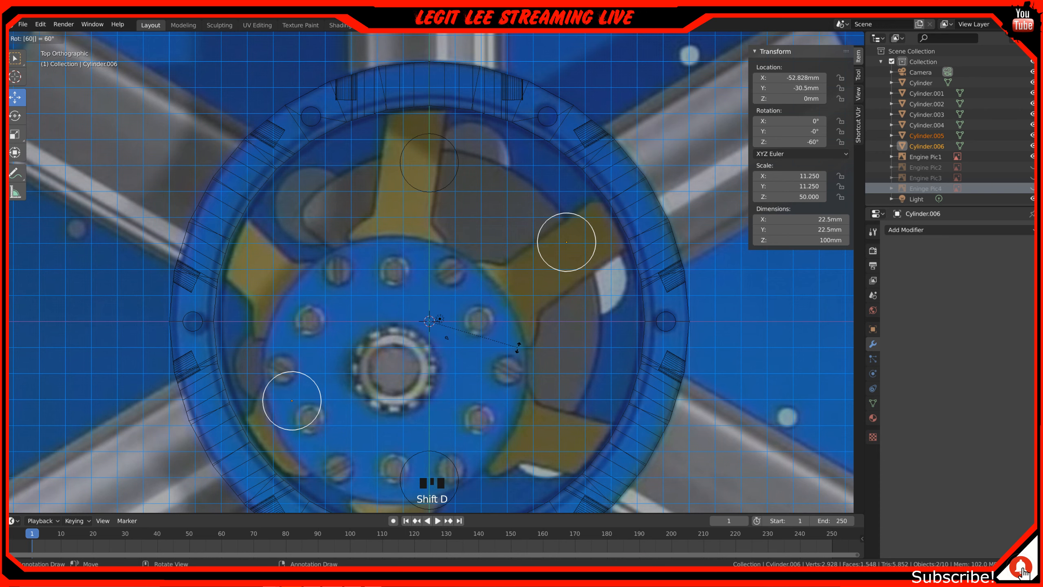
key("Return")
key("shift+r")
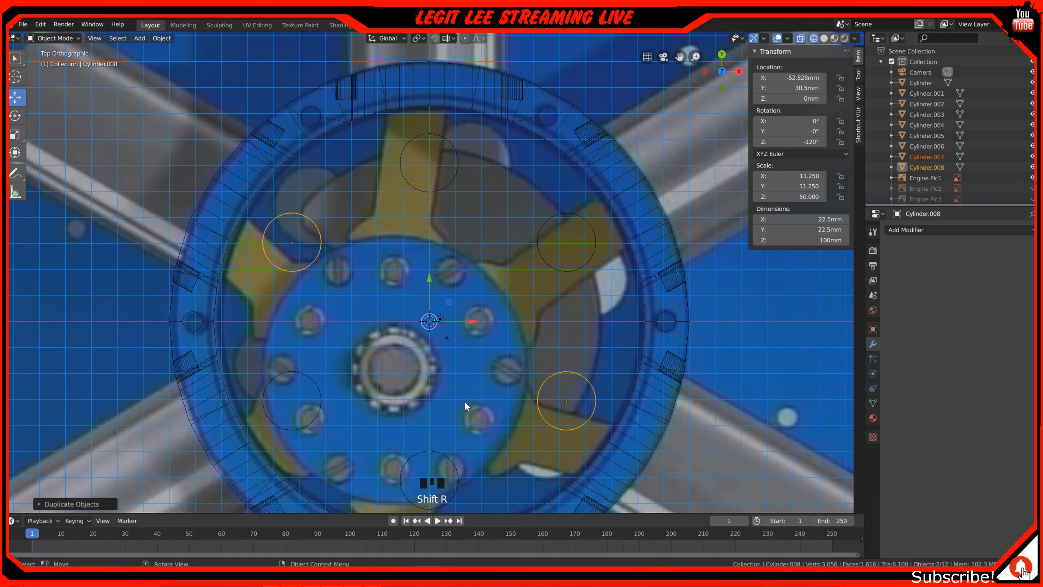
- Join the six evenly spaced cylinders inside the housing into one object
middle_click_drag(448, 412, 458, 287)
scroll(431, 244, "down", 2)
scroll(413, 222, "down", 1)
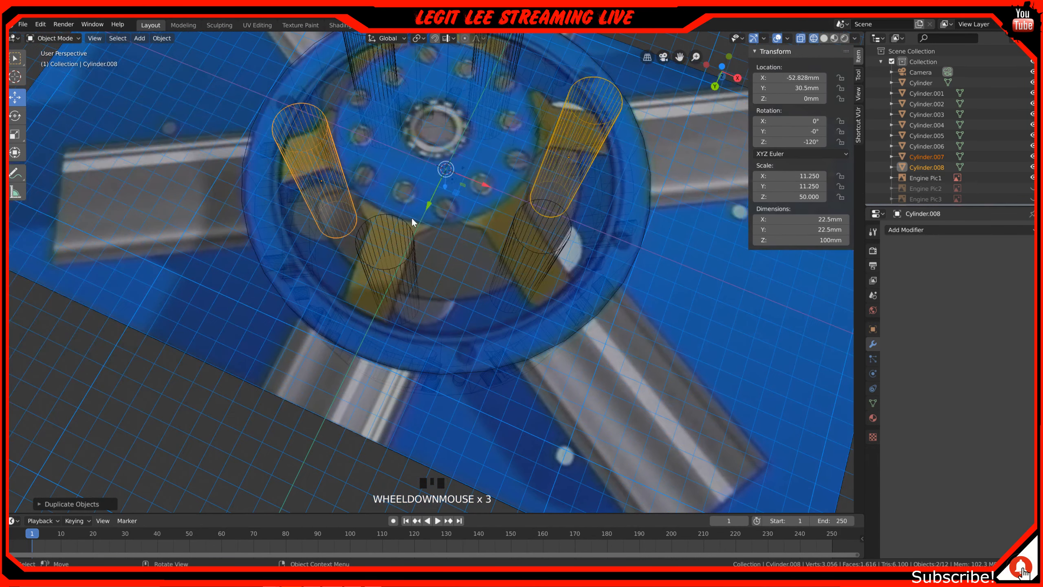
key("KP_1")
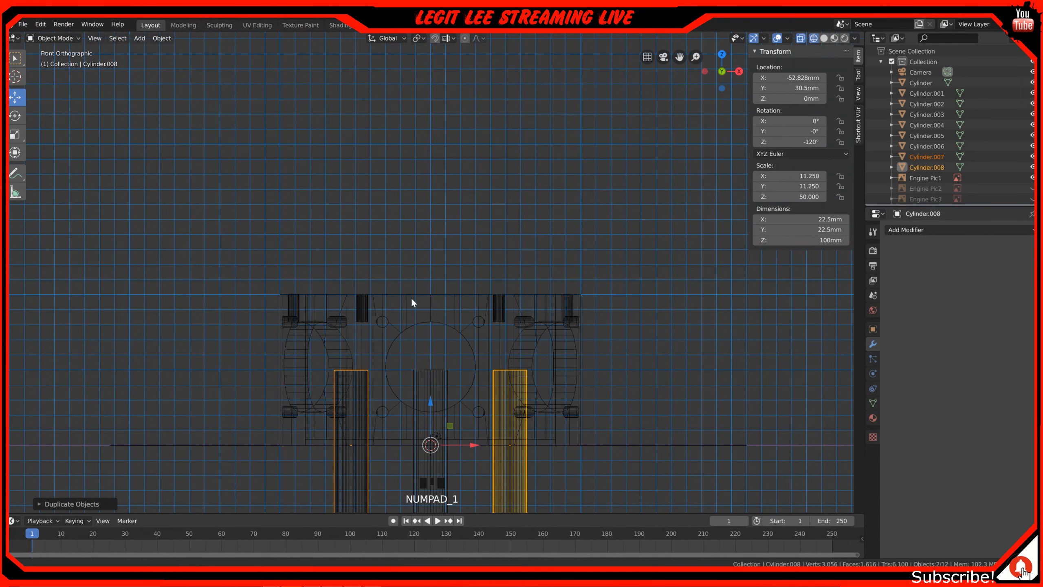
middle_click_drag(410, 297, 426, 211, "shift")
scroll(554, 343, "up", 3)
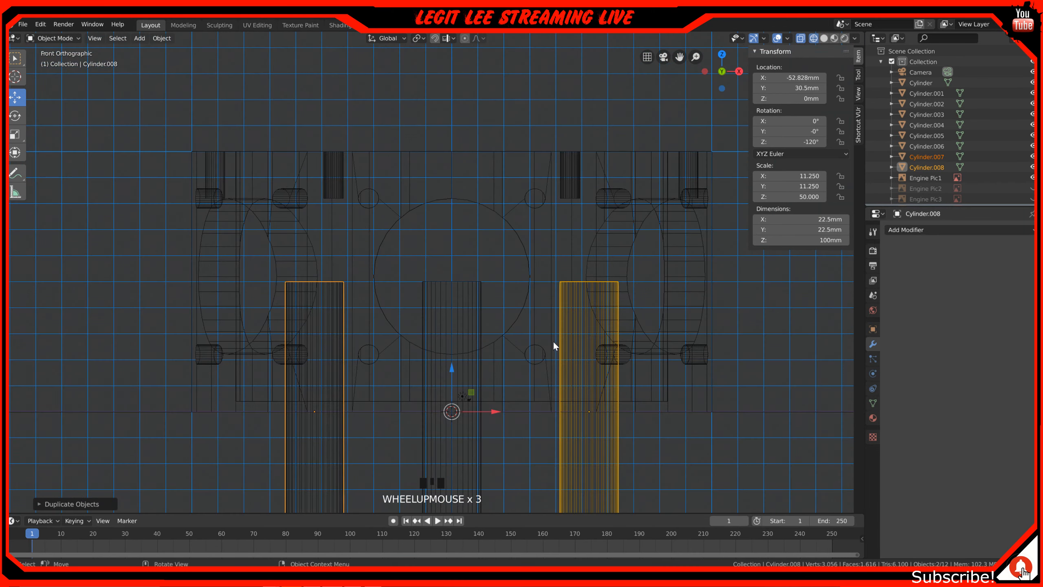
middle_click_drag(513, 341, 563, 335)
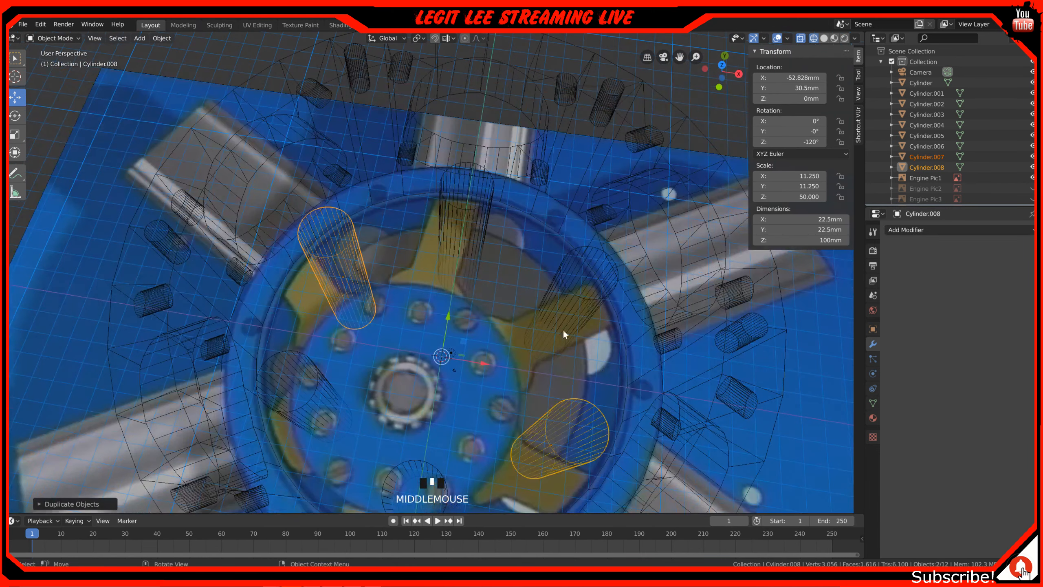
key("z")
left_click(576, 325)
left_click(564, 291, "shift")
left_click(457, 247, "shift")
left_click(403, 473, "shift")
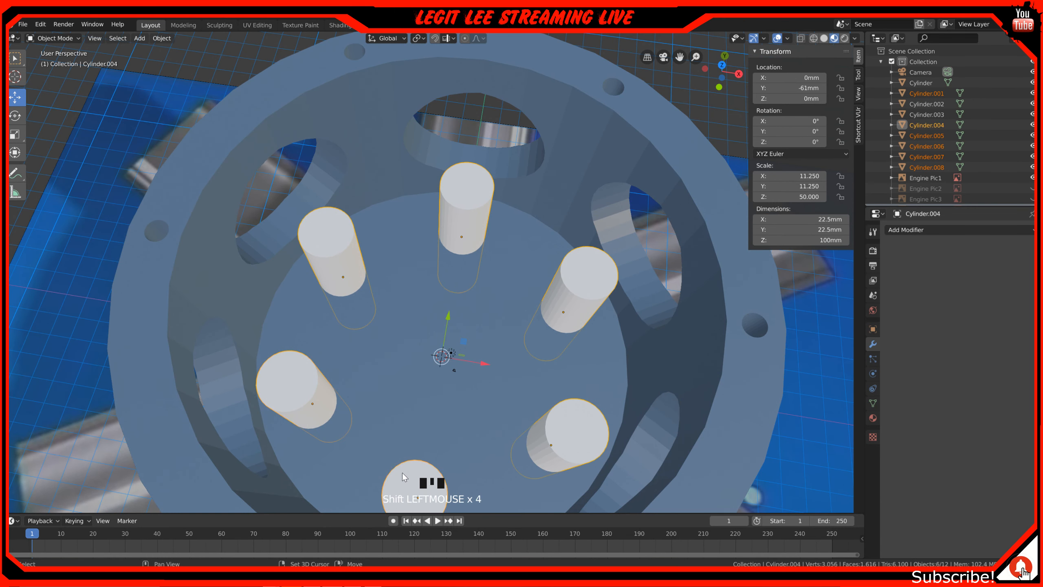
right_click(436, 399)
mouse_move(436, 400)
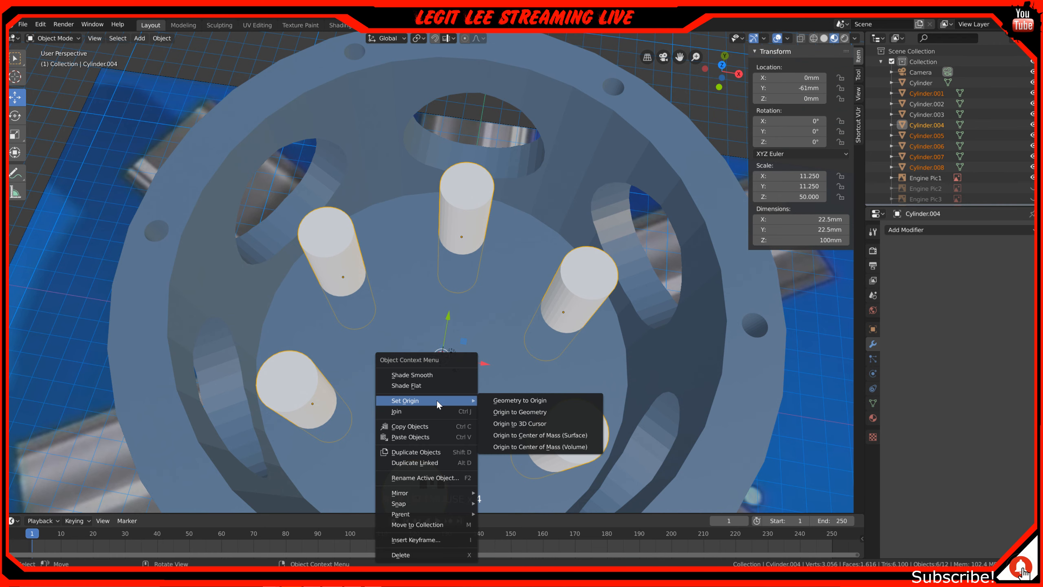
left_click(422, 410)
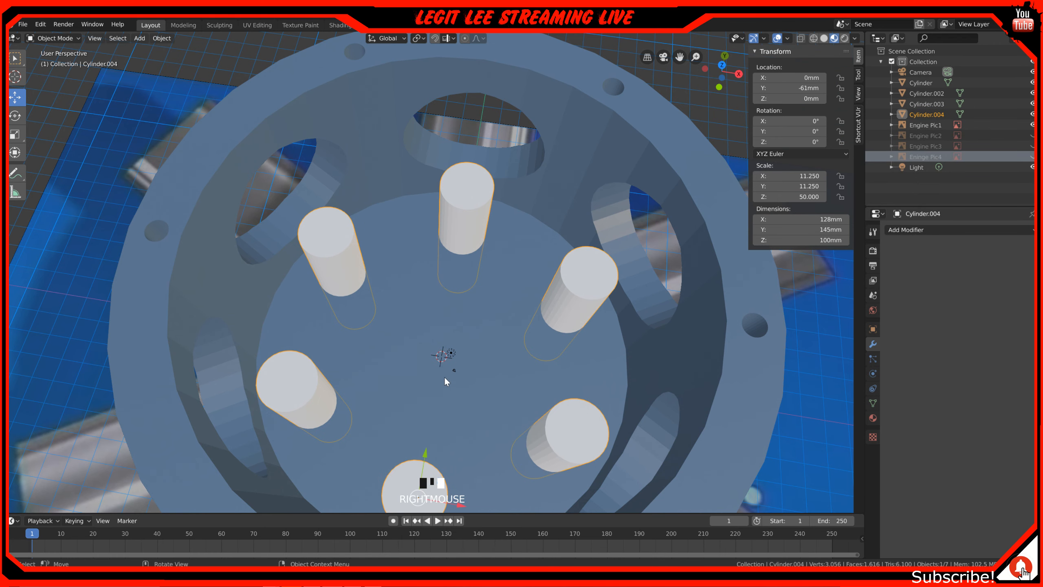
- Set the joined cylinders' origin to their center of mass by volume
key("KP_1")
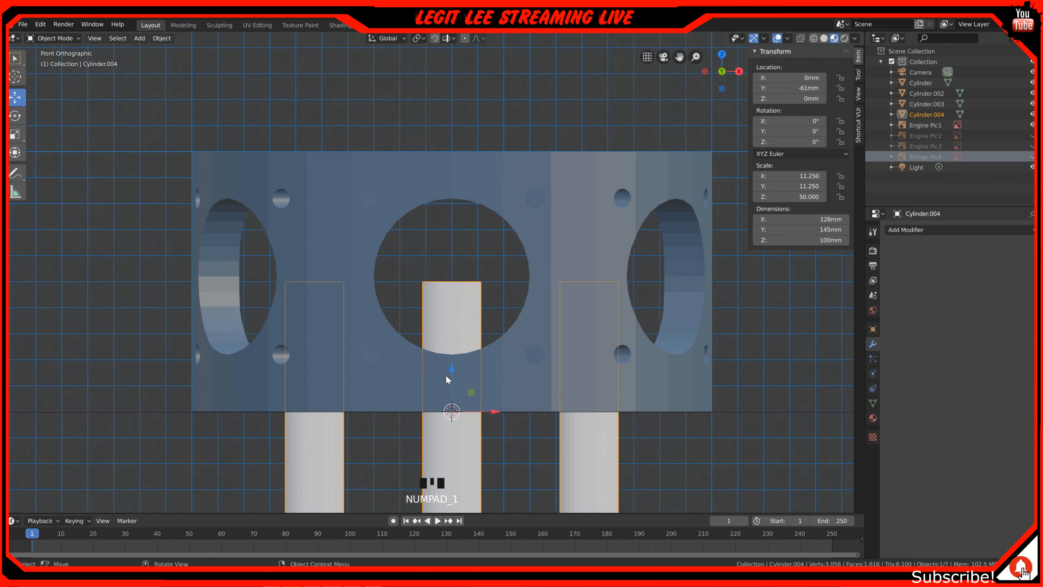
key("KP_7")
right_click(447, 377)
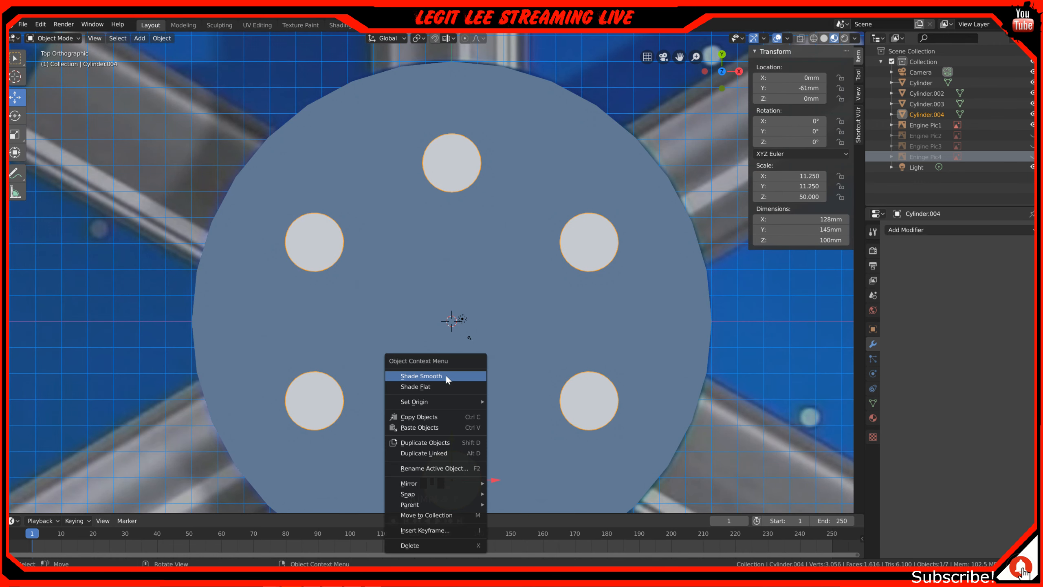
mouse_move(435, 402)
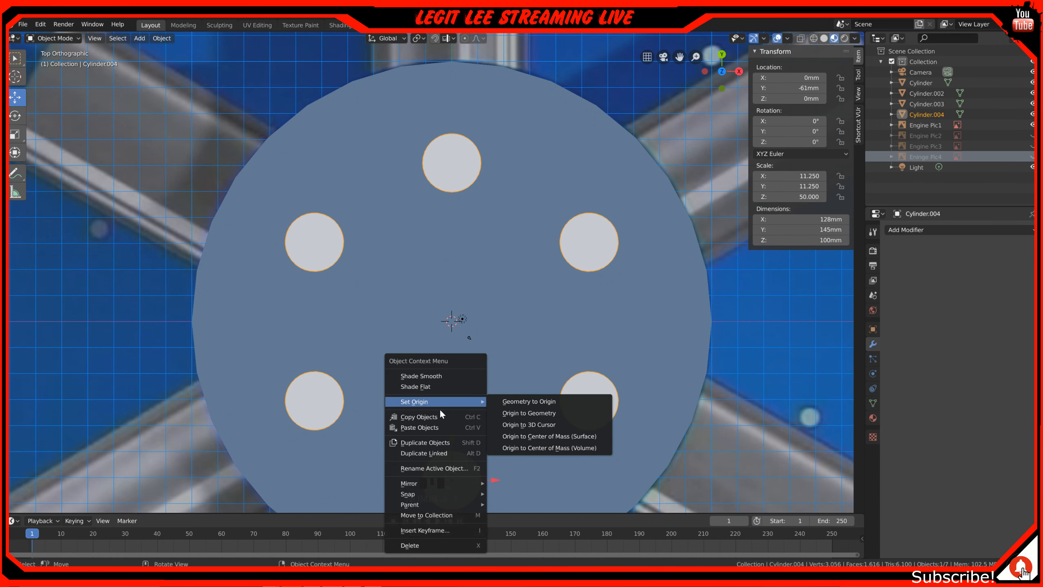
left_click(565, 448)
- Cut the six joined cylinders out of the ring housing with a Boolean modifier set to Difference, and apply it
middle_click_drag(564, 446, 540, 389)
scroll(550, 368, "down", 2)
left_click(534, 315)
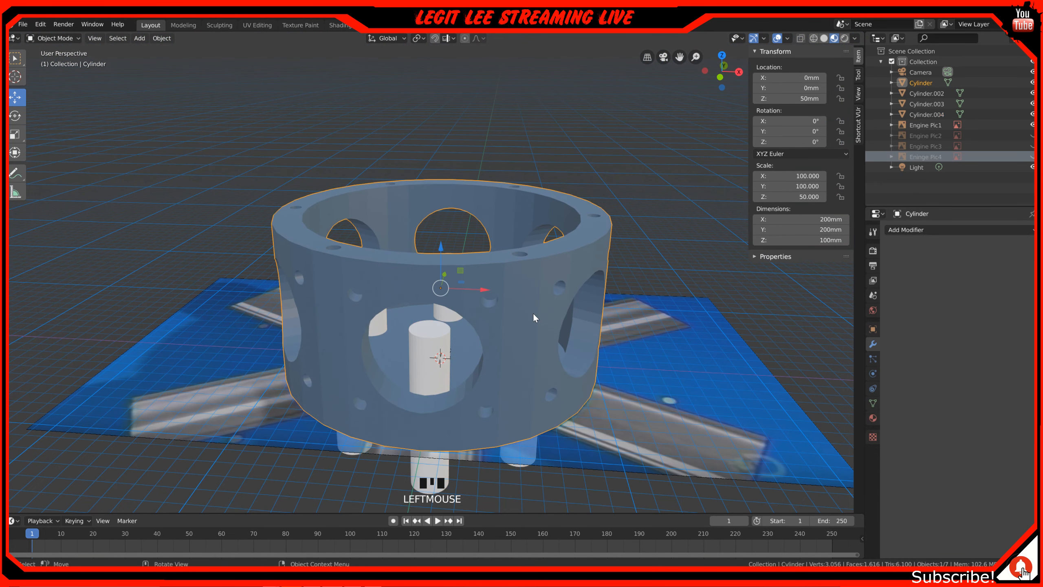
left_click(923, 230)
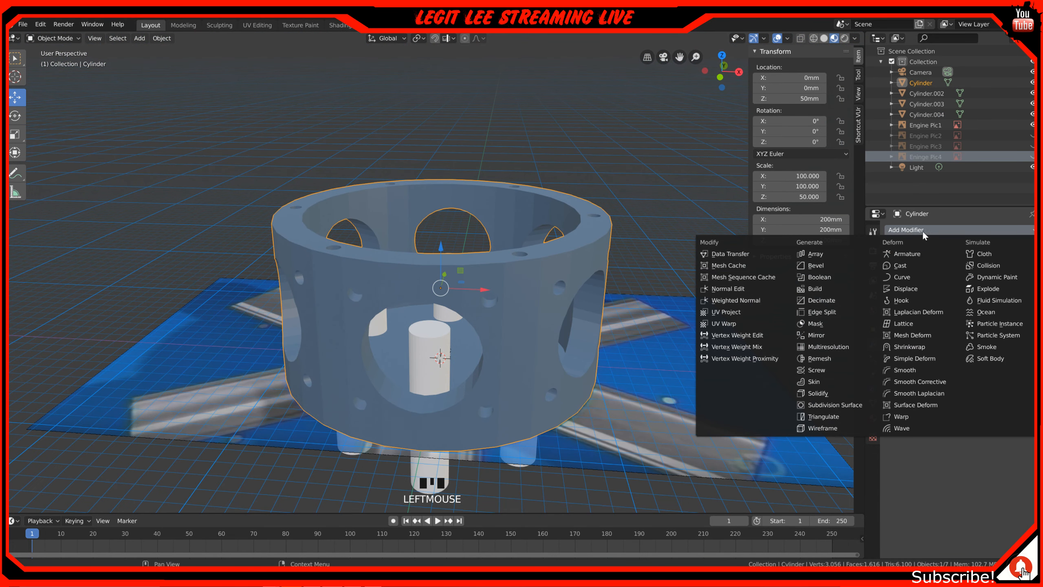
left_click(833, 276)
left_click(1030, 287)
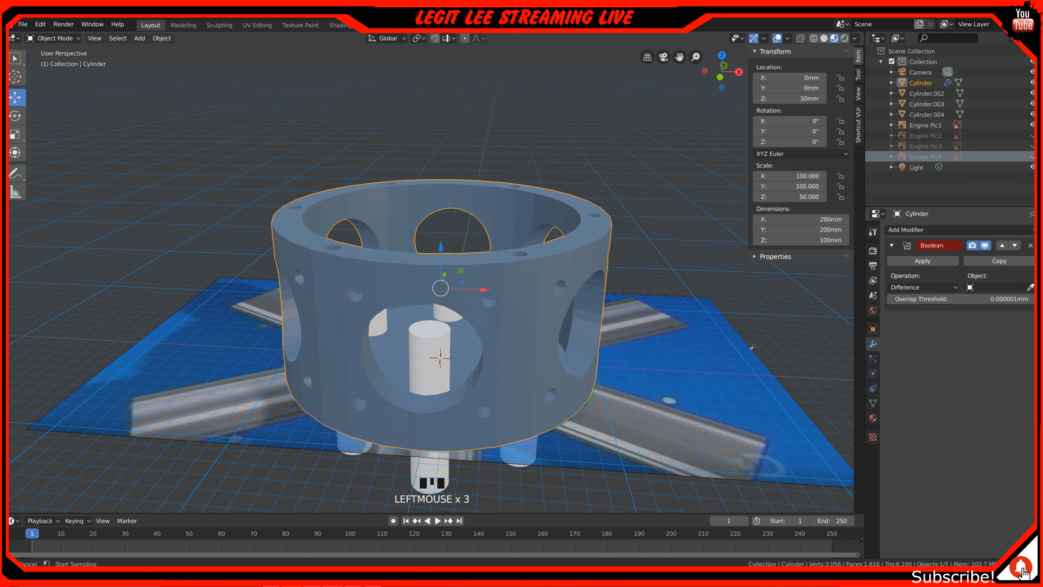
left_click(424, 458)
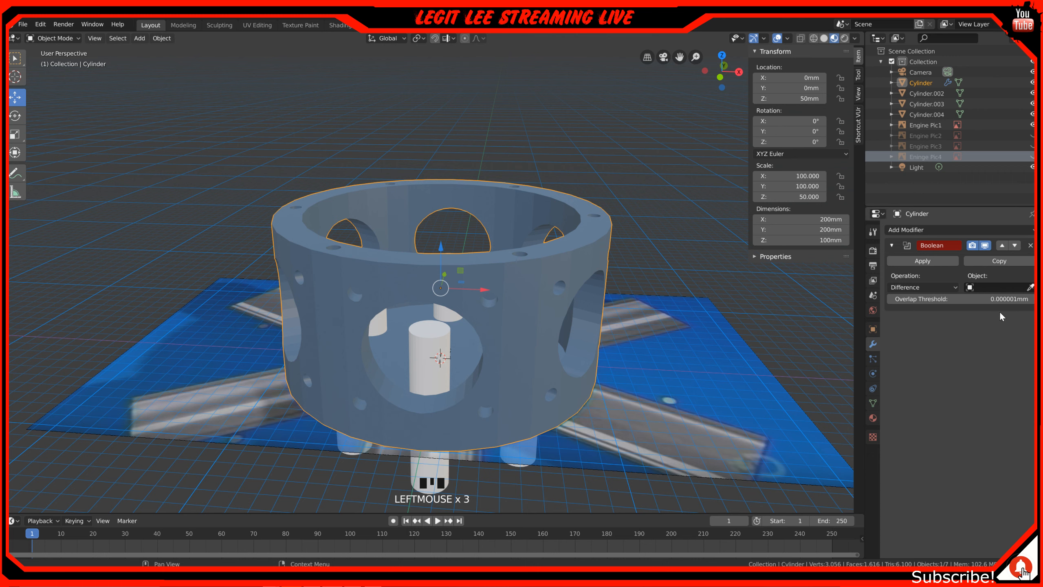
left_click(1030, 287)
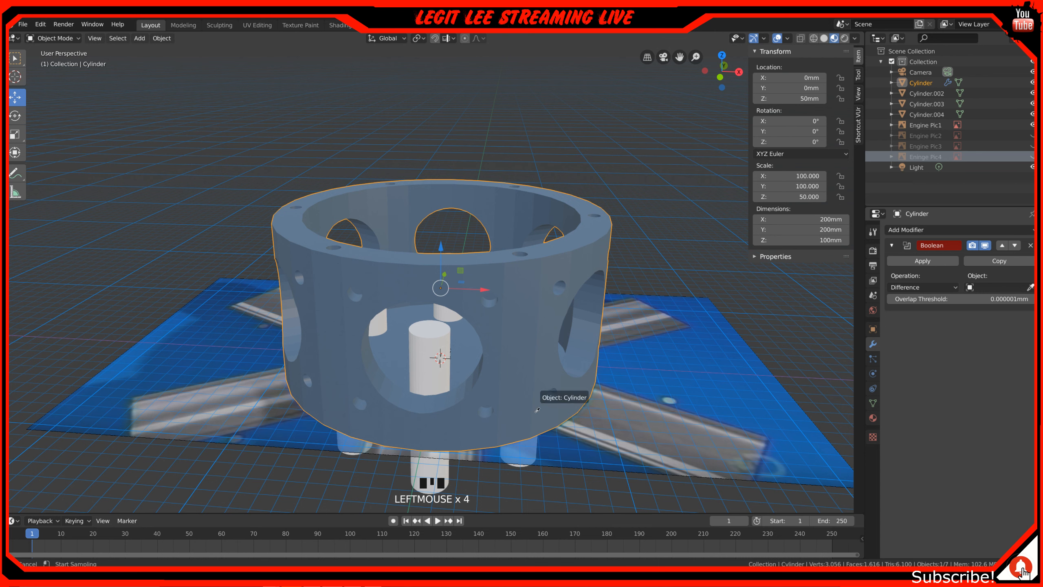
left_click(424, 468)
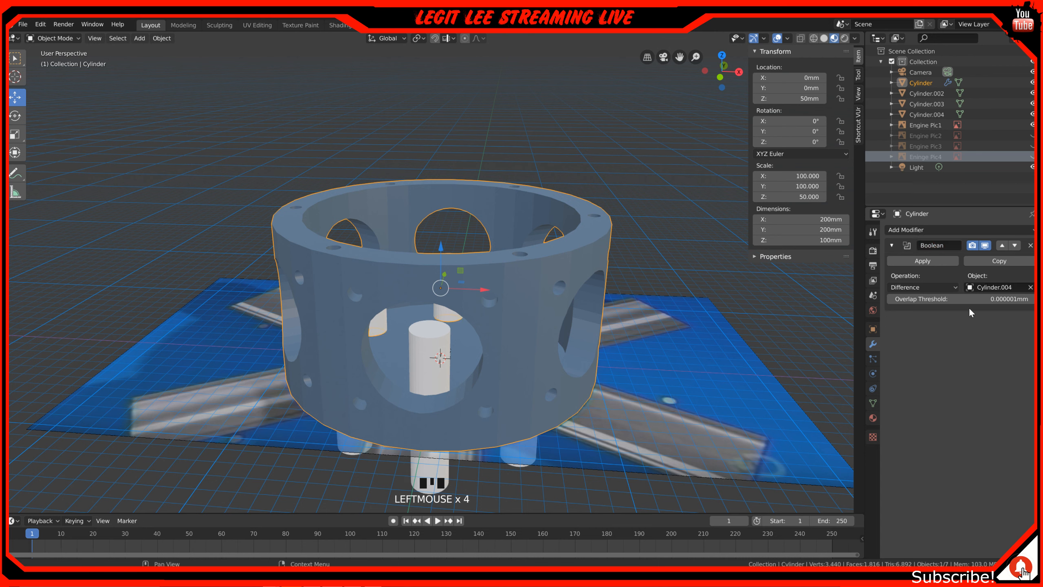
left_click(940, 260)
- Delete the six joined cylinders that served as the cutting object
left_click(486, 316)
left_click(425, 341)
key("x")
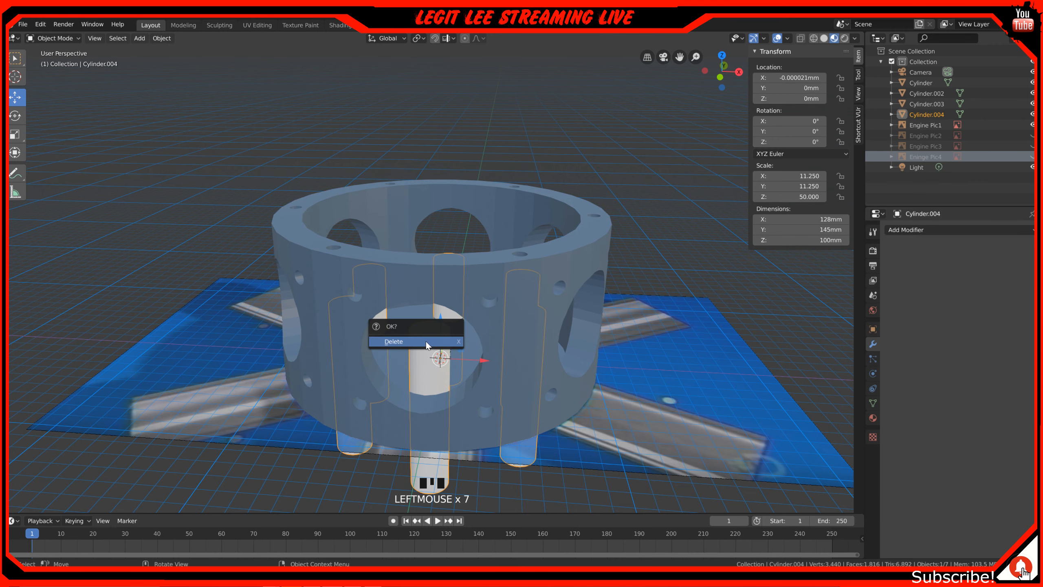
left_click(425, 340)
- Delete the two leftover single cylinders overlapping in the floor hole at Y 61 mm
middle_click_drag(516, 320, 507, 343)
left_click(461, 225)
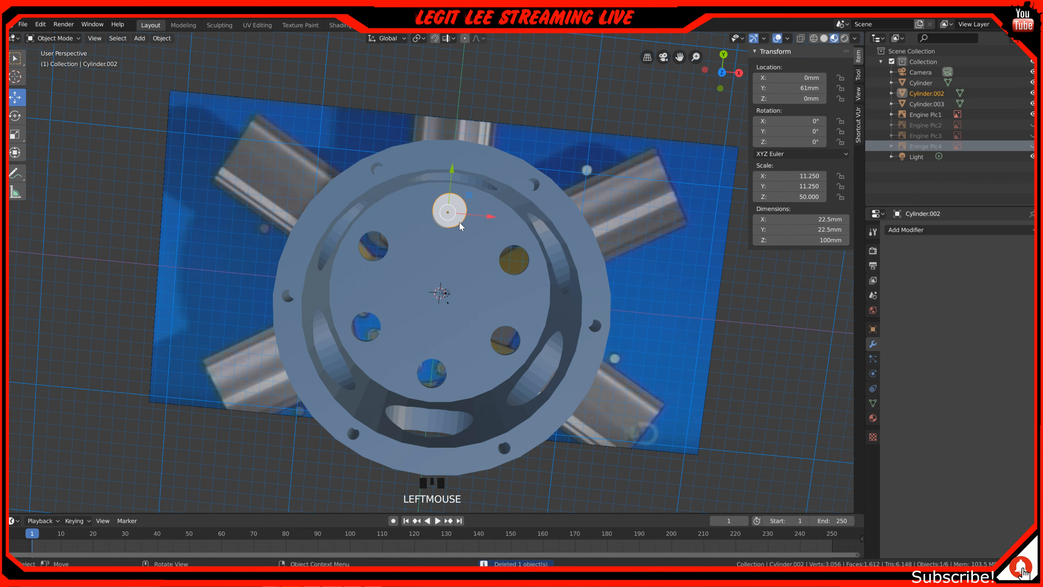
key("x")
left_click(460, 224)
key("x")
left_click(460, 224)
left_click(459, 224)
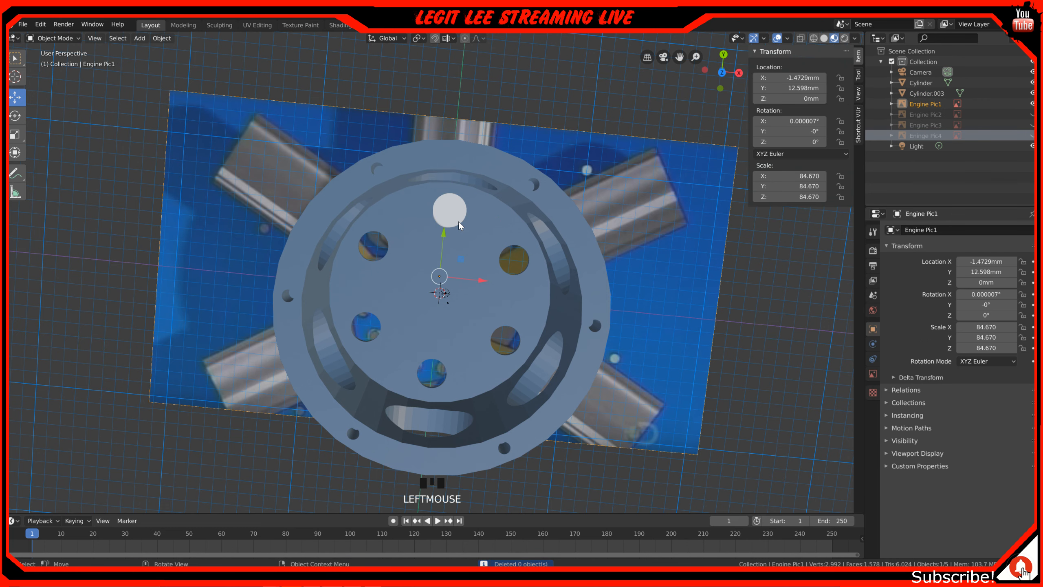
left_click(459, 226)
key("x")
left_click(460, 219)
- Show the fourth engine reference image and switch the viewport to wireframe shading
mouse_move(459, 273)
middle_mouse_down()
mouse_move(463, 246)
mouse_move(482, 235)
mouse_move(450, 270)
mouse_move(460, 244)
mouse_move(481, 229)
mouse_move(461, 260)
middle_mouse_up()
key("KP_1")
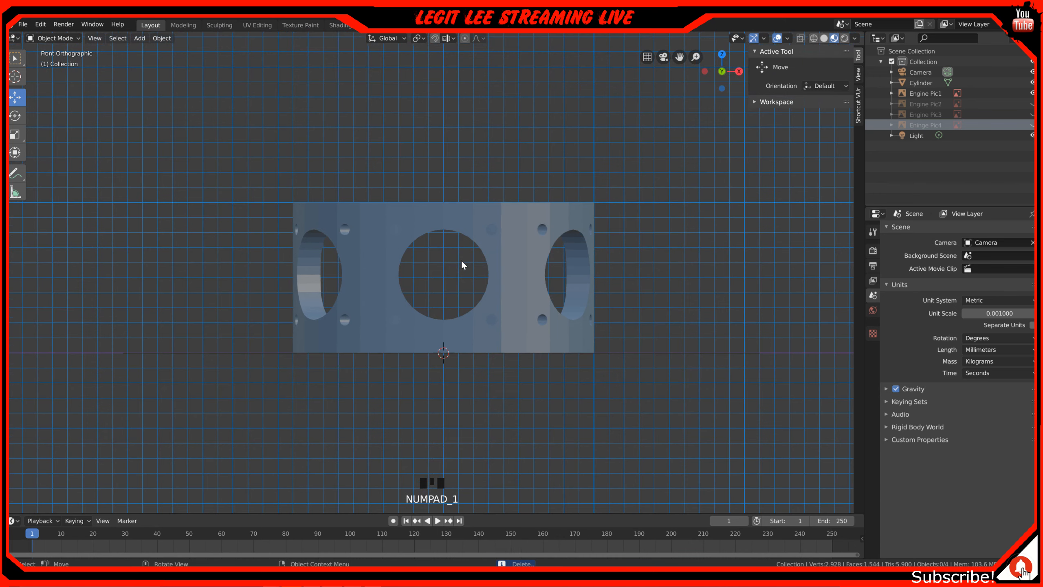
key("KP_7")
middle_click_drag(520, 312, 517, 295)
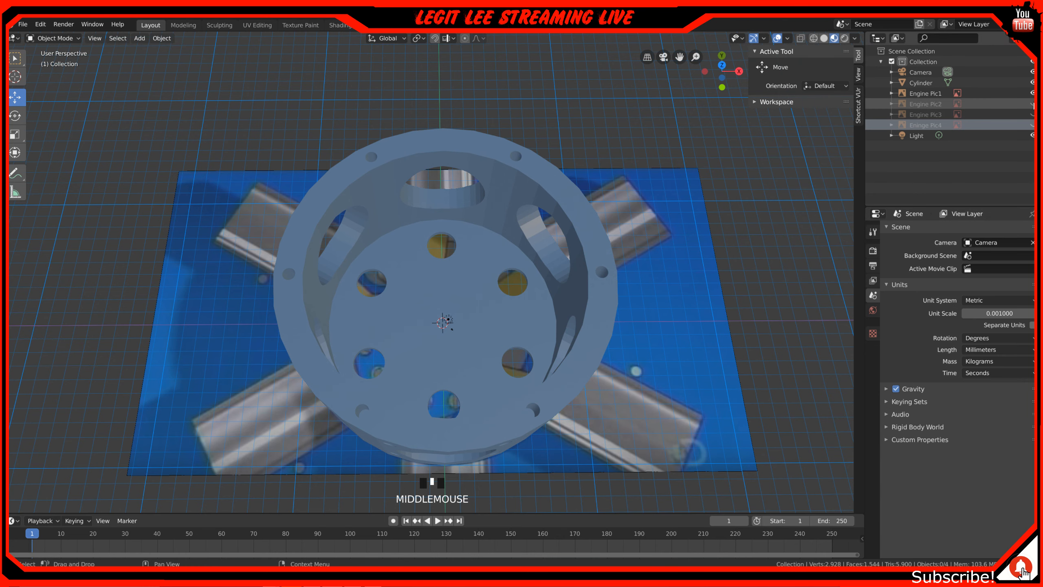
left_click(1032, 125)
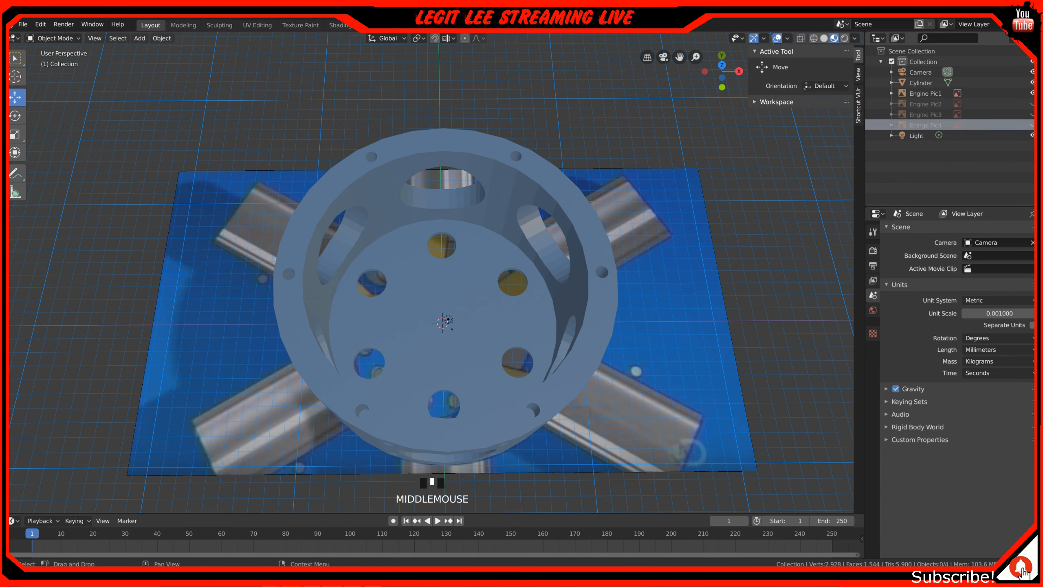
middle_click_drag(587, 294, 591, 301)
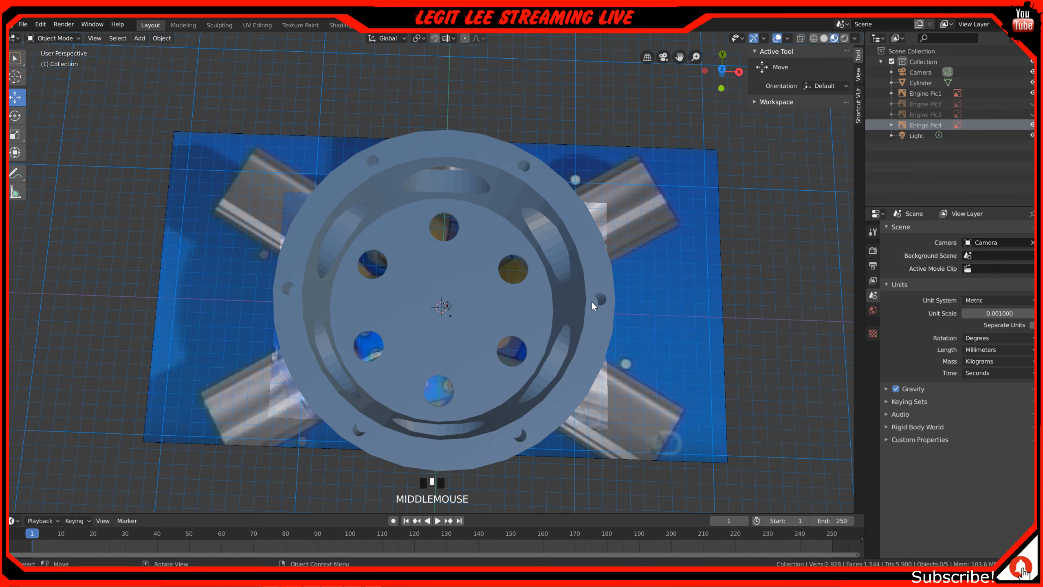
key("z")
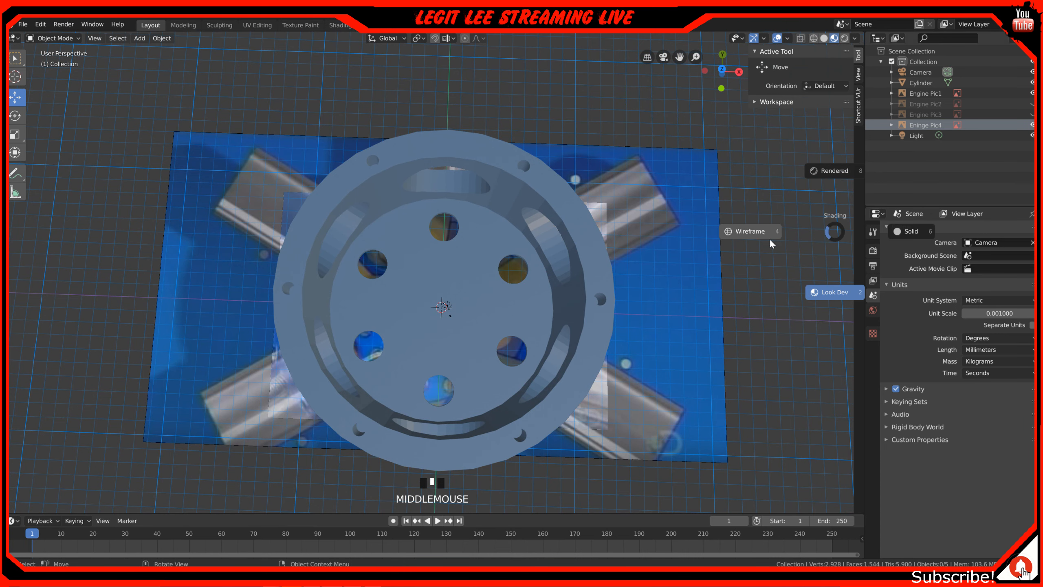
- Compare the wireframe housing with the fourth reference image alone, and switch back to showing only Engine Pic1
left_click(1032, 93)
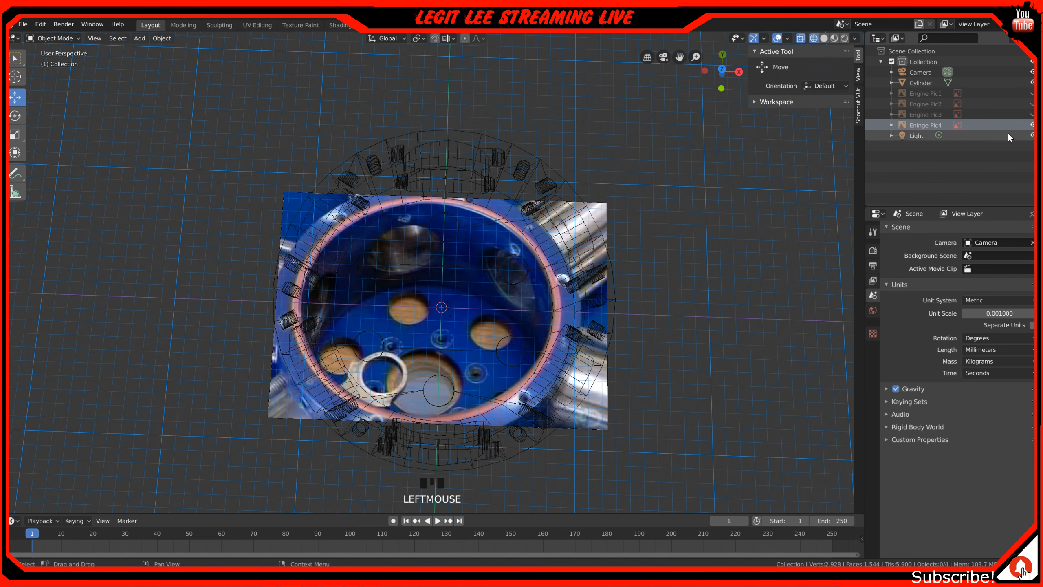
left_click(1032, 94)
left_click(1031, 93)
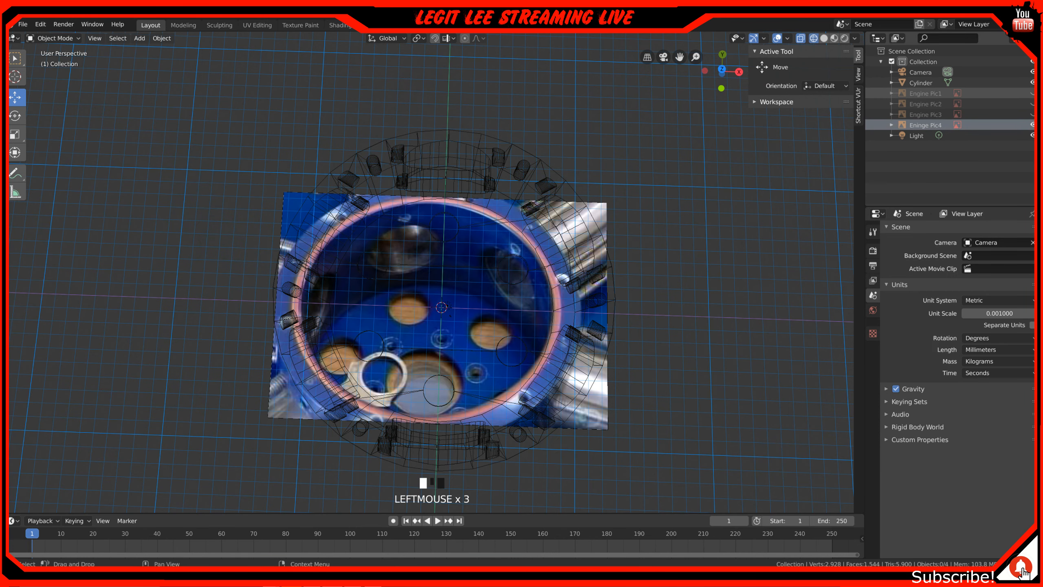
left_click(1032, 125)
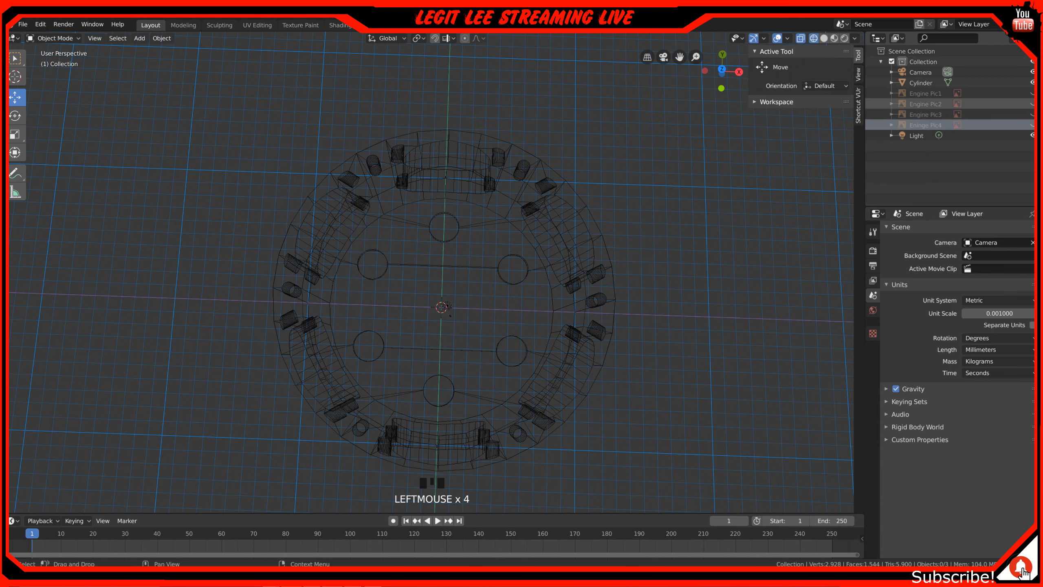
left_click(1032, 93)
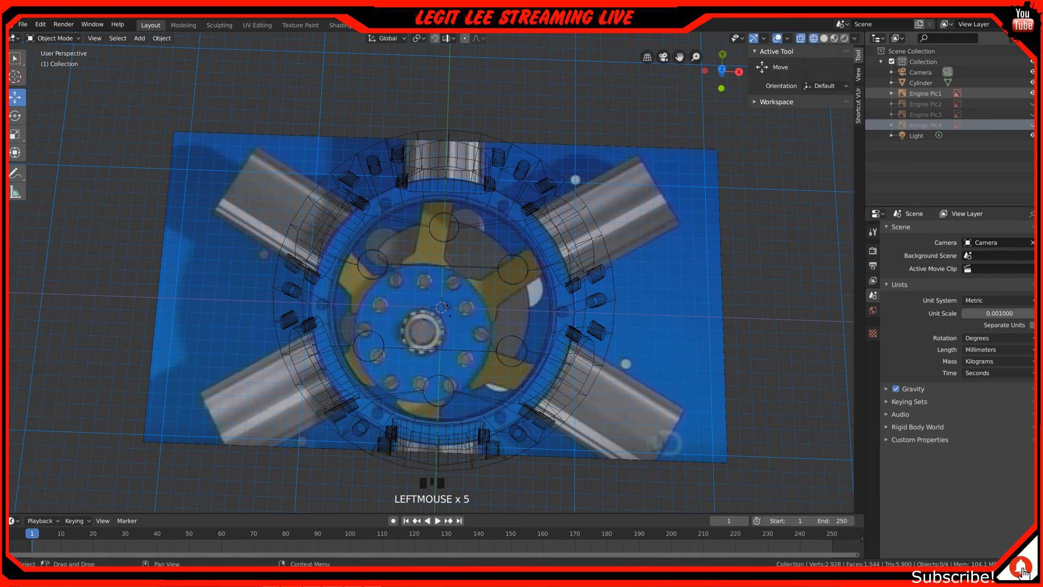
- Add a cylinder at the ring's center in top view, with dimensions X 7.5 mm, Y 7.5 mm and Z 100 mm
key("KP_7")
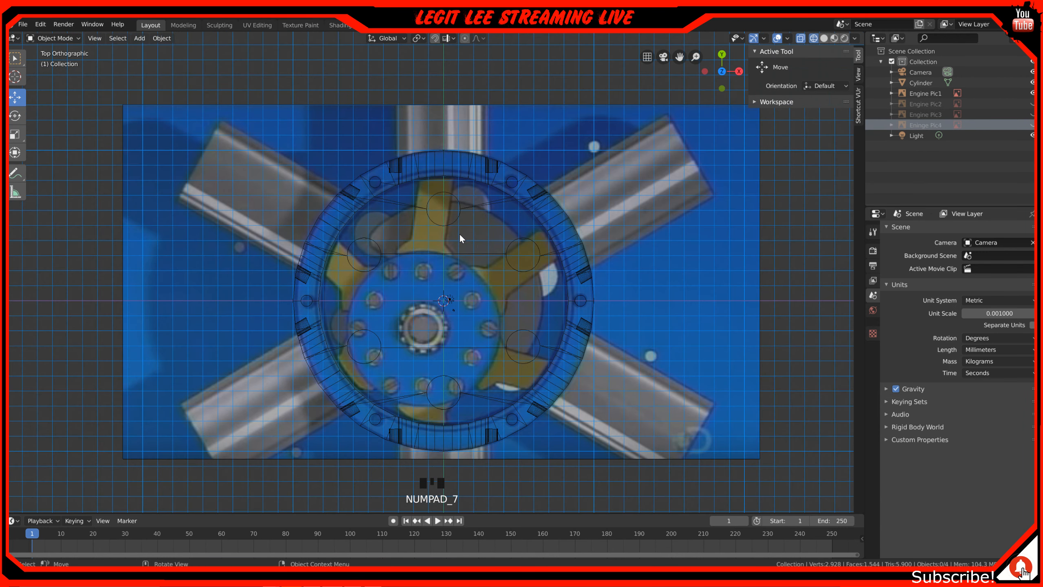
scroll(453, 275, "up", 1)
scroll(453, 277, "up", 1)
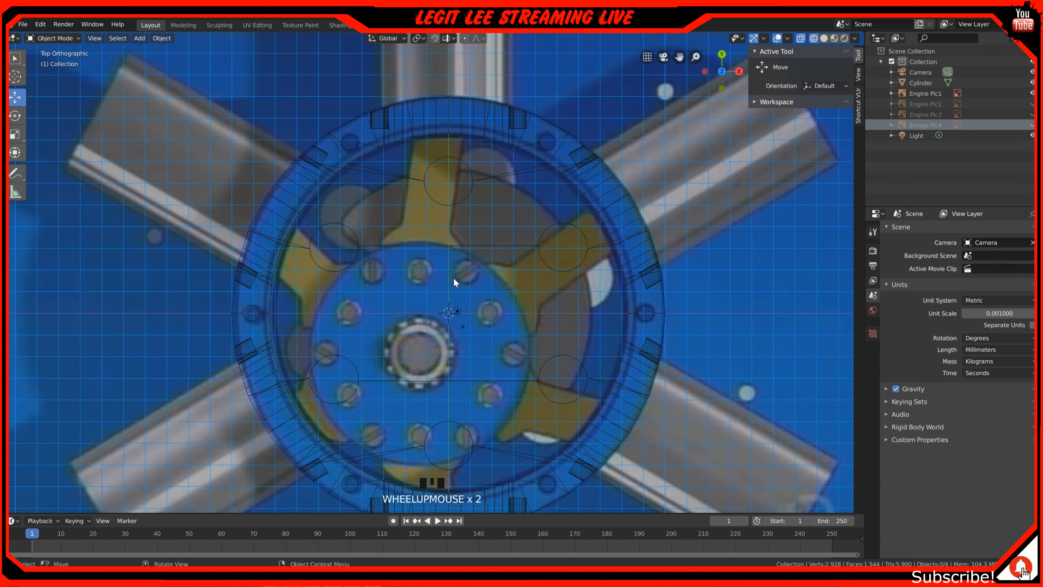
key("shift+a")
mouse_move(477, 300)
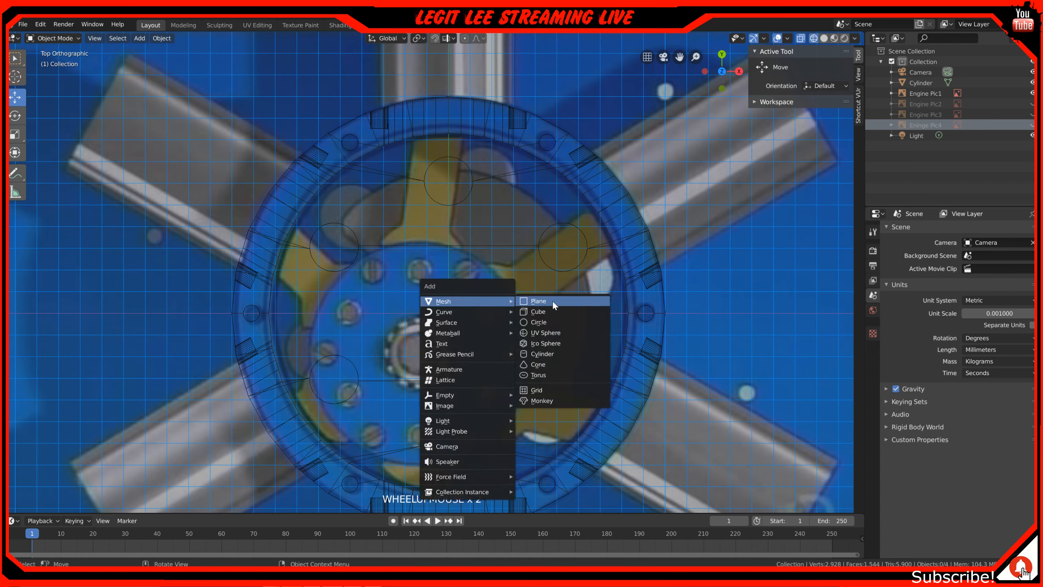
left_click(542, 353)
double_click(823, 220)
type("7.5")
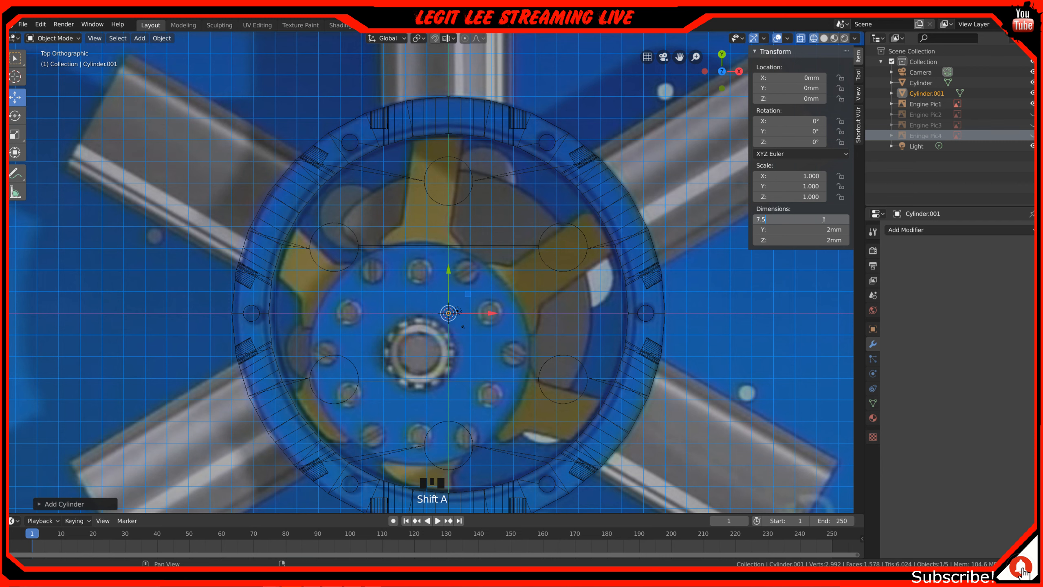
key("Tab")
type("7.5")
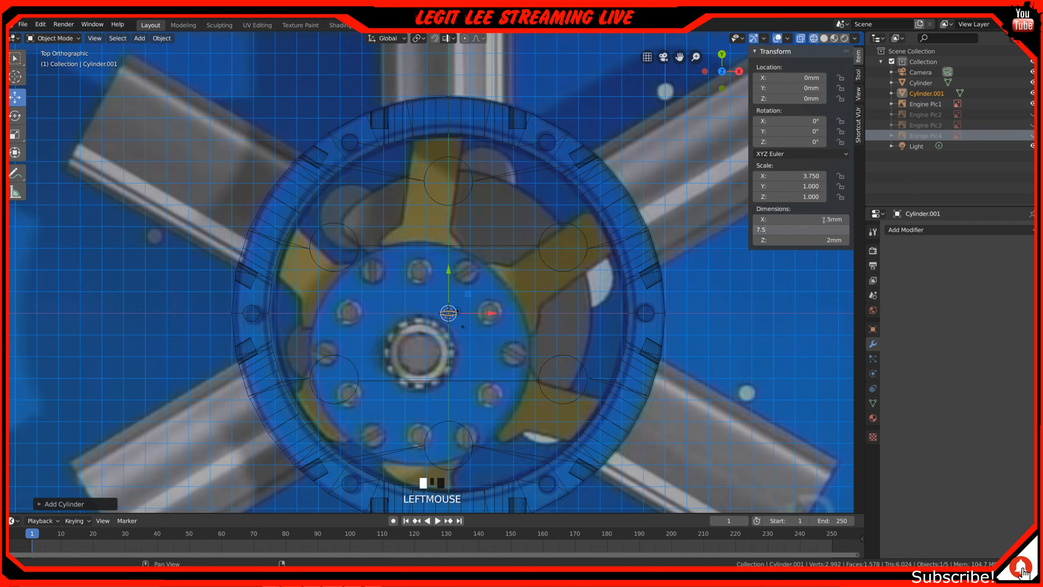
key("Tab")
type("1")
key("Return")
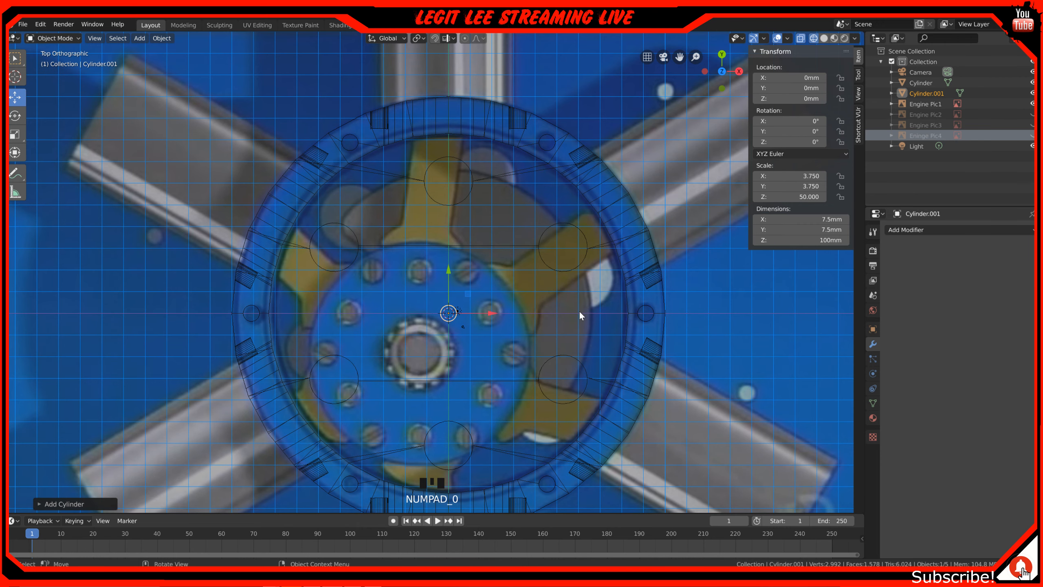
- Hide the Engine Pic1 reference image and show the fourth engine image in its place
scroll(460, 310, "up", 1)
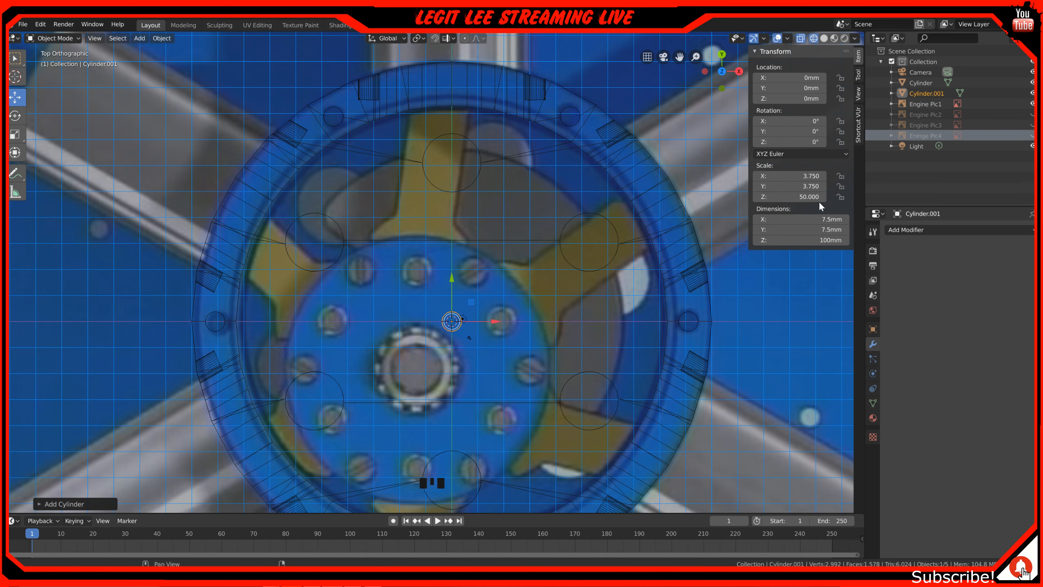
left_click(1032, 104)
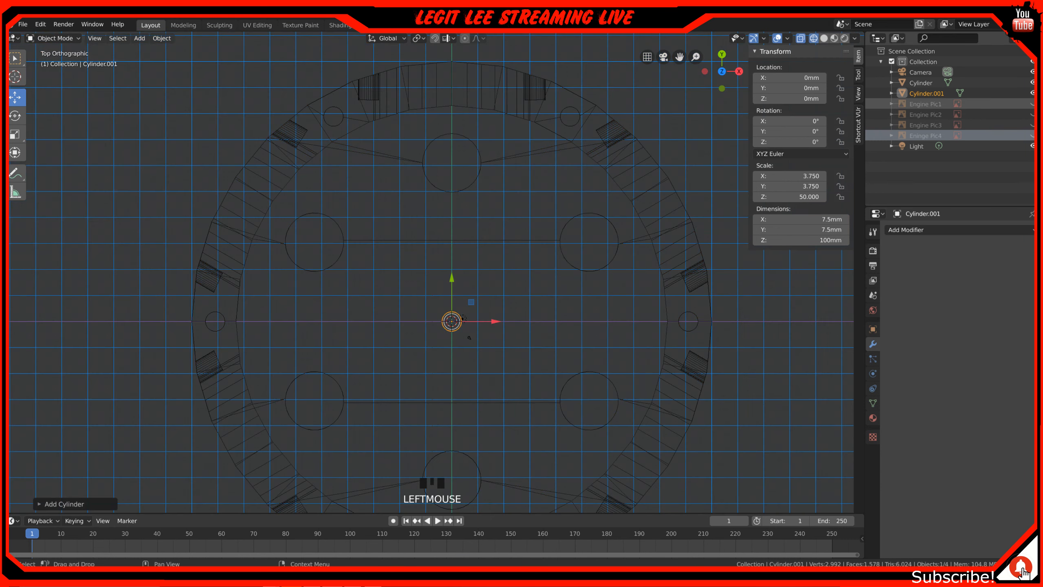
left_click(1032, 136)
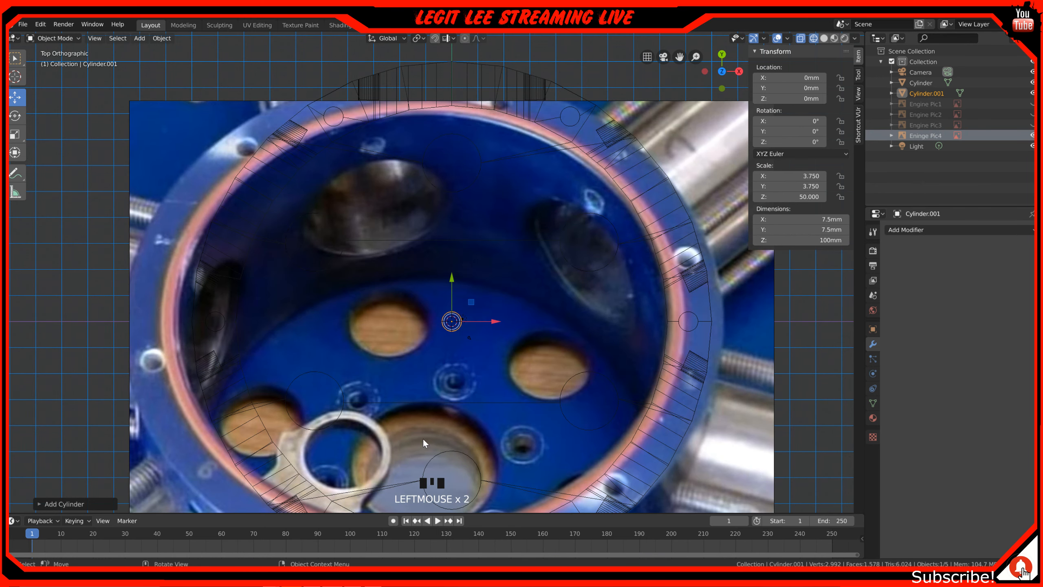
scroll(424, 442, "down", 2)
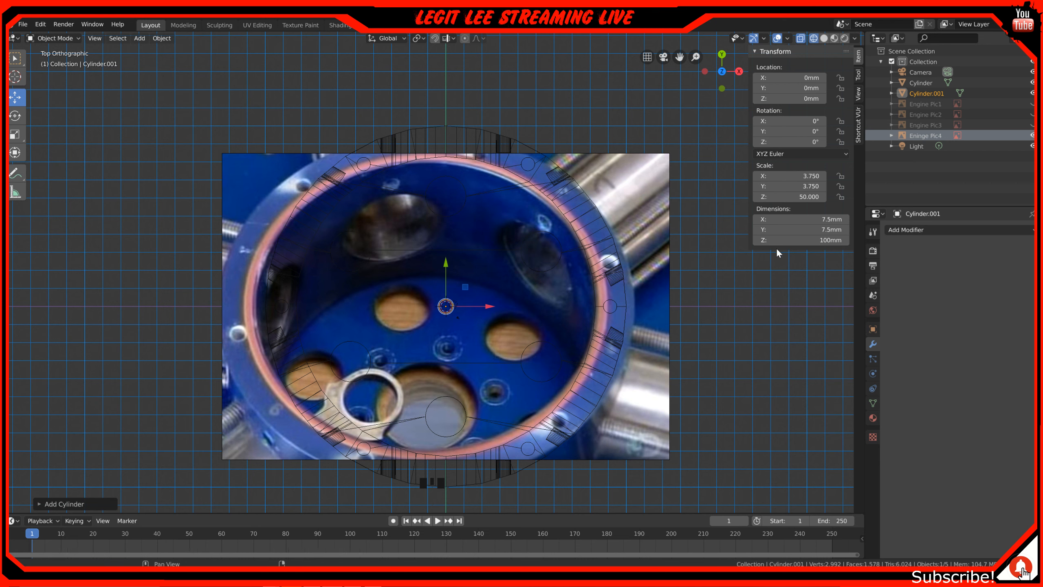
- Set the central cylinder's X and Y dimensions to 60 mm, keeping its 100 mm height
left_click(816, 217)
type("60")
key("Tab")
type("60")
key("Tab")
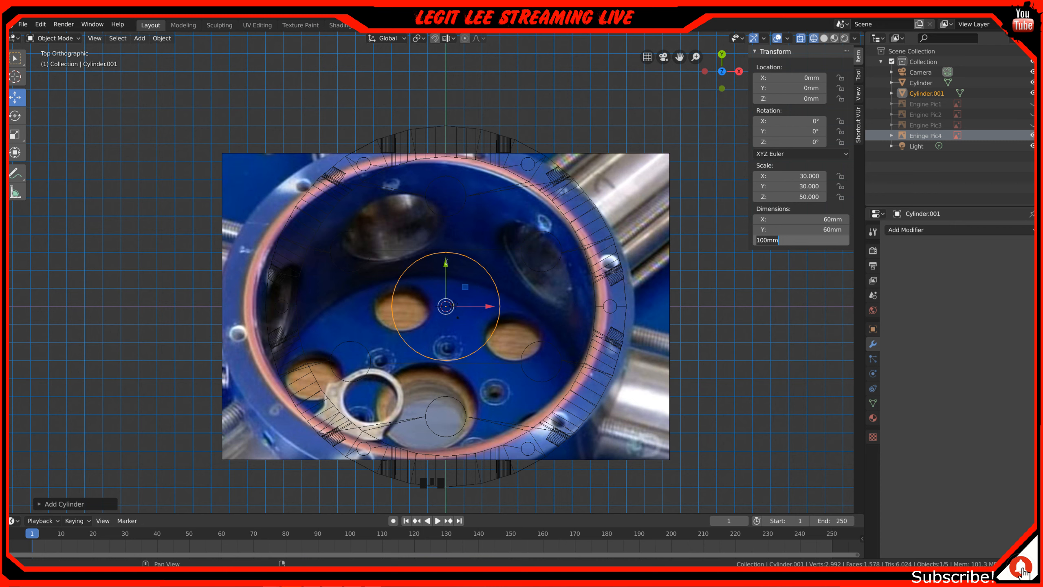
key("Return")
- Try moving the 60 mm cylinder along Y to -50 mm, and undo the move
left_click_drag(447, 262, 439, 362, "ctrl")
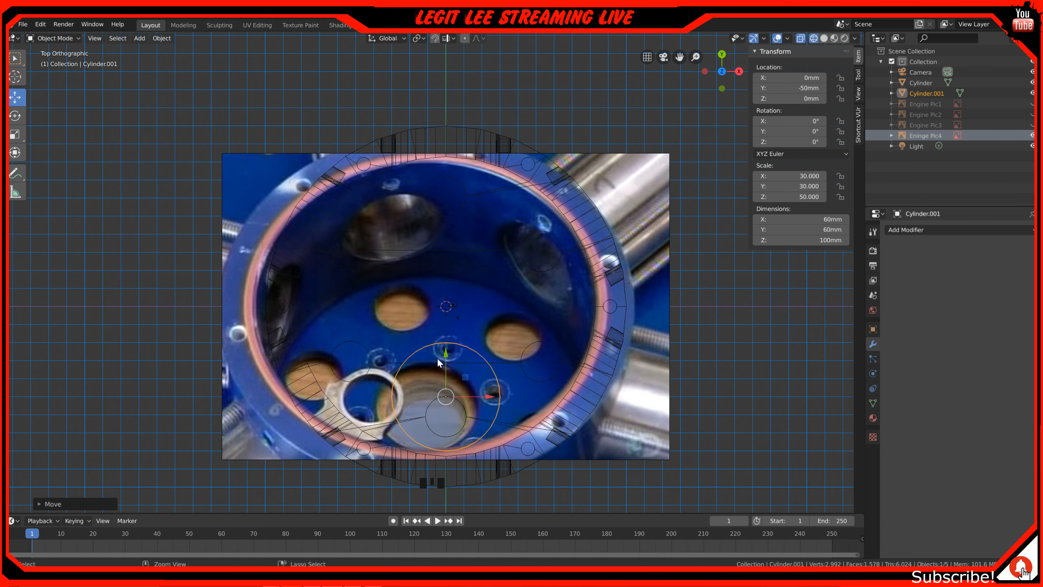
key("ctrl+z")
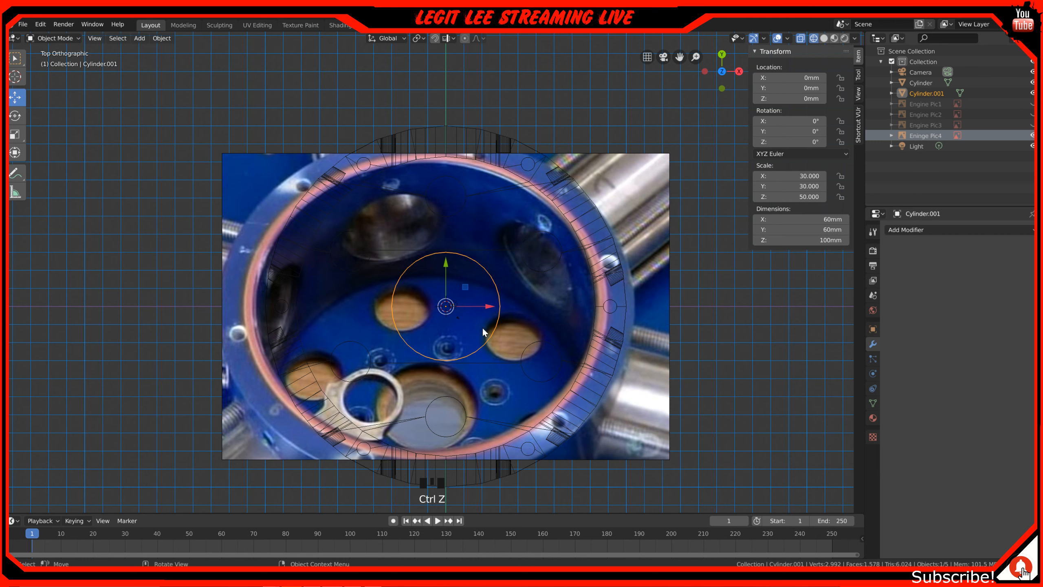
- Try the central cylinder's X dimension at 40 mm, and set it back to 60 mm
left_click(811, 220)
type("40")
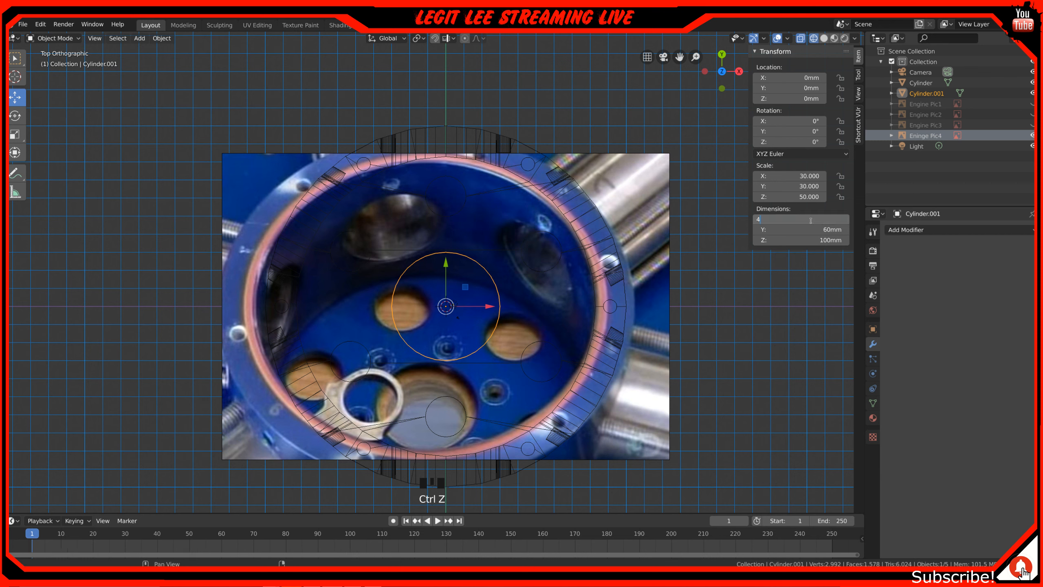
key("Tab")
type("40")
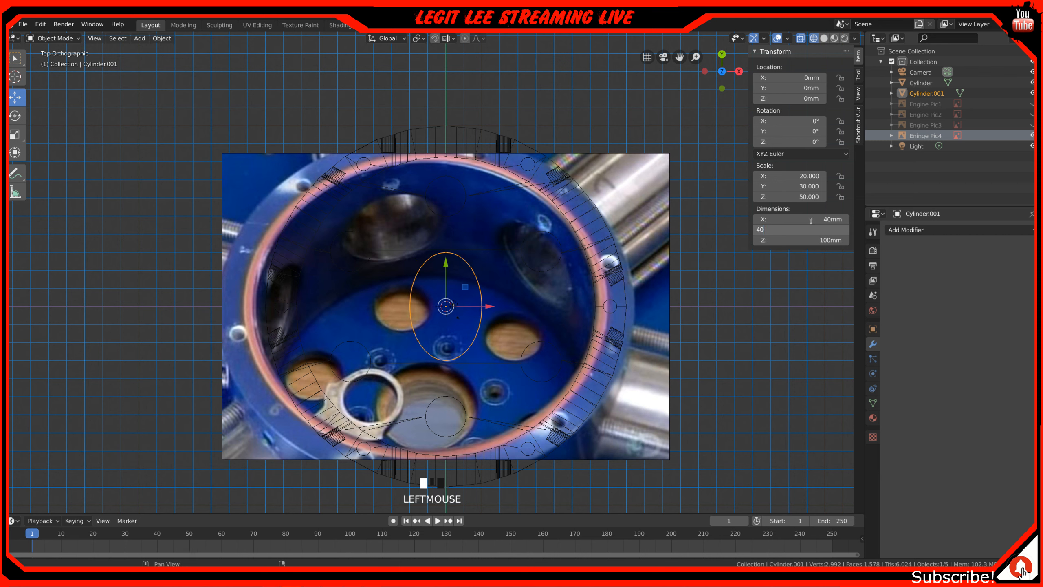
key("Escape")
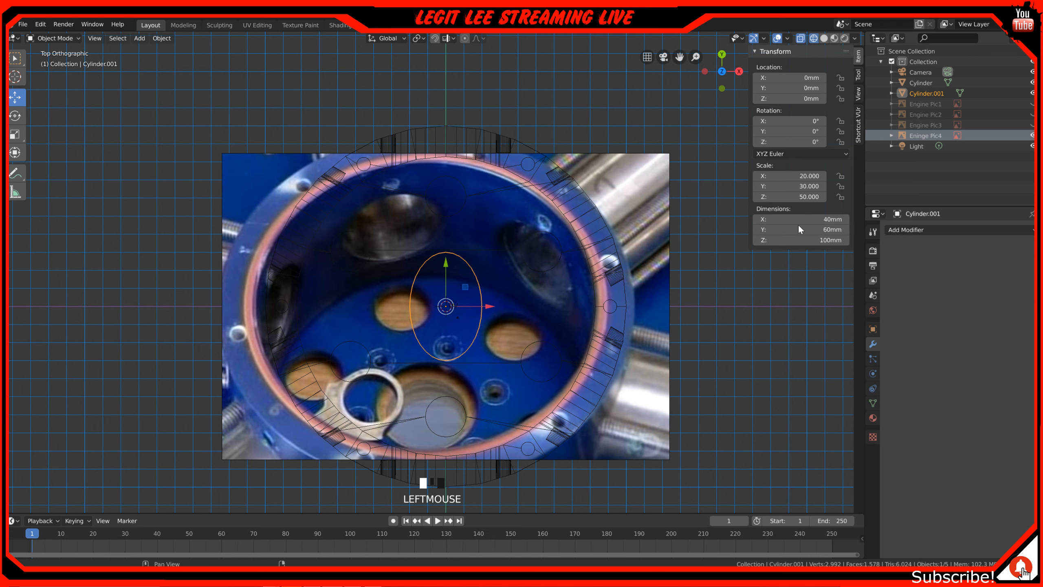
left_click(834, 217)
type("60")
left_click(678, 233)
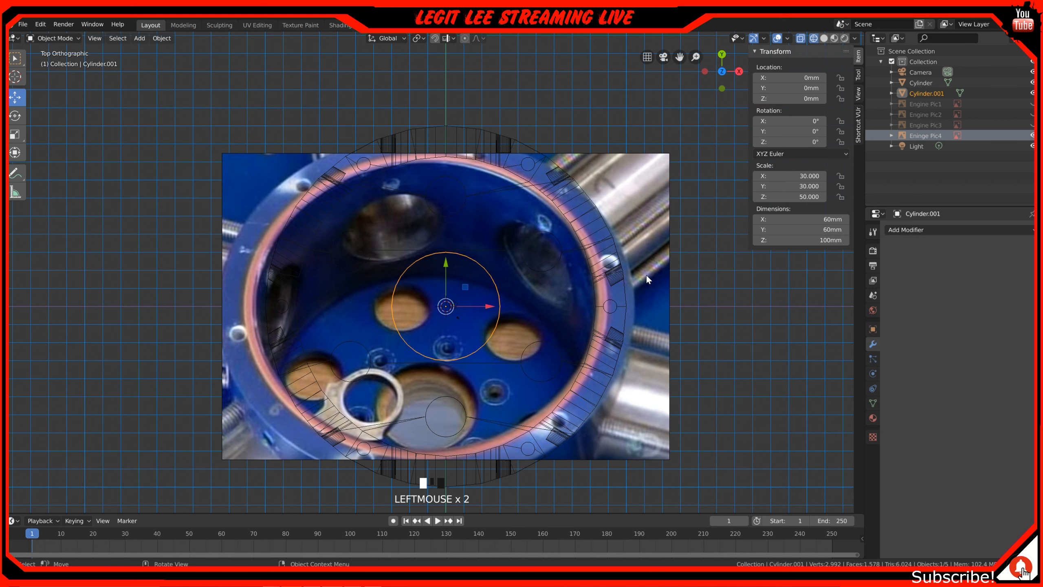
- Hide the fourth engine image and show the Engine Pic1 reference image in its place
left_click(657, 254)
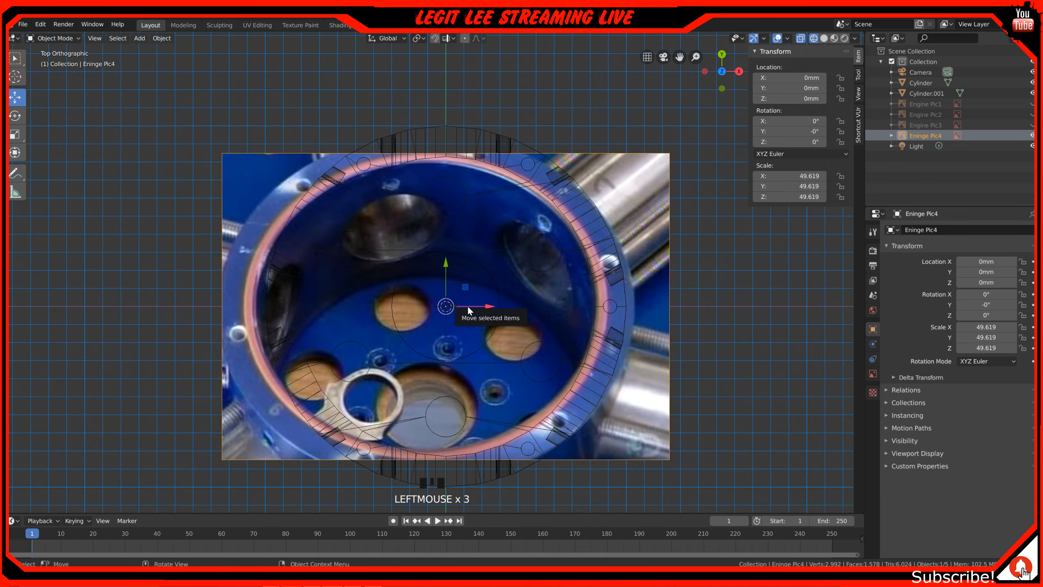
mouse_move(386, 366)
middle_mouse_down()
mouse_move(393, 291)
mouse_move(376, 352)
mouse_move(385, 367)
mouse_move(393, 360)
middle_mouse_up()
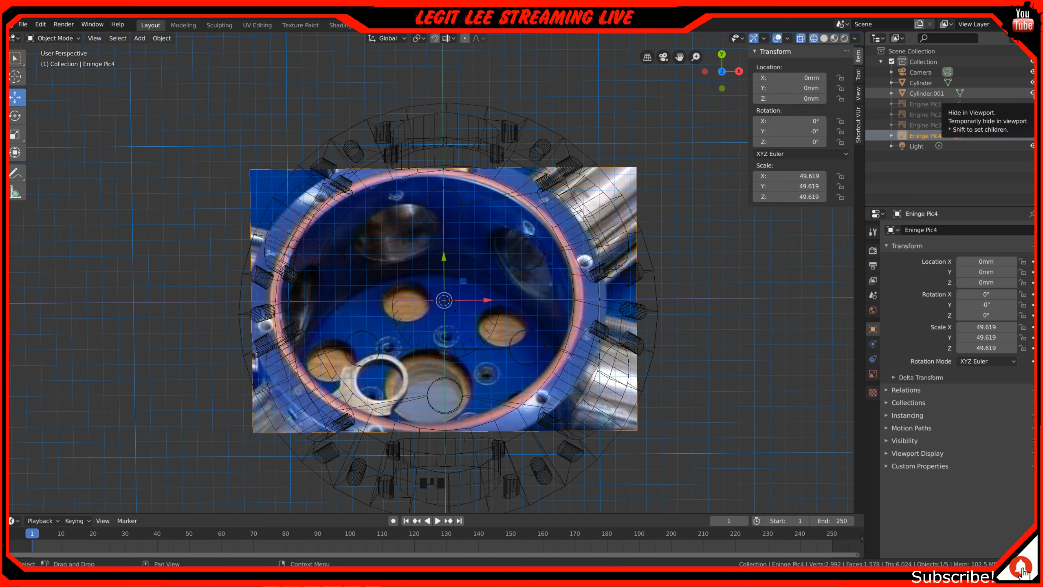
left_click(1032, 105)
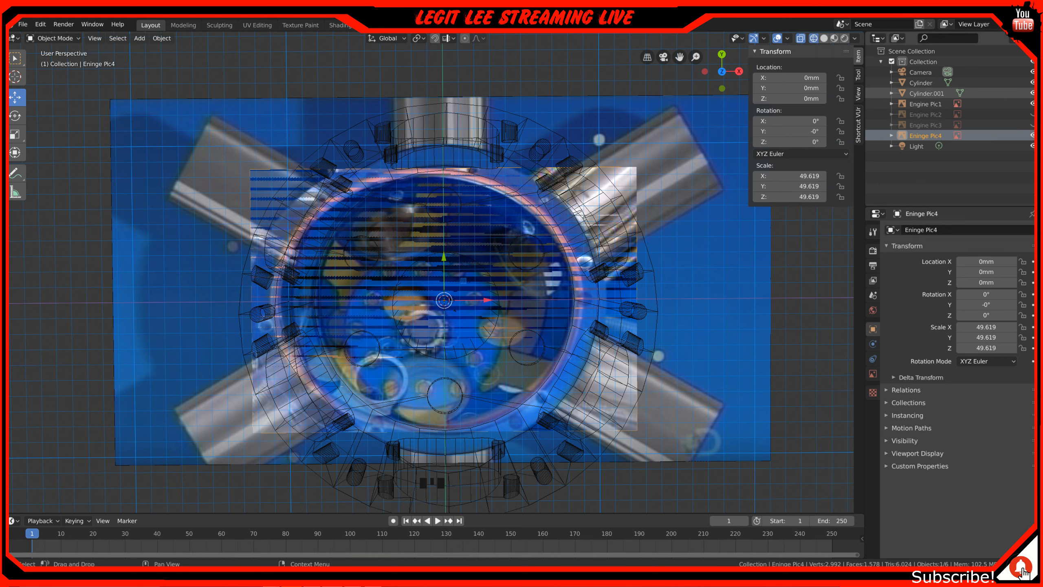
left_click(1032, 94)
left_click(1032, 93)
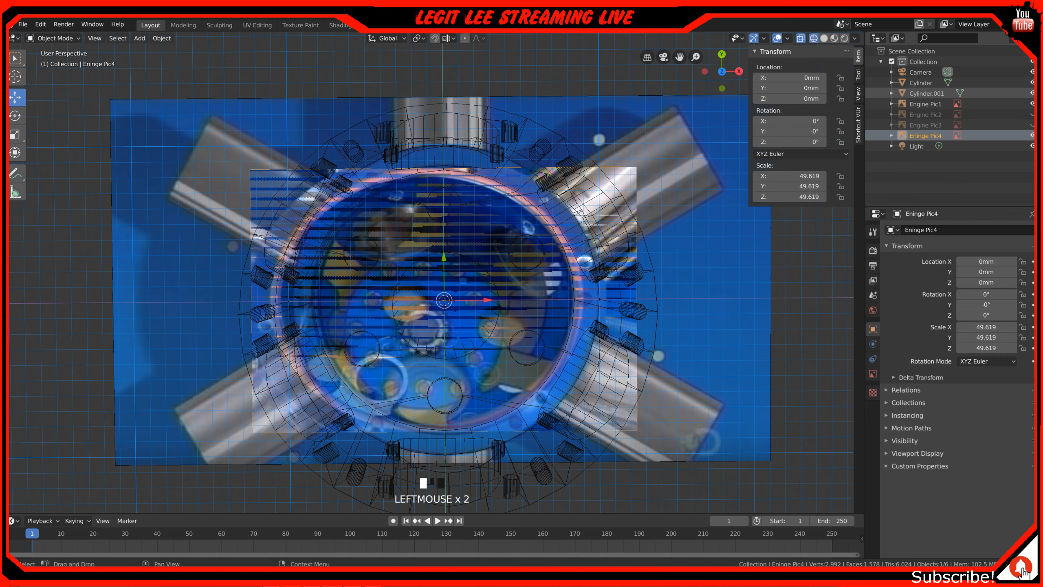
left_click(1032, 136)
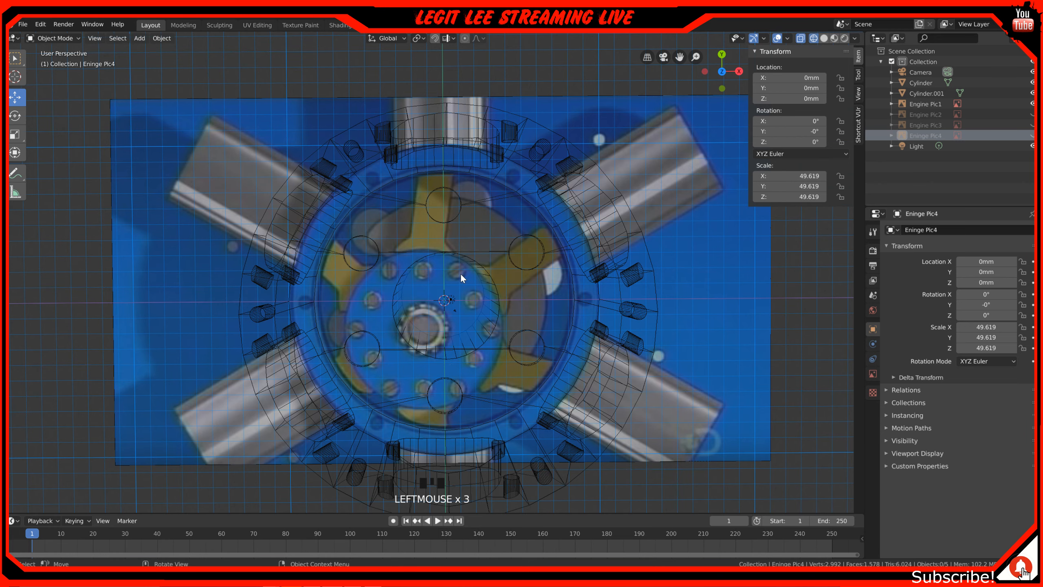
middle_click_drag(508, 300, 486, 306)
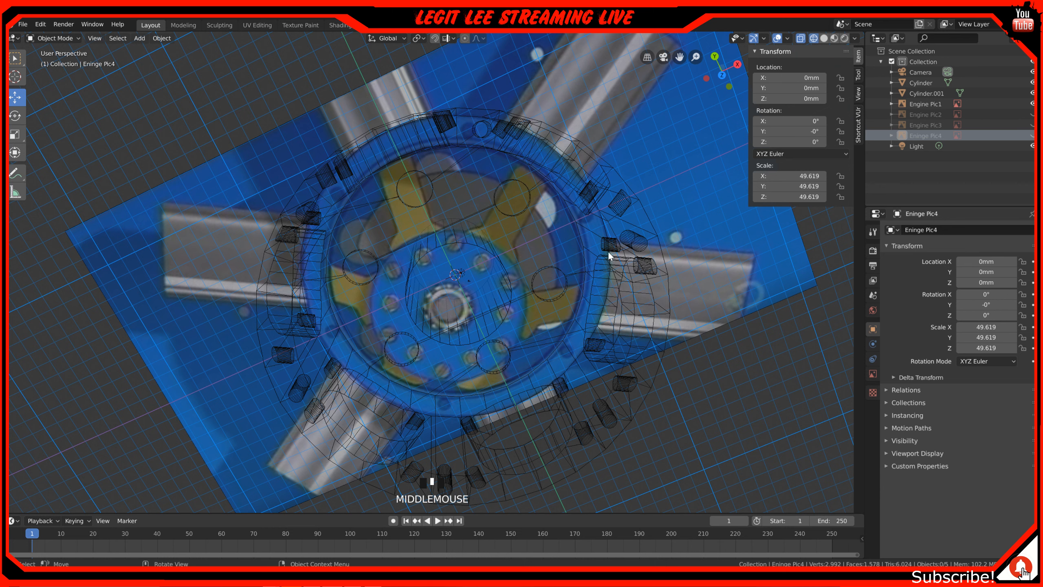
- Set the central cylinder's X and Y dimensions to 22.5 mm in the top view
left_click(499, 266)
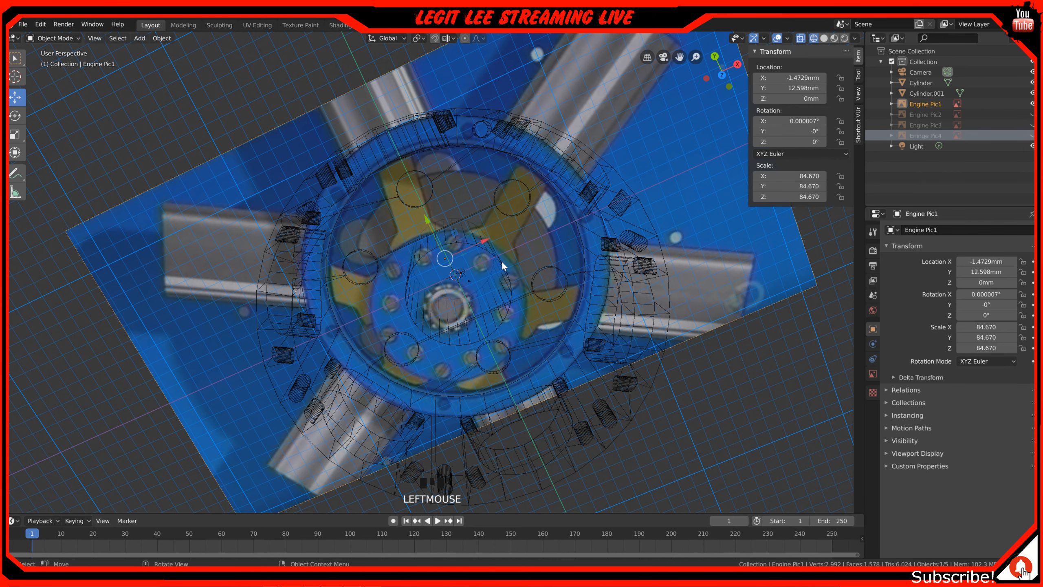
left_click(502, 265)
key("KP_7")
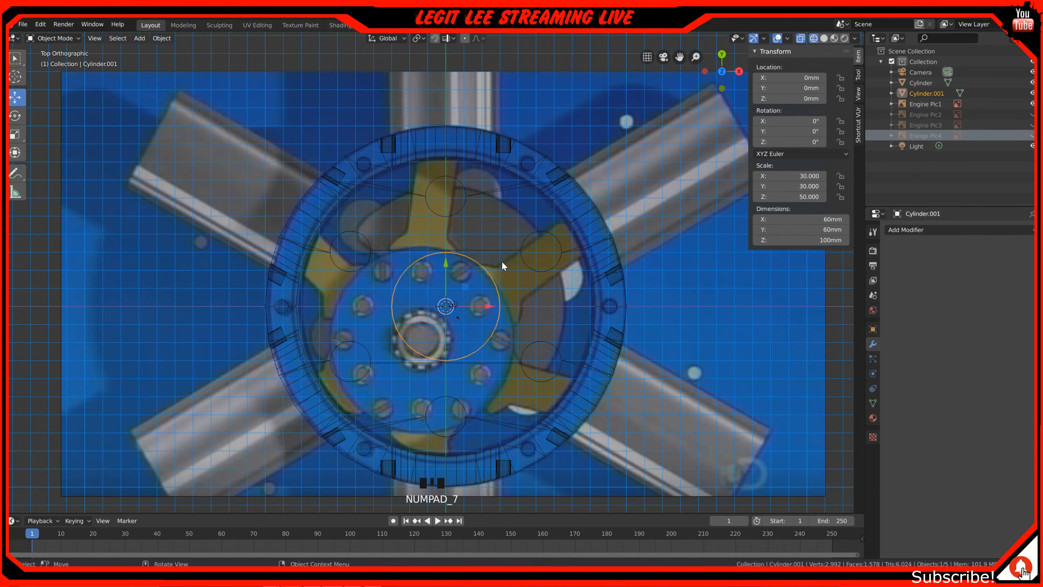
left_click(828, 219)
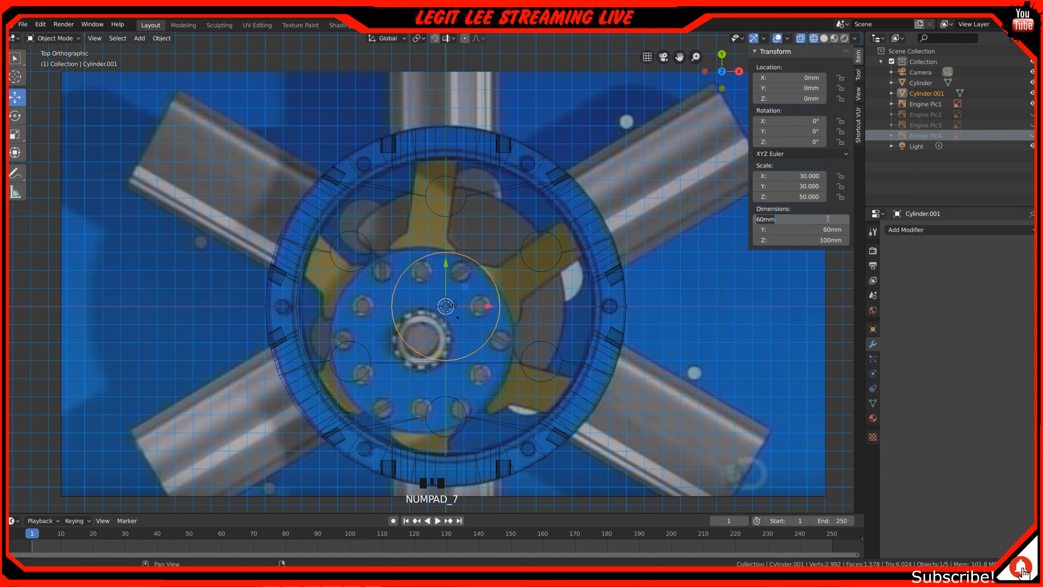
type("22.5")
key("Tab")
type("22.5")
key("Return")
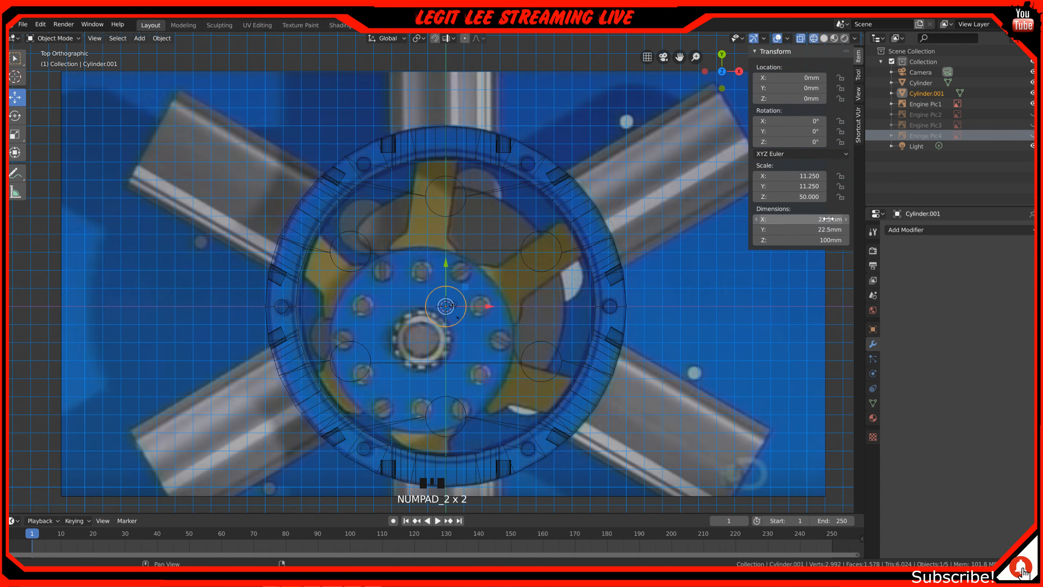
- Try duplicating the 22.5 mm cylinder in place, and undo the duplication
scroll(502, 313, "up", 2)
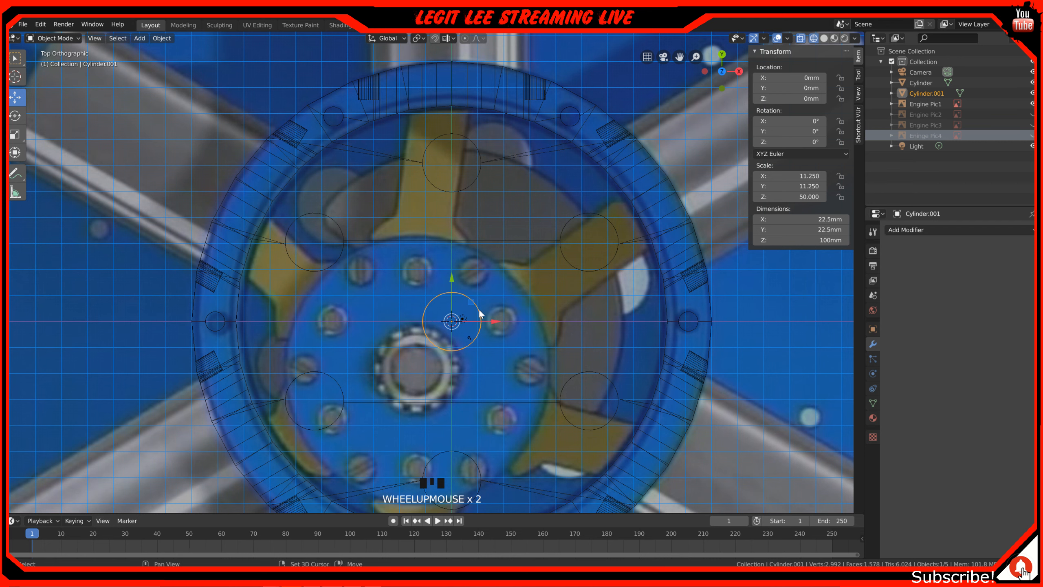
key("shift+d")
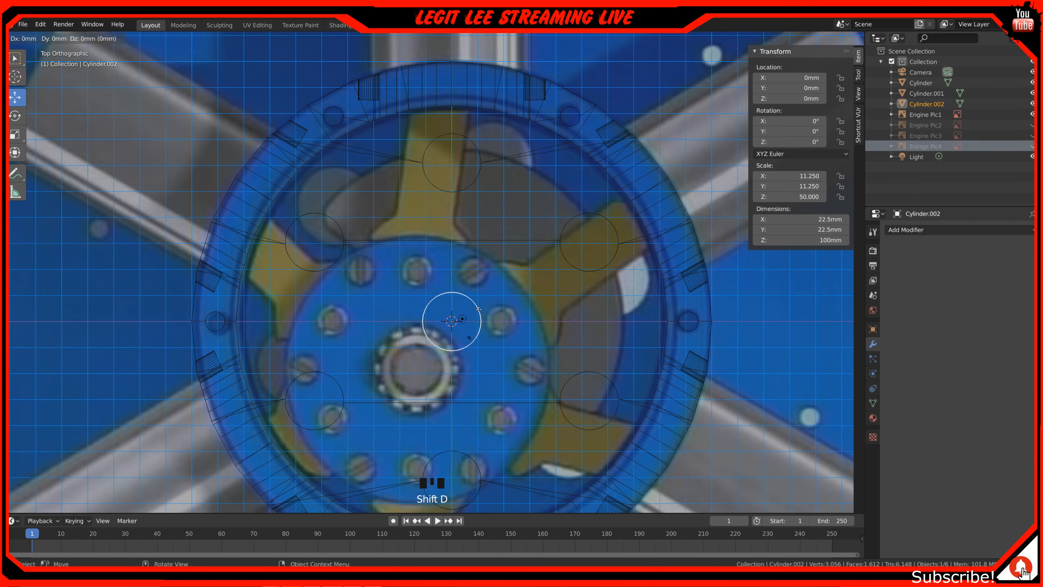
right_click(479, 309)
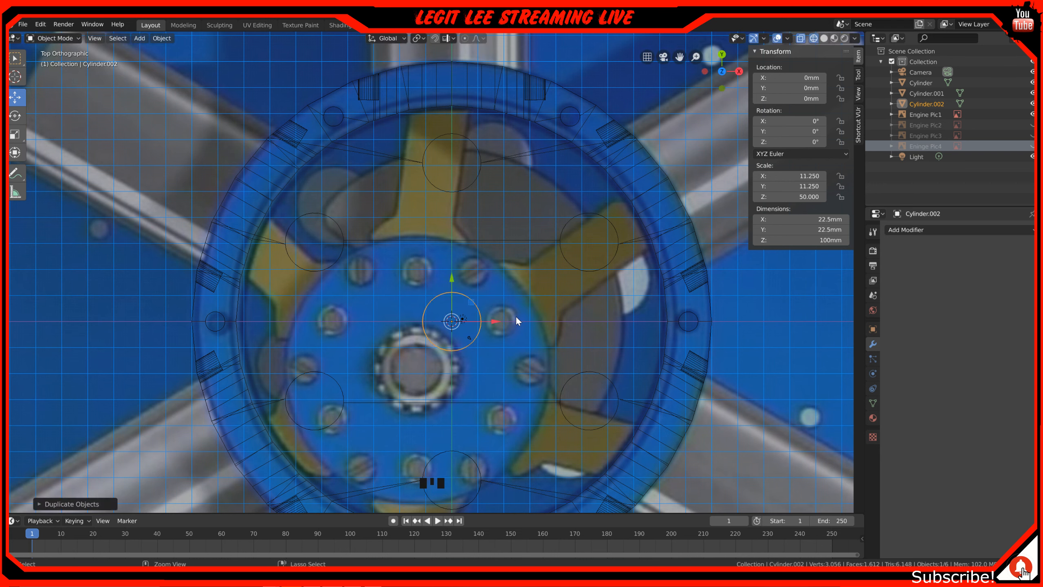
key("ctrl+z")
- Cut a central hole through the housing floor with a Boolean modifier using the 22.5 mm cylinder
left_click(498, 280)
left_click(498, 280)
scroll(516, 313, "down", 3)
left_click(561, 358)
middle_click_drag(523, 353, 522, 344)
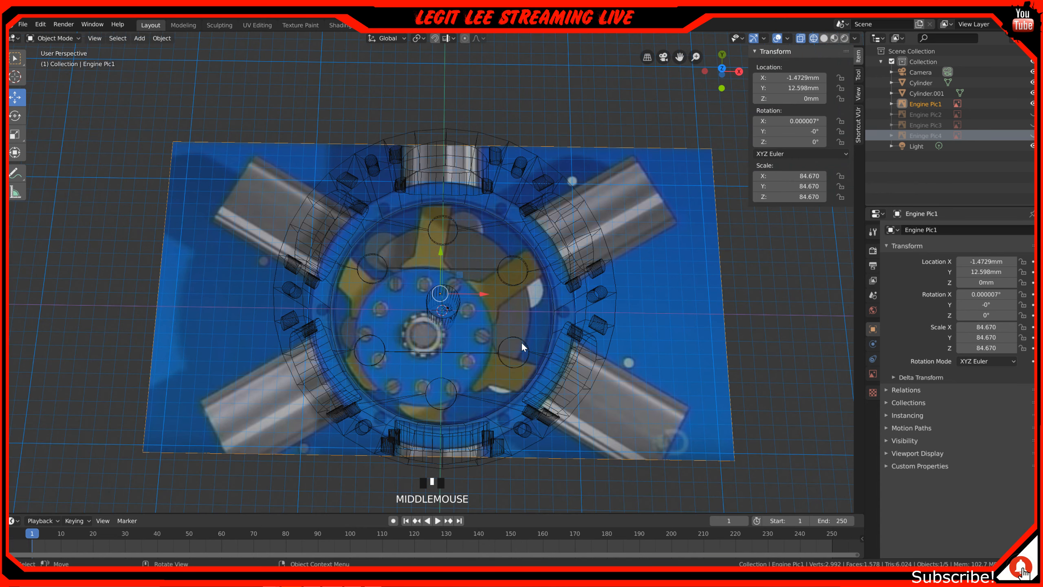
key("z")
left_click(517, 405)
left_click(581, 355)
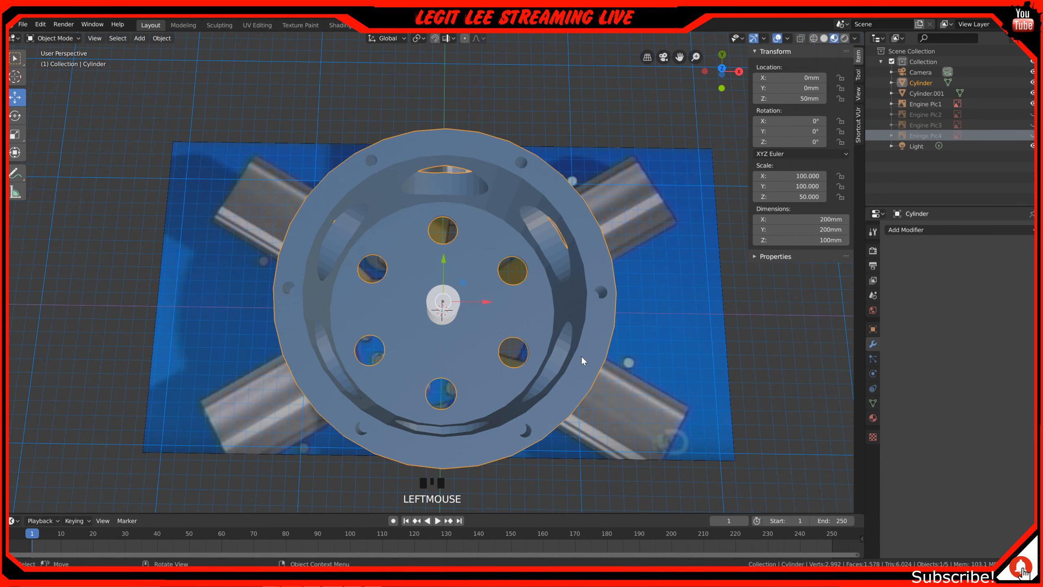
left_click(910, 229)
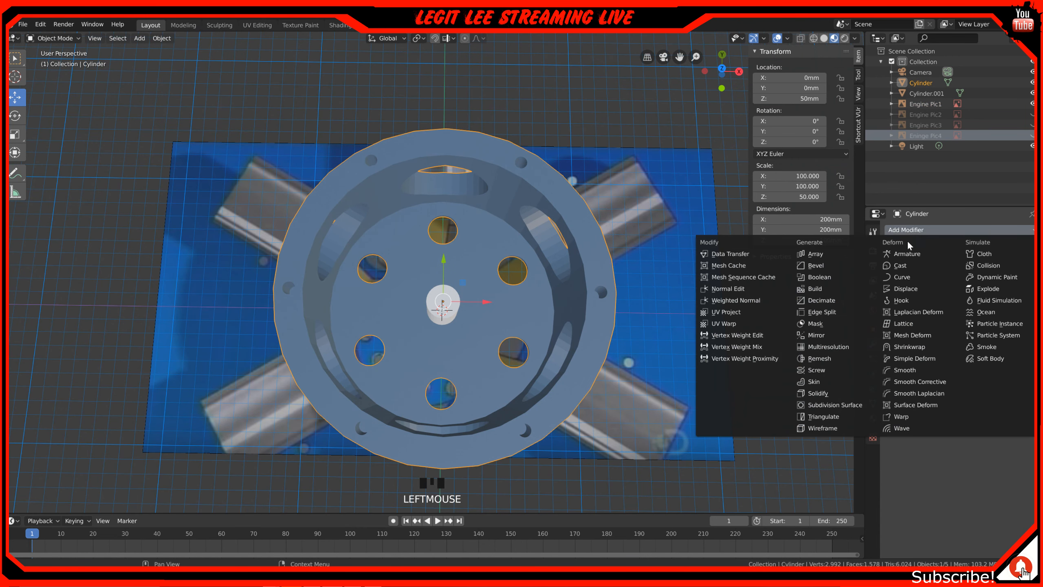
left_click(826, 277)
left_click(1030, 286)
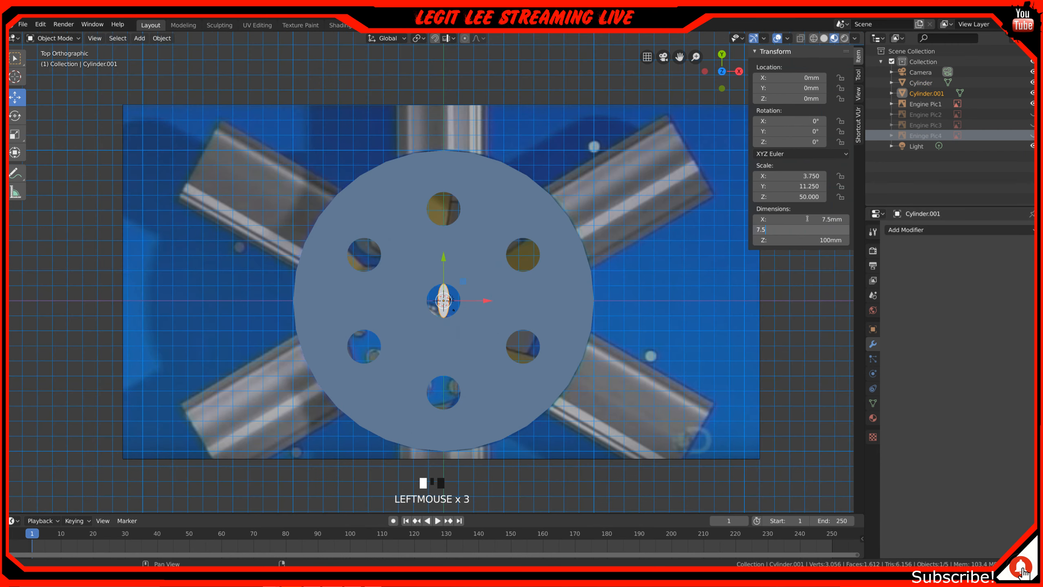
- Set the central cylinder's X and Y dimensions to 7.5 mm, and show the fourth engine image instead of Engine Pic1 in wireframe
key("Return")
scroll(499, 259, "up", 4)
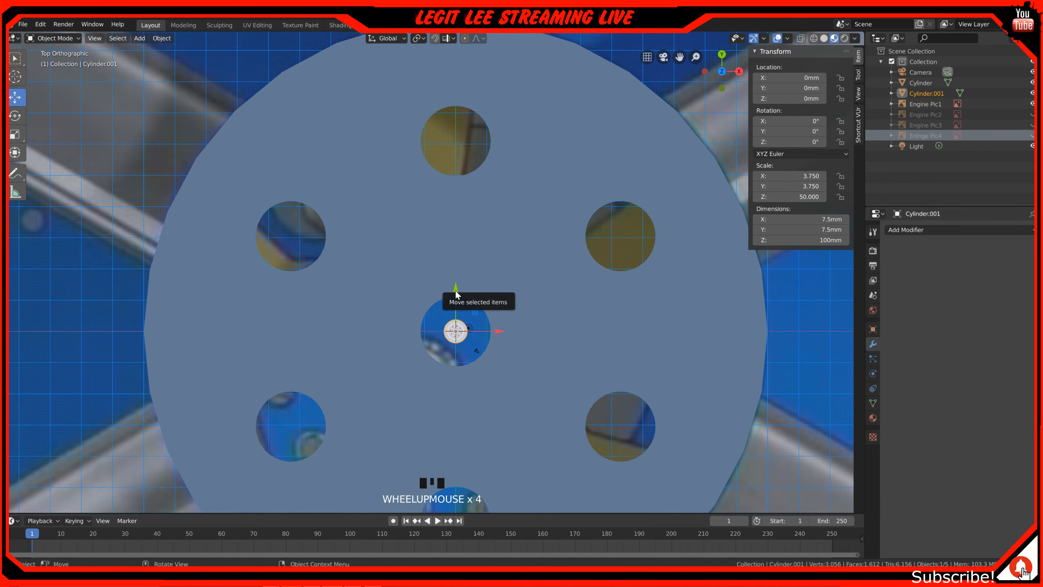
key("z")
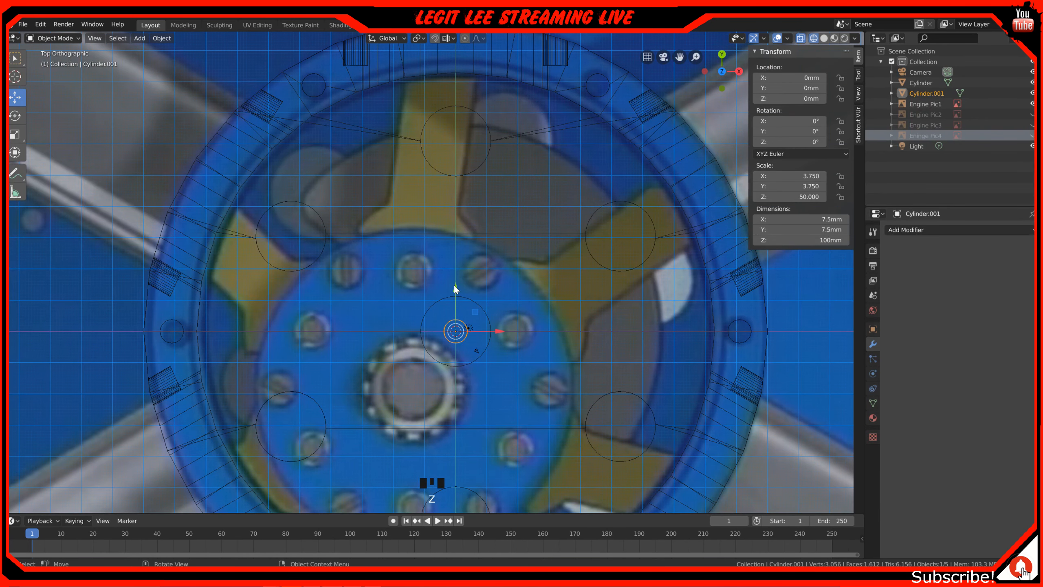
left_click(1032, 104)
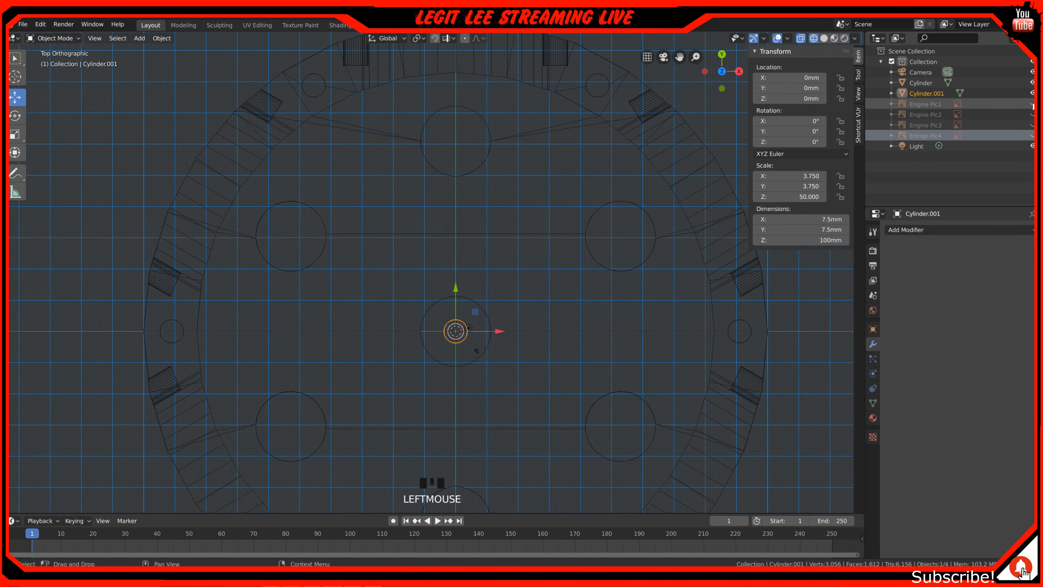
left_click(1032, 135)
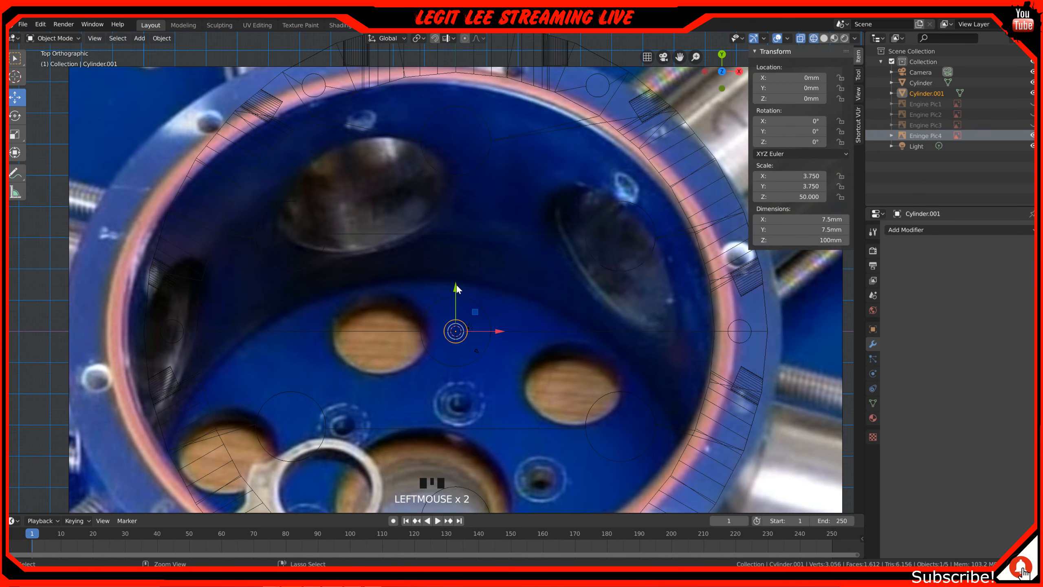
- Move the 7.5 mm cylinder along Y to 11 mm, away from the housing's centre
left_click_drag(456, 289, 456, 249, "ctrl")
scroll(464, 269, "up", 4)
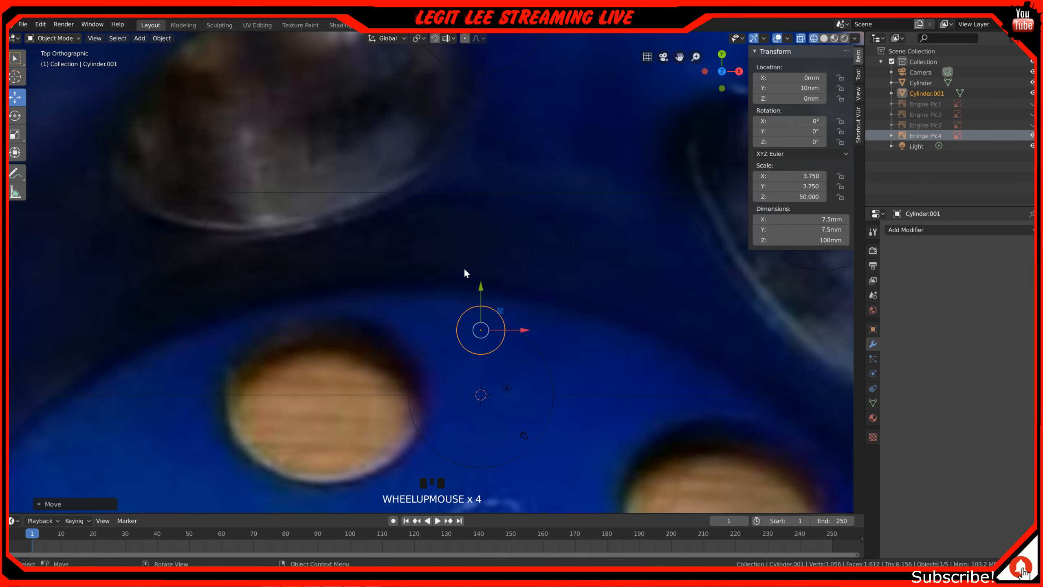
middle_click_drag(505, 313, 497, 242, "shift")
scroll(495, 237, "up", 1)
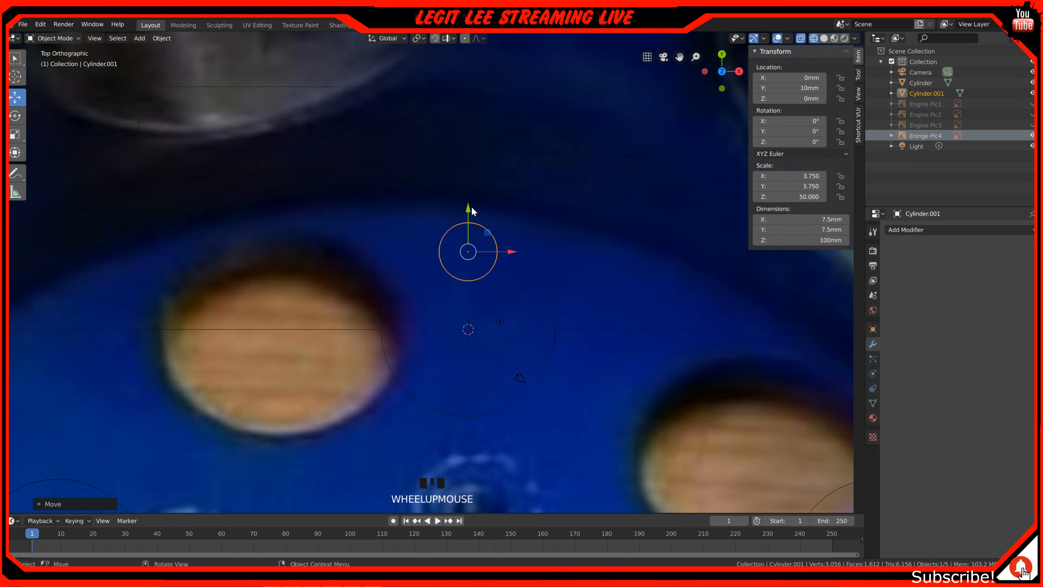
left_click_drag(471, 206, 470, 203, "ctrl")
scroll(493, 240, "down", 3)
scroll(501, 268, "up", 9)
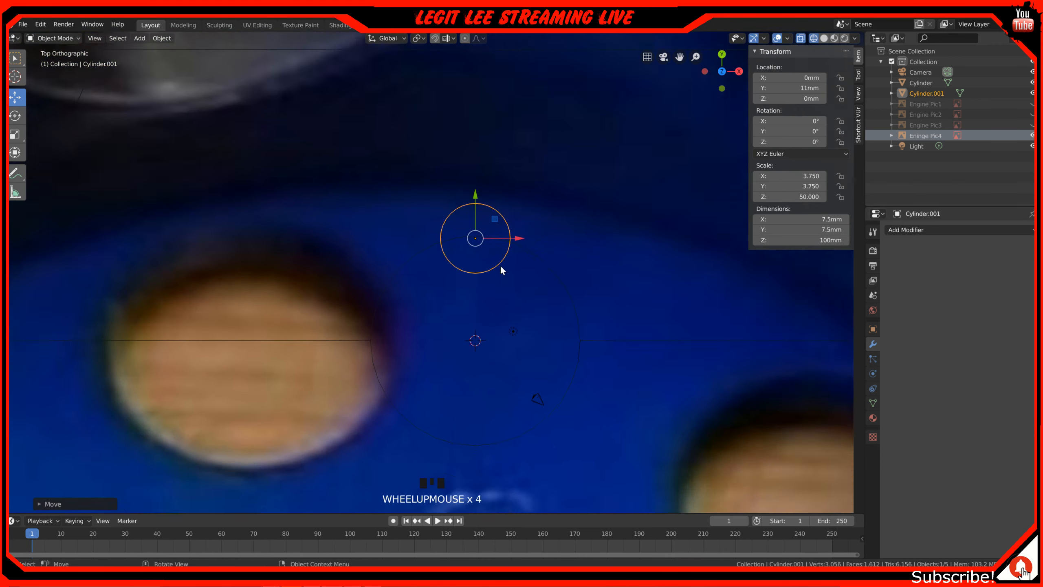
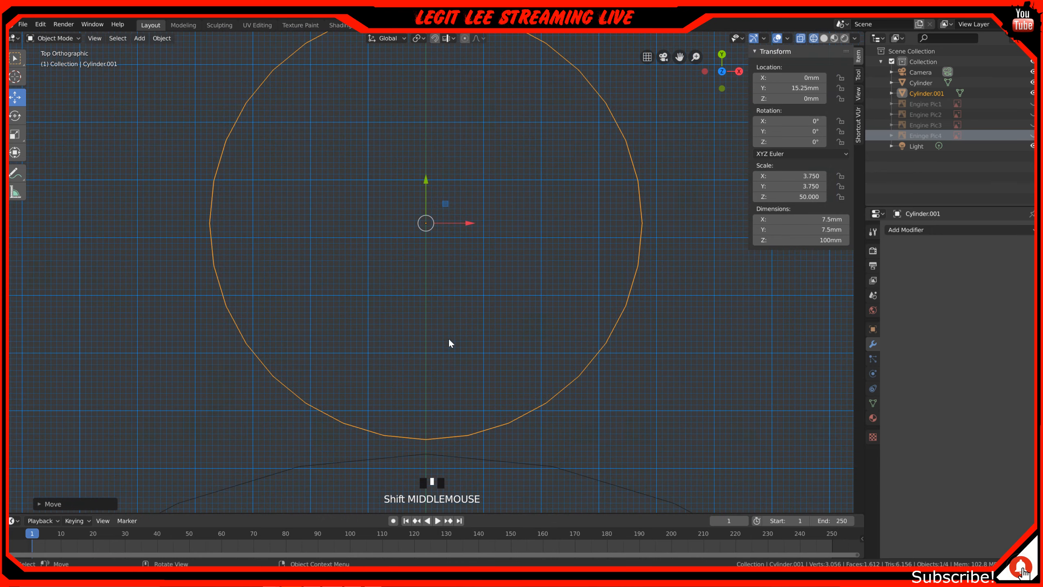
- Lower the 7.5 mm cylinder along Y to 15.04 mm, close to the central hole's edge
scroll(461, 140, "up", 1)
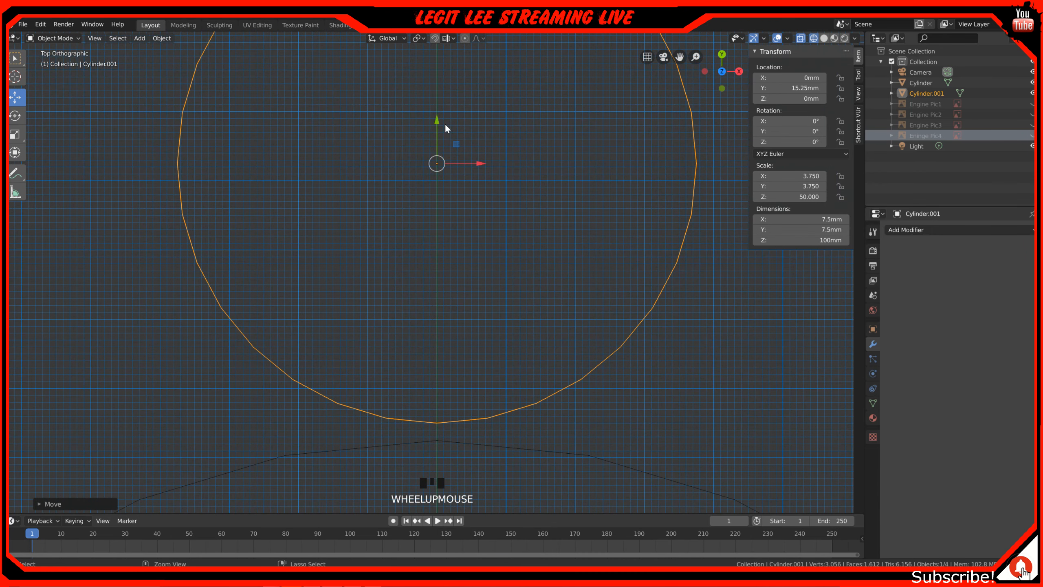
left_click_drag(439, 120, 436, 176, "ctrl")
scroll(431, 177, "up", 5)
middle_click_drag(432, 176, 448, 322, "shift")
scroll(456, 226, "up", 2)
scroll(477, 167, "down", 1)
scroll(480, 132, "up", 2)
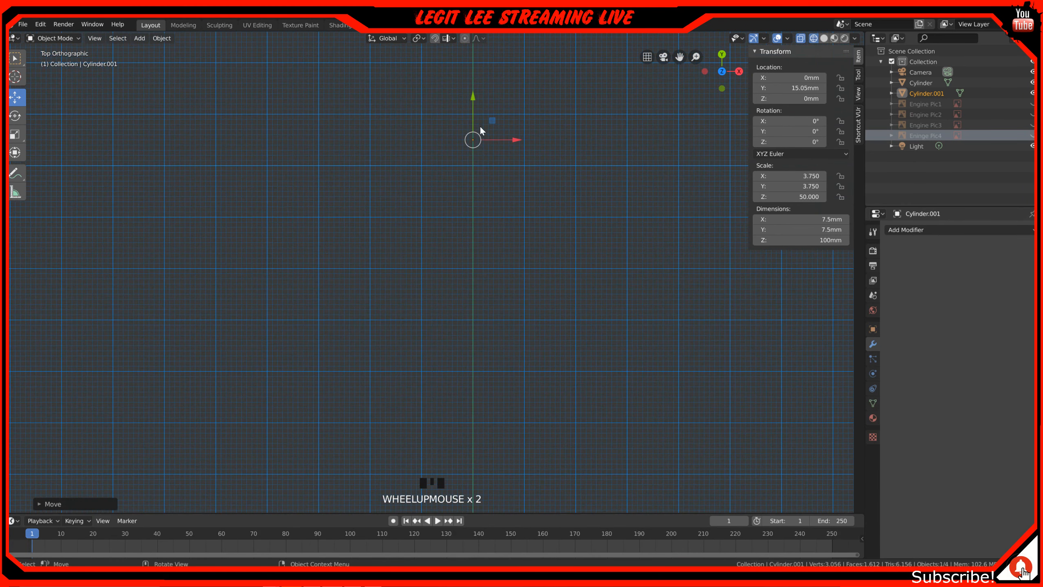
left_click_drag(475, 97, 472, 119, "ctrl")
scroll(456, 286, "down", 6)
scroll(458, 290, "down", 8)
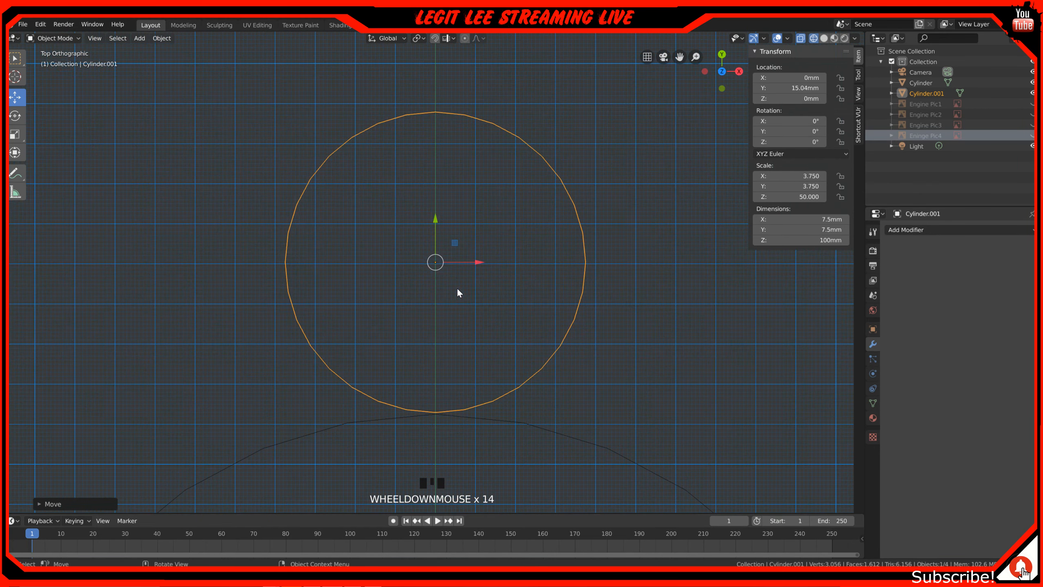
- Fine-tune the 7.5 mm cylinder's Y location to 15 mm, against the edge of the central hole
scroll(459, 292, "up", 3)
middle_click_drag(458, 293, 550, 202, "shift")
scroll(481, 366, "up", 7)
scroll(567, 241, "up", 5)
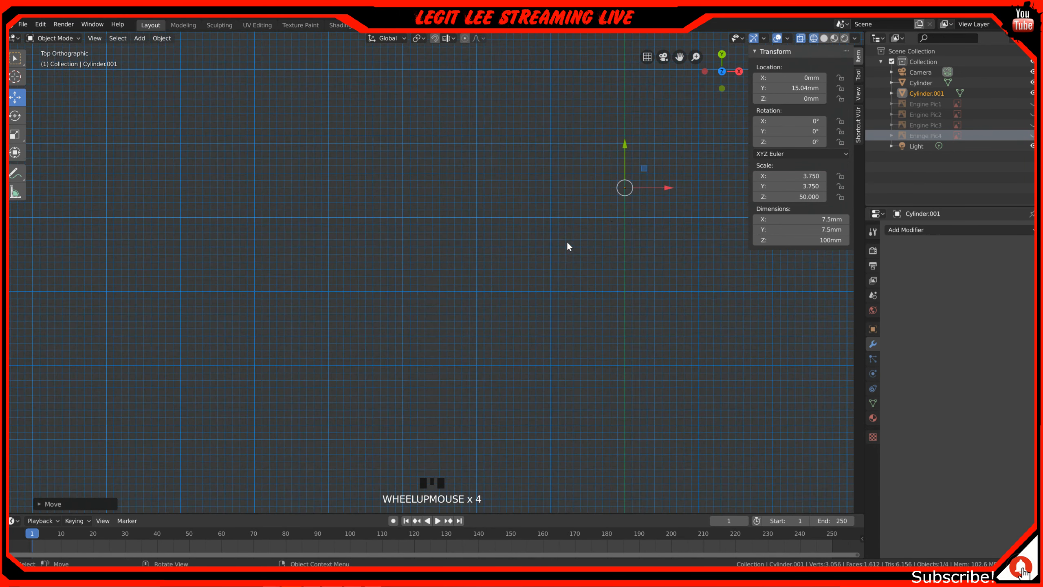
middle_click_drag(623, 217, 439, 284, "shift")
left_click_drag(479, 190, 483, 224, "ctrl")
scroll(484, 283, "down", 17)
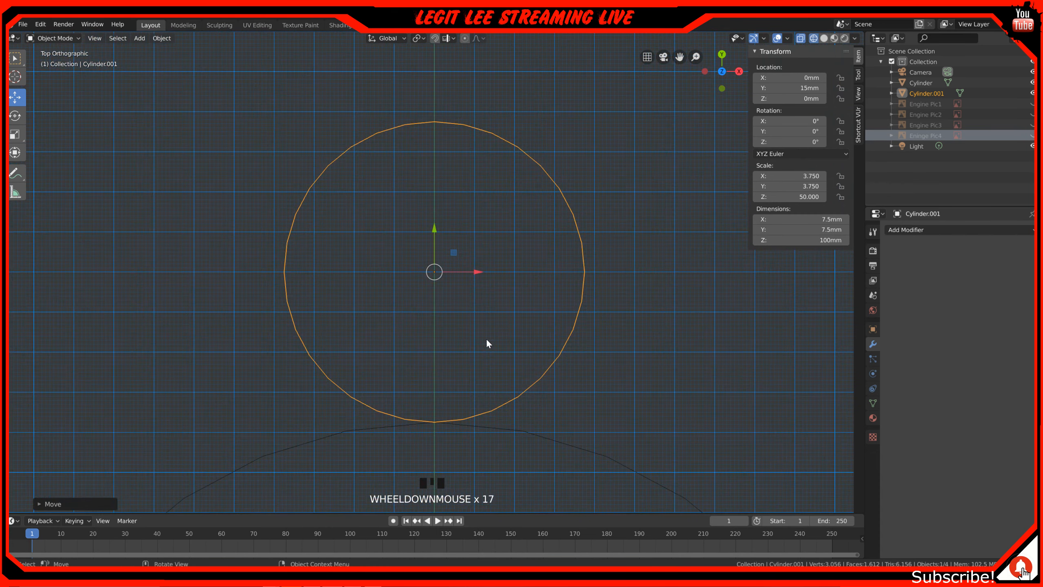
- Move the 7.5 mm cylinder 3 mm away from the central hole along Y, to 18 mm
middle_click_drag(487, 347, 488, 296, "shift")
scroll(489, 247, "down", 2, "shift")
middle_click_drag(488, 246, 489, 267, "shift")
scroll(489, 270, "down", 1, "shift")
scroll(489, 271, "up", 1)
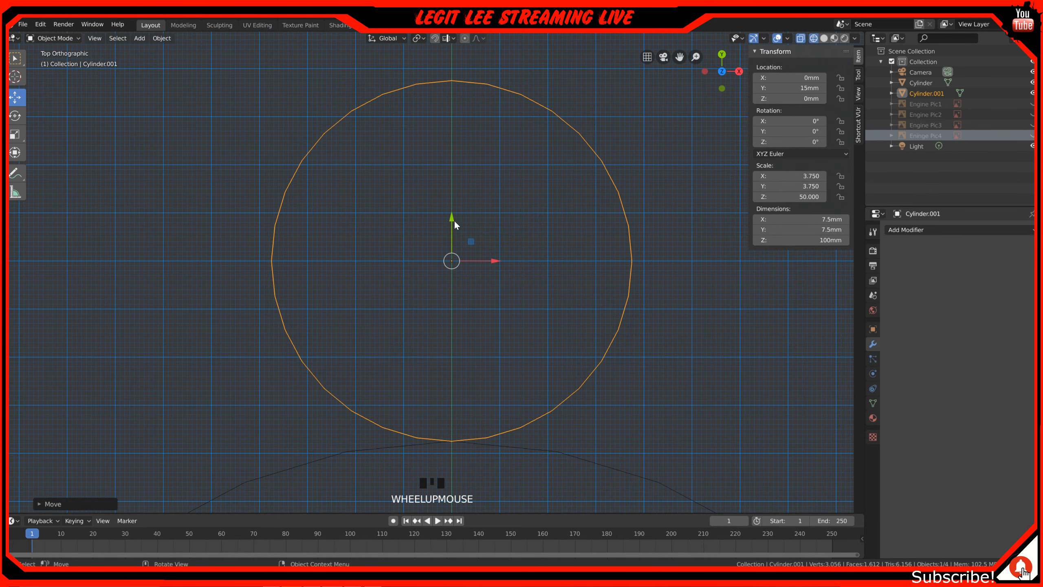
scroll(454, 220, "down", 2)
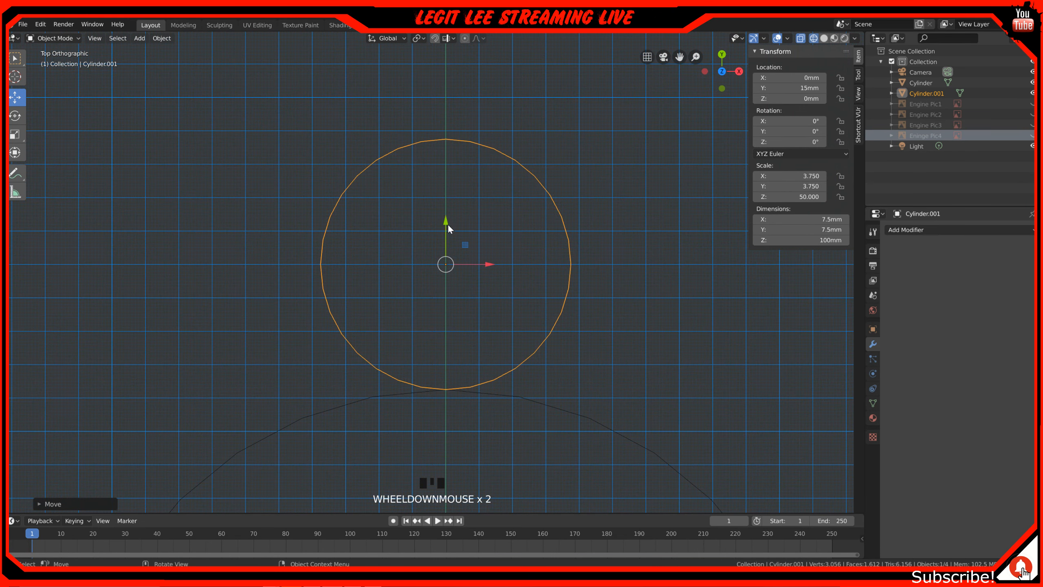
left_click_drag(447, 222, 457, 162, "ctrl")
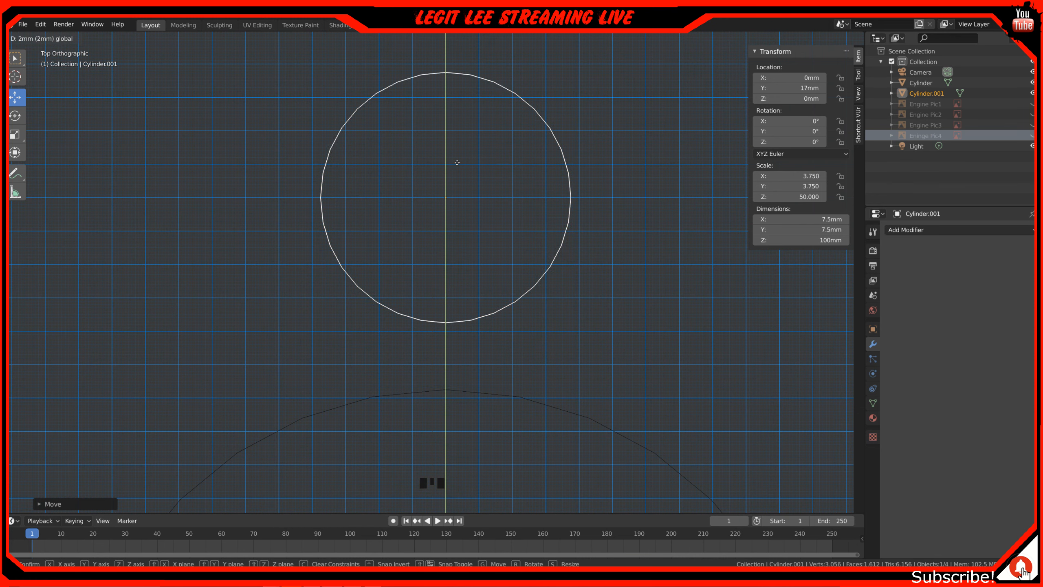
left_click_drag(457, 162, 464, 136, "ctrl")
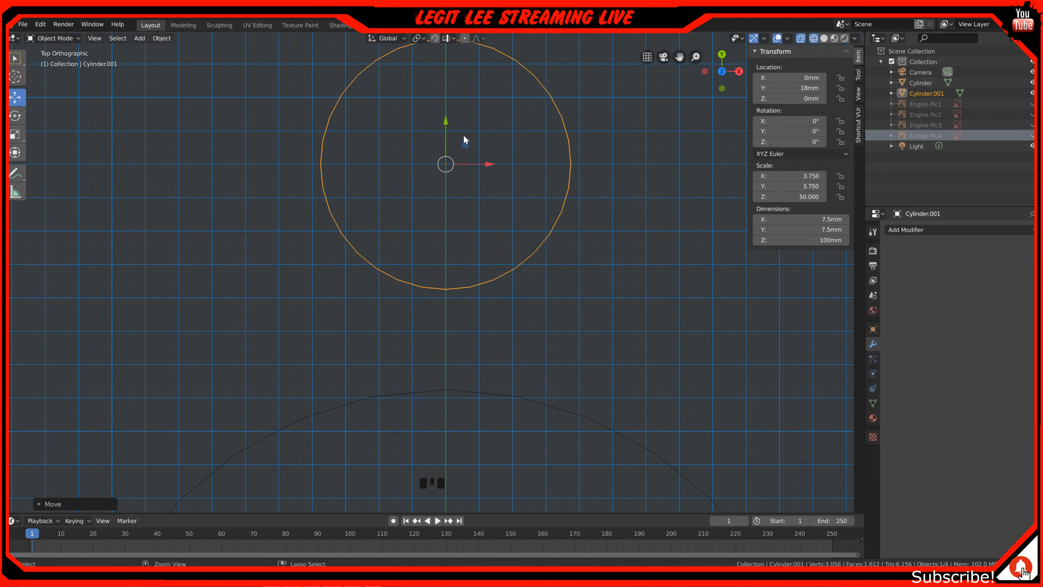
scroll(518, 270, "down", 3)
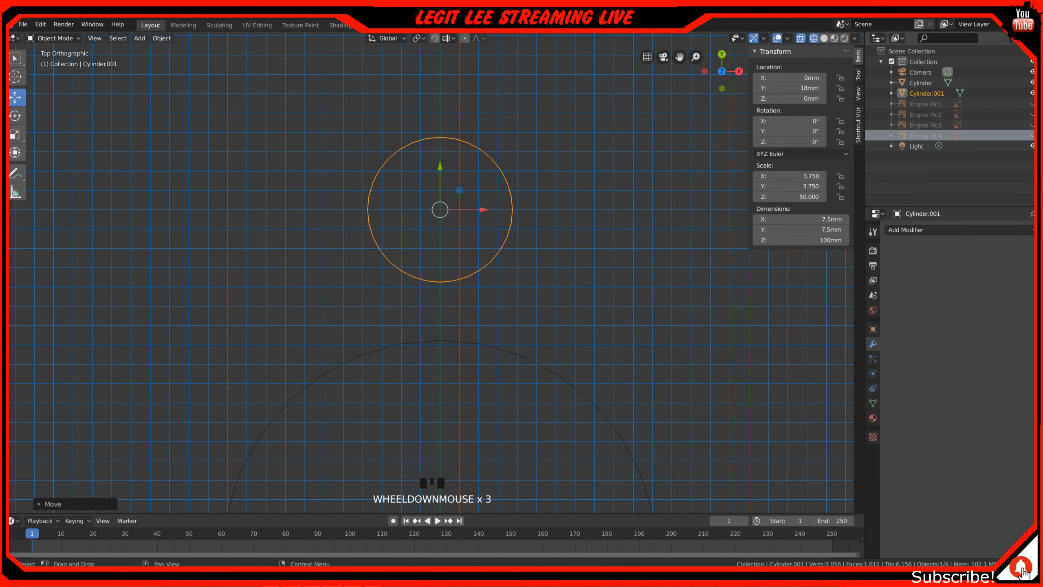
- Compare the 7.5 mm cylinder's position with the bolt holes on the fourth engine reference image, then hide the image
left_click(1032, 136)
scroll(334, 337, "down", 6)
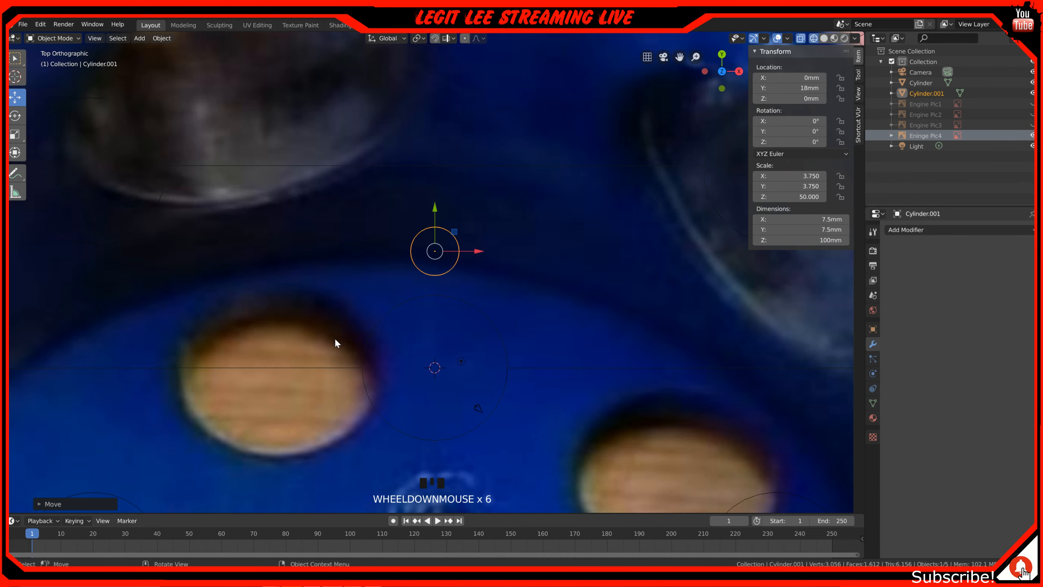
scroll(335, 343, "down", 2)
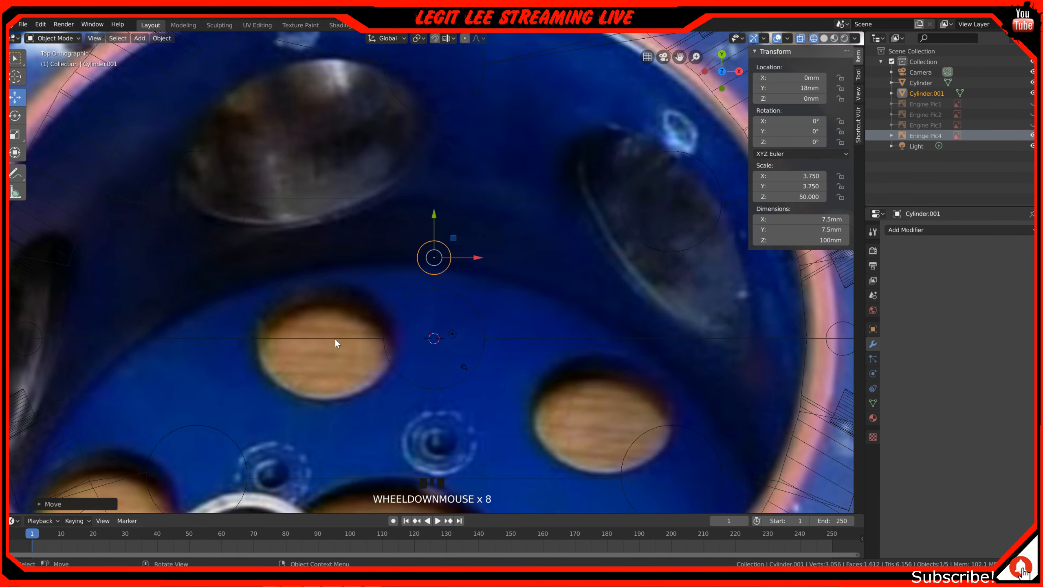
scroll(335, 340, "down", 3)
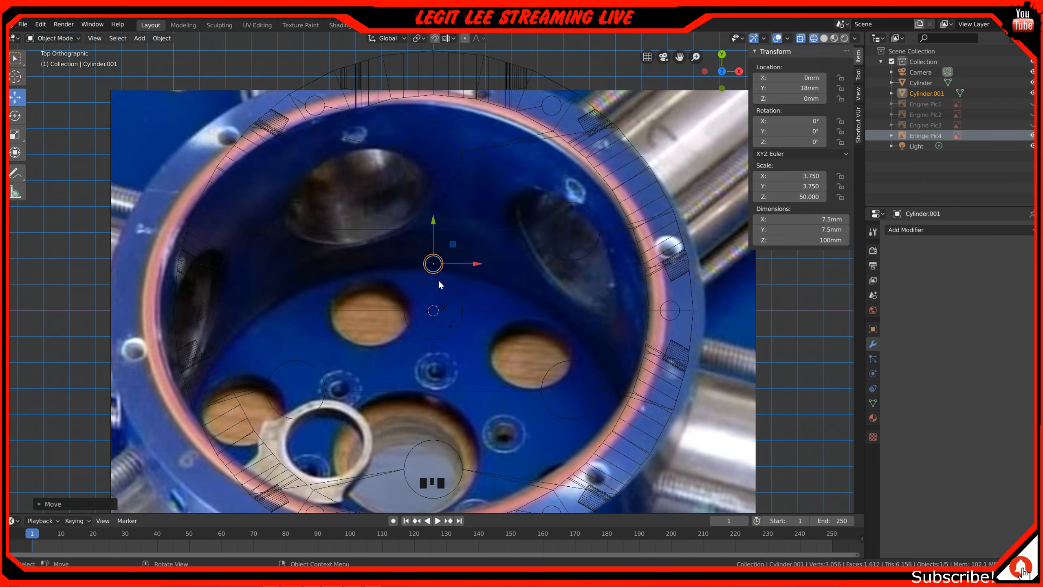
scroll(439, 281, "up", 9)
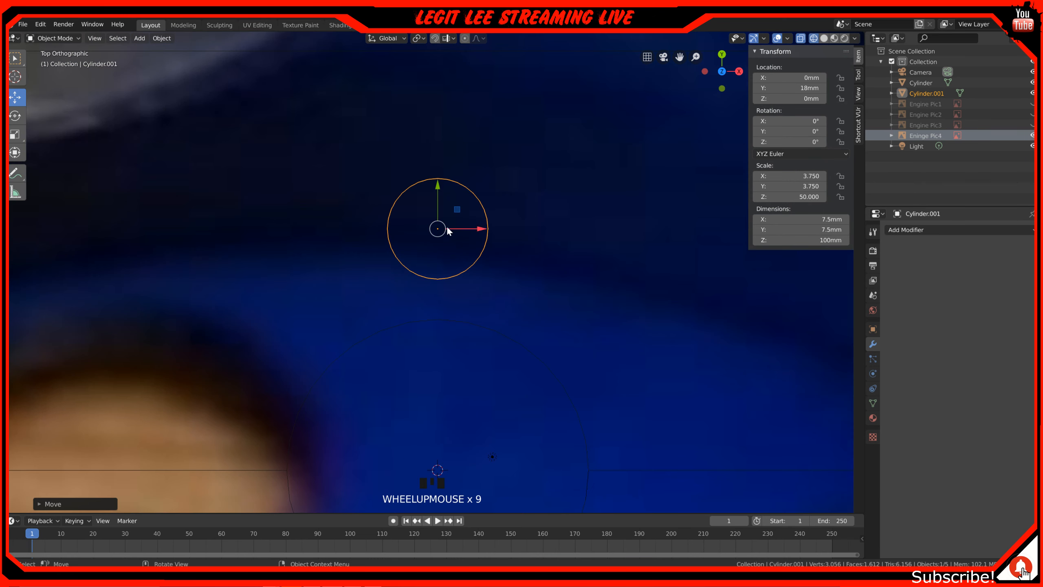
scroll(445, 217, "down", 8)
scroll(463, 319, "up", 6)
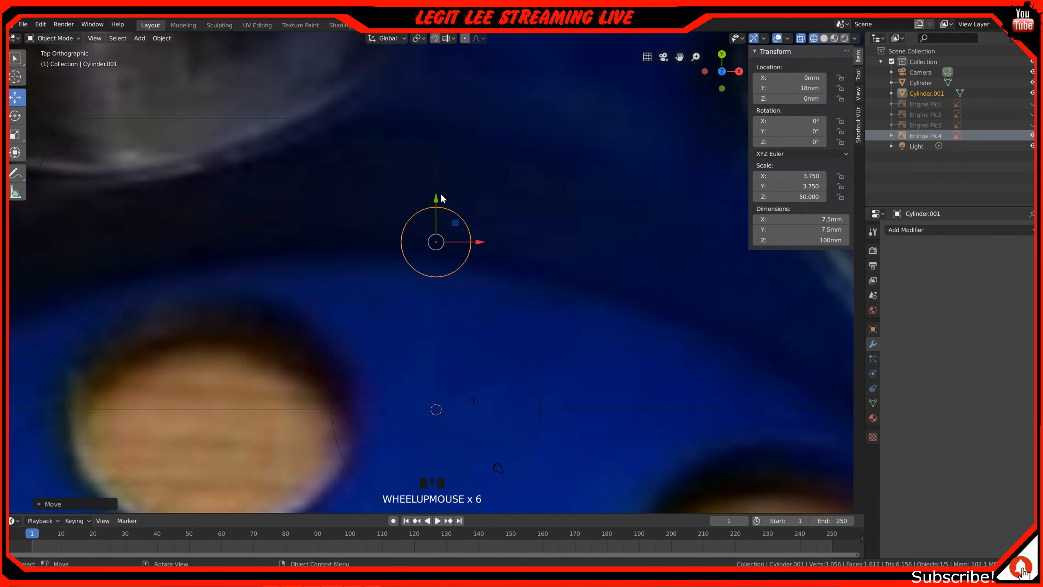
key("z")
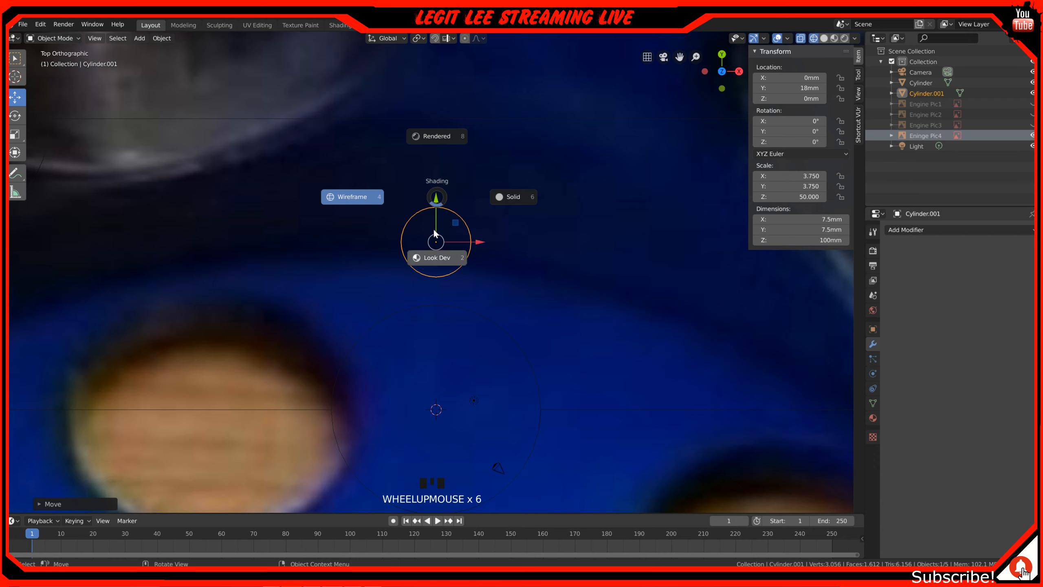
left_click(1032, 135)
key("z")
left_click(333, 272)
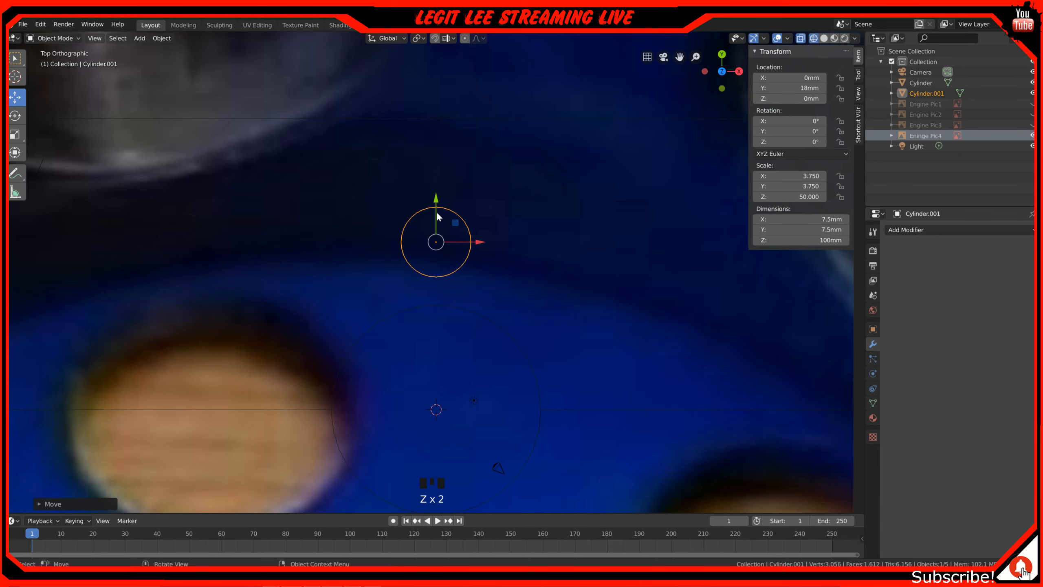
left_click_drag(436, 204, 435, 199, "ctrl")
left_click(1032, 136)
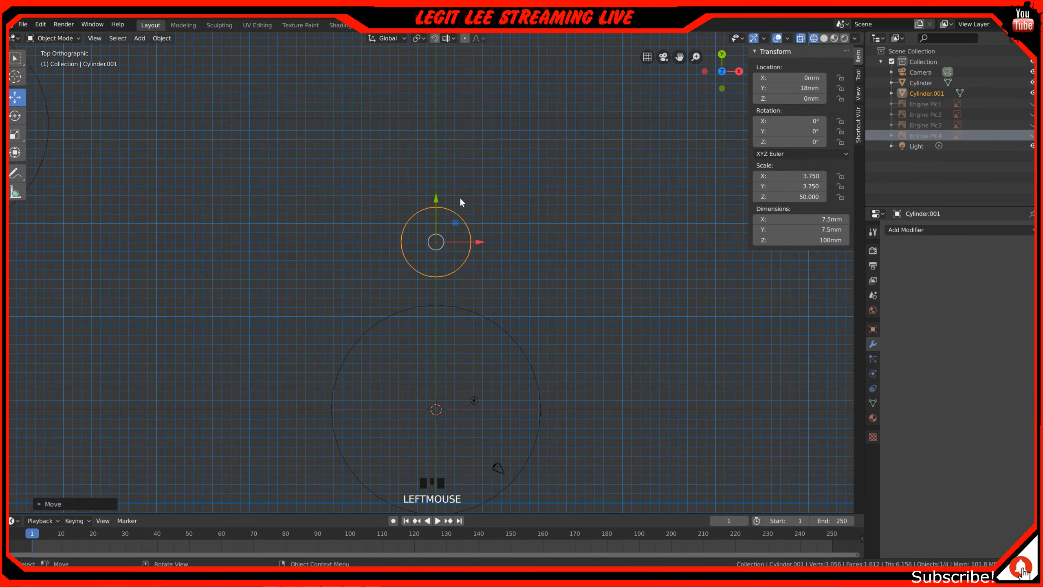
- Move the 7.5 mm cylinder farther from the central hole along Y in 1 mm increments, to 20 mm
left_click_drag(437, 203, 436, 188, "ctrl")
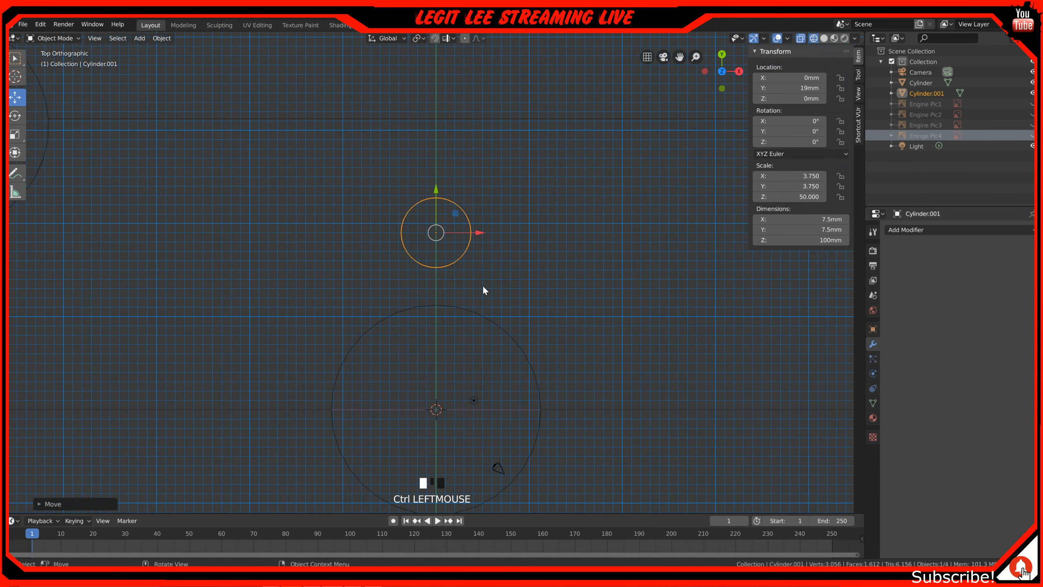
scroll(483, 290, "down", 7)
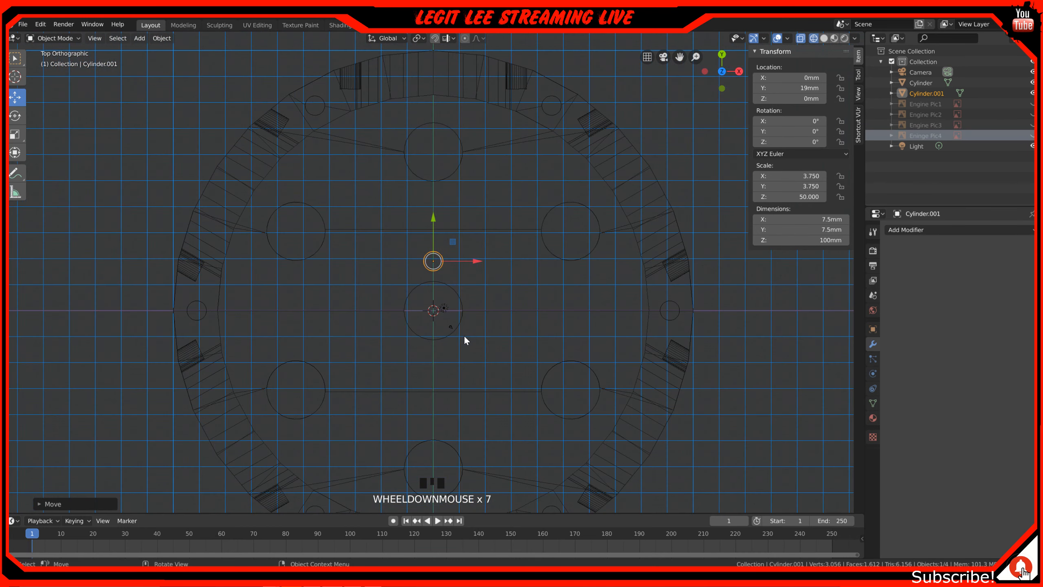
scroll(464, 337, "up", 2)
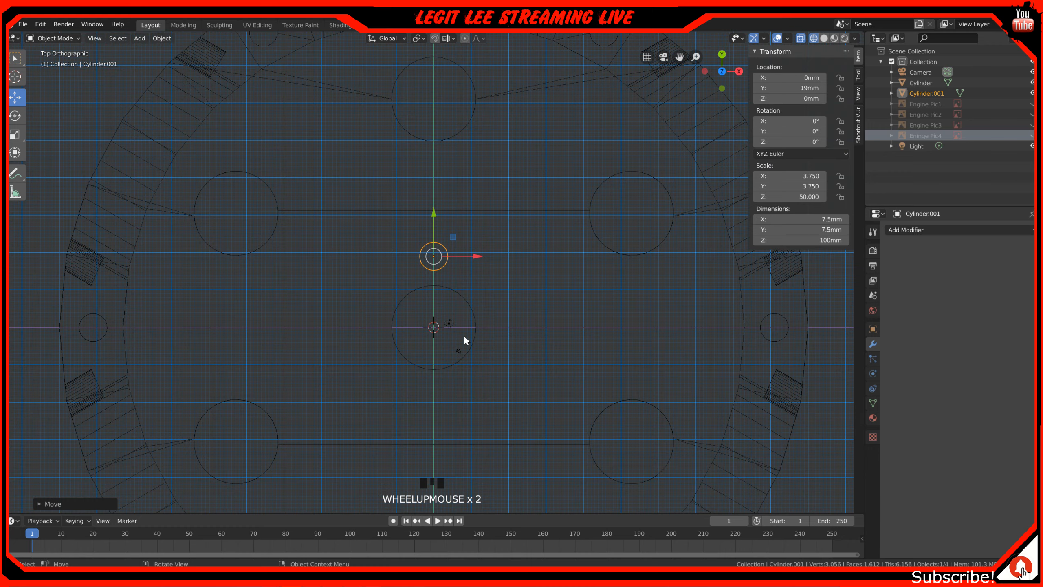
scroll(464, 340, "up", 7)
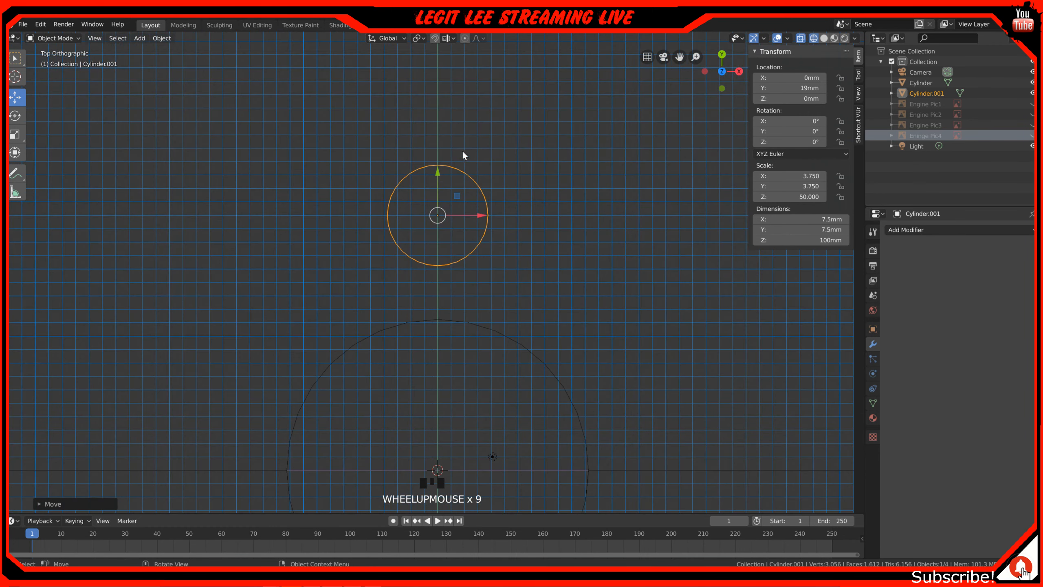
left_click_drag(447, 213, 447, 200, "ctrl")
scroll(476, 304, "down", 6)
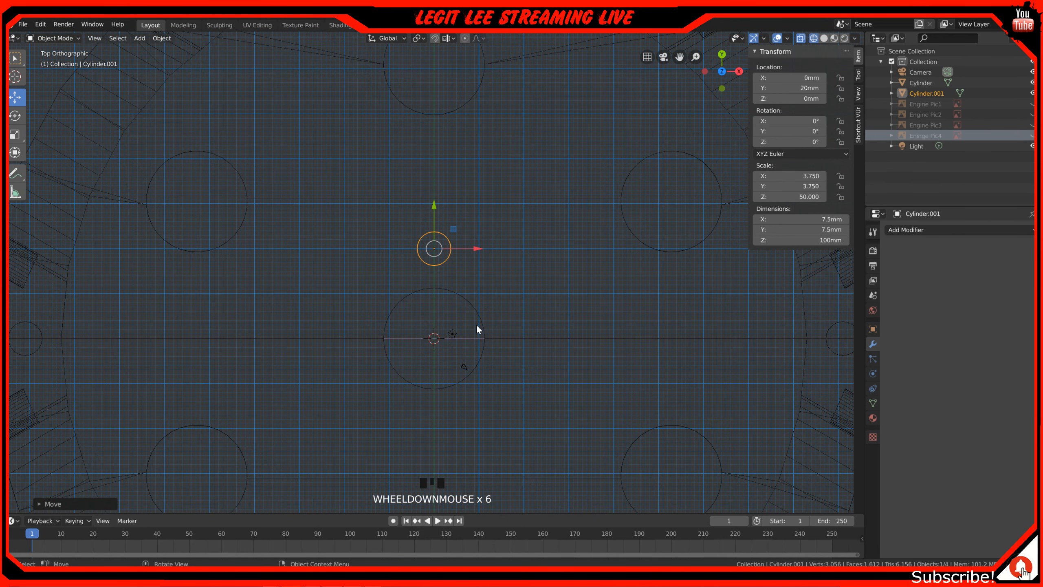
scroll(476, 326, "down", 2)
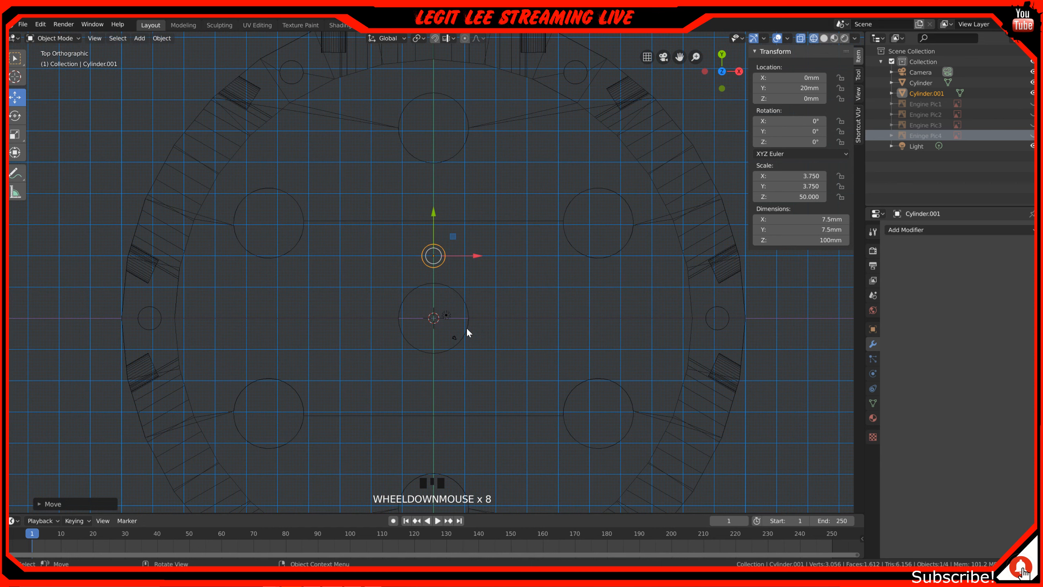
- Duplicate the 7.5 mm cylinder along Y to -20 mm, on the opposite side of the central hole
key("shift+d")
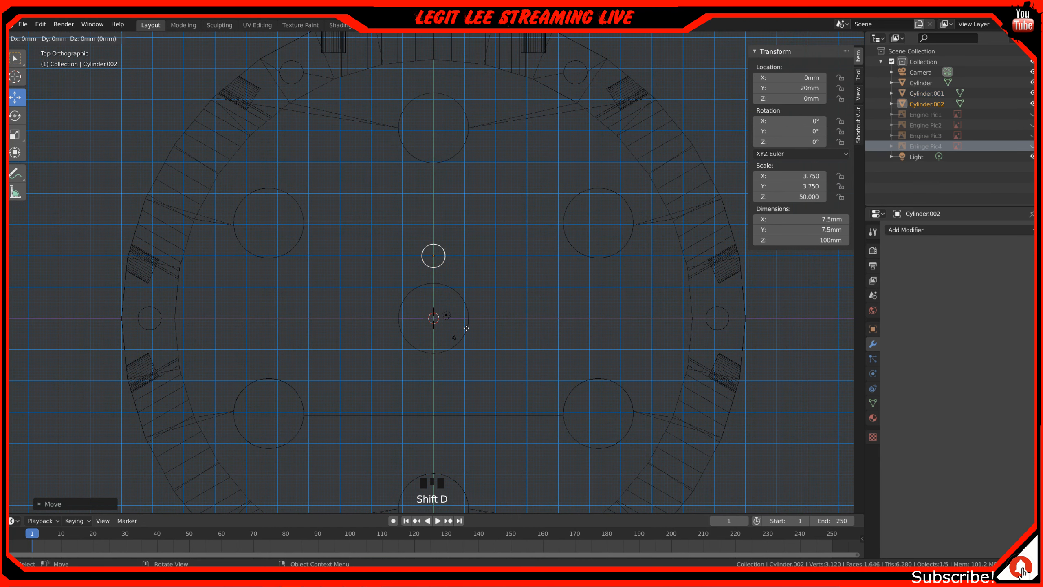
key("y")
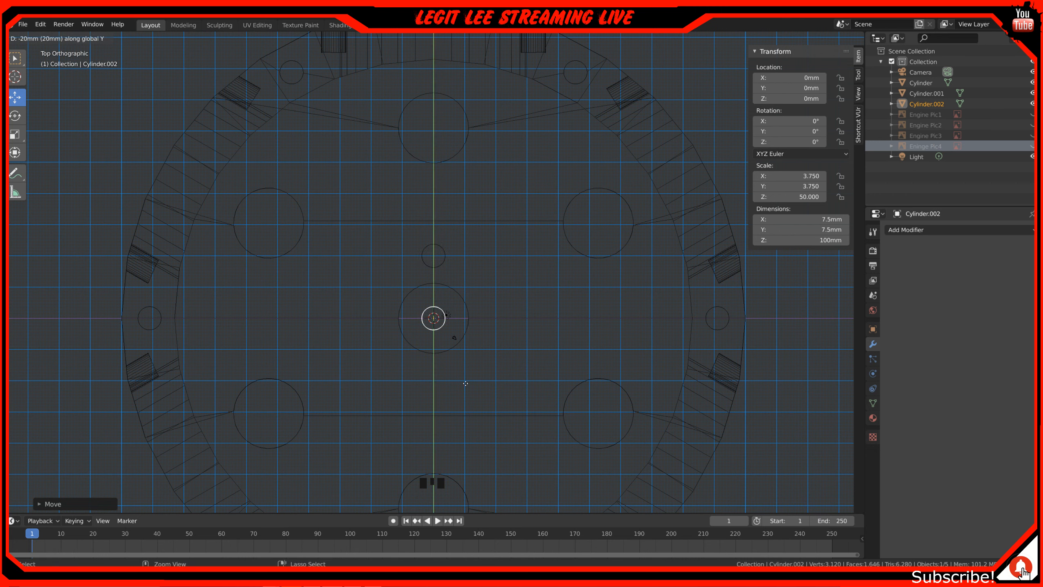
left_click(462, 442)
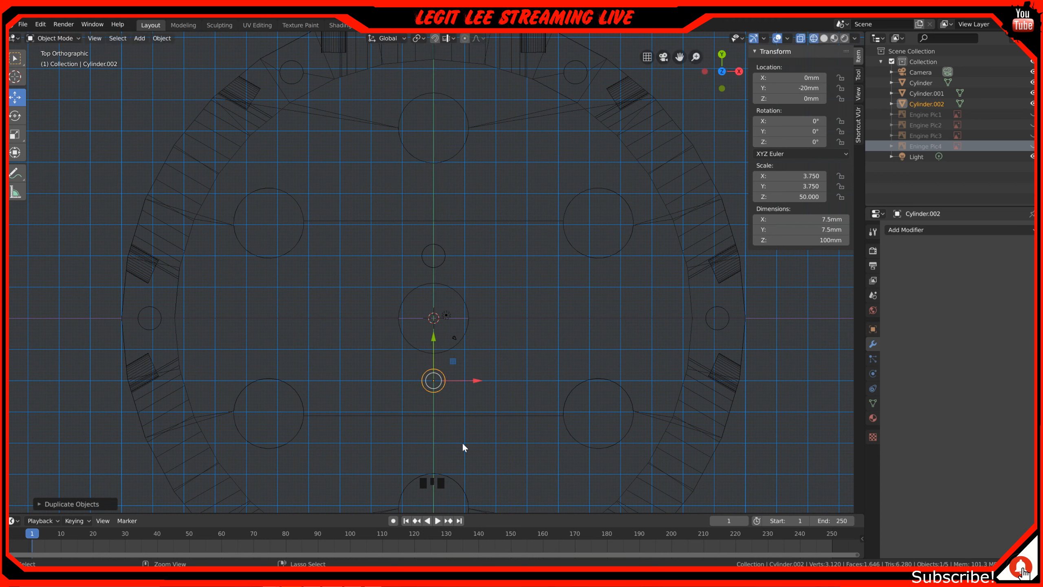
- Duplicate both small cylinders rotated by 60° and repeat the duplication once, making six evenly spaced cylinders around the central hole
left_click(442, 253, "shift")
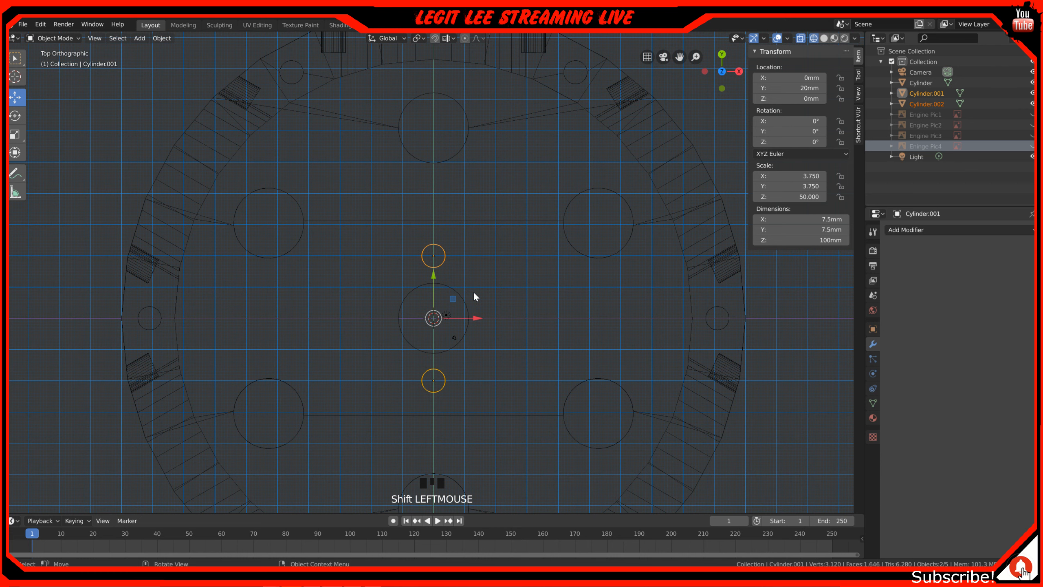
key("shift+d")
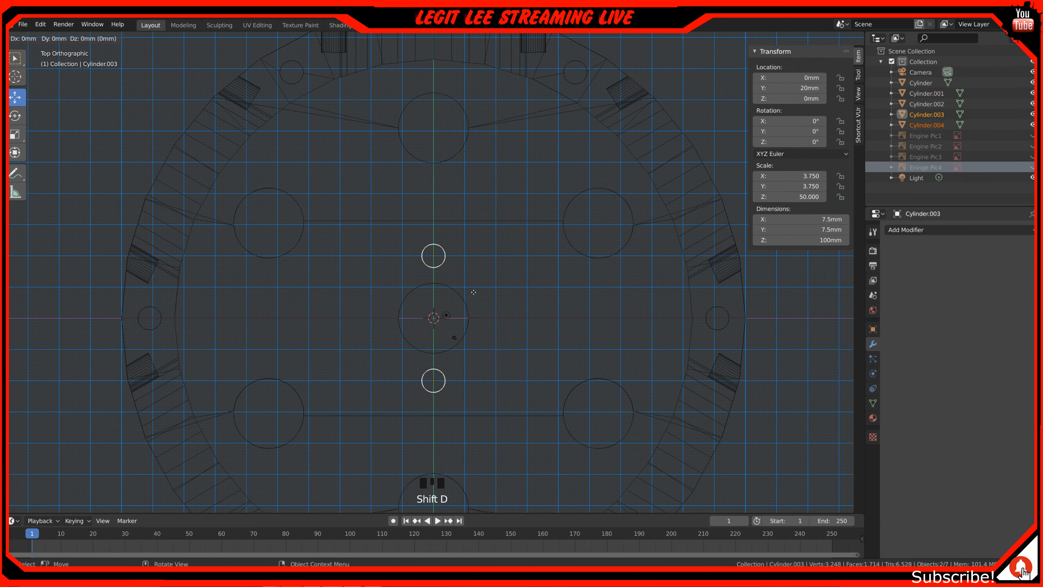
key("r")
type("60")
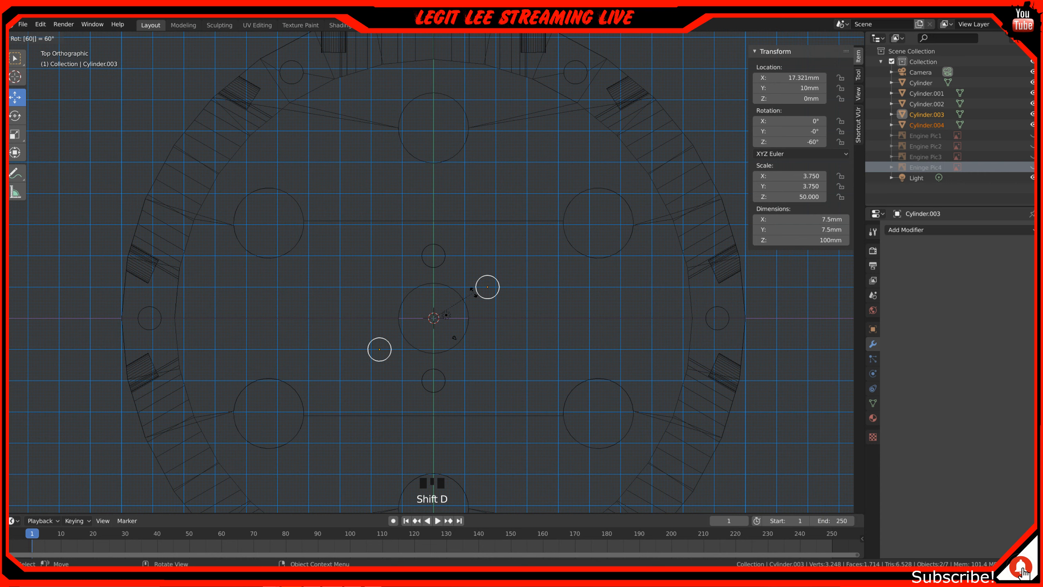
key("Return")
key("shift+r")
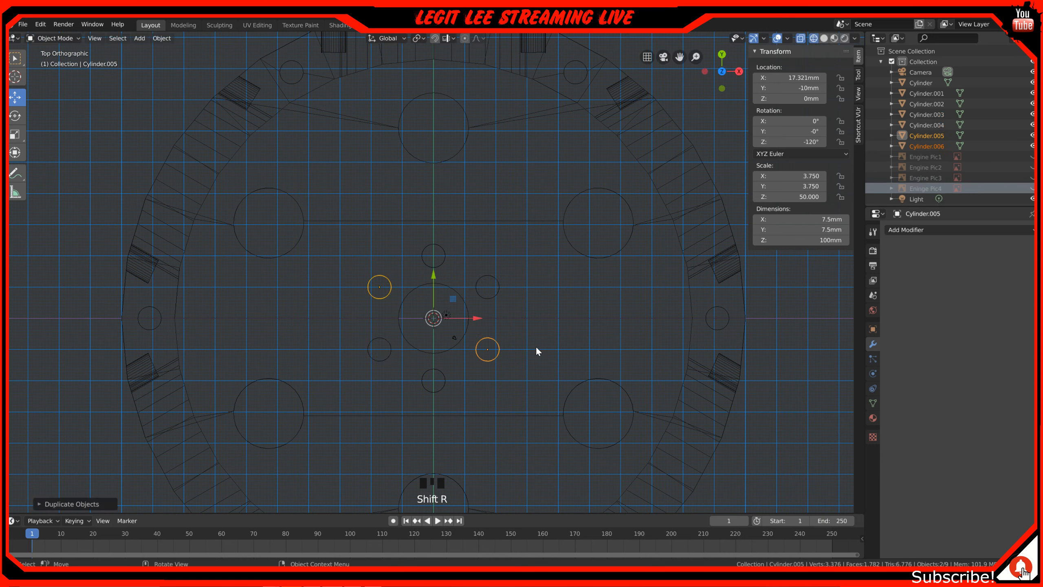
- Select all six small cylinders around the central hole and join them into one object
middle_click_drag(533, 359, 505, 312)
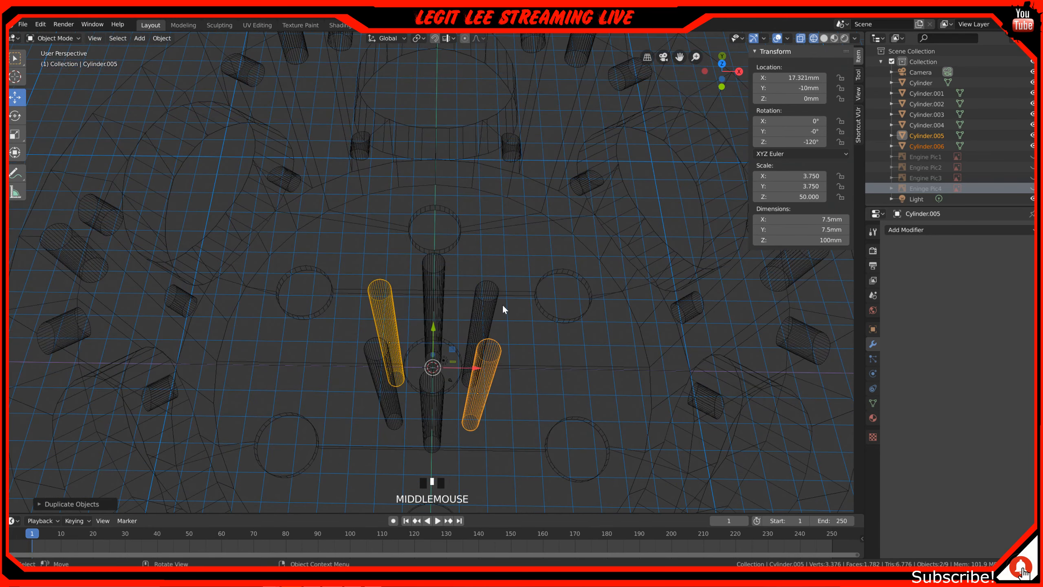
left_click(495, 290, "shift")
left_click(481, 284)
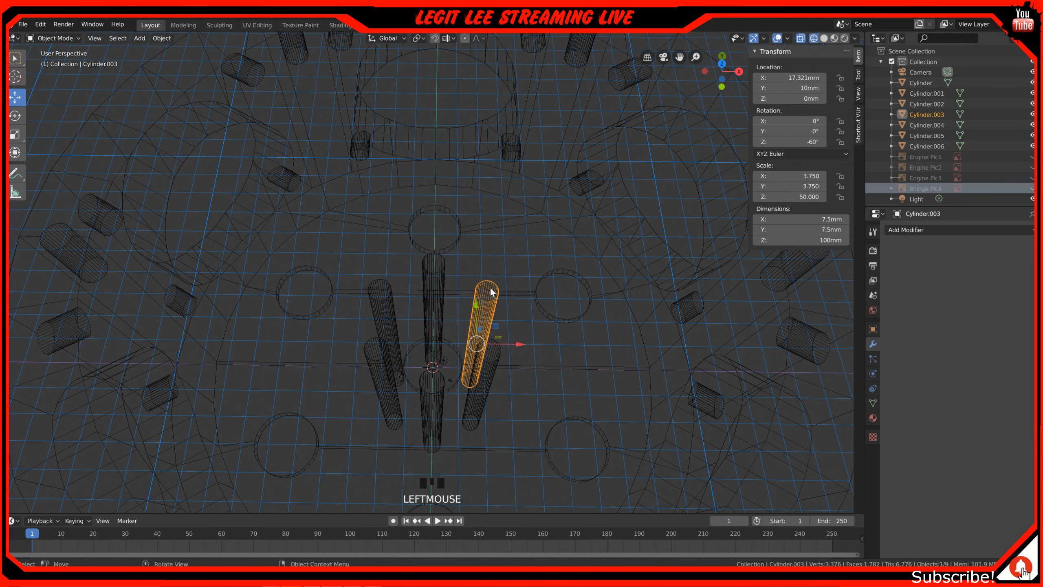
left_click(434, 272, "shift")
left_click(388, 287, "shift")
left_click(369, 353, "shift")
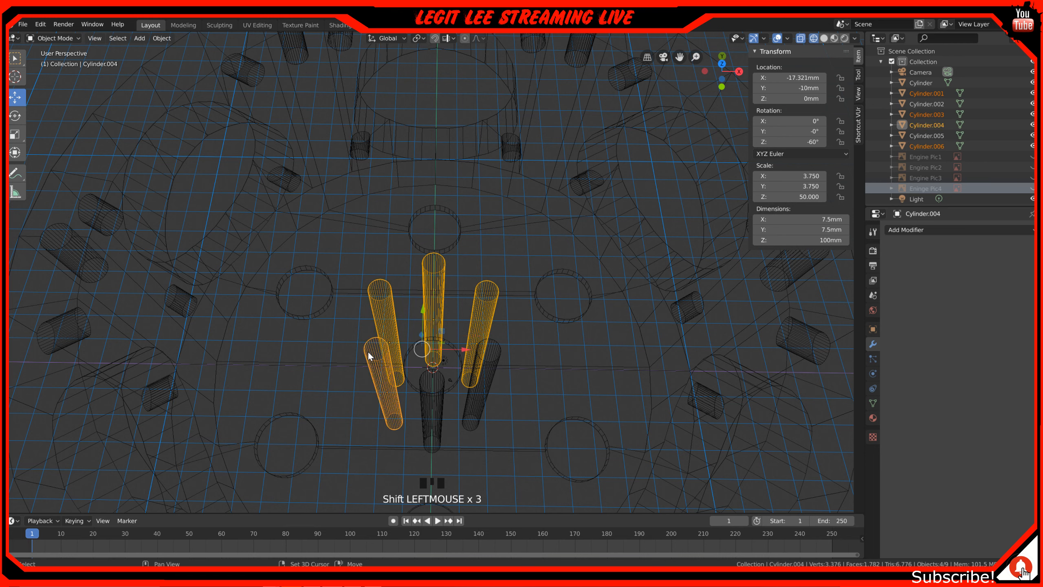
left_click(432, 388, "shift")
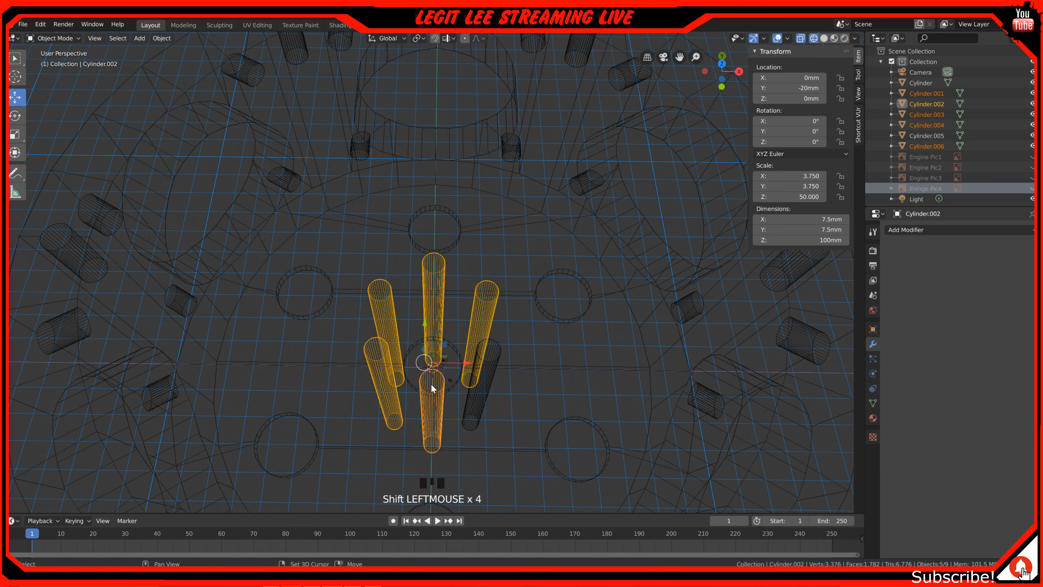
left_click(491, 348, "shift")
right_click(425, 327)
mouse_move(426, 328)
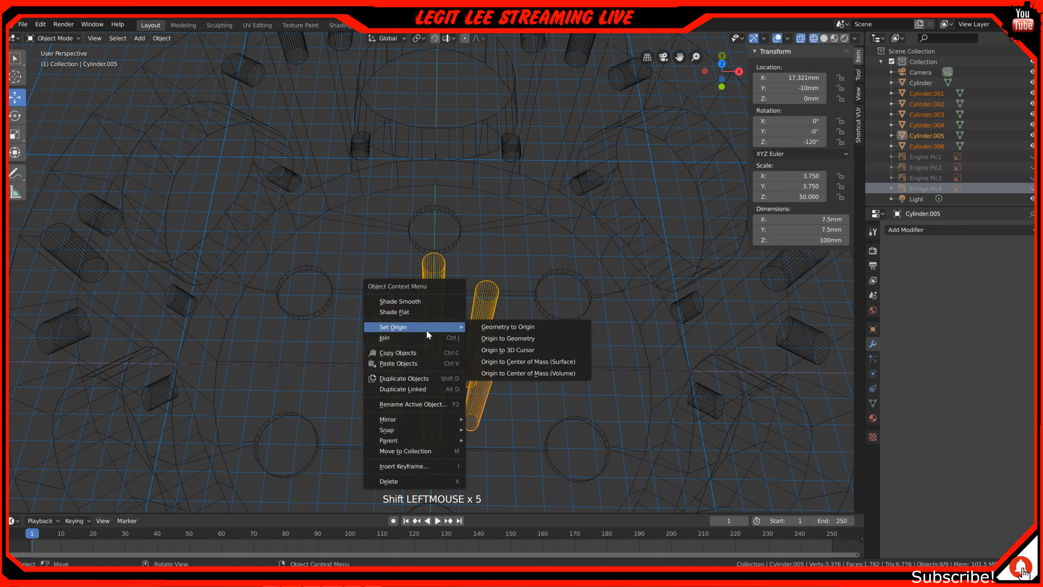
left_click(423, 338)
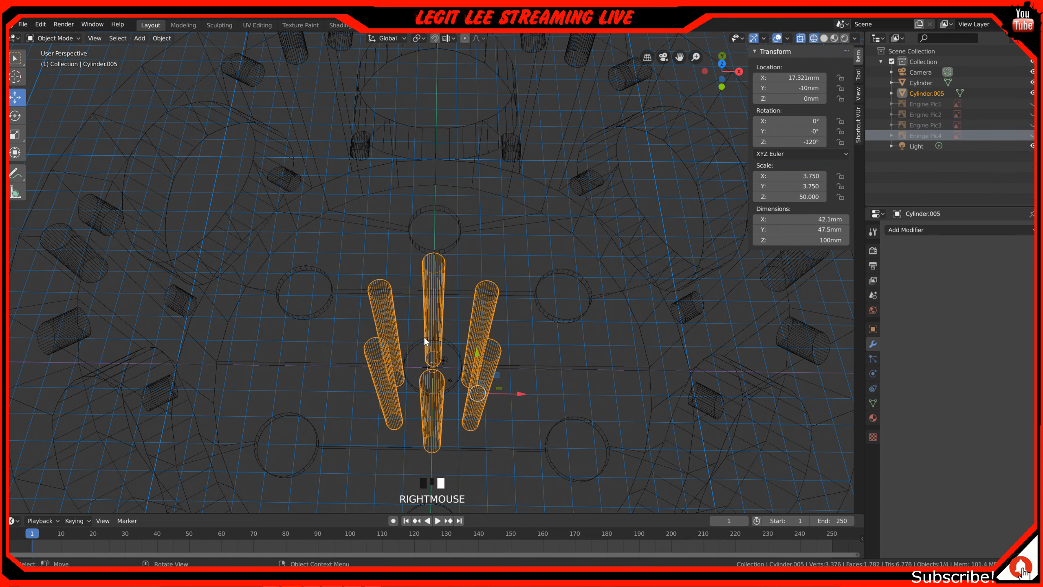
- Set the joined cylinders' origin to their center of mass by volume
right_click(502, 330)
mouse_move(503, 355)
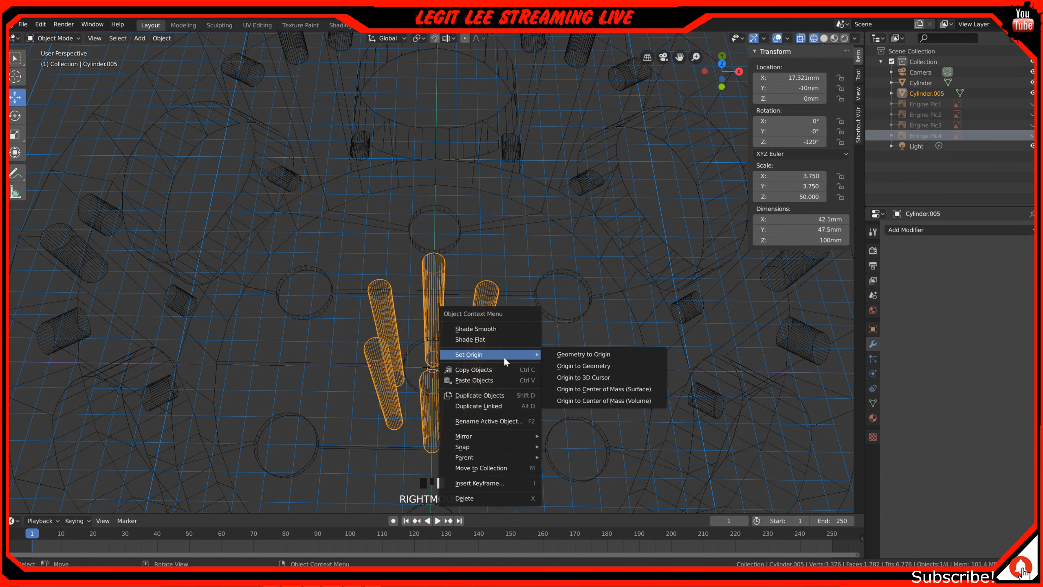
left_click(621, 402)
- Cut the six bolt holes through the housing floor by applying a Boolean Difference modifier with the joined cylinders as its object
scroll(440, 408, "down", 3)
middle_click_drag(440, 408, 469, 405)
key("KP_1")
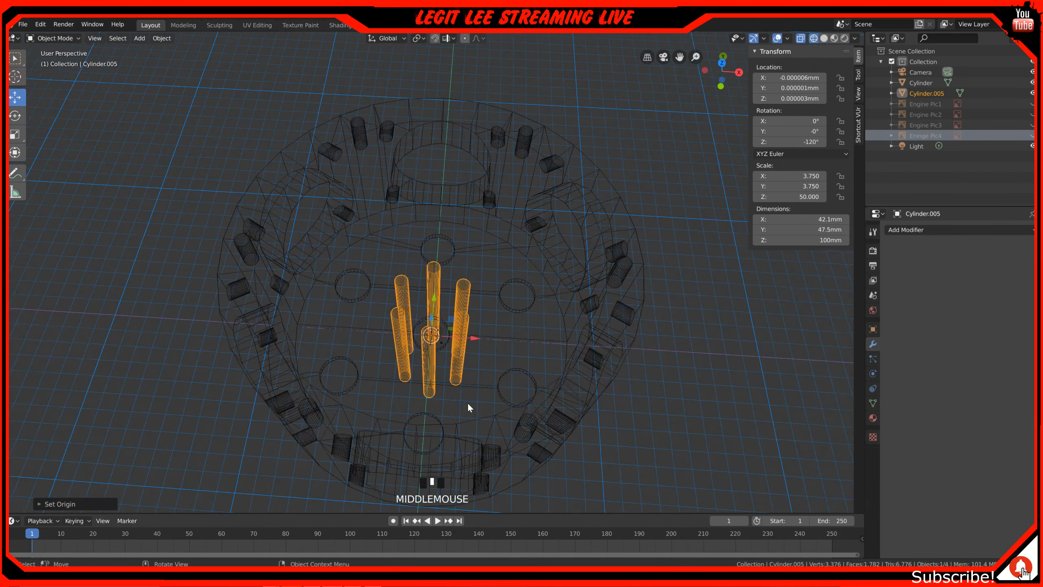
left_click(588, 315)
left_click(903, 232)
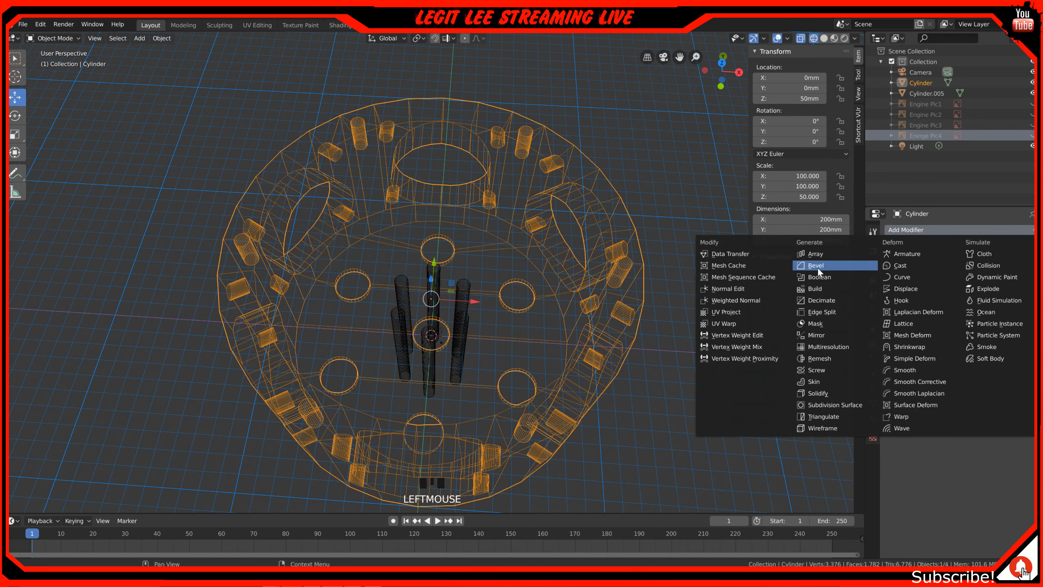
left_click(818, 277)
left_click(1030, 287)
left_click(465, 279)
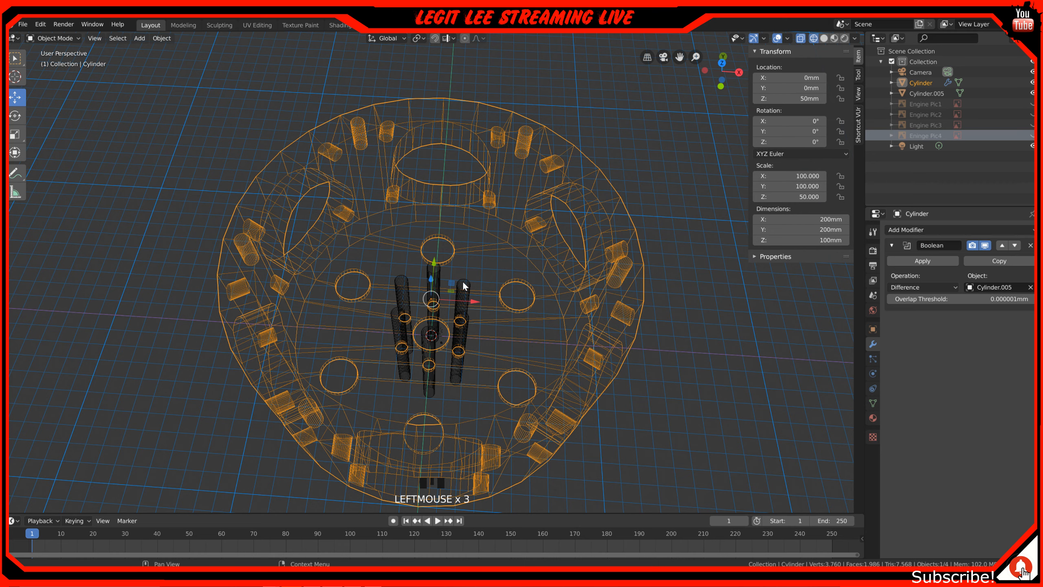
left_click(935, 259)
- Delete the joined cutting cylinders from the centre of the housing
middle_click_drag(458, 370, 459, 380)
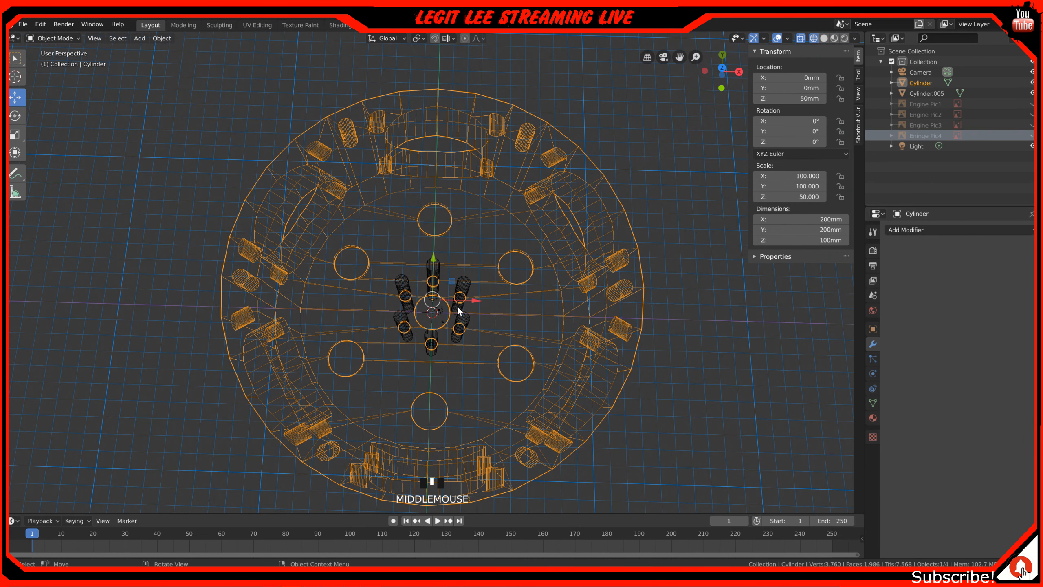
left_click(458, 293)
key("x")
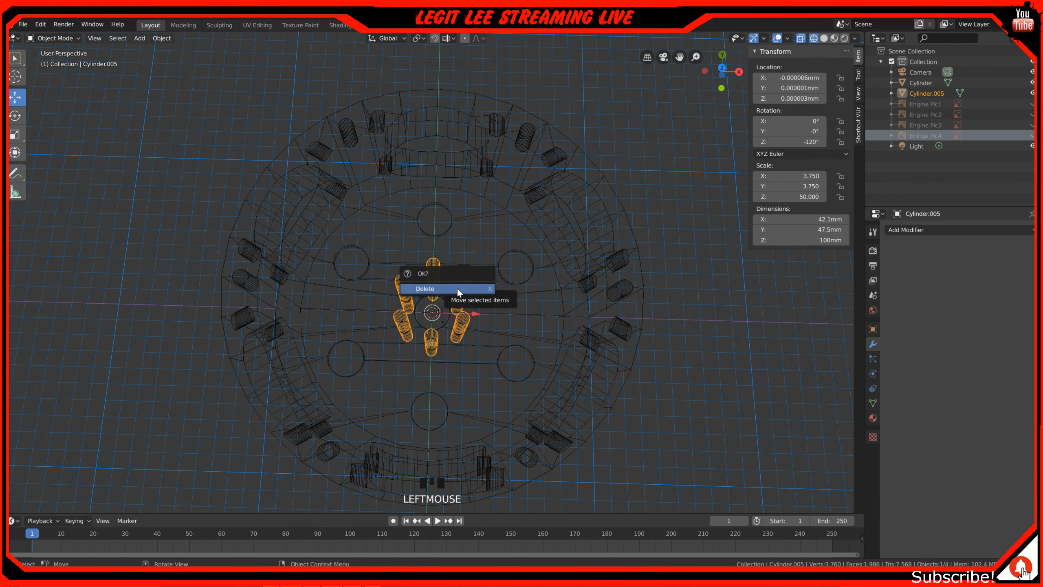
left_click(456, 286)
- Switch the viewport to Look Dev shading and inspect the bolt holes around the housing's central hole
middle_click_drag(464, 355, 462, 367)
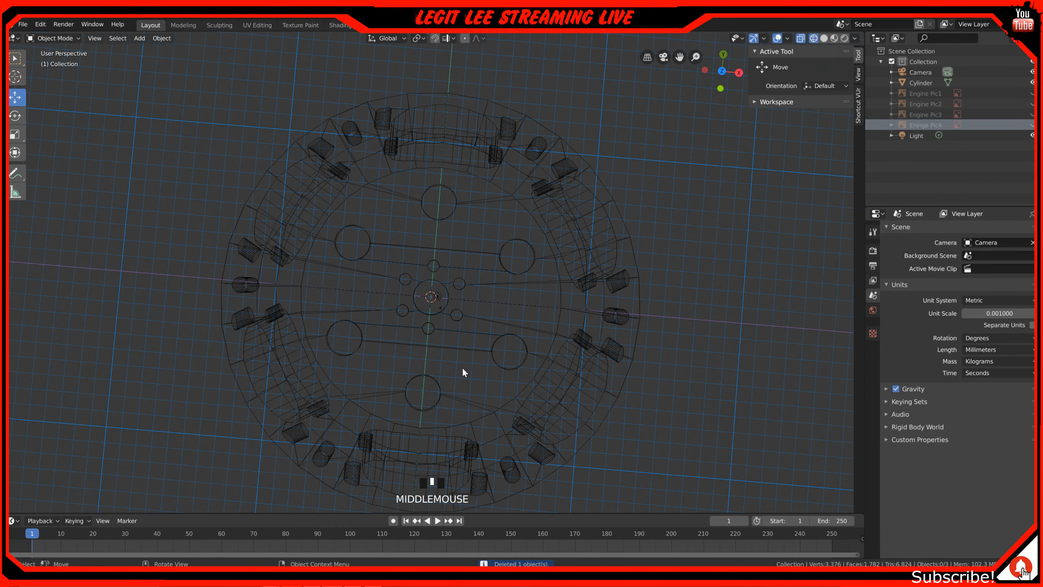
key("z")
key("2")
mouse_move(455, 432)
middle_mouse_down()
mouse_move(454, 409)
mouse_move(467, 441)
mouse_move(458, 406)
mouse_move(429, 414)
mouse_move(475, 399)
mouse_move(441, 396)
mouse_move(438, 372)
mouse_move(453, 368)
mouse_move(466, 373)
mouse_move(458, 425)
middle_mouse_up()
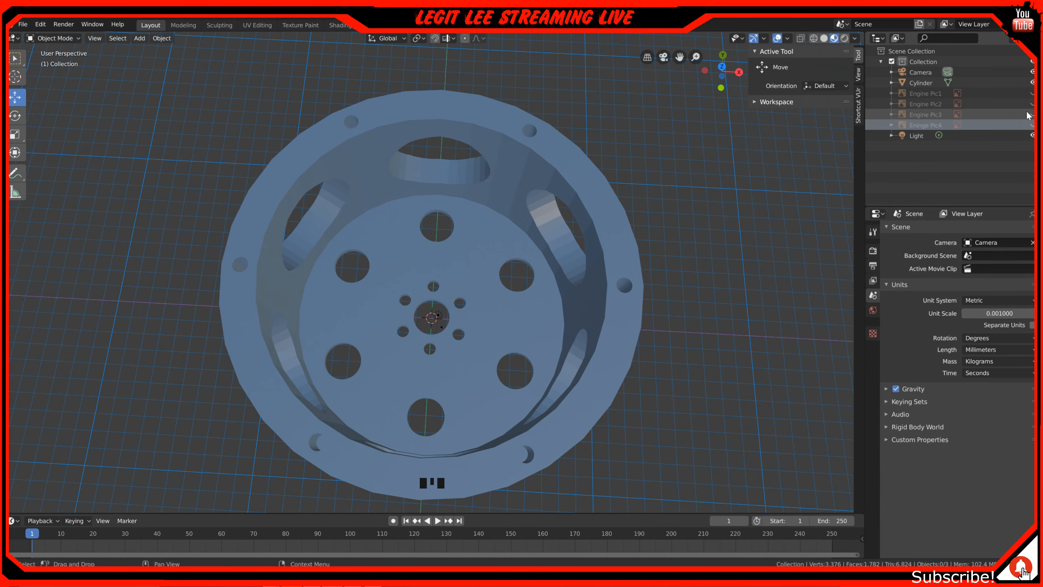
- Show the Engine Pic1 reference and compare it with the housing from above in wireframe shading
left_click(1032, 93)
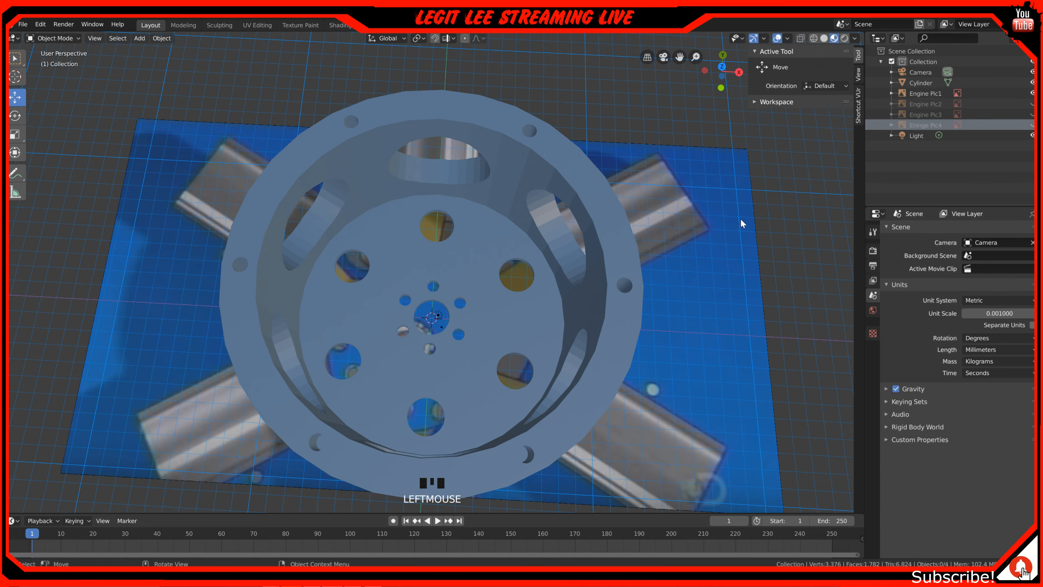
middle_click_drag(550, 308, 550, 323)
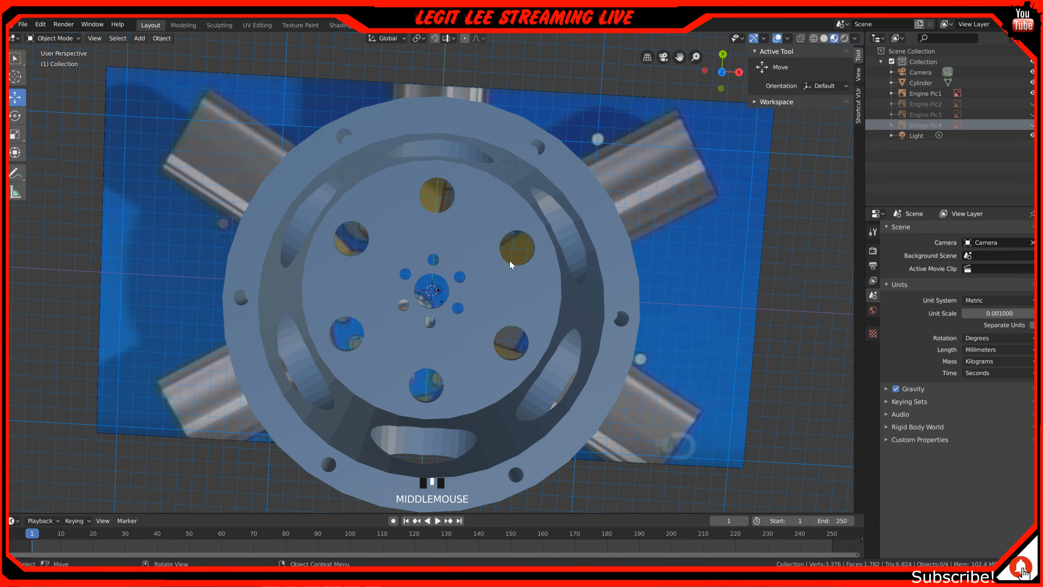
key("KP_7")
key("z")
left_click(423, 260)
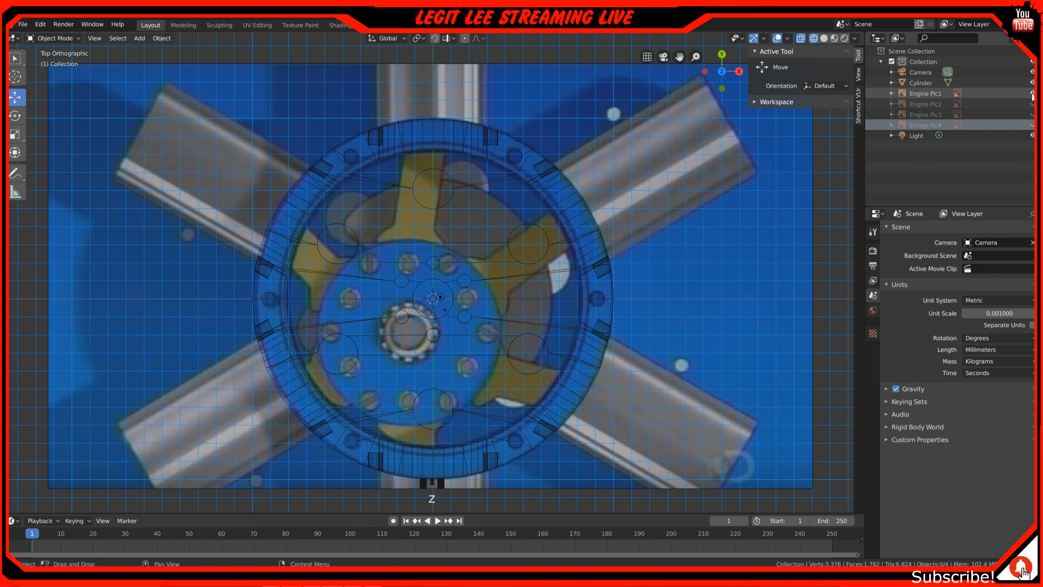
- Hide Engine Pic1 and view the Eninge Pic4 and Engine Pic3 references one at a time against the housing
left_click(1032, 94)
left_click(1032, 126)
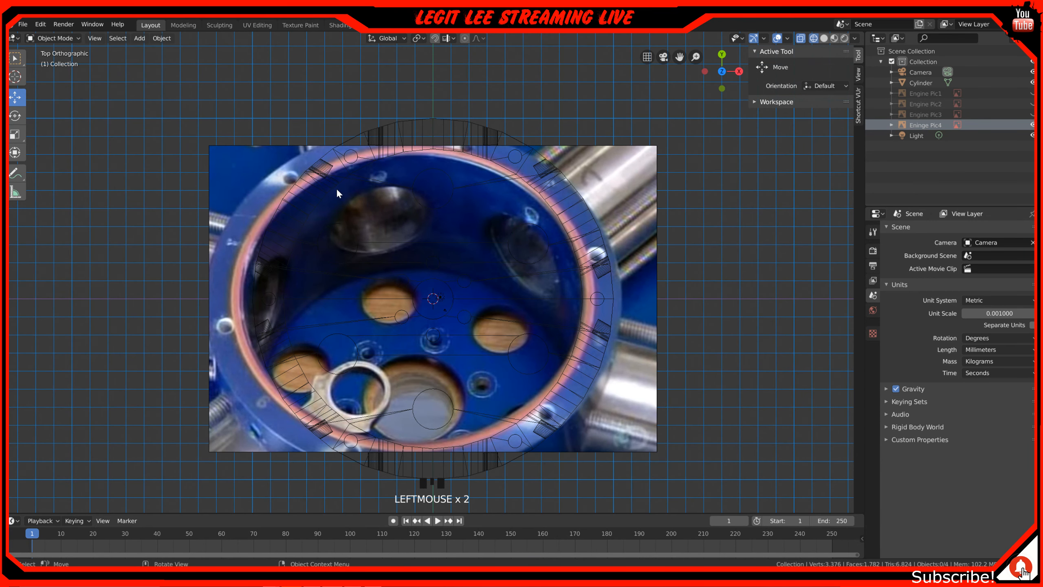
left_click(1032, 114)
left_click(1032, 125)
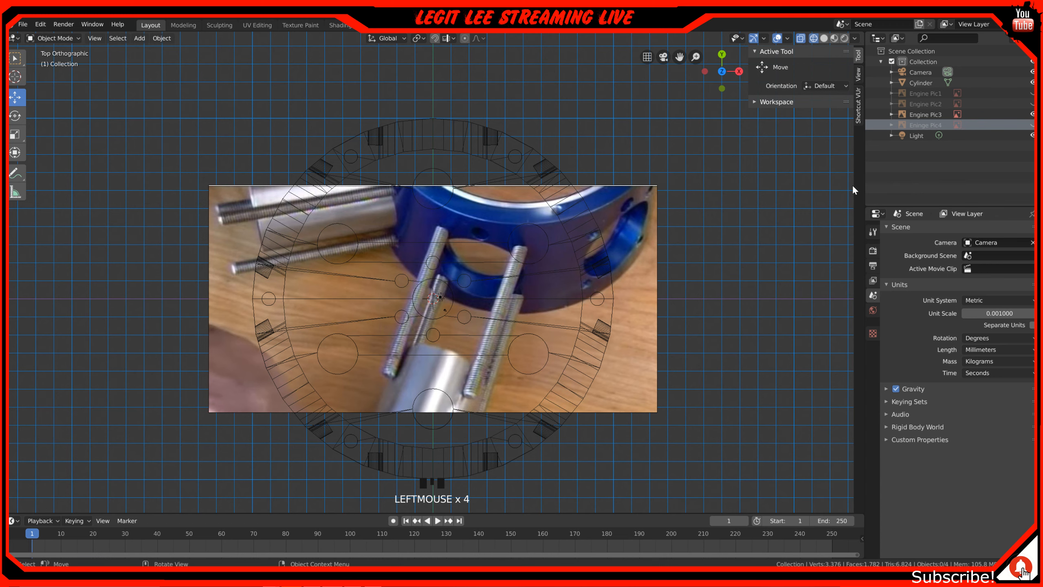
left_click(1032, 114)
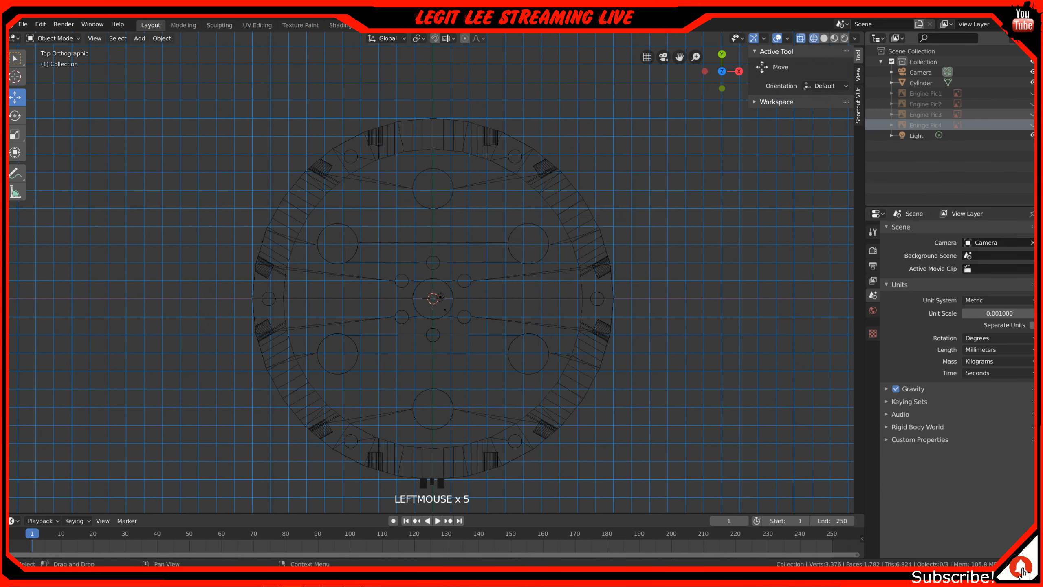
- Examine the ring in the Engine Pic2 reference up close, and bring back the Eninge Pic4 reference in its place
left_click(1032, 104)
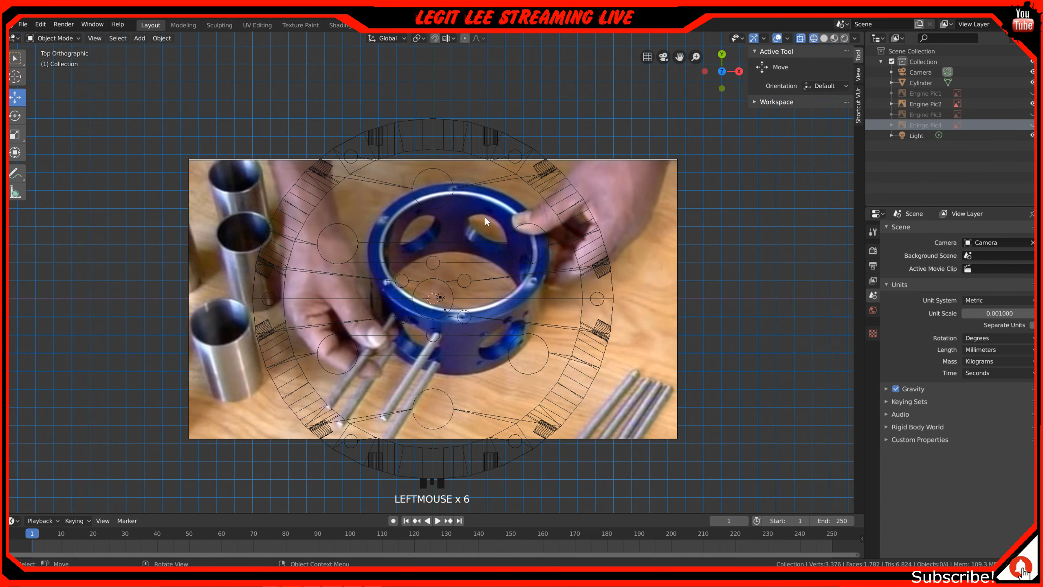
scroll(475, 222, "up", 4)
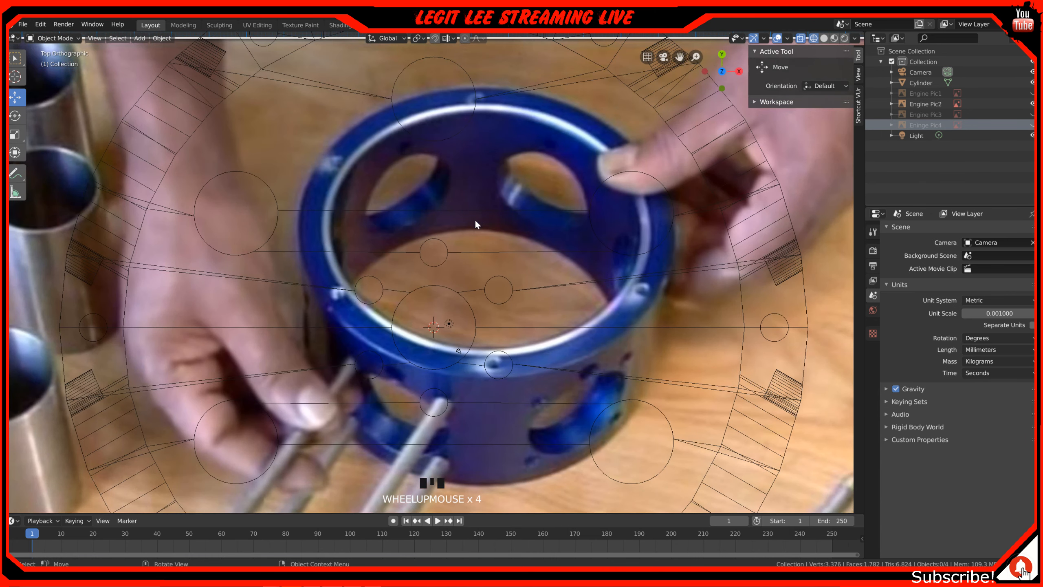
scroll(434, 156, "up", 2)
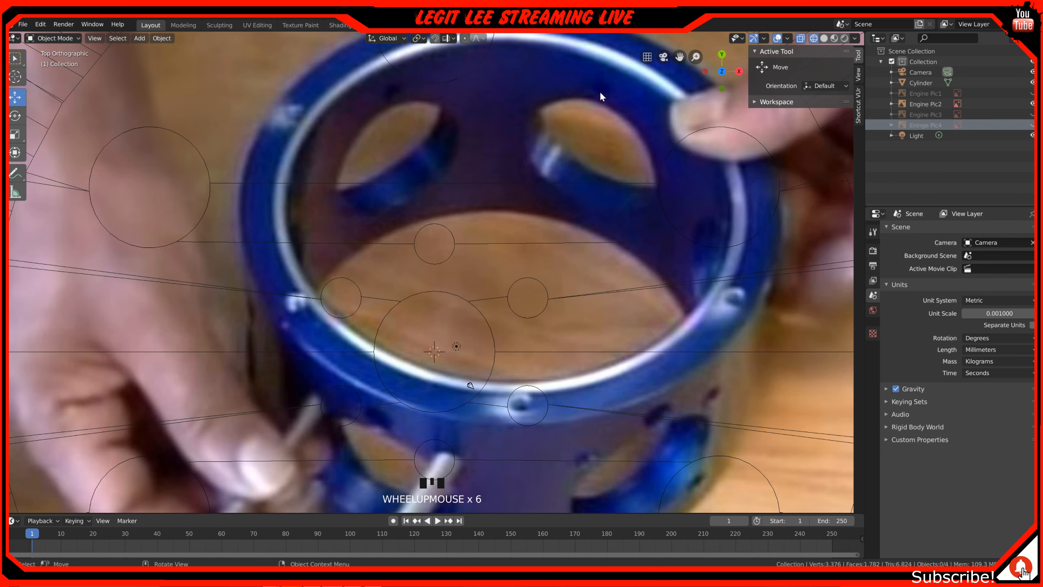
scroll(541, 234, "down", 2)
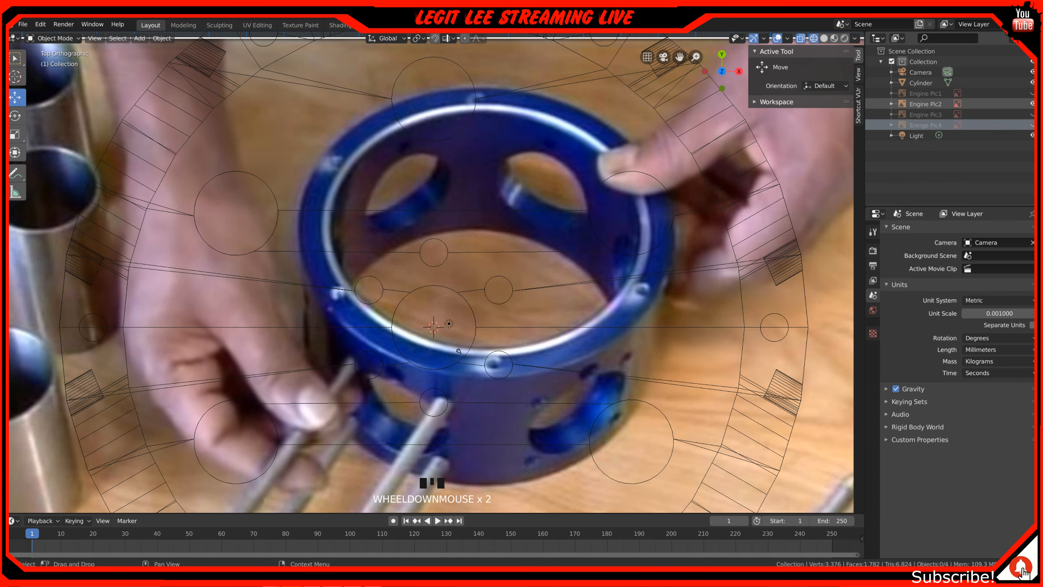
left_click(1032, 104)
left_click(1033, 125)
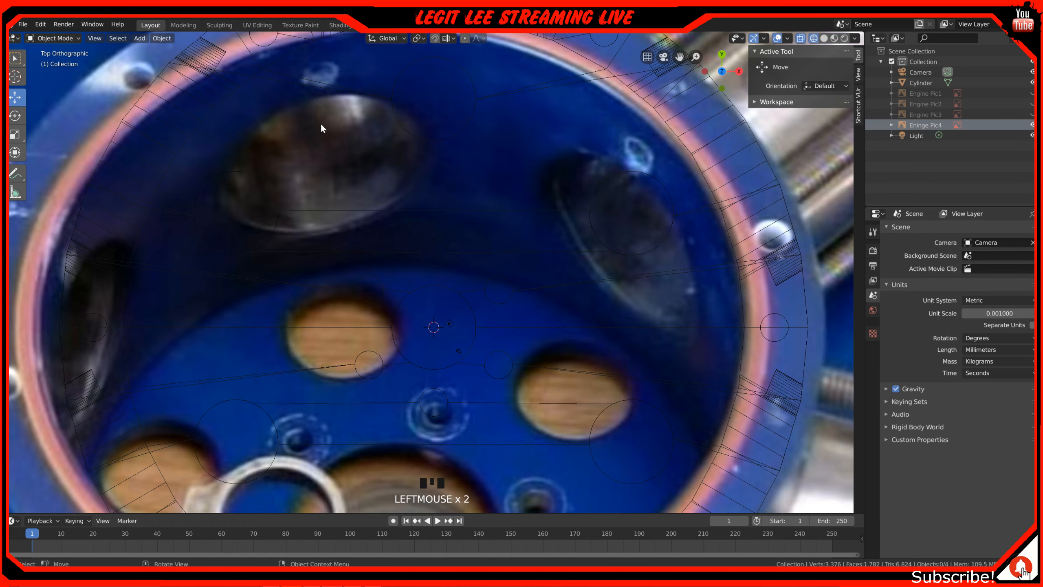
scroll(323, 168, "down", 5)
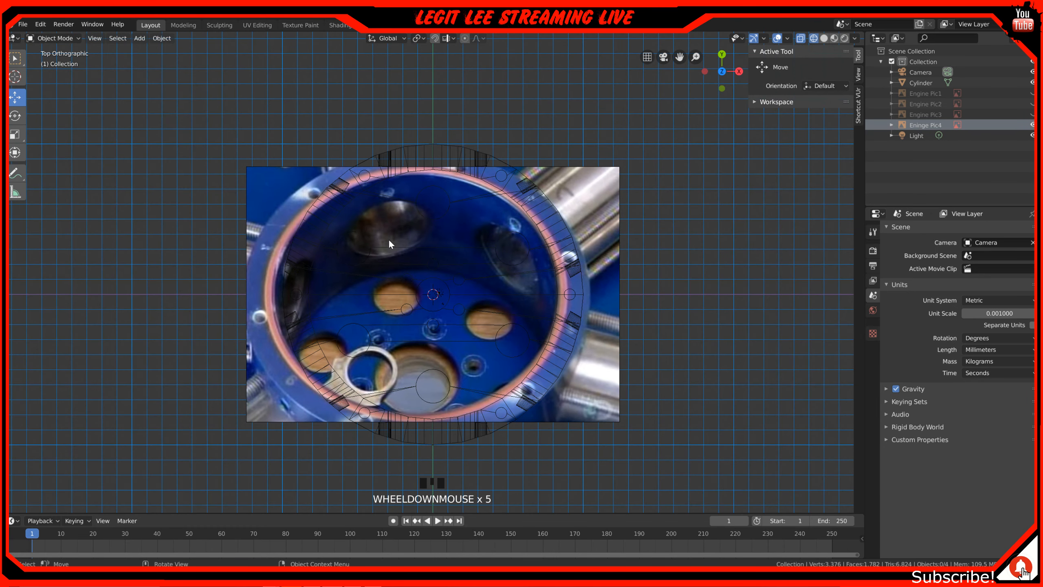
- Add Engine 5.JPG from the Documents folder as a reference image
left_click(501, 194)
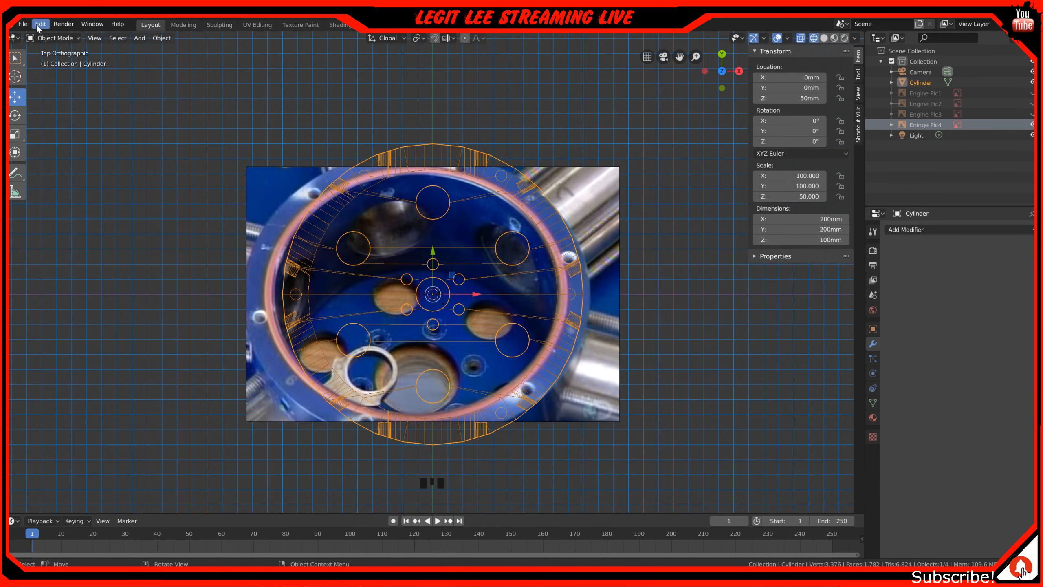
key("shift+a")
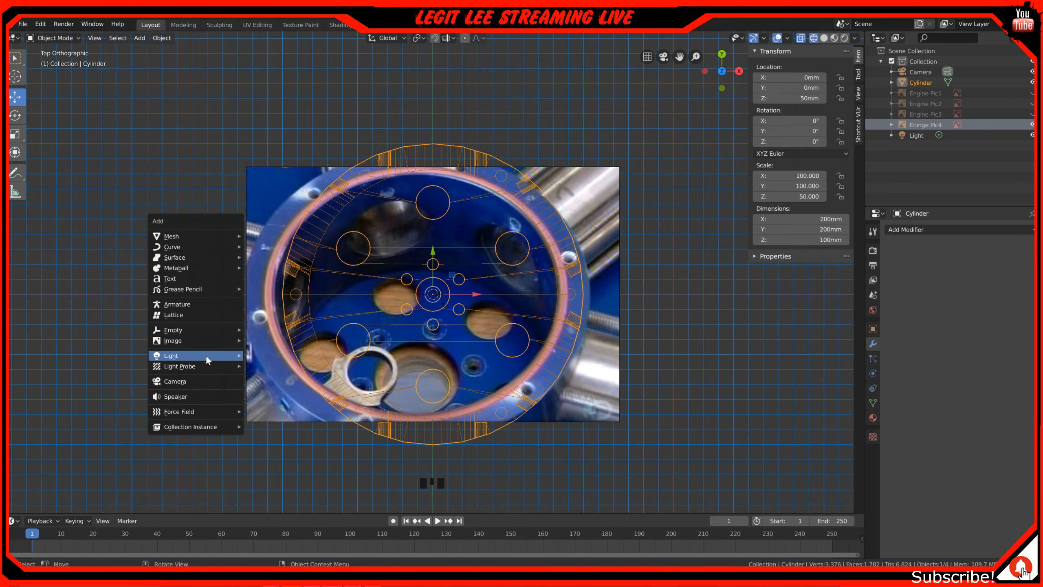
mouse_move(206, 342)
left_click(280, 339)
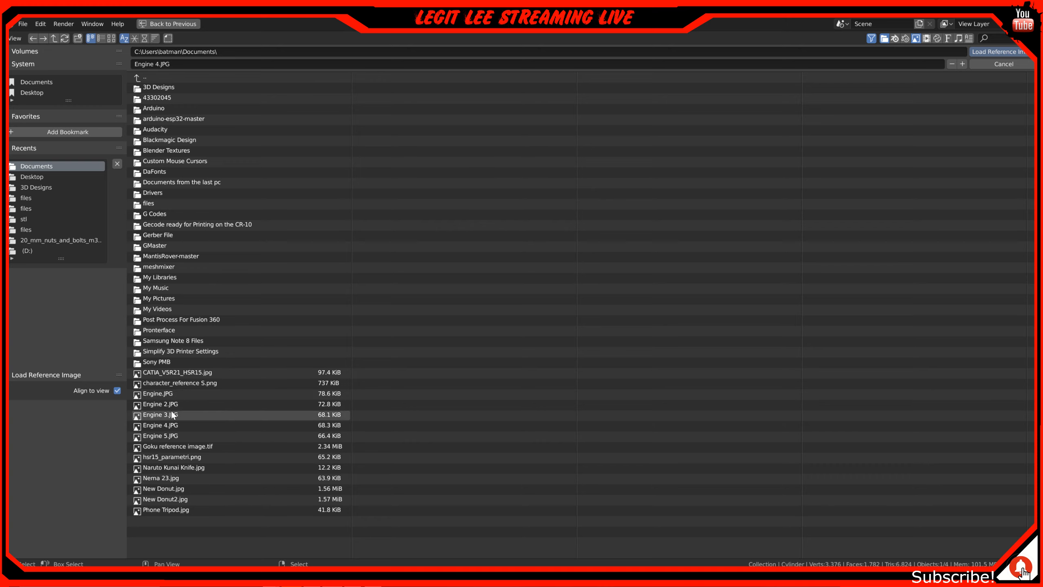
double_click(175, 435)
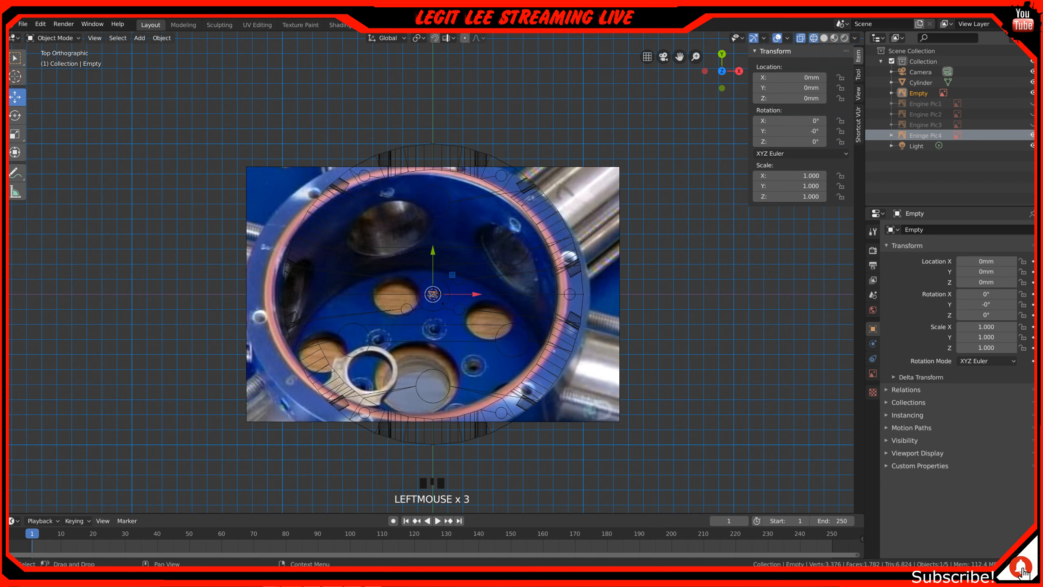
- Rename the added image empty as Engine Pic5 and hide the Eninge Pic4 reference
left_click(1032, 136)
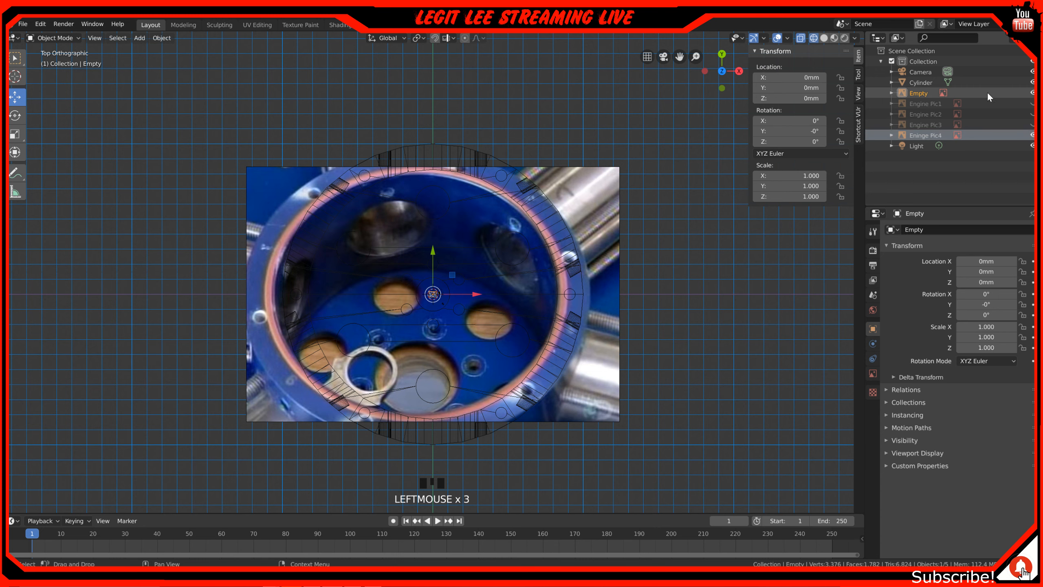
double_click(920, 93)
type("En")
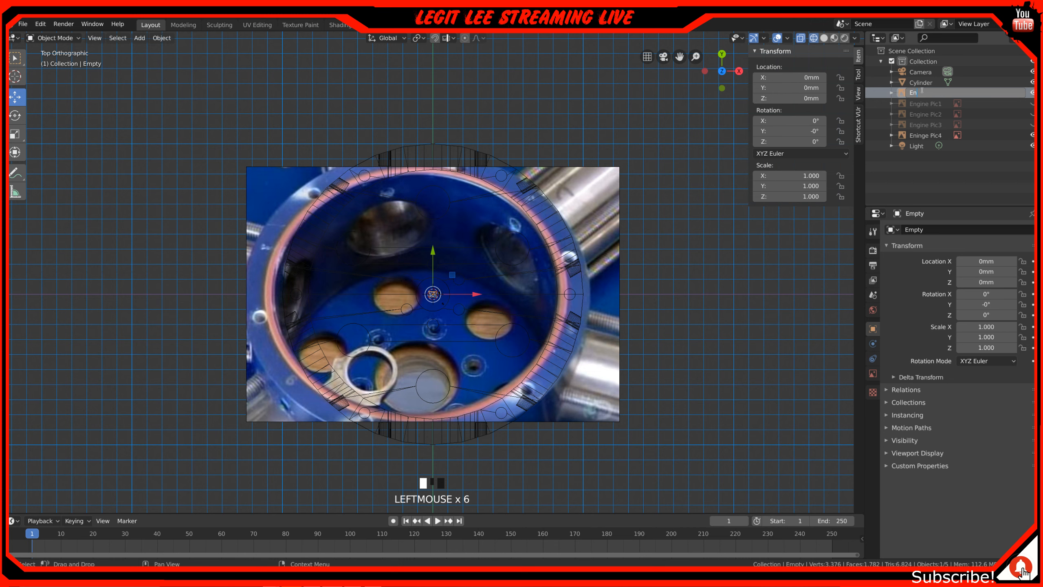
type("gine Pic5")
key("Return")
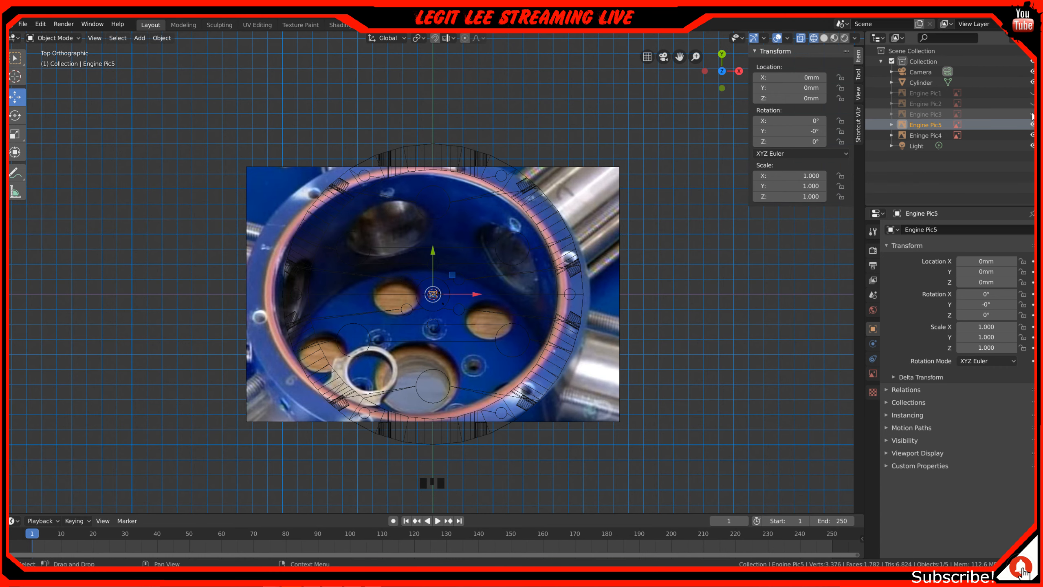
left_click(1032, 135)
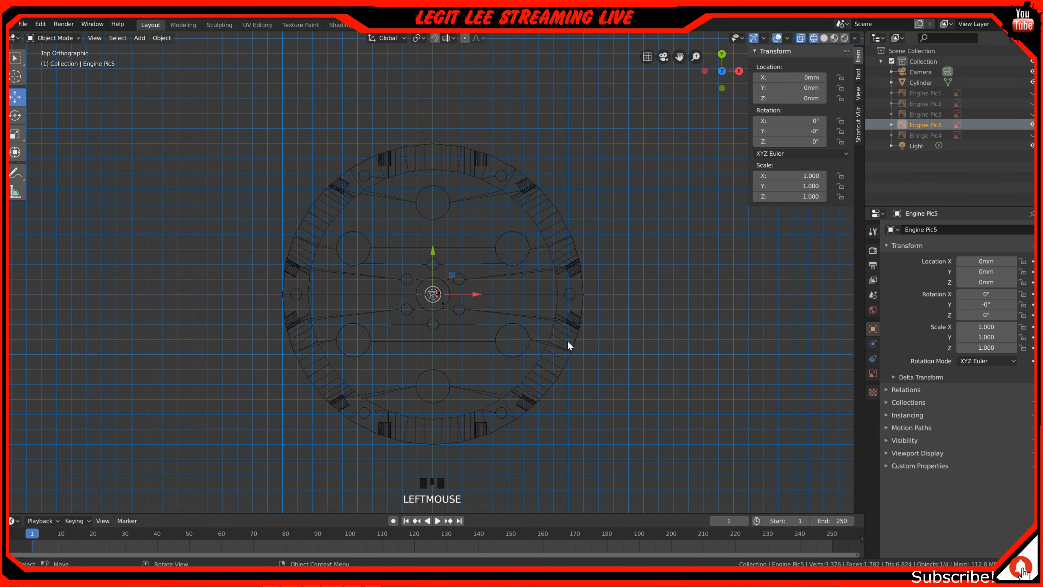
- Try the Engine Pic5 reference enlarged to a scale of about 71.876, and delete it from the scene
key("s")
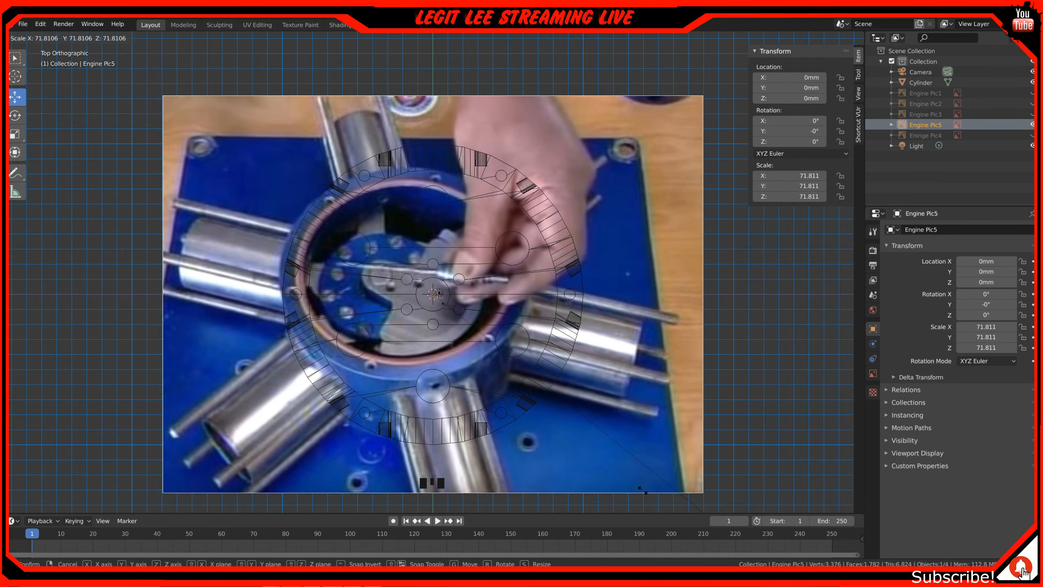
left_click(650, 495)
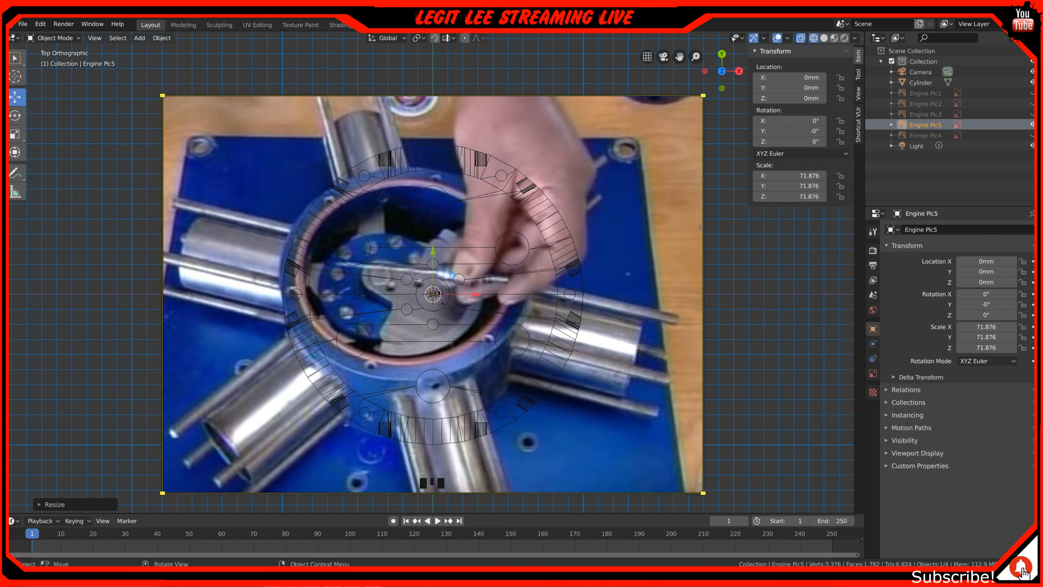
right_click(933, 125)
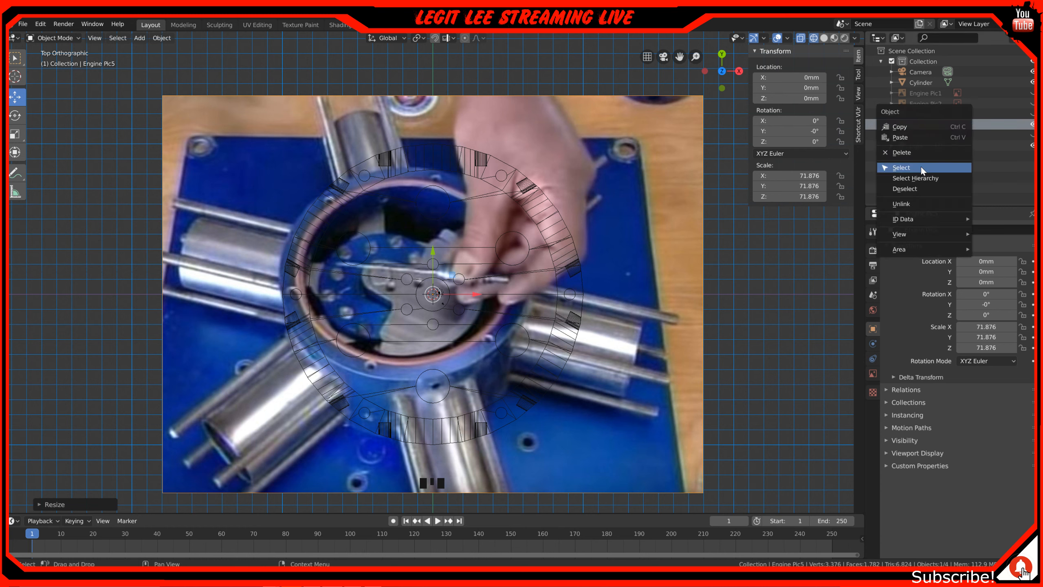
left_click(922, 153)
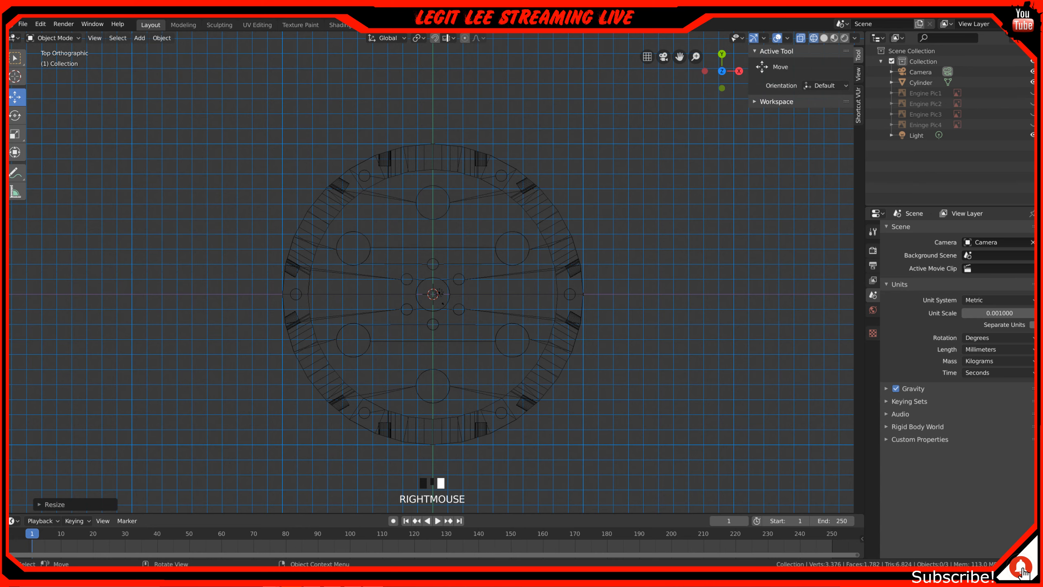
- Add Engine 6.JPG from the Documents folder as a reference image
key("shift+a")
mouse_move(237, 263)
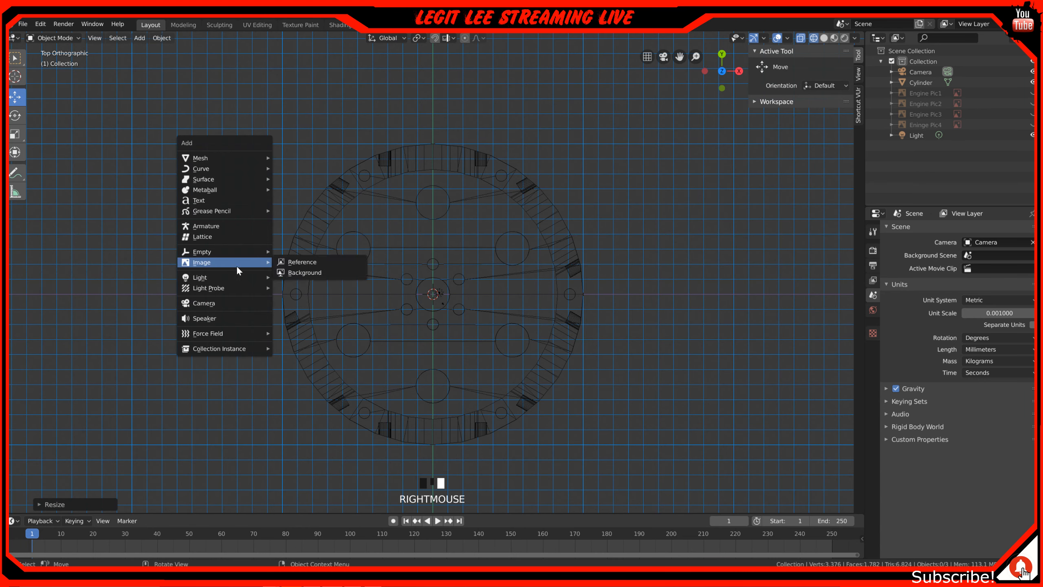
left_click(308, 262)
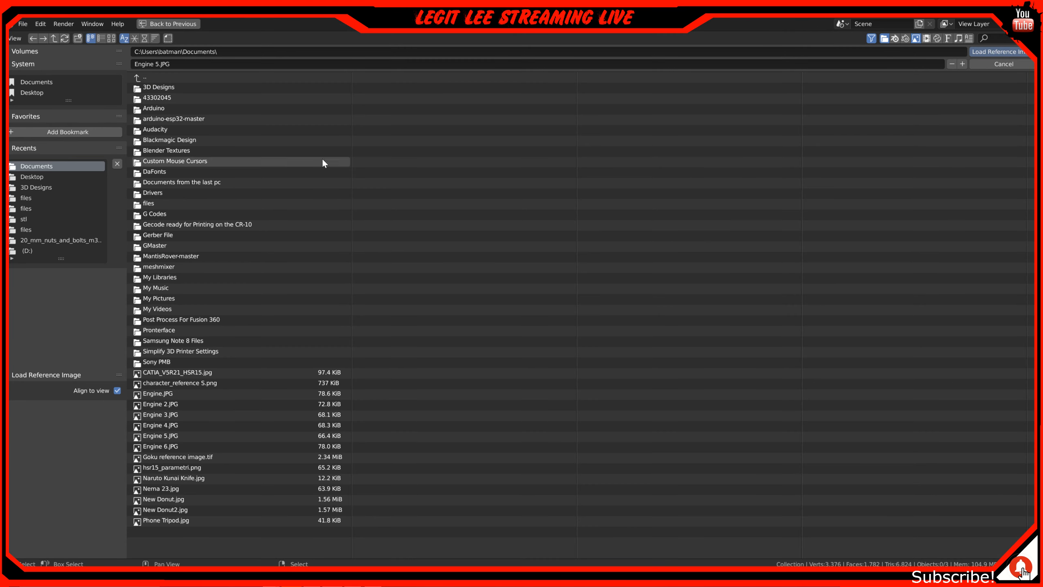
left_click(188, 446)
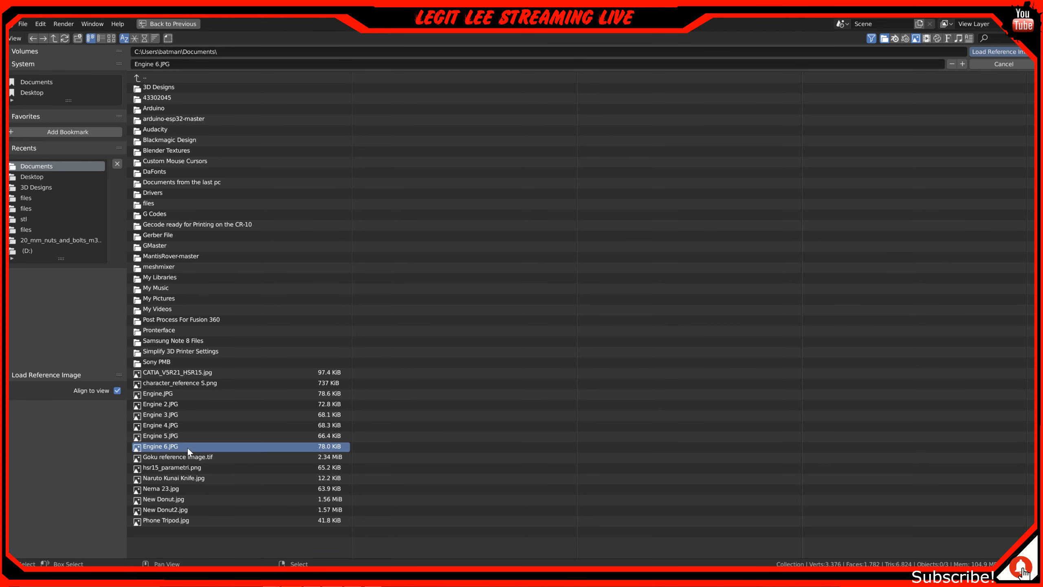
double_click(229, 448)
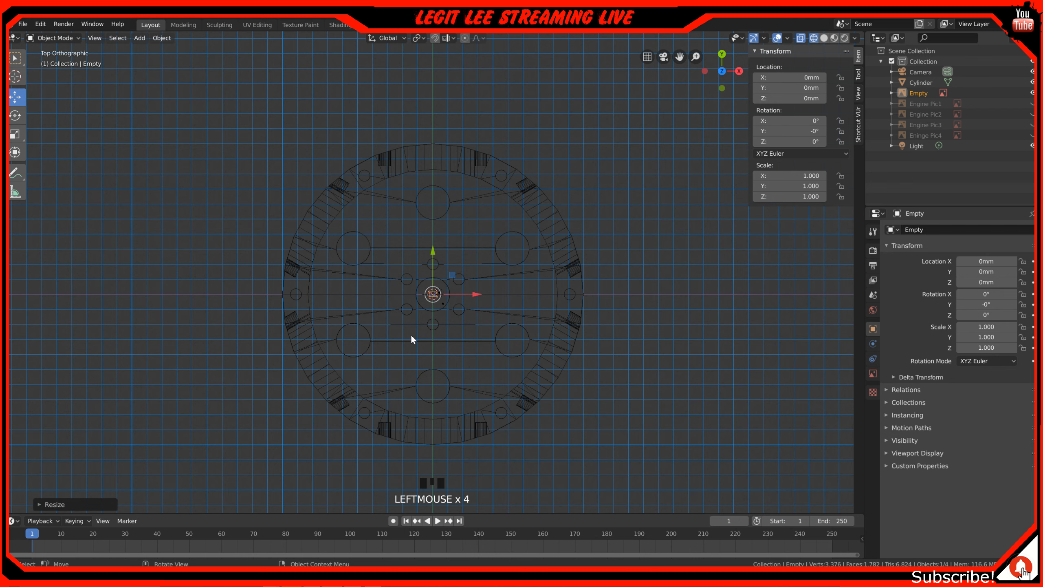
- Rename the newly added image empty as Eninge Pic5
left_click(922, 90)
type("En")
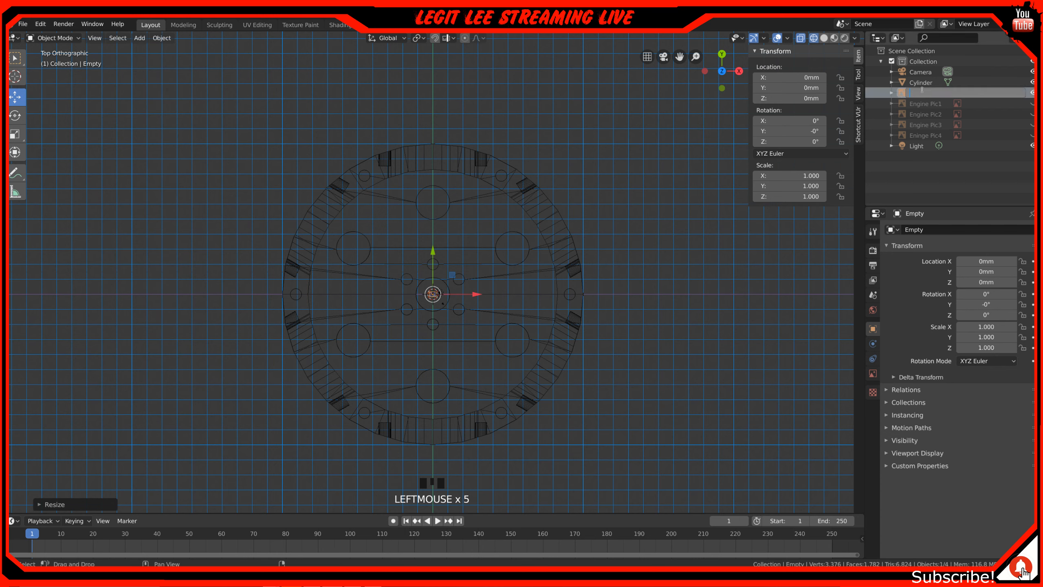
type("inge P")
key("Return")
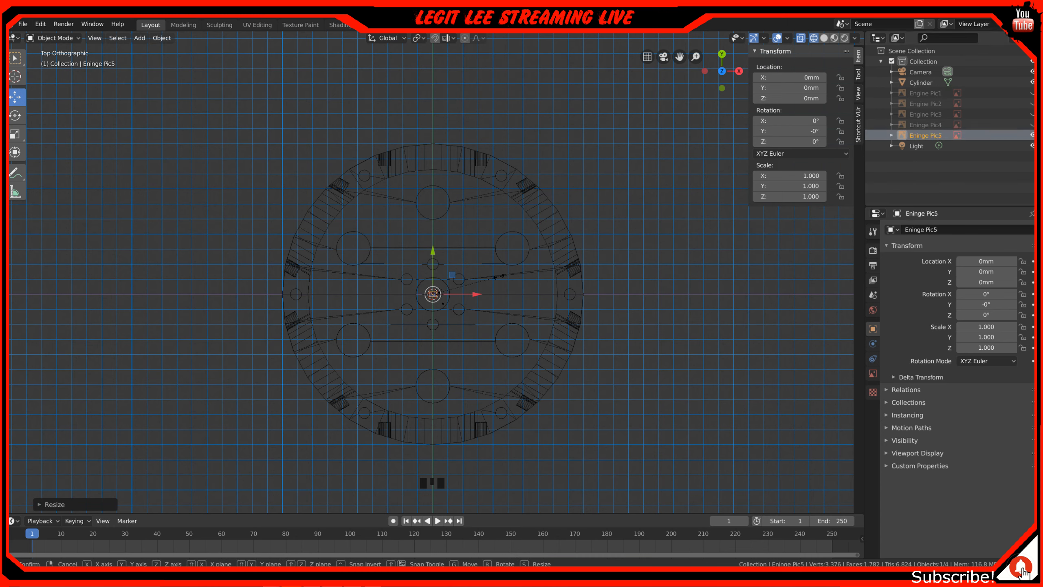
- Scale the Eninge Pic5 reference to about 55.765 and examine the engine internals it shows
key("s")
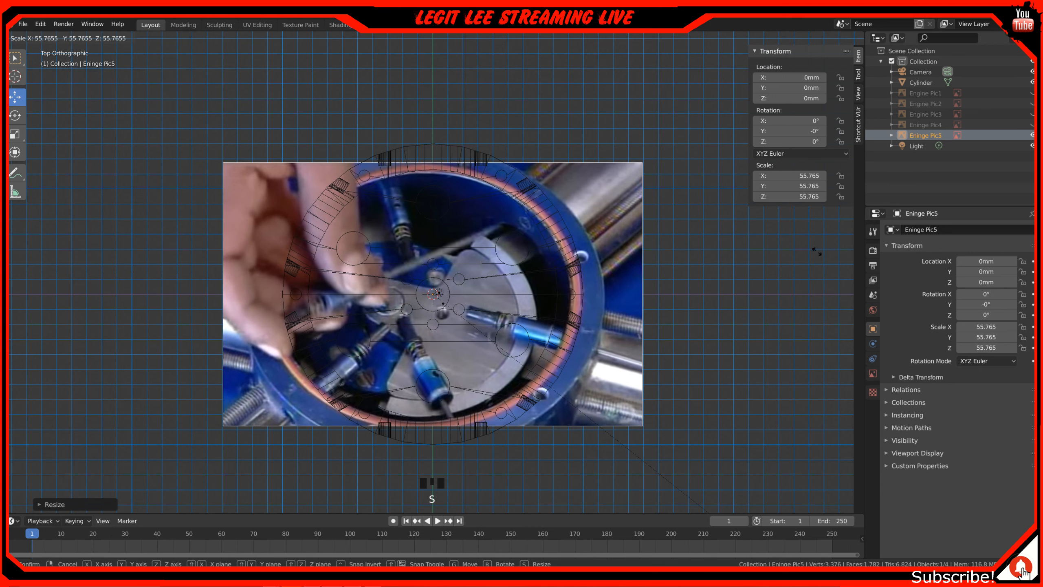
left_click(804, 255)
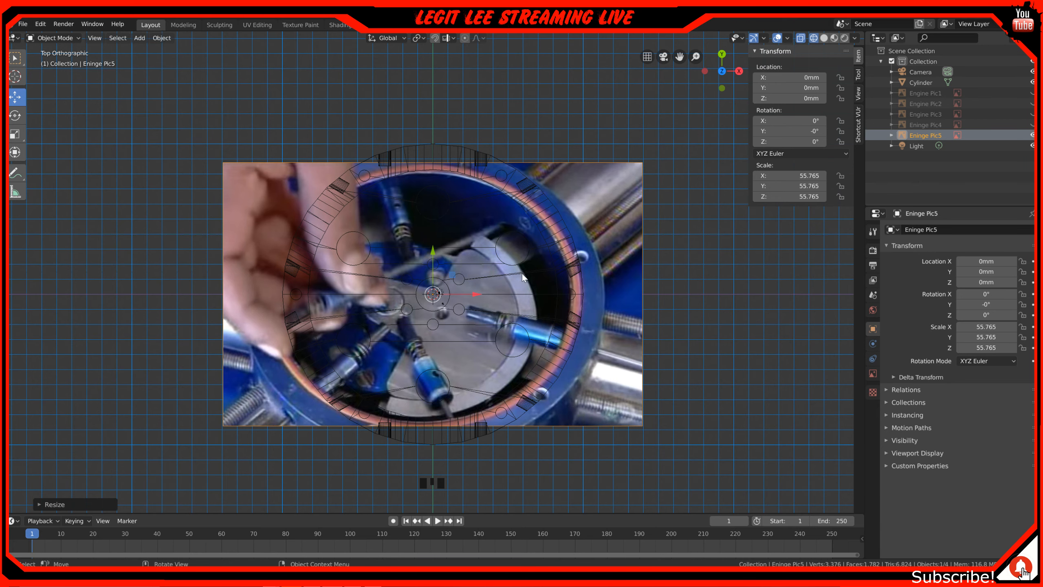
middle_click_drag(490, 326, 503, 283, "shift")
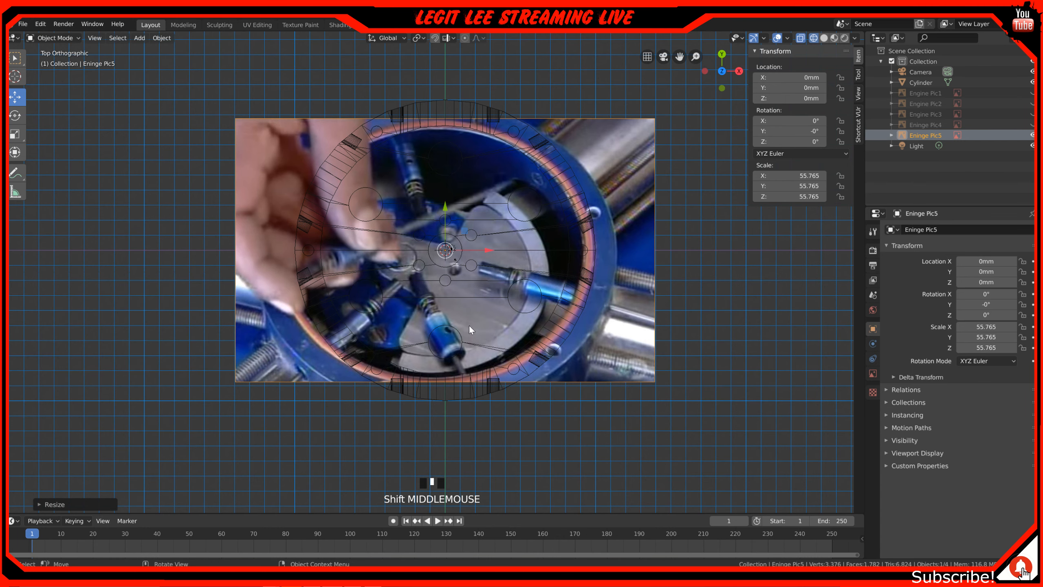
scroll(472, 315, "up", 2)
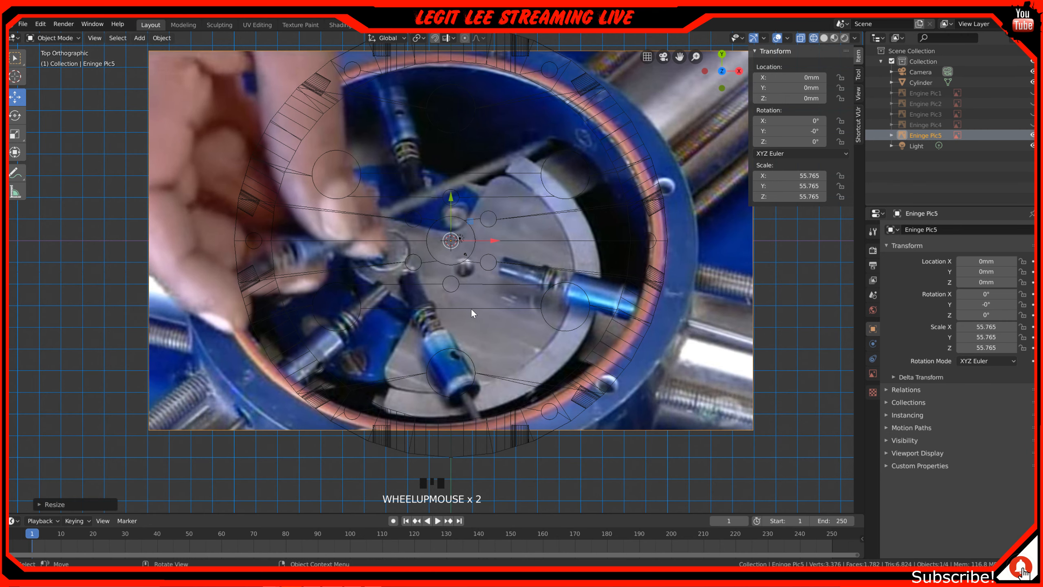
scroll(472, 314, "down", 1)
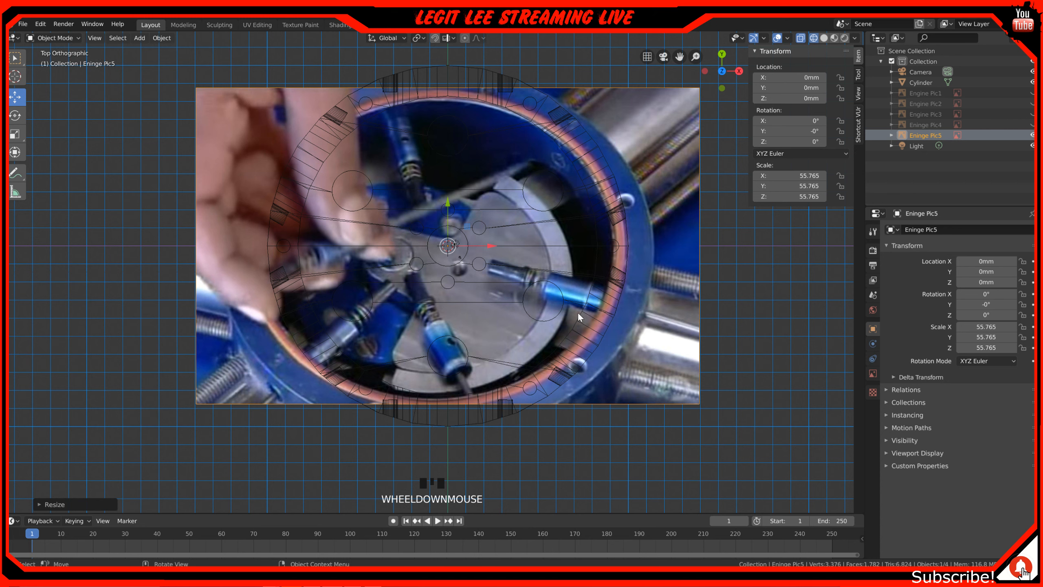
- Add a cylinder mesh and set its dimensions to 12 mm in X, 12 mm in Y and 300 mm in Z
key("shift+a")
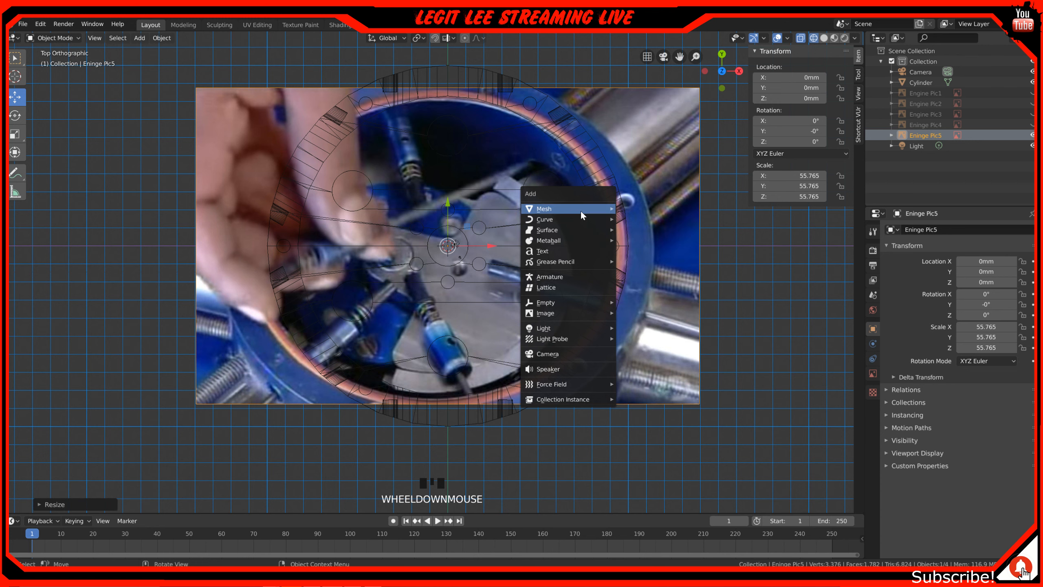
mouse_move(580, 209)
left_click(669, 259)
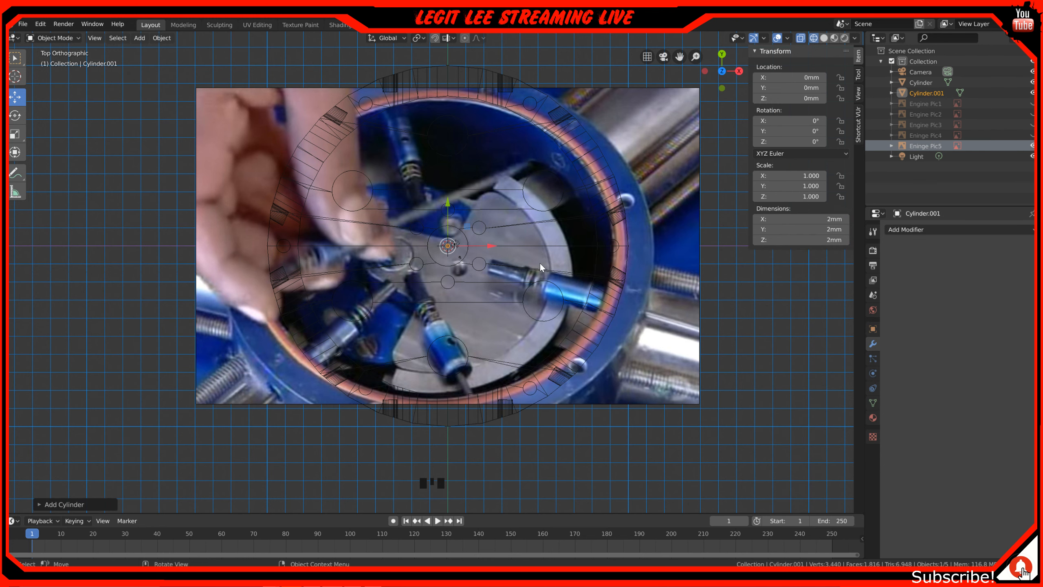
left_click(824, 218)
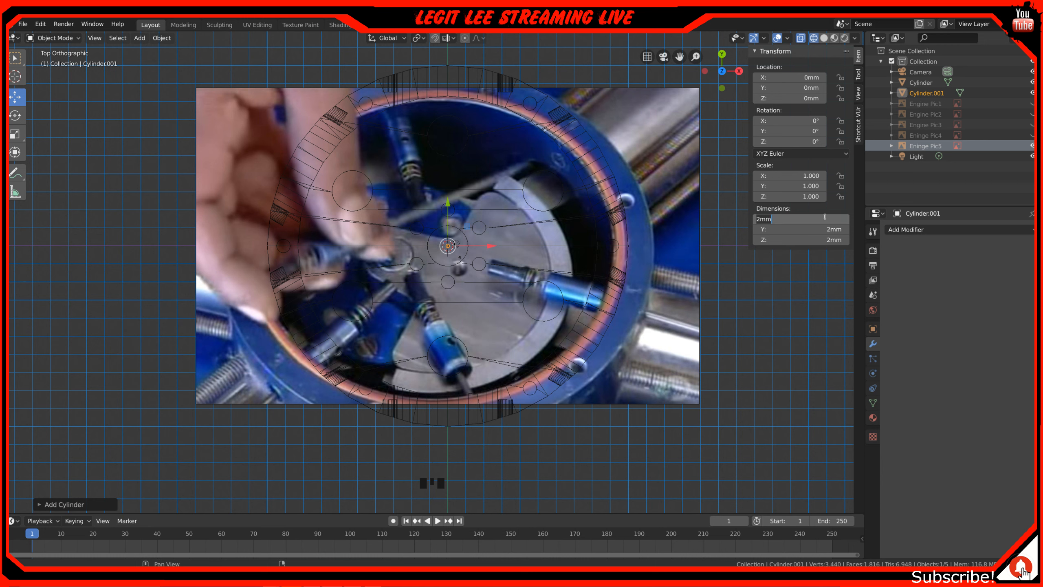
type("12")
key("Tab")
type("12")
key("Tab")
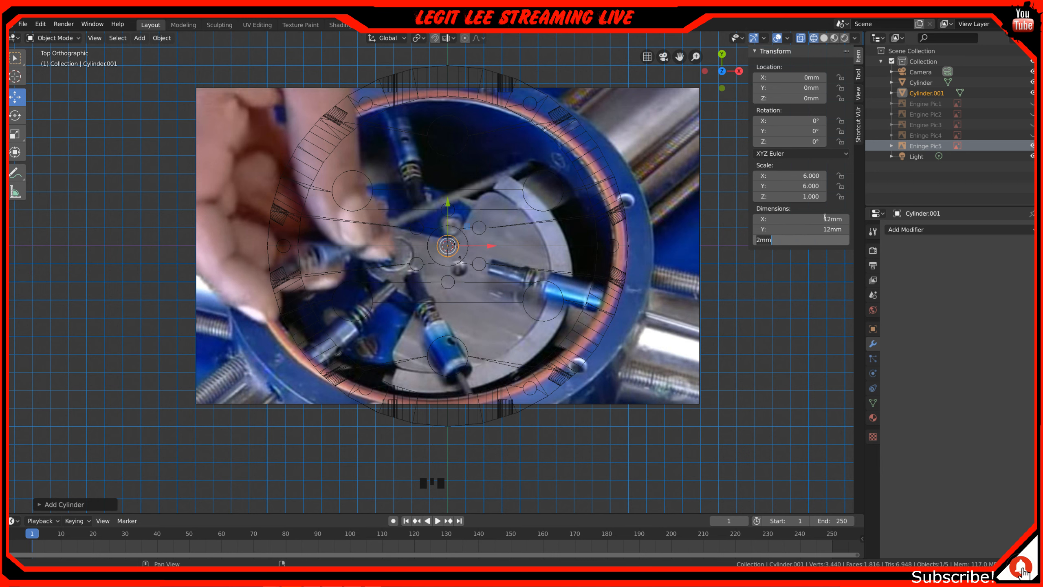
type("100")
key("Return")
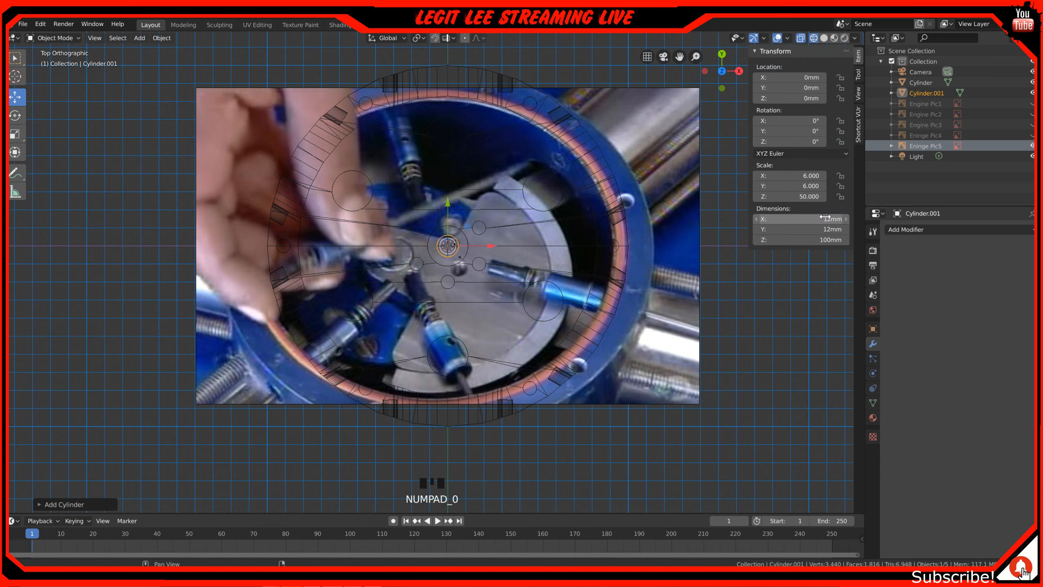
left_click(828, 239)
type("300")
key("Return")
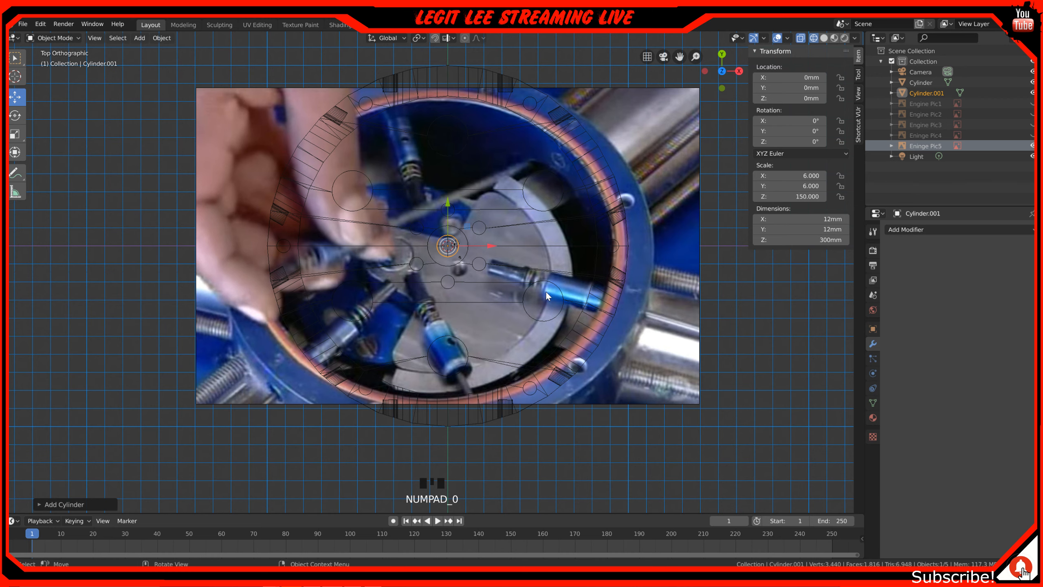
- Rotate the new cylinder 90° about the Y axis so the rod lies horizontally
key("KP_1")
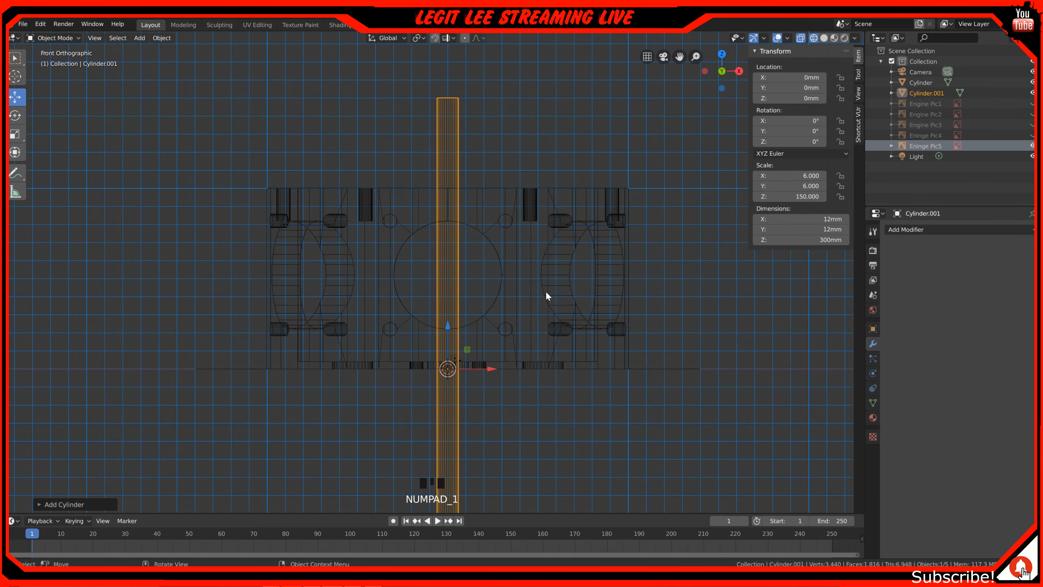
key("r")
key("y")
key("9")
key("0")
key("Return")
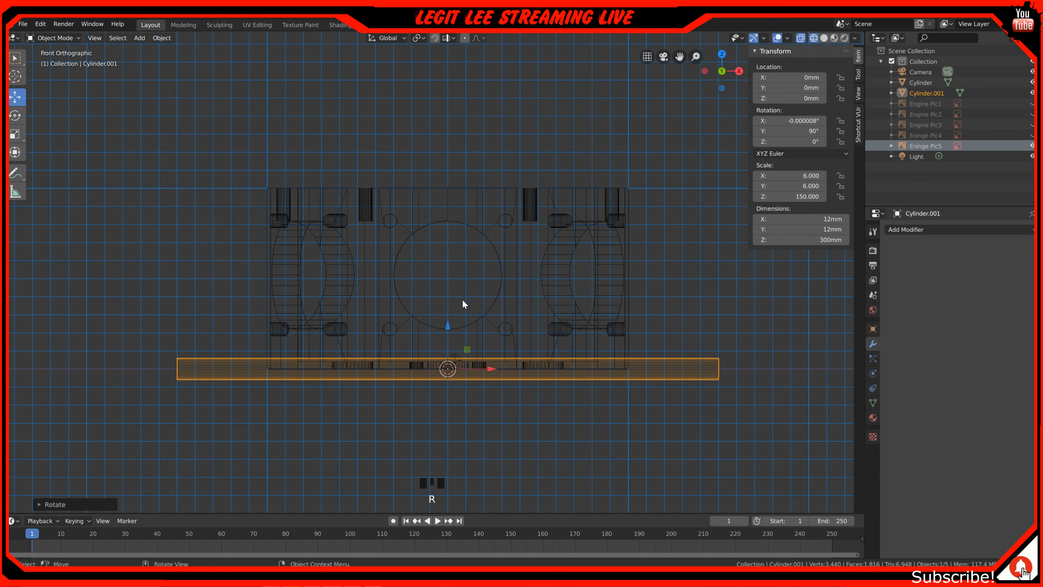
- Raise the horizontal rod along Z to a height of 82 mm within the engine housing
scroll(454, 340, "up", 4)
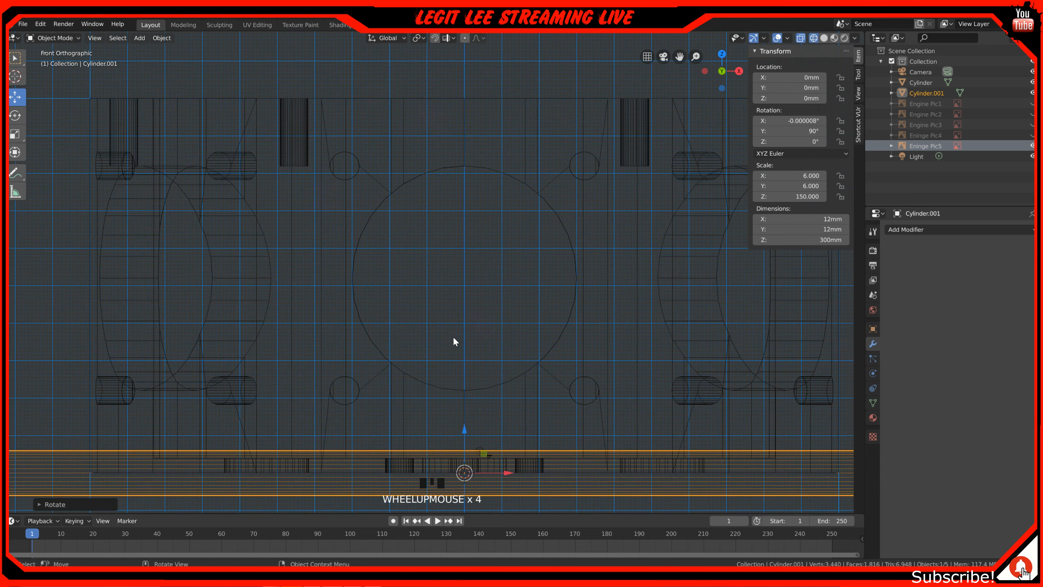
left_click_drag(464, 429, 497, 139, "ctrl")
middle_click_drag(492, 145, 494, 331, "shift")
scroll(494, 336, "up", 2)
scroll(497, 337, "up", 1)
middle_click_drag(562, 269, 551, 343)
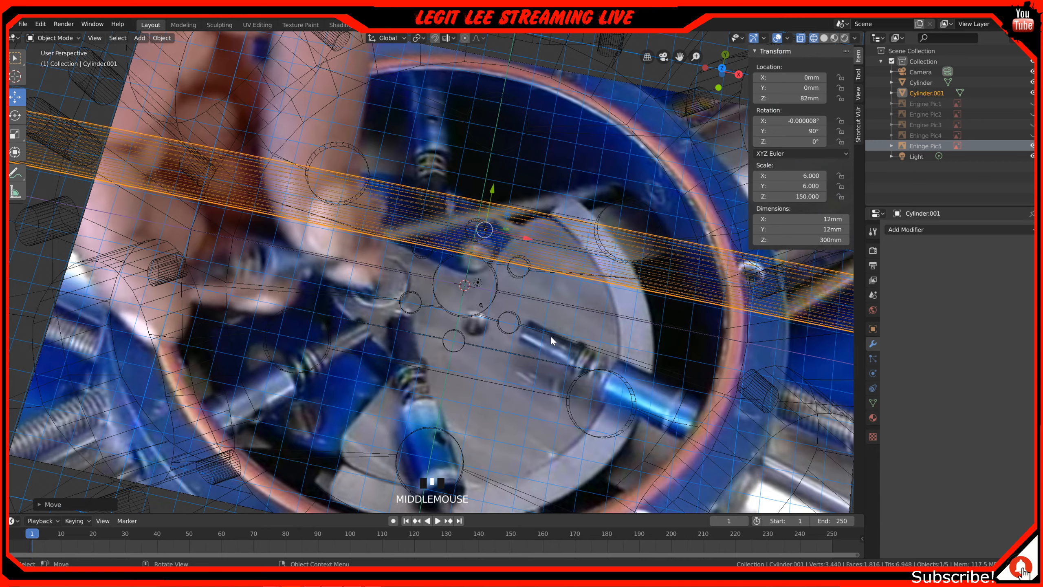
scroll(551, 336, "down", 5)
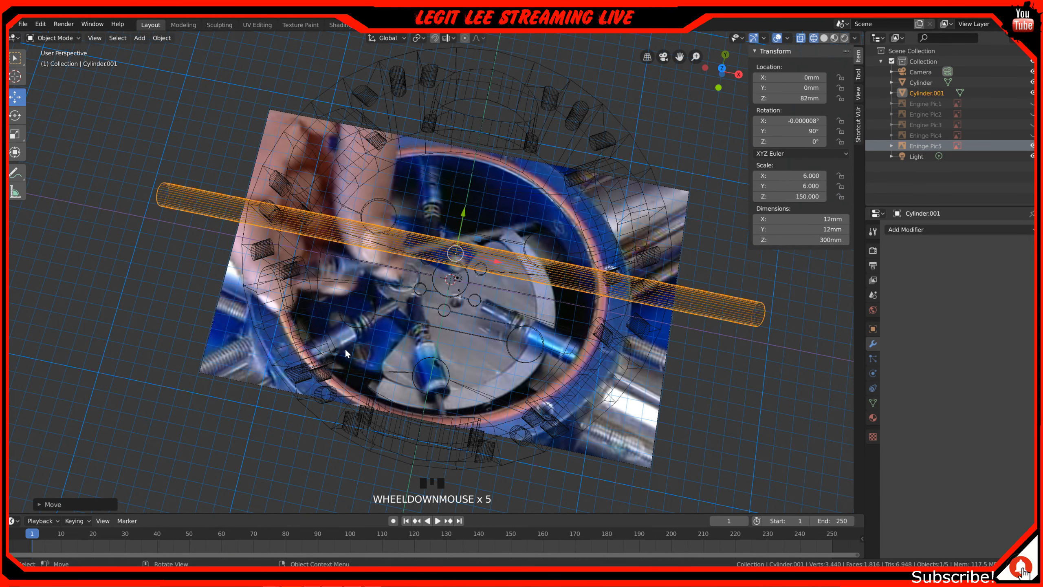
middle_click_drag(374, 359, 390, 323)
- Hide the Eninge Pic5 reference and show the Engine Pic2 reference
key("KP_1")
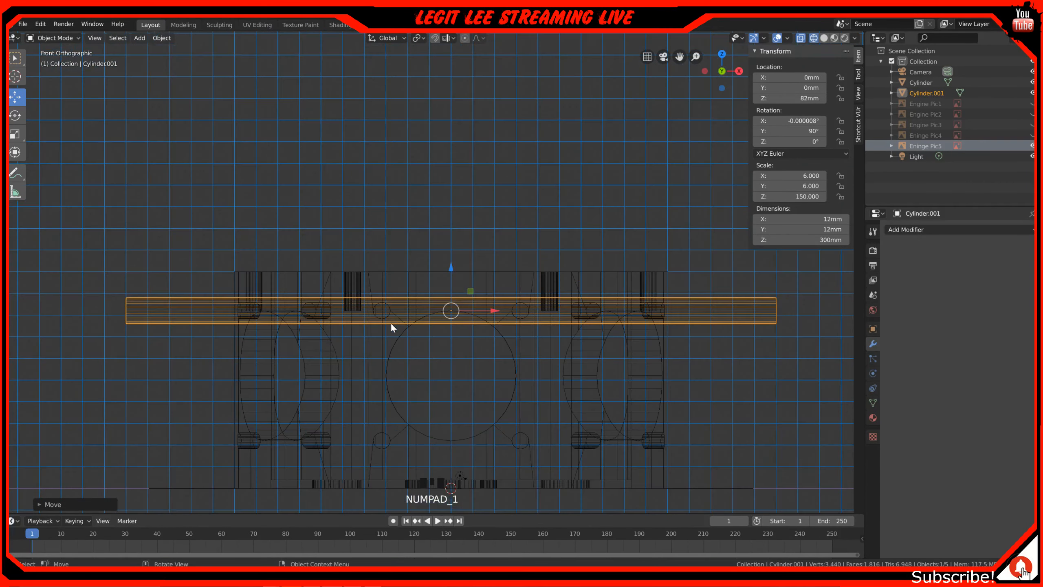
scroll(391, 325, "up", 8)
middle_click_drag(459, 352, 461, 287, "shift")
scroll(460, 287, "up", 1)
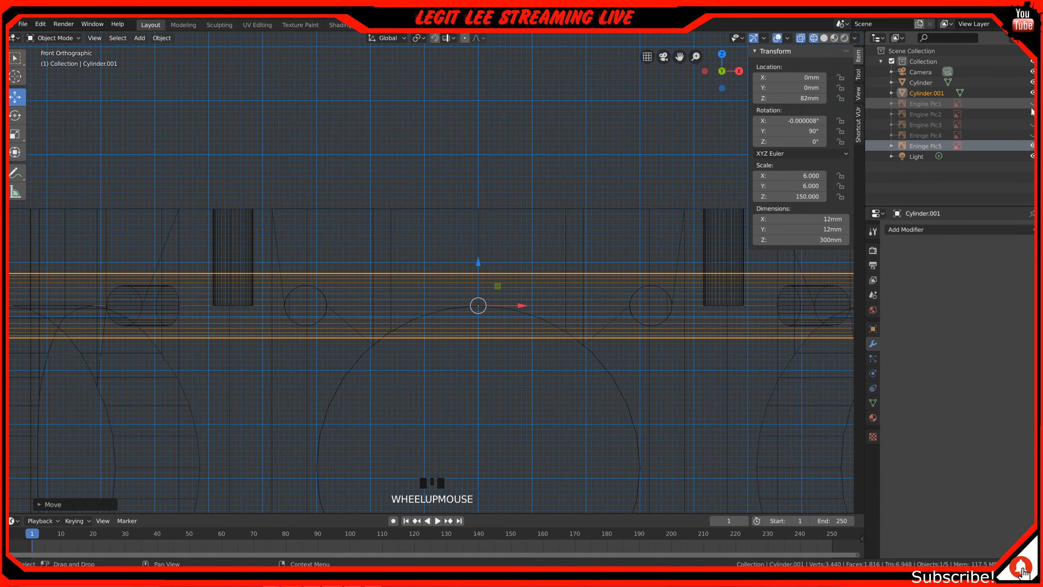
left_click(677, 170)
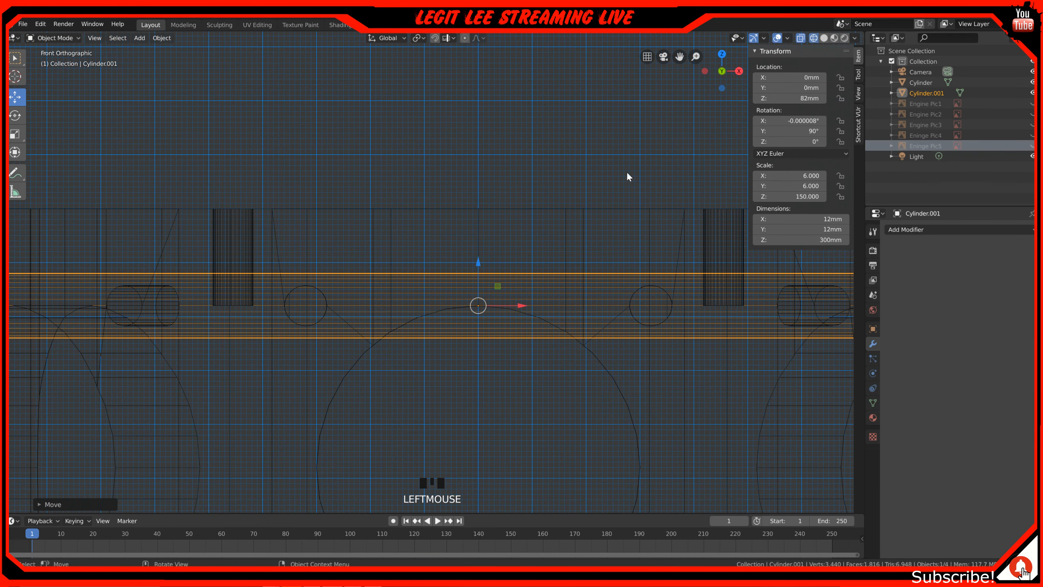
middle_click_drag(677, 171, 588, 213)
scroll(590, 231, "down", 4)
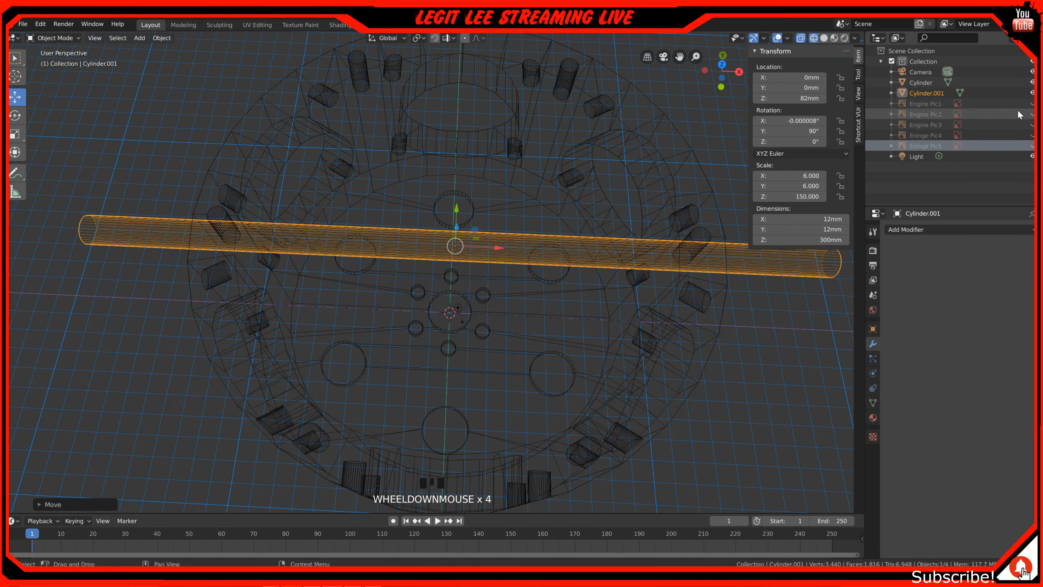
left_click(1033, 104)
left_click(1033, 104)
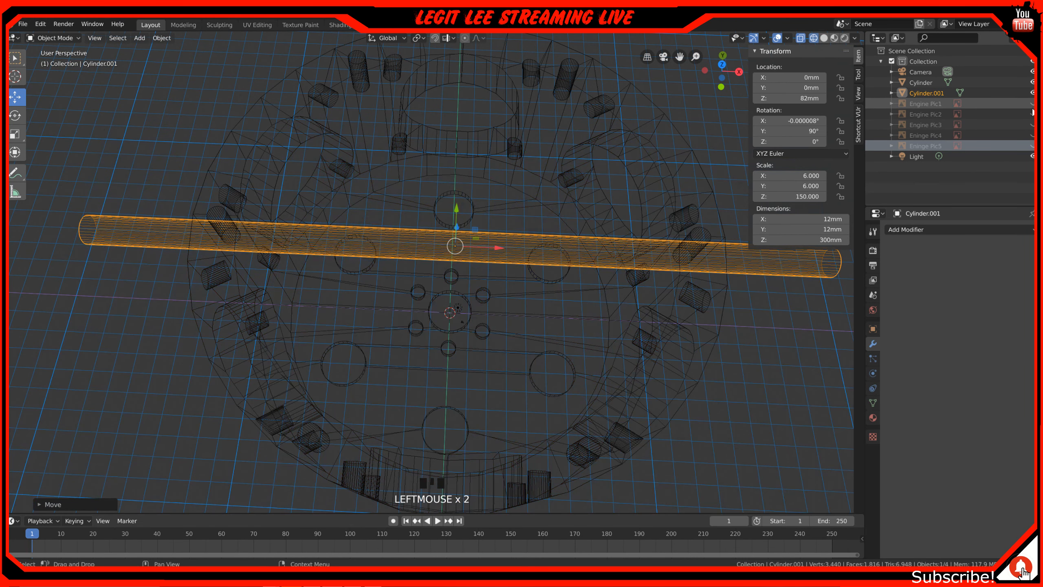
left_click(1032, 114)
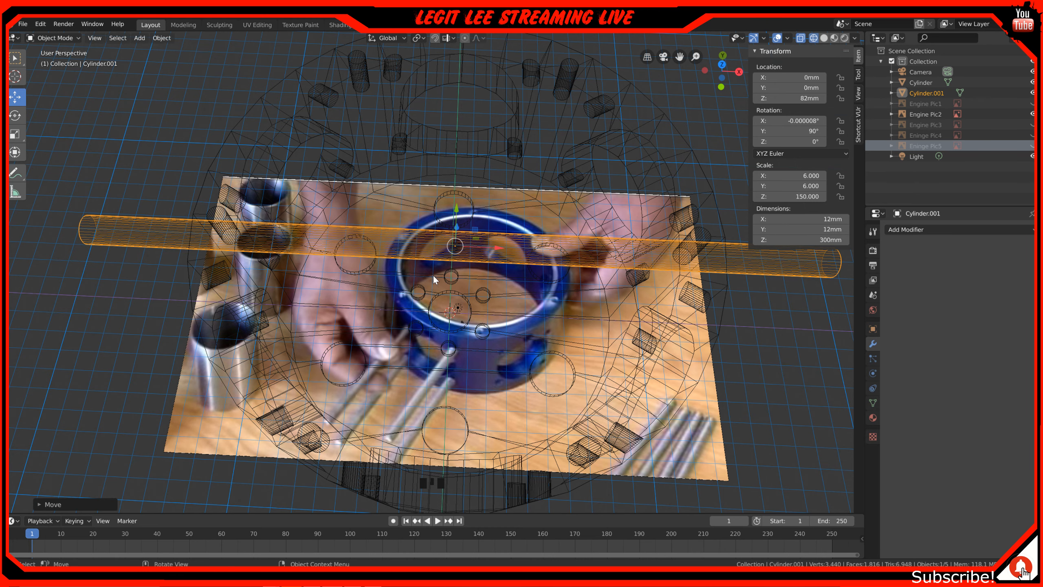
- Raise the rod along Z to 92 mm in the front view, above the housing's large central opening
key("KP_1")
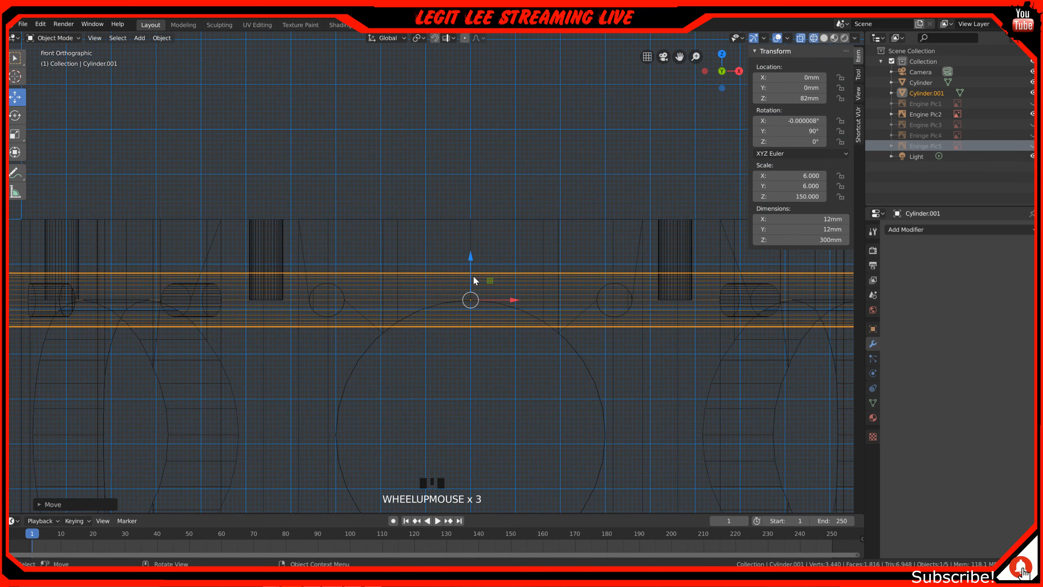
scroll(472, 276, "up", 3)
left_click_drag(499, 277, 509, 229, "ctrl")
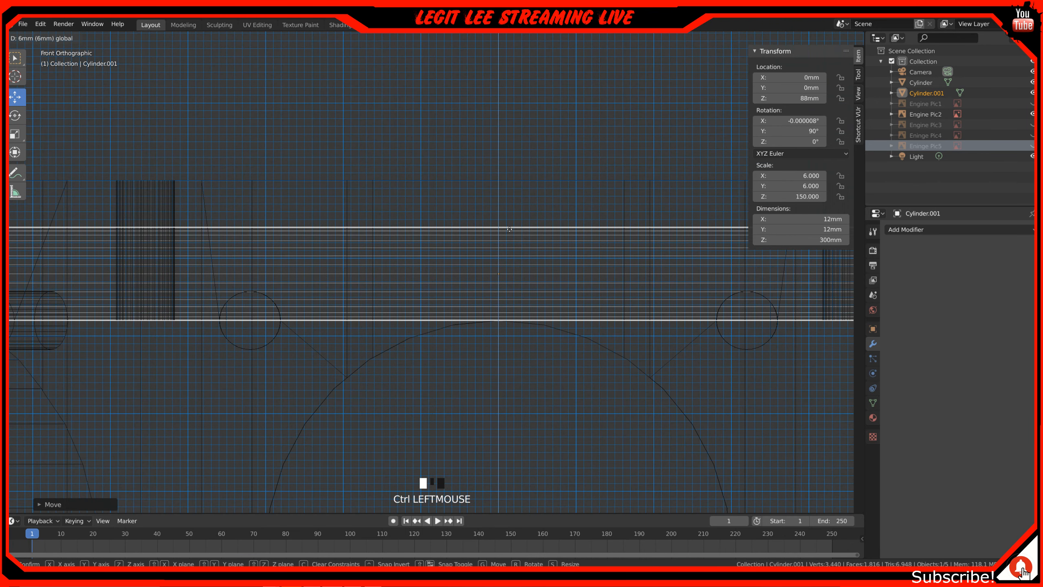
left_click_drag(509, 229, 517, 199, "ctrl")
scroll(504, 234, "down", 4)
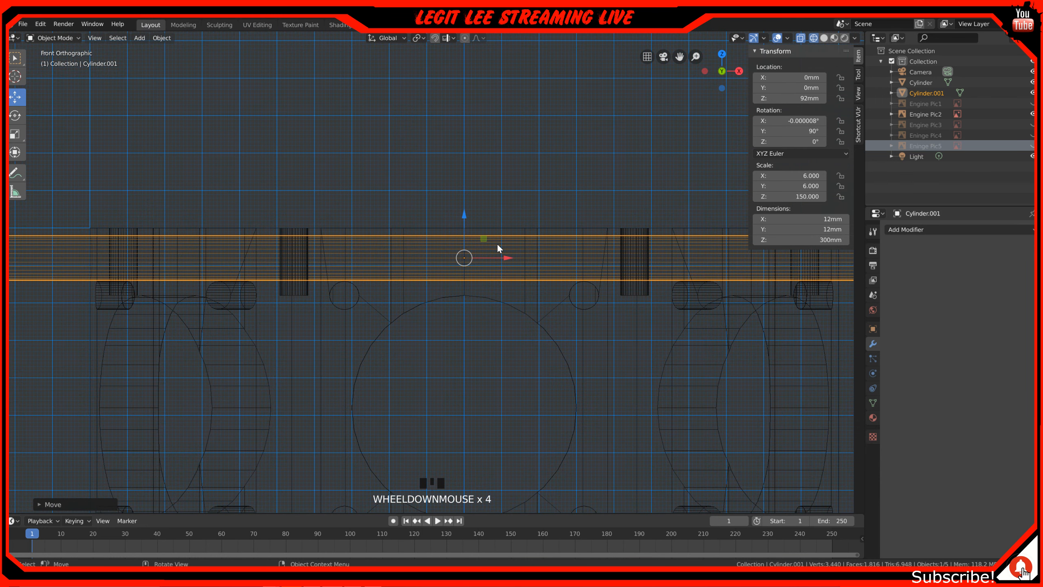
- Examine the gap between the rod's lower edge and the top of the small bolt holes
scroll(453, 260, "up", 3)
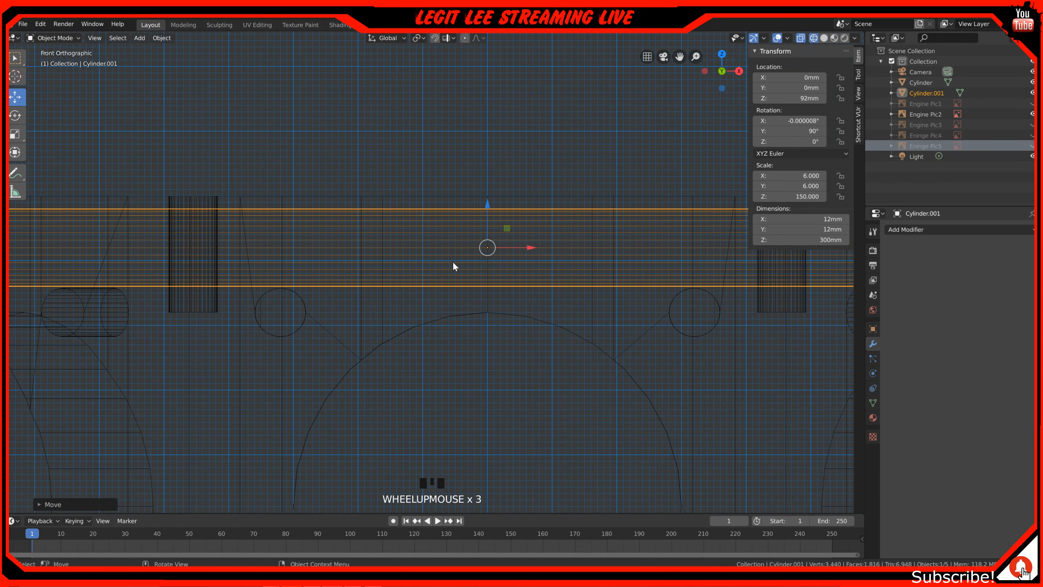
scroll(453, 266, "up", 5)
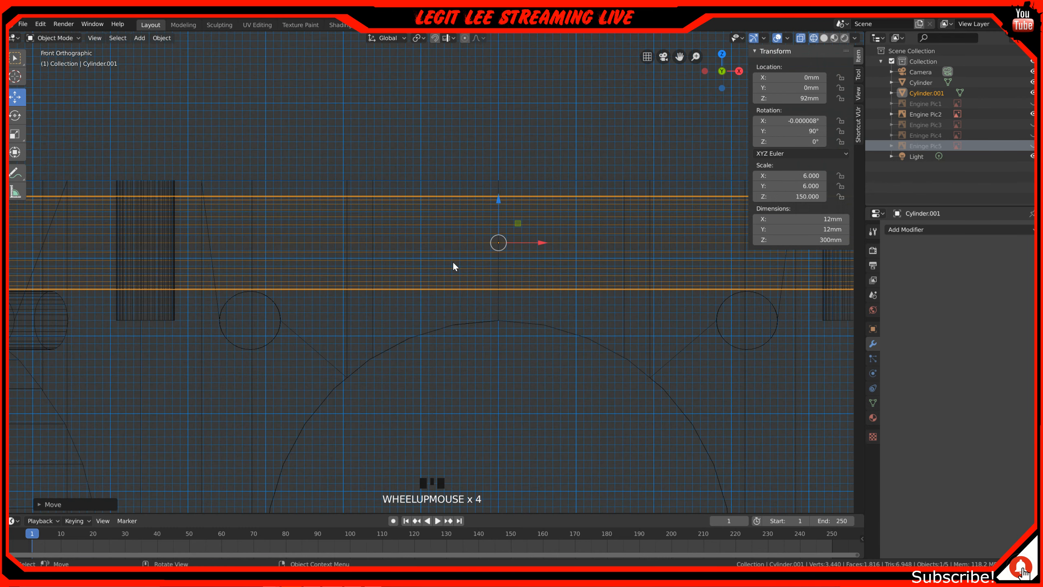
middle_click_drag(417, 283, 473, 289, "shift")
scroll(472, 289, "up", 3)
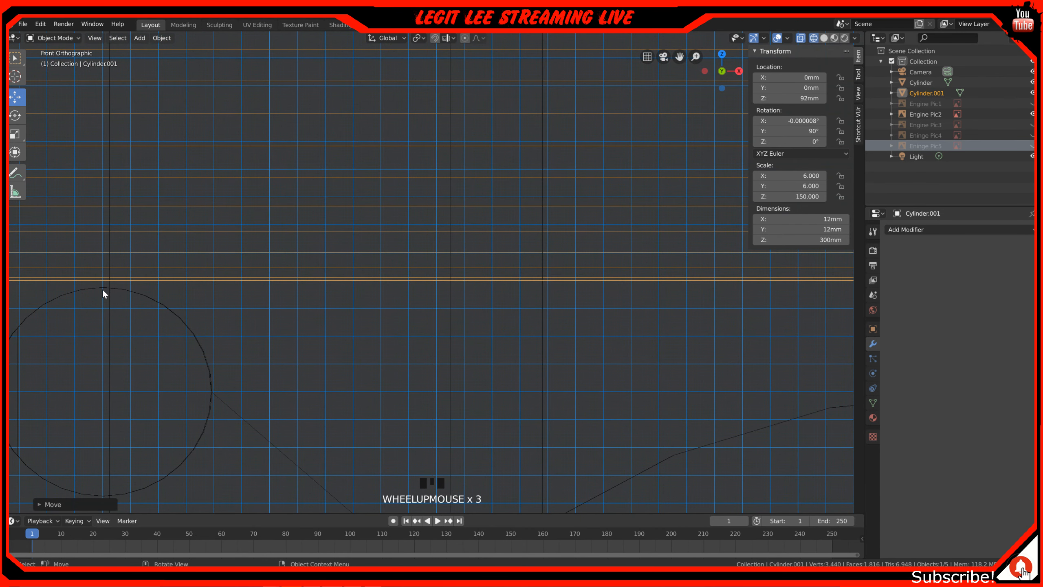
scroll(119, 291, "up", 3)
middle_click_drag(121, 292, 637, 326, "shift")
scroll(262, 300, "up", 3)
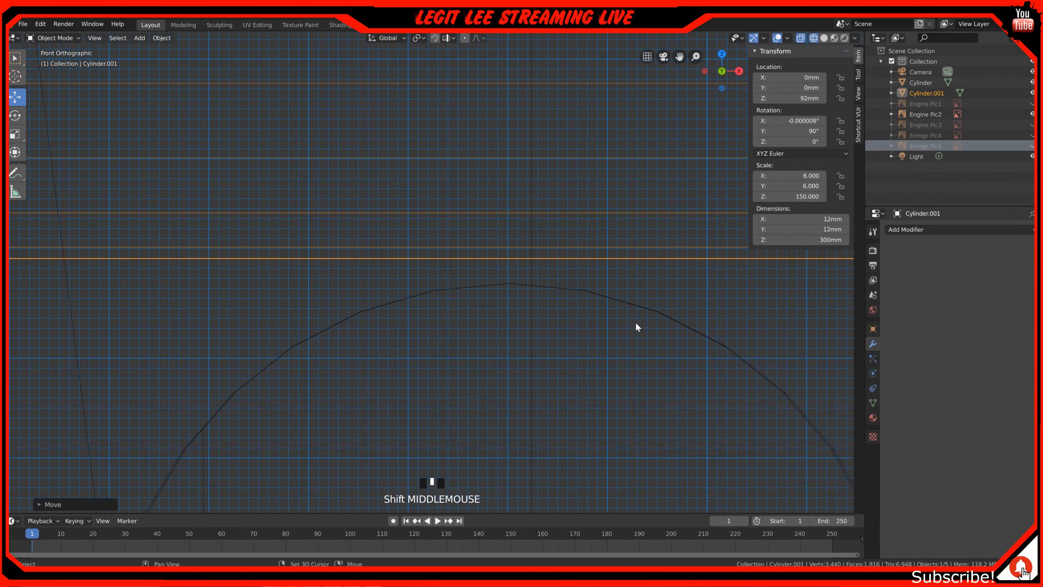
scroll(576, 311, "up", 3)
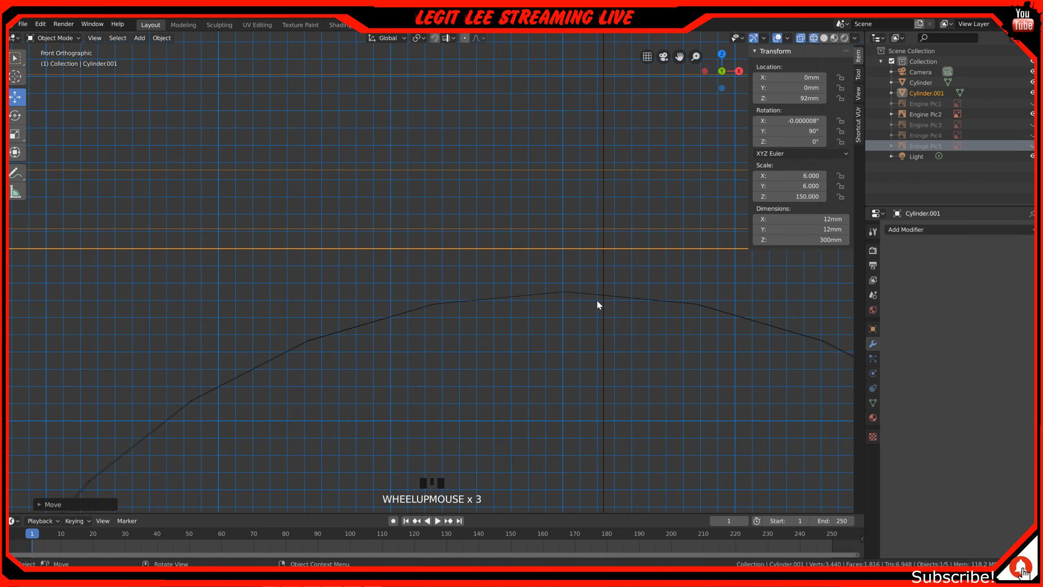
scroll(616, 302, "down", 5)
middle_click_drag(664, 305, 253, 359, "shift")
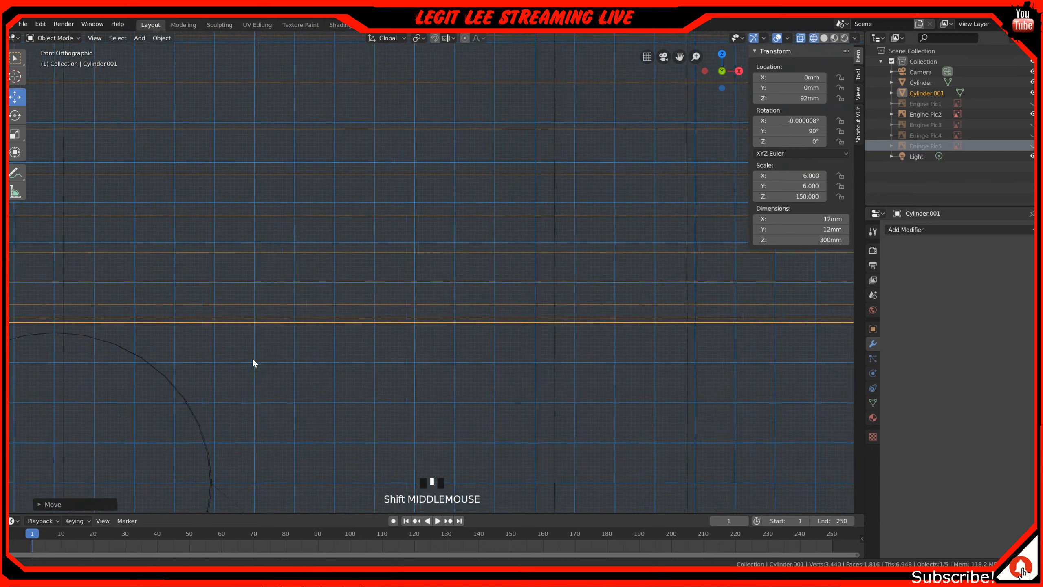
middle_click_drag(484, 326, 142, 320, "shift")
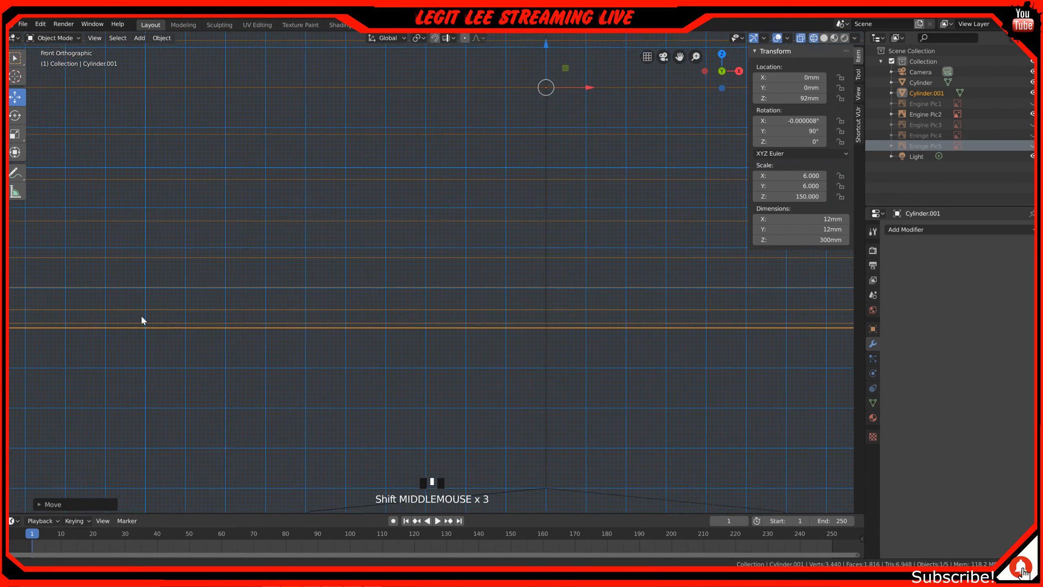
- Lower the rod along Z to 91.8 mm, closer to the small bolt holes
scroll(512, 99, "up", 2)
middle_click_drag(533, 121, 519, 162, "shift")
scroll(516, 142, "up", 1)
left_click_drag(529, 105, 530, 119, "ctrl")
- Lower the rod slightly further along Z to 91.77 mm
scroll(562, 149, "up", 4)
middle_click_drag(563, 150, 442, 351, "shift")
scroll(449, 342, "up", 8)
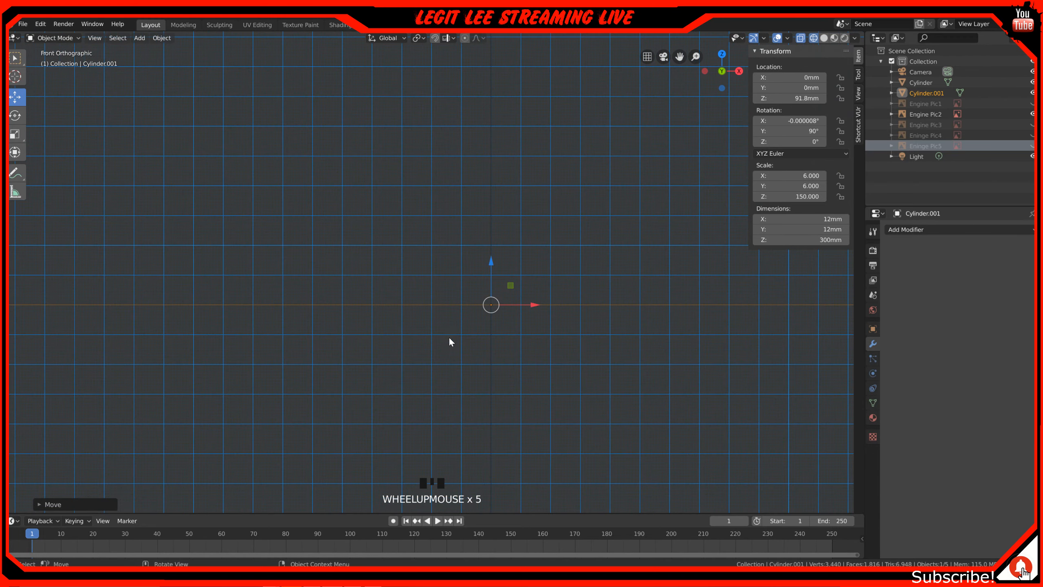
scroll(573, 342, "down", 1)
middle_click_drag(573, 342, 542, 263, "shift")
scroll(544, 271, "up", 2)
left_click_drag(536, 196, 534, 217, "ctrl")
- Check up close how near the rod's lower edge is to the top of the small bolt hole
scroll(400, 339, "down", 14)
middle_click_drag(394, 340, 606, 282, "shift")
scroll(356, 298, "down", 15)
scroll(531, 298, "up", 5)
scroll(641, 298, "up", 3)
middle_click_drag(699, 298, 484, 275, "shift")
scroll(581, 303, "up", 5)
middle_click_drag(677, 314, 436, 286, "shift")
scroll(433, 287, "up", 5)
scroll(350, 262, "up", 3)
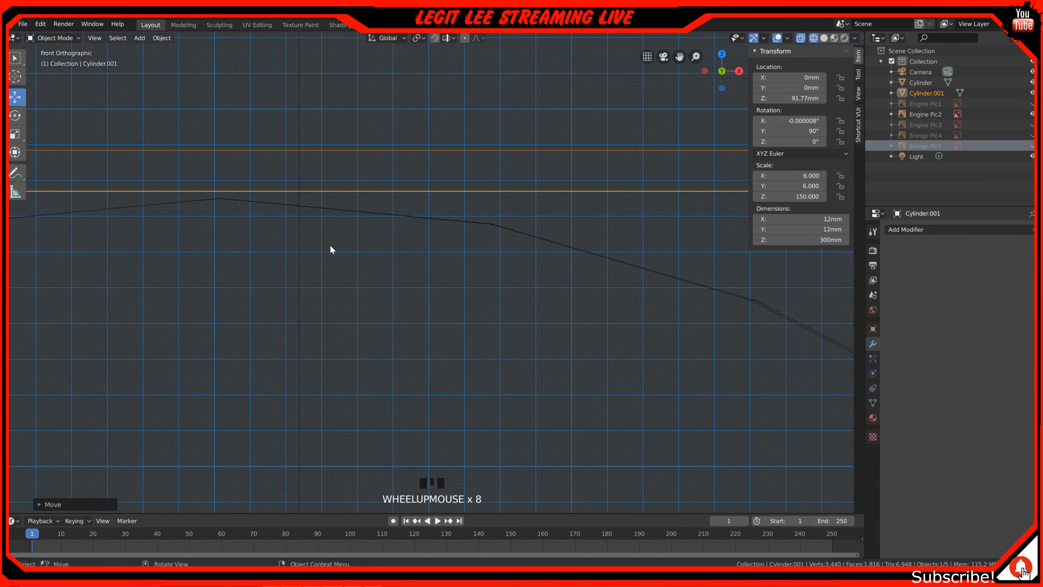
middle_click_drag(325, 247, 554, 293, "shift")
scroll(441, 243, "up", 4)
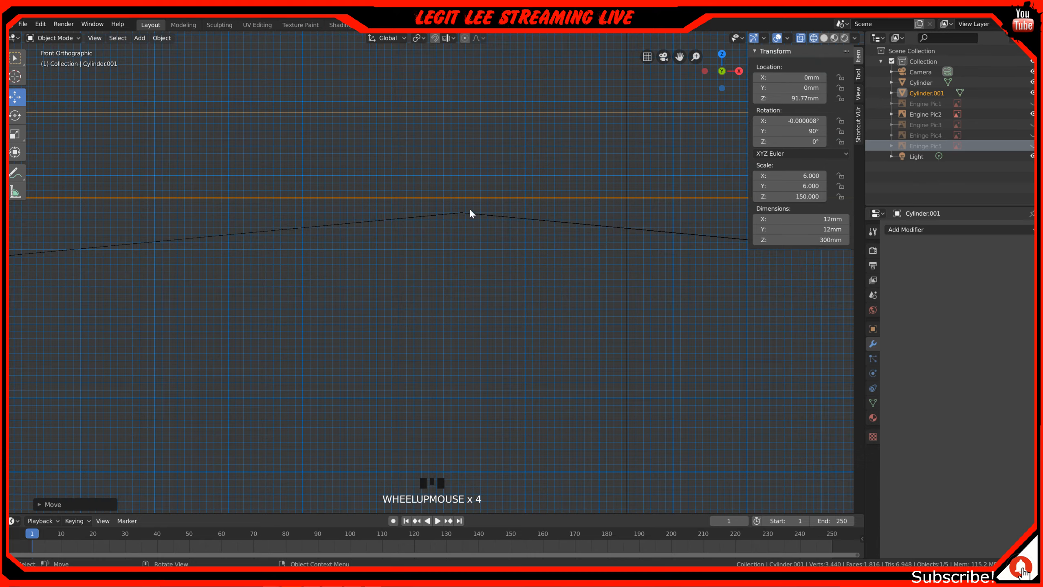
- Fine-tune the rod's Z location to 91.75 mm
scroll(506, 224, "down", 20)
middle_click_drag(506, 224, 298, 289, "shift")
middle_click_drag(466, 290, 444, 295, "shift")
scroll(442, 293, "up", 12)
middle_click_drag(533, 305, 277, 112, "shift")
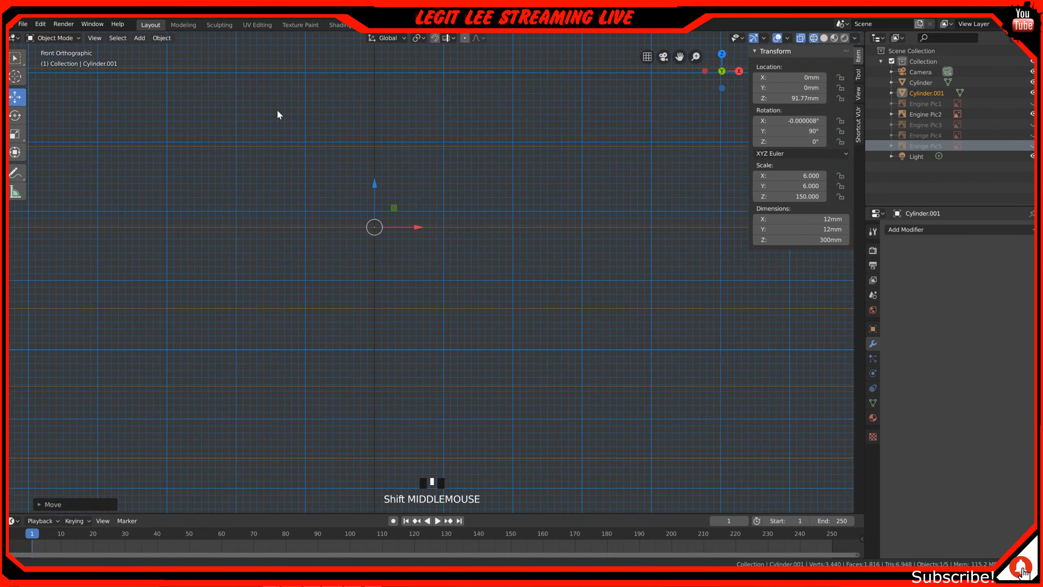
scroll(372, 224, "up", 7)
middle_click_drag(373, 223, 712, 400, "shift")
scroll(573, 310, "up", 1)
scroll(587, 292, "down", 2)
scroll(596, 292, "up", 2)
middle_click_drag(596, 292, 326, 291, "shift")
scroll(344, 287, "down", 1)
scroll(391, 276, "up", 3)
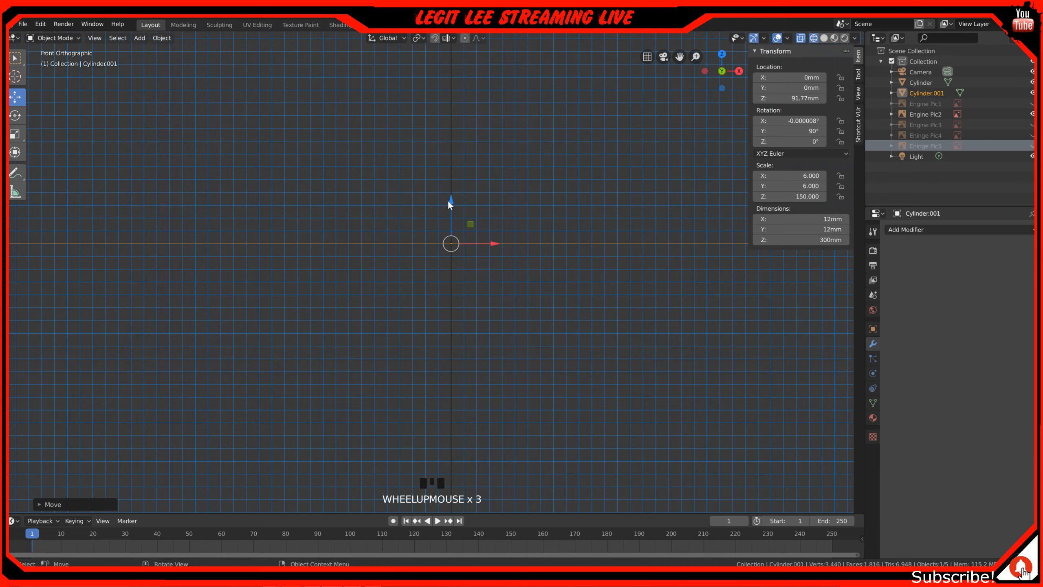
left_click_drag(451, 202, 450, 219)
- Inspect whether the rod's lower edge touches the topmost vertex of the small bolt hole
scroll(376, 279, "down", 8)
scroll(361, 297, "down", 3, "shift")
middle_click_drag(361, 297, 840, 240, "shift")
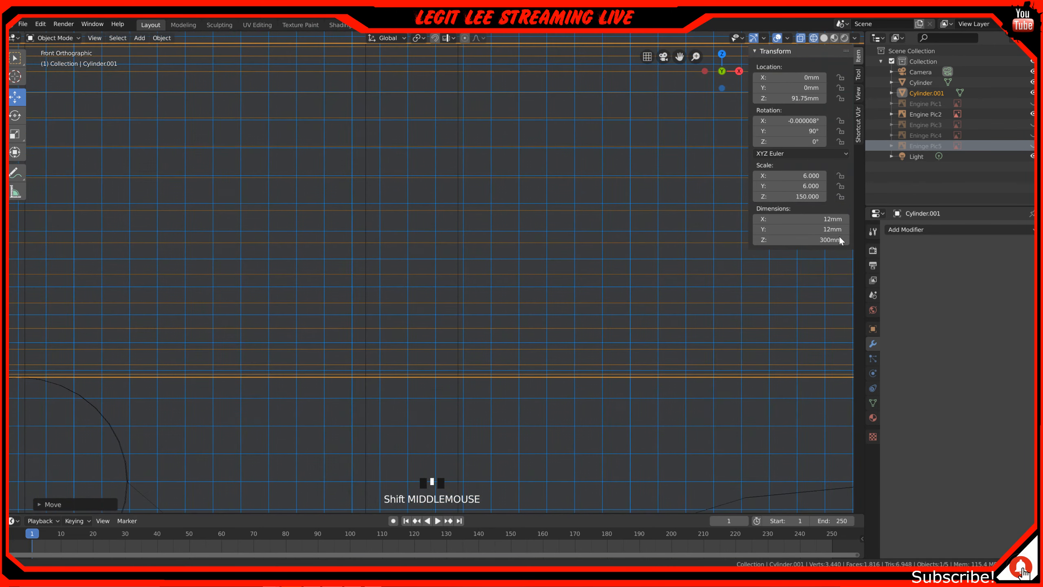
scroll(502, 274, "down", 4)
middle_click_drag(503, 275, 542, 226, "shift")
scroll(516, 263, "up", 1)
scroll(518, 263, "up", 11)
middle_click_drag(559, 282, 263, 191, "shift")
scroll(435, 212, "up", 7)
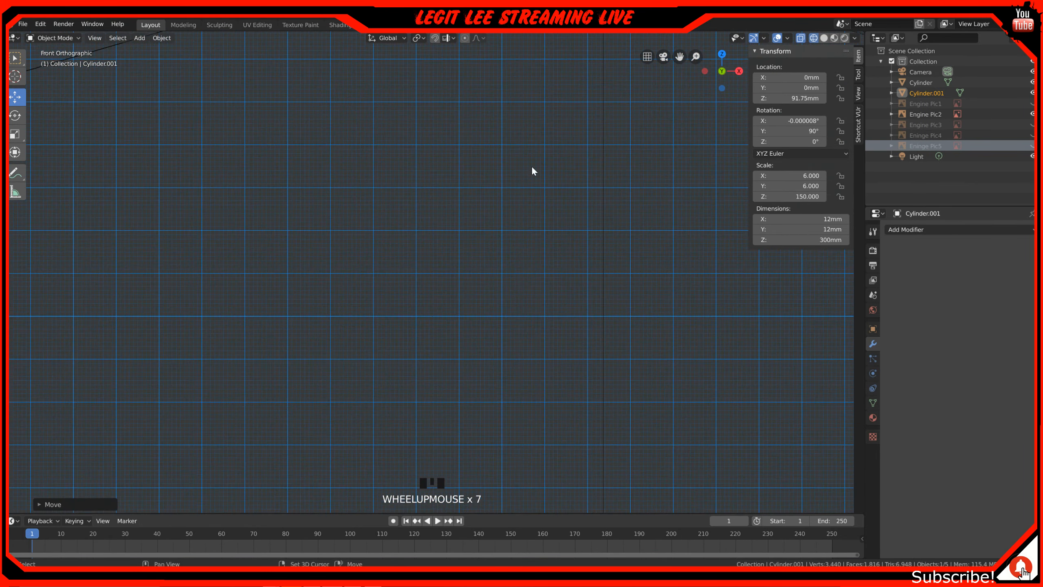
middle_click_drag(532, 170, 410, 384, "shift")
scroll(402, 350, "up", 2)
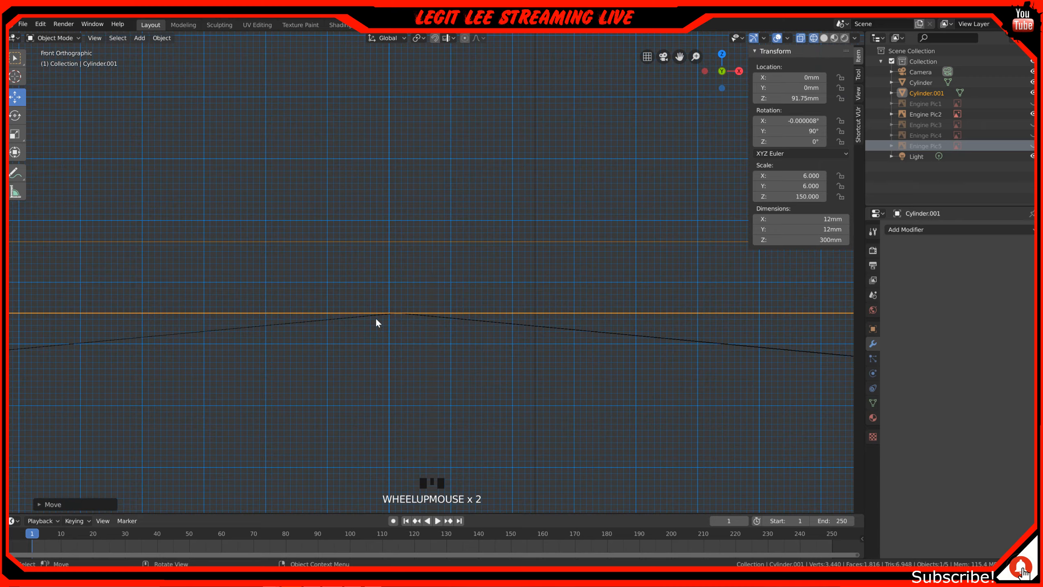
- Rotate the horizontal rod 90° about the vertical axis in the top view so it runs along Y
scroll(418, 321, "down", 20)
middle_click_drag(418, 321, 405, 338, "shift")
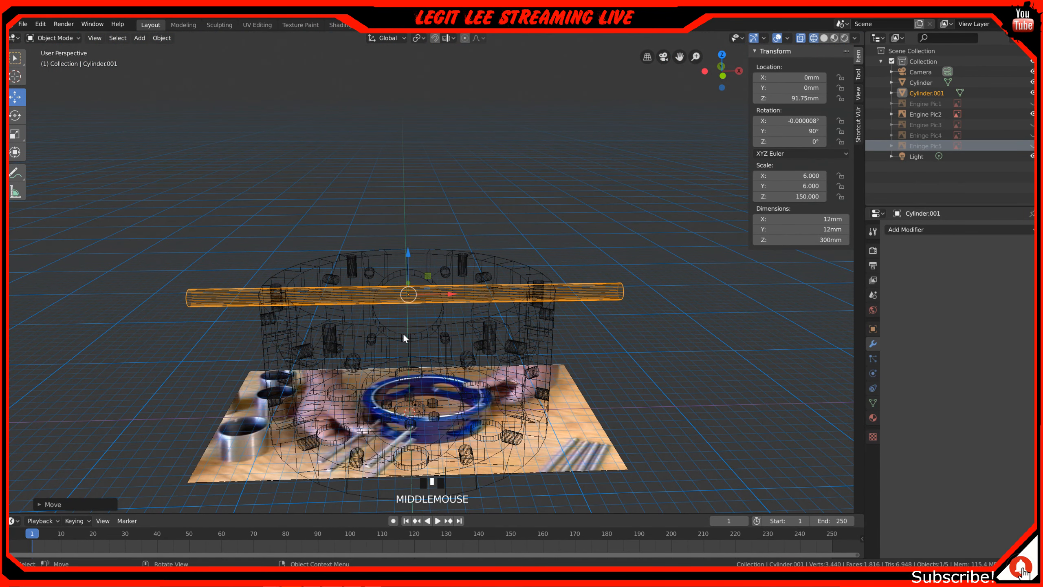
key("KP_7")
middle_click_drag(387, 195, 403, 228, "shift")
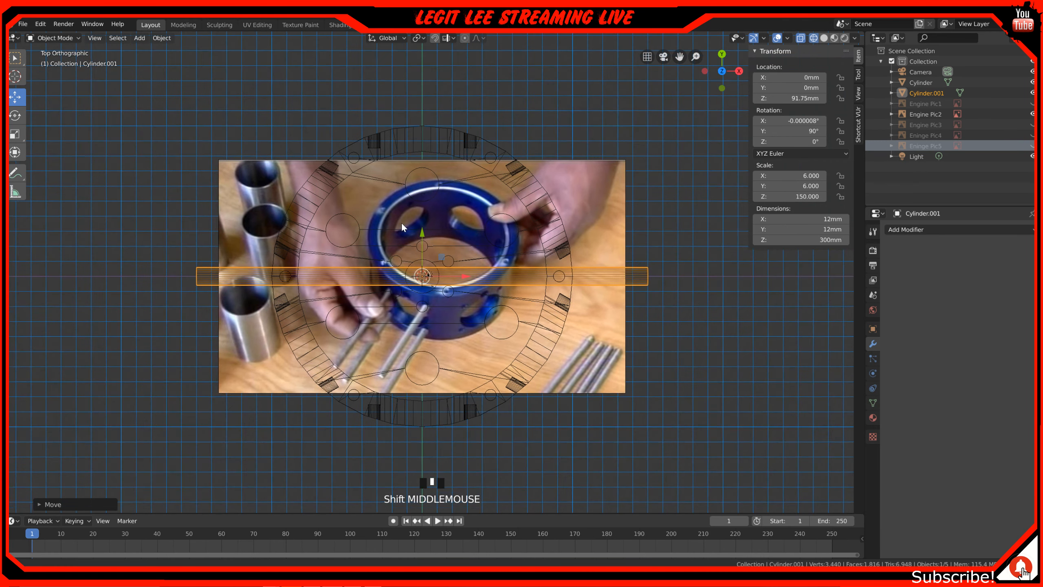
scroll(472, 277, "up", 2)
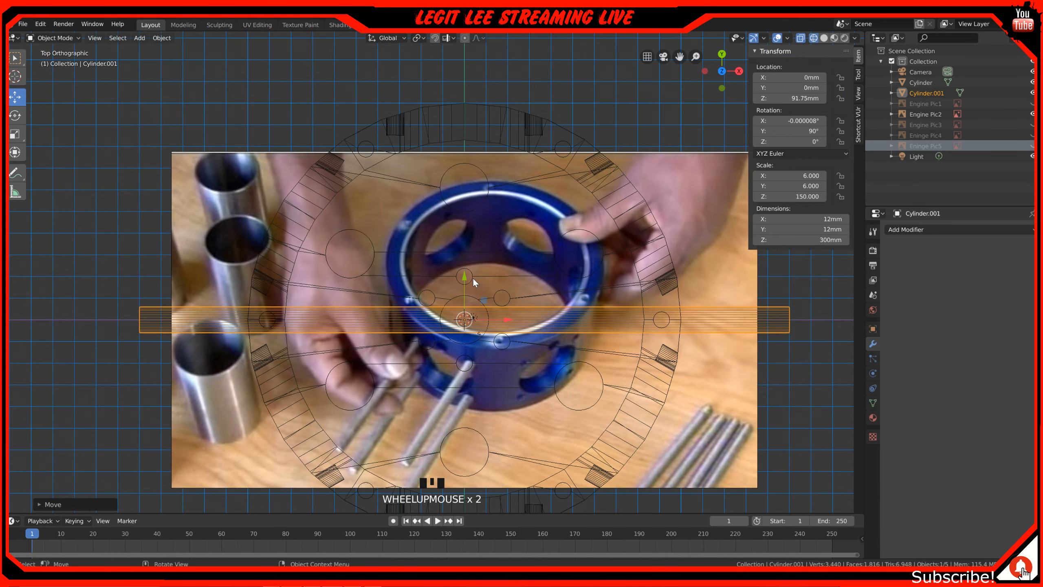
key("shift+r")
key("shift+r")
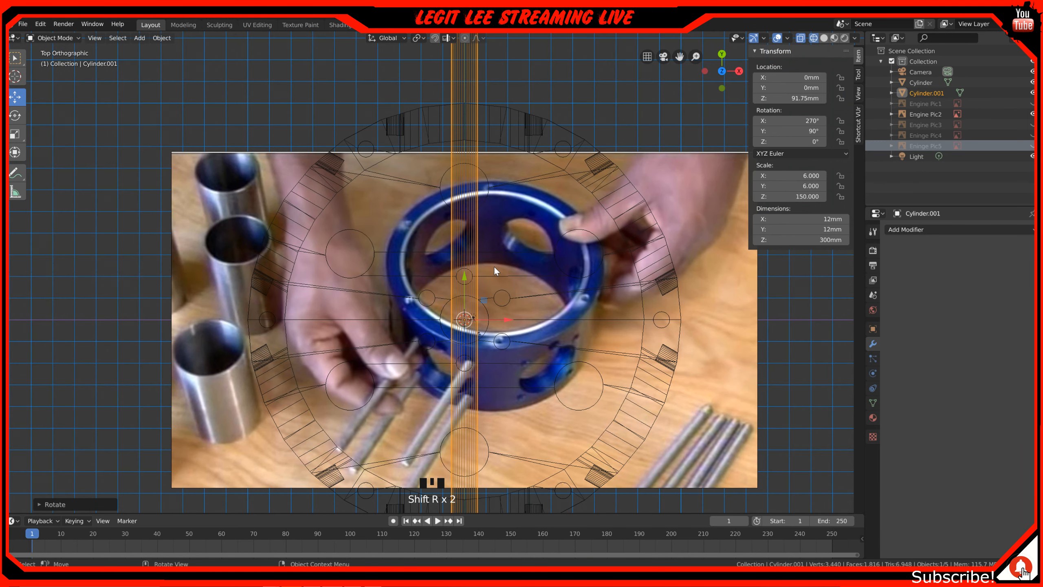
- Duplicate the rod with a 60° rotation about its centre and repeat the operation for a third crossing rod
key("shift+d")
key("r")
type("60")
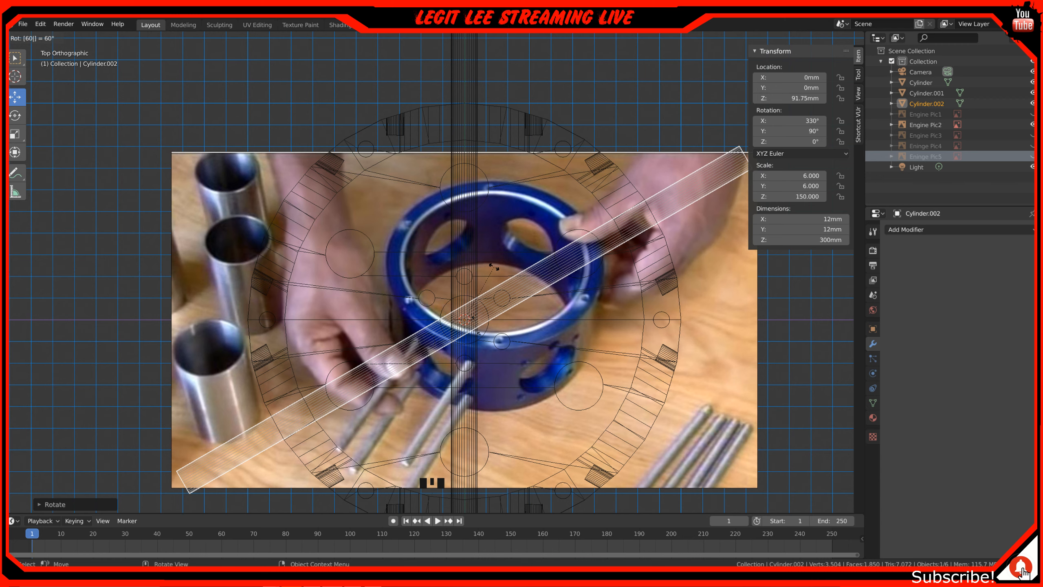
key("Return")
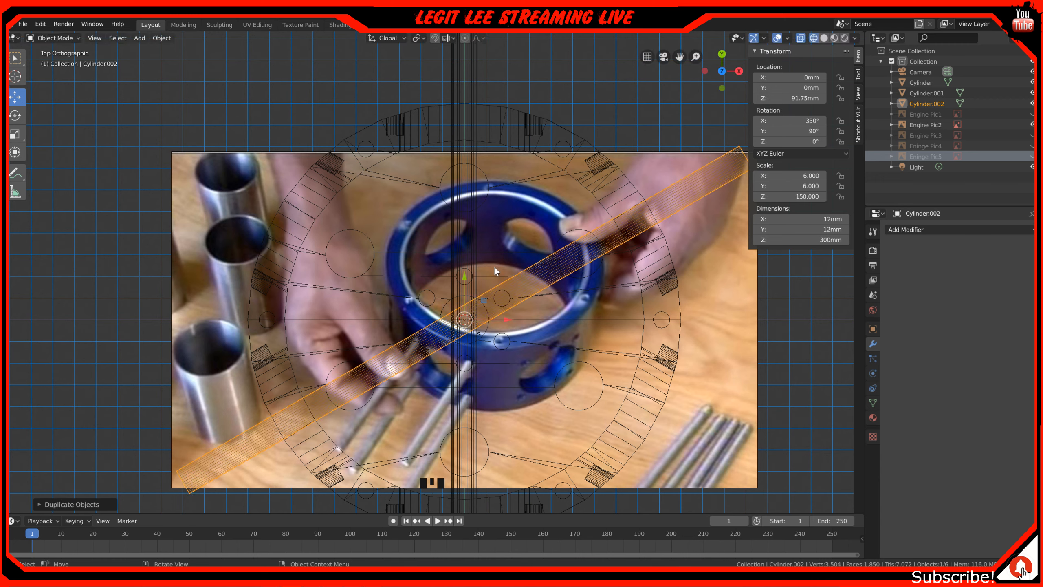
key("shift+r")
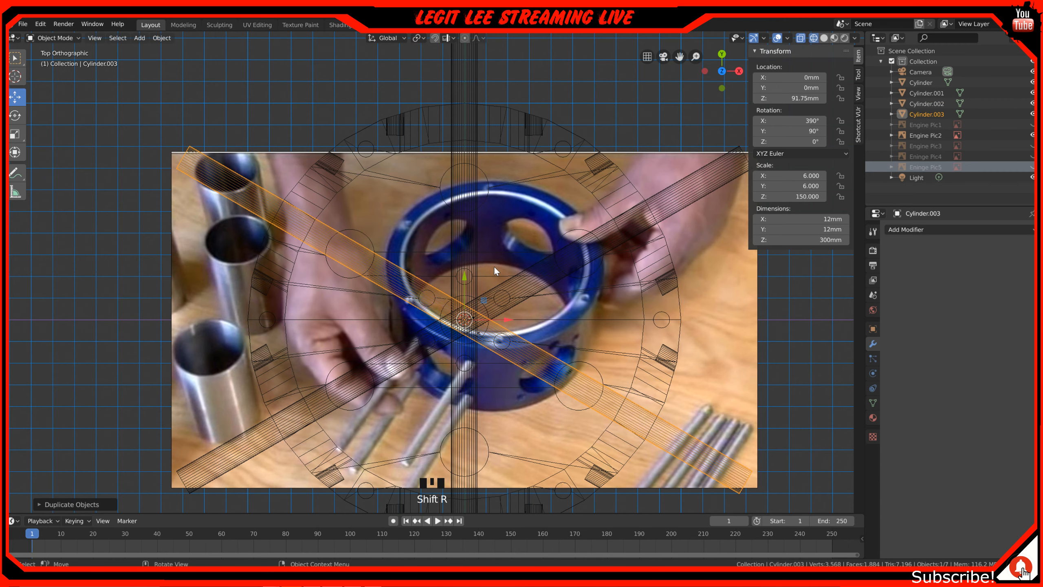
key("KP_Enter")
- Switch the viewport shading from wireframe to LookDev and view the three crossing rods in perspective
middle_click_drag(433, 295, 426, 179, "shift")
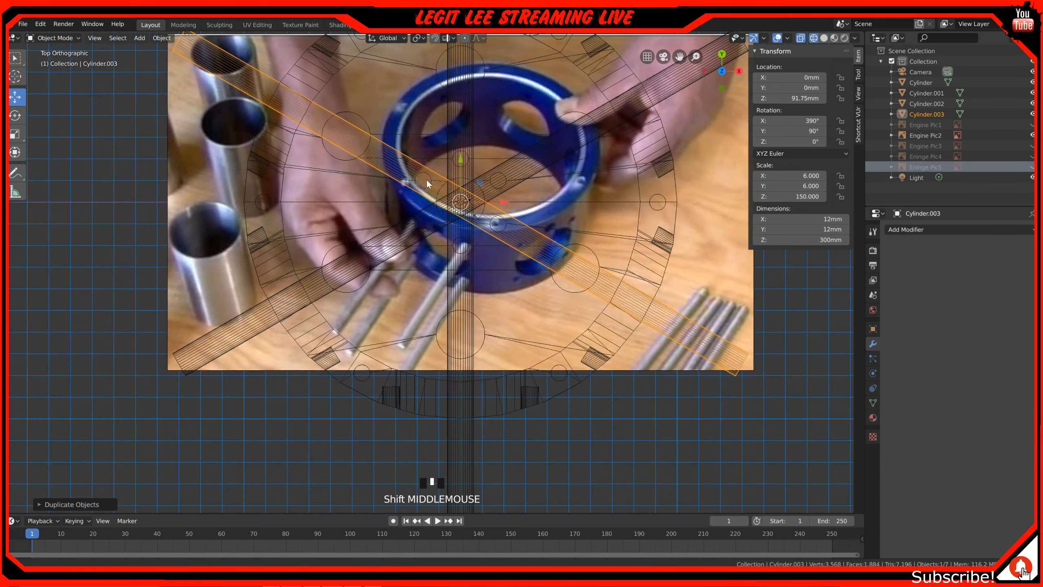
key("z")
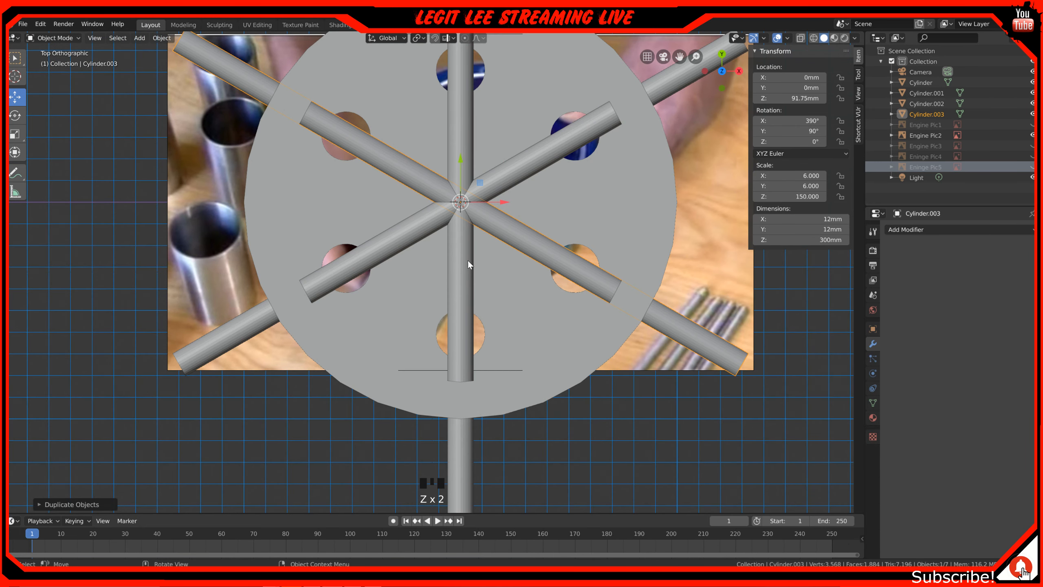
key("z")
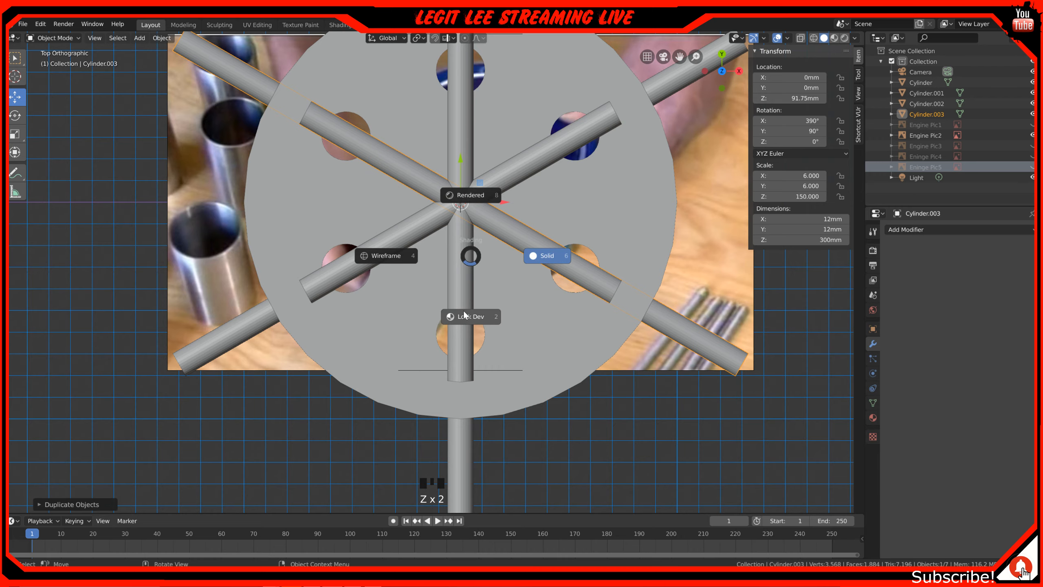
left_click(468, 295)
middle_click_drag(473, 286, 478, 233)
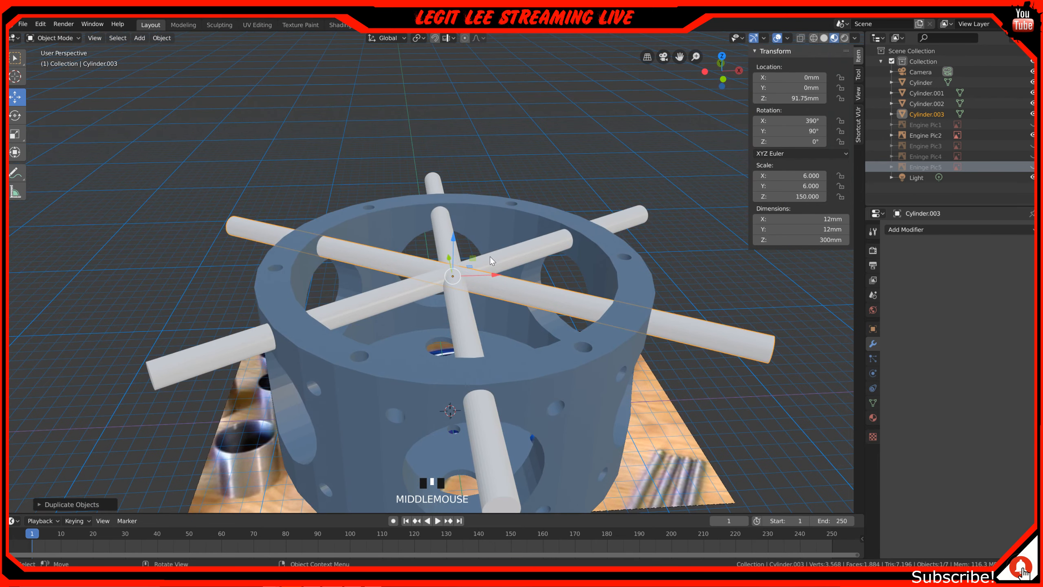
- Select all three crossing rods and join them into one object
left_click(531, 252, "shift")
left_click(440, 223, "shift")
right_click(476, 230)
mouse_move(489, 234)
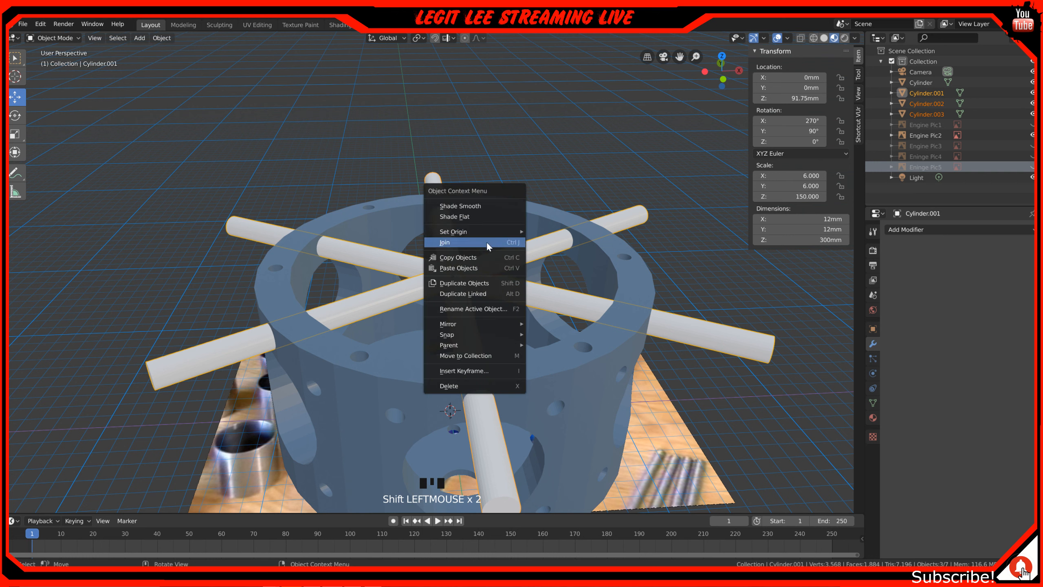
left_click(485, 242)
- Set the joined rods' origin to their center of mass (volume)
right_click(485, 244)
mouse_move(490, 271)
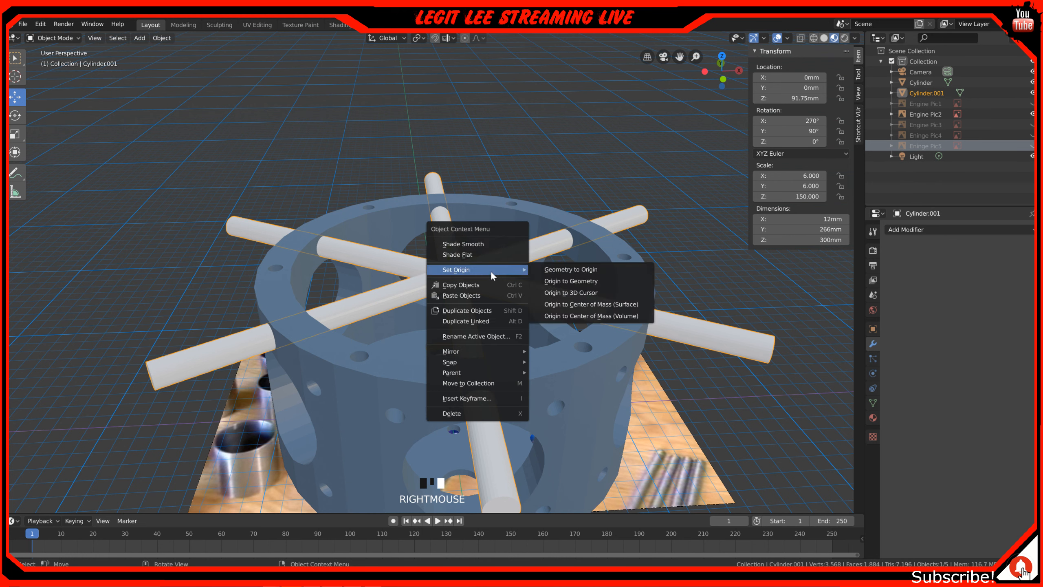
left_click(574, 315)
- Cut the joined rods out of the housing with a Boolean Difference modifier and apply it
mouse_move(541, 334)
middle_mouse_down()
mouse_move(517, 291)
mouse_move(531, 328)
mouse_move(548, 336)
middle_mouse_up()
scroll(645, 268, "up", 3)
left_click(658, 209)
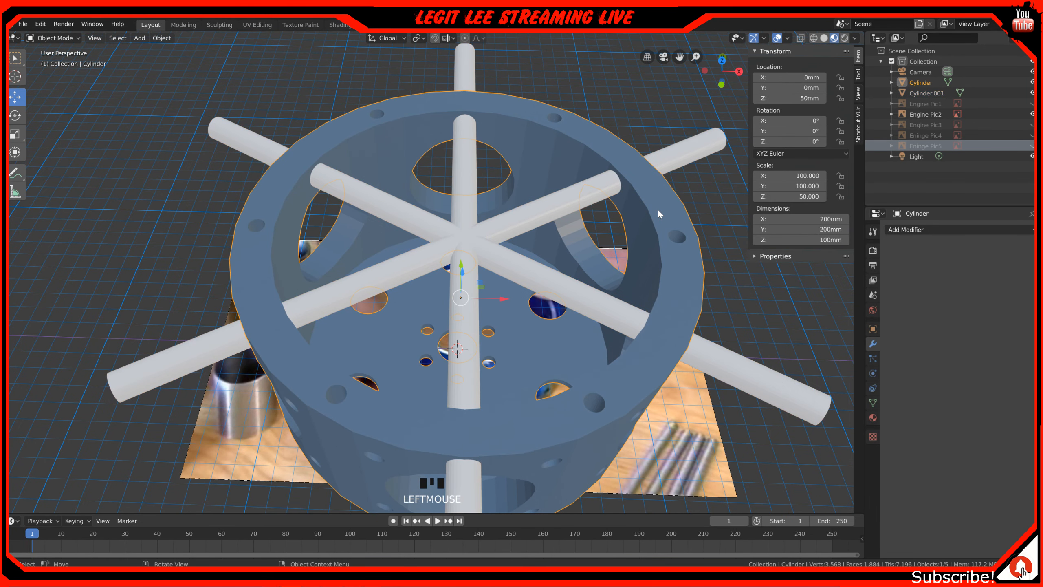
left_click(906, 231)
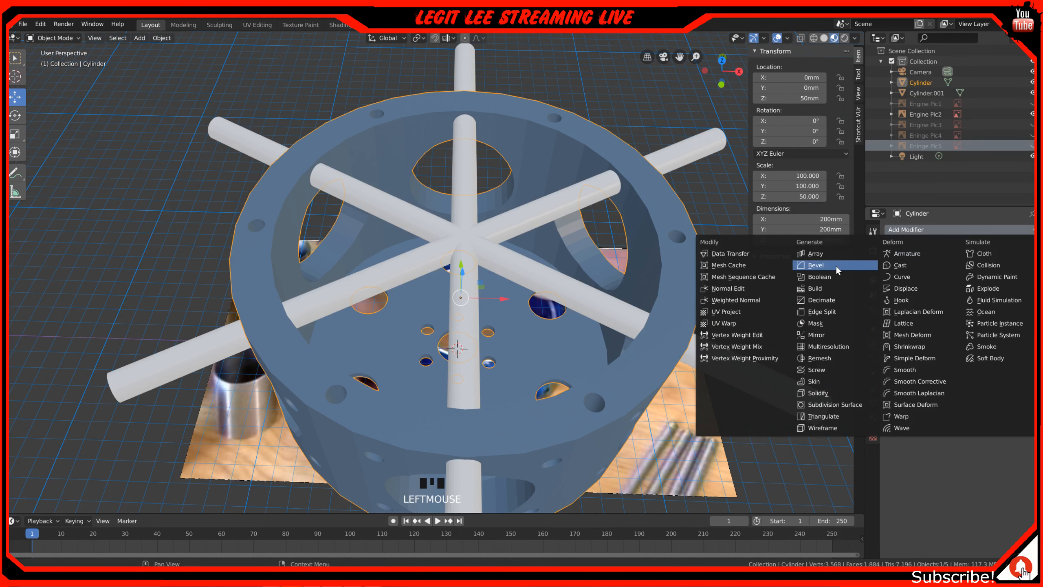
left_click(833, 277)
left_click(1031, 287)
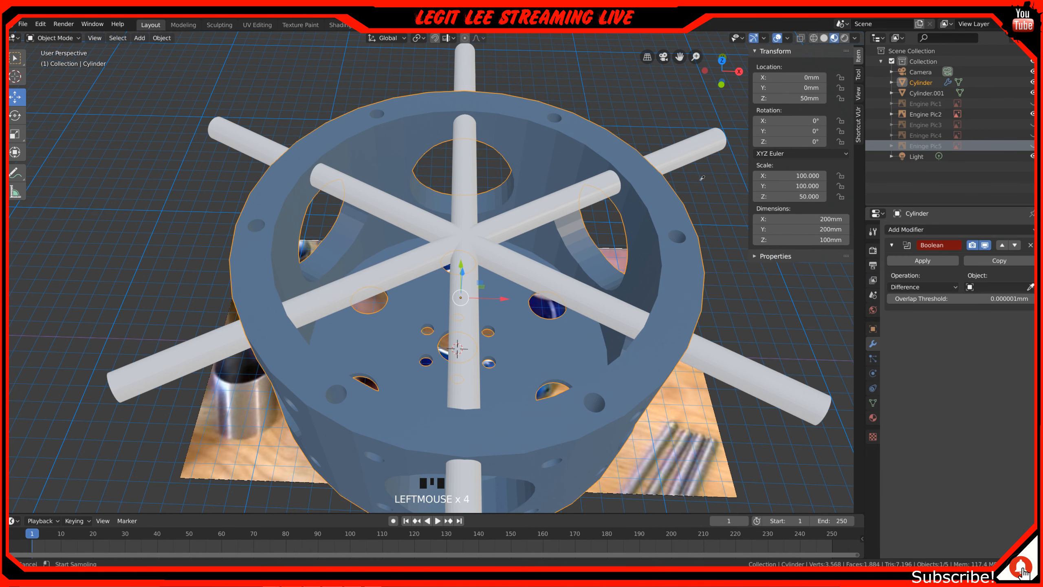
left_click(684, 151)
left_click(898, 259)
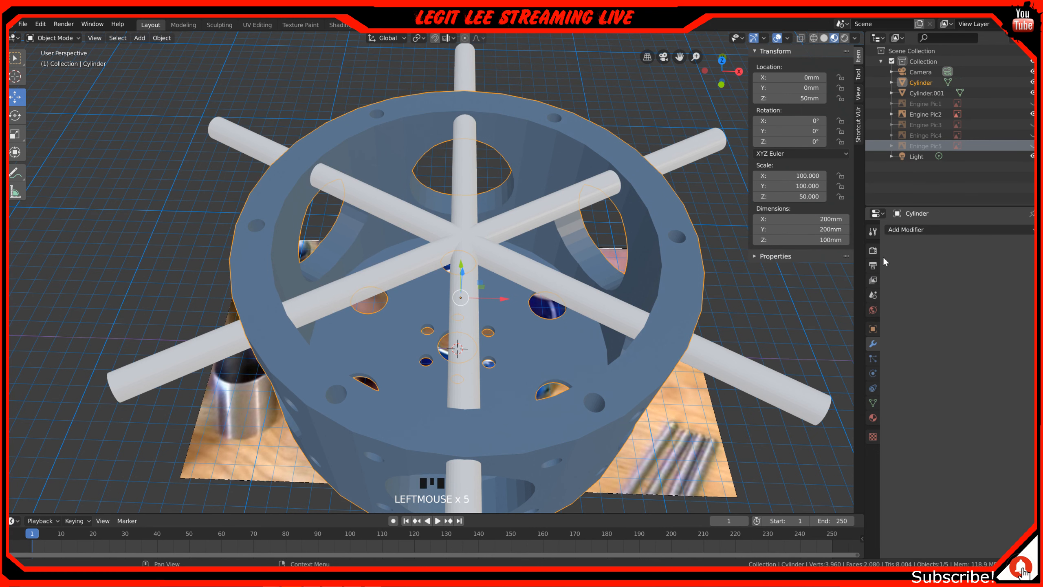
- Delete the joined rods used as the cutter
left_click(515, 212)
key("x")
left_click(513, 209)
- Examine the radial holes cut through the housing wall in perspective, front and top views
middle_click_drag(495, 215, 511, 238)
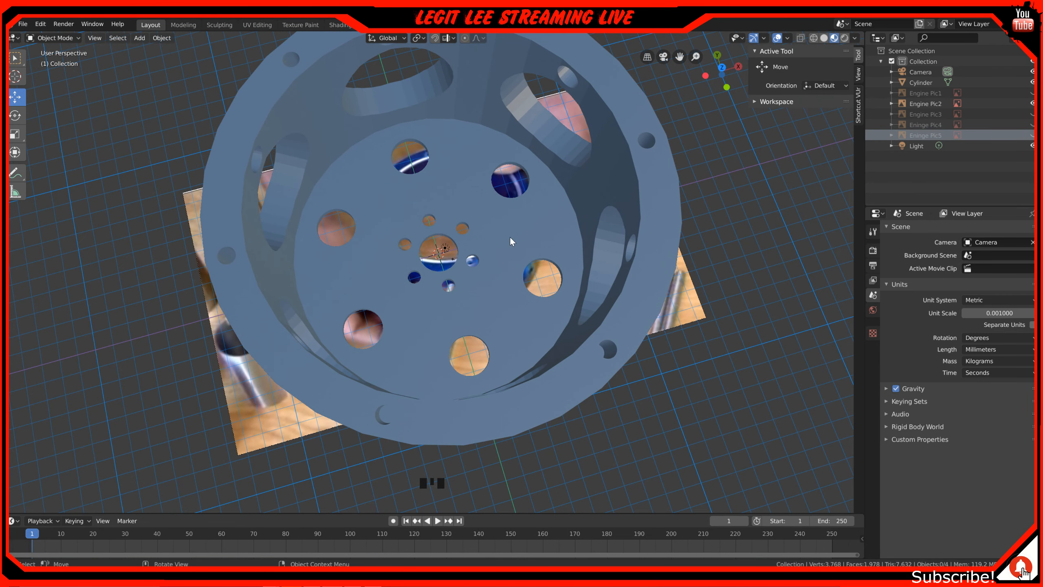
middle_click_drag(508, 238, 498, 211)
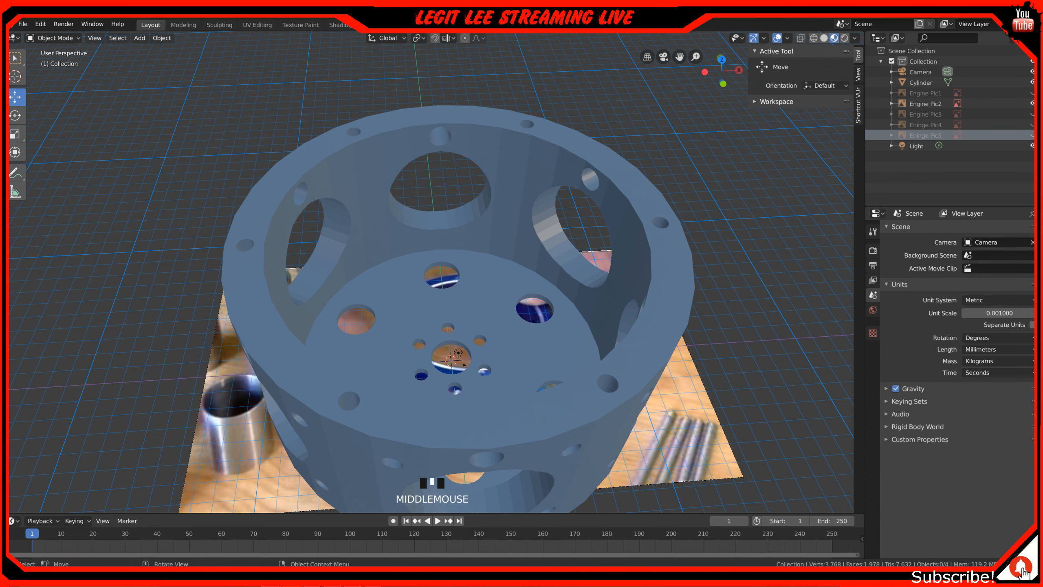
scroll(471, 227, "down", 1)
key("KP_1")
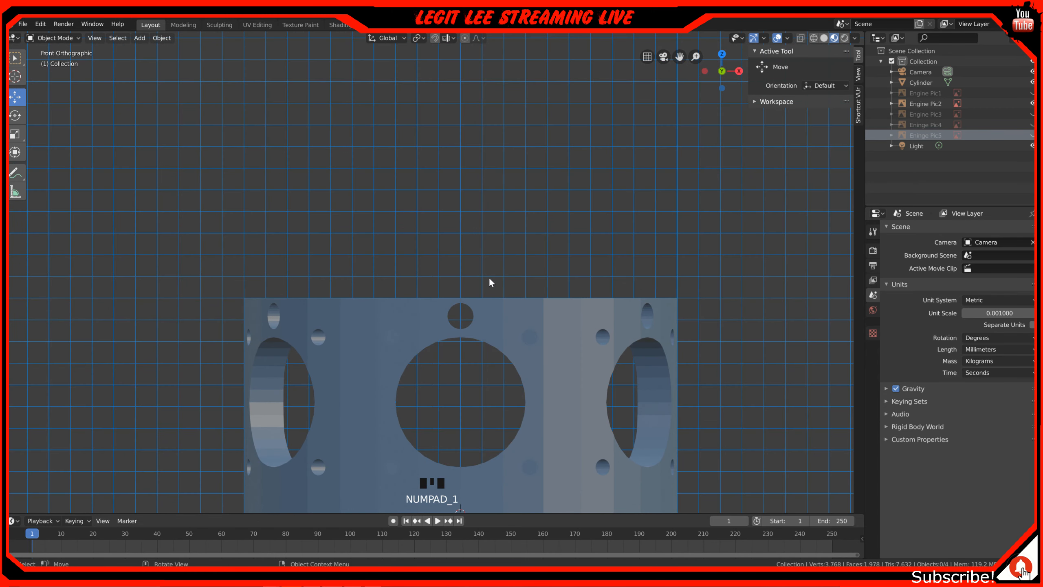
key("KP_7")
middle_click_drag(482, 268, 485, 313, "shift")
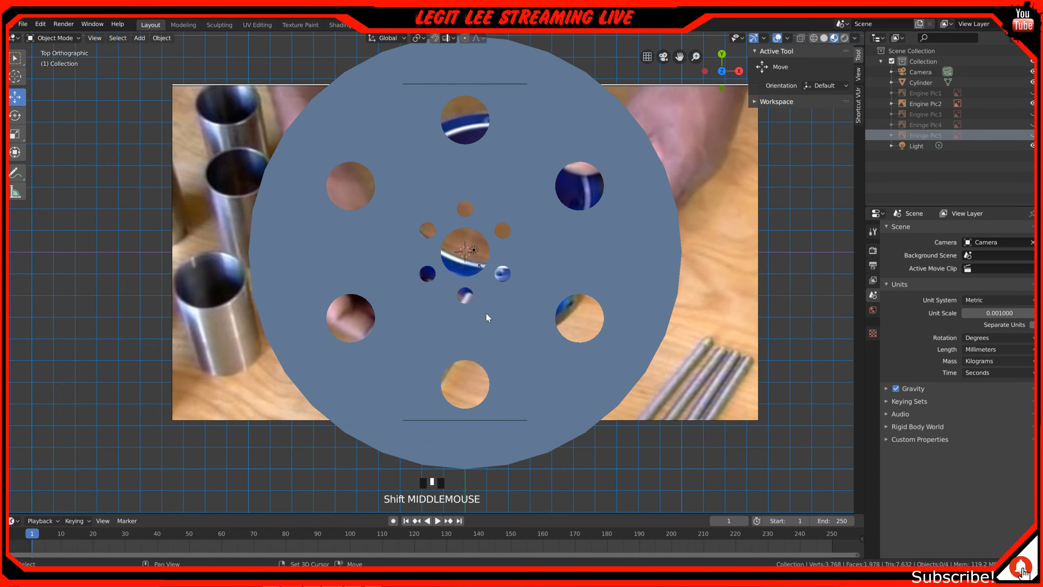
middle_click_drag(450, 230, 458, 209)
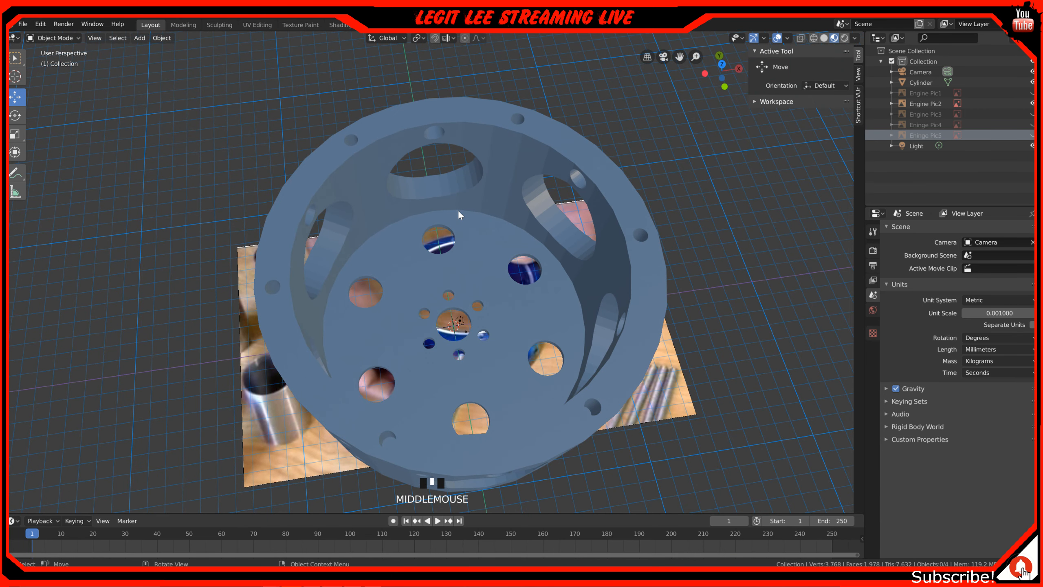